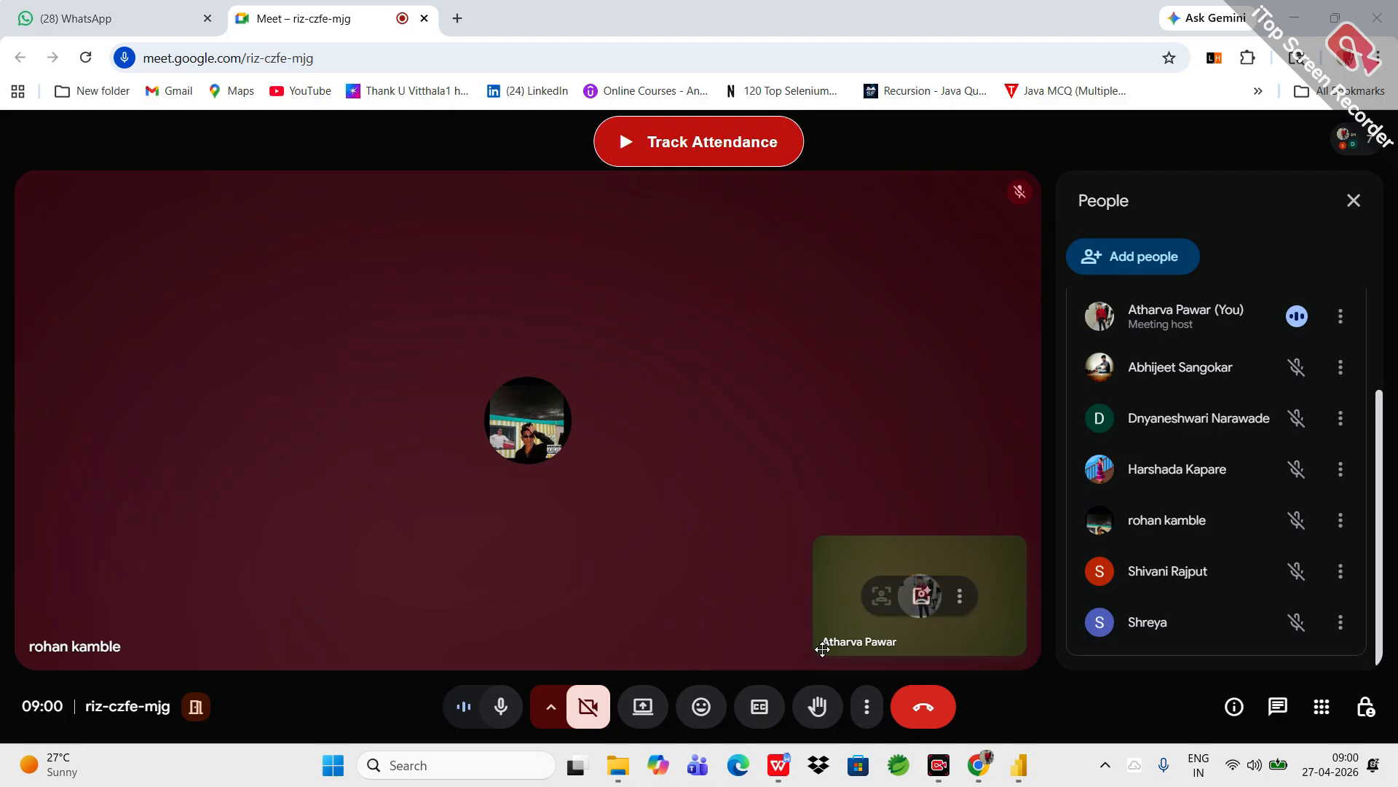
# - Switch to Power BI Desktop, close the formula editor and remove the Weeday_Quantity card from Page 1
pyautogui.click(1023, 761)
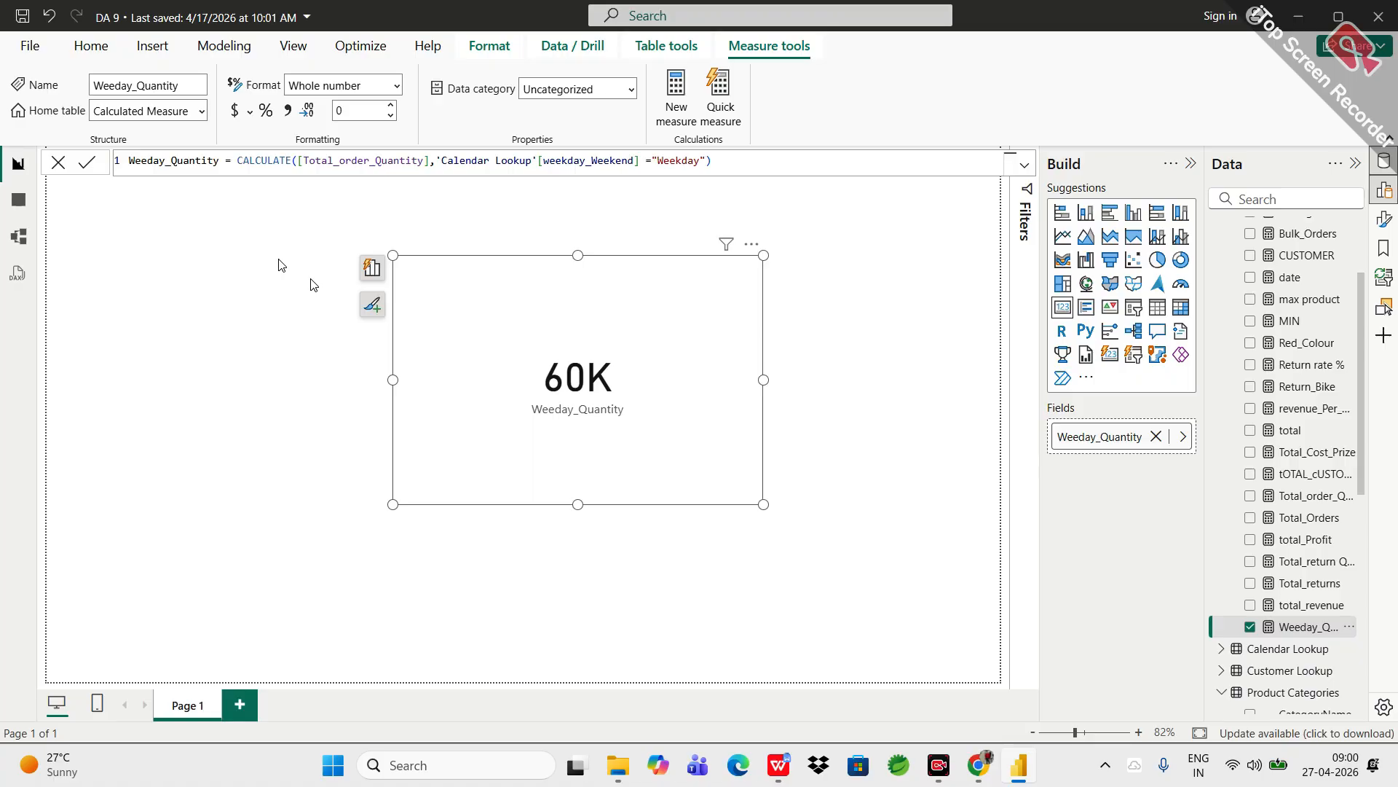
pyautogui.click(60, 163)
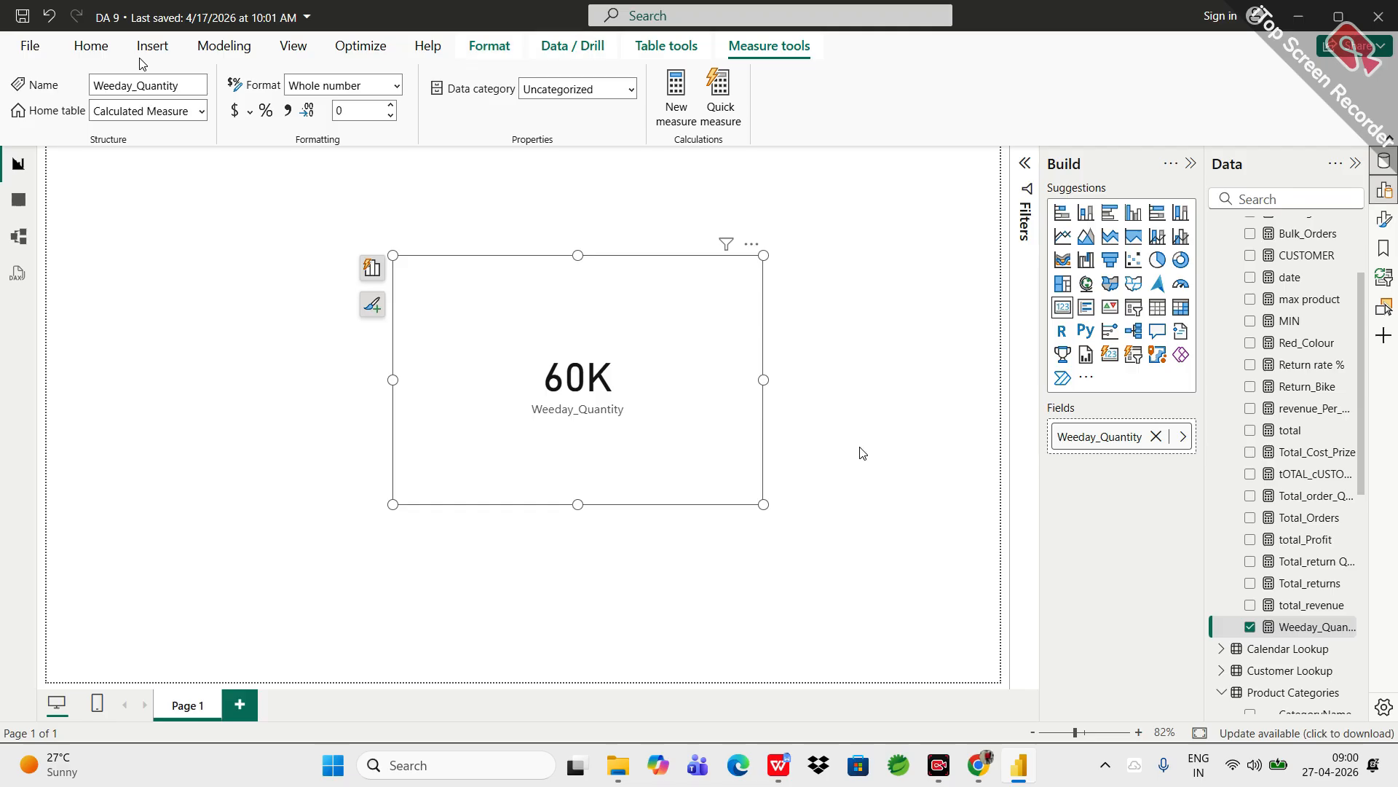
pyautogui.click(749, 249)
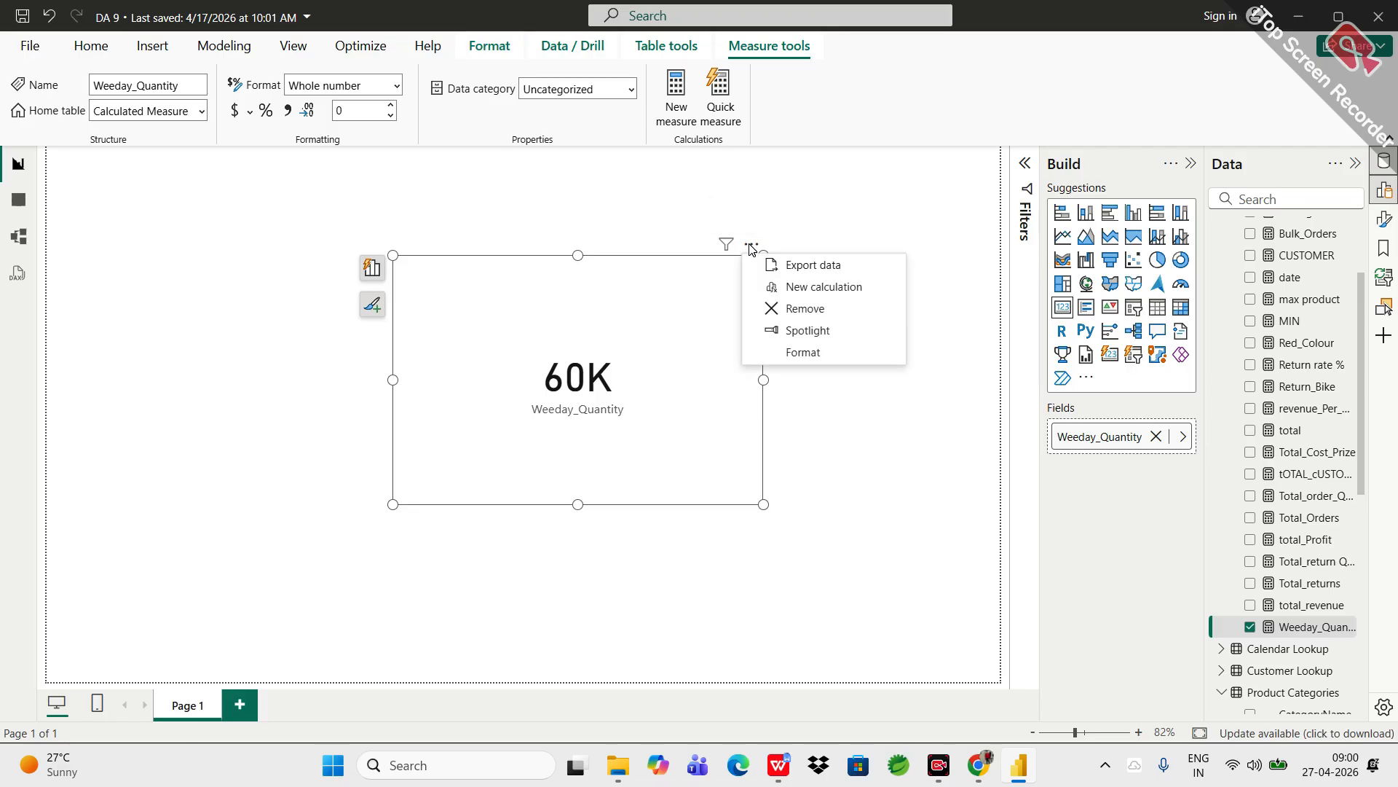
pyautogui.click(776, 310)
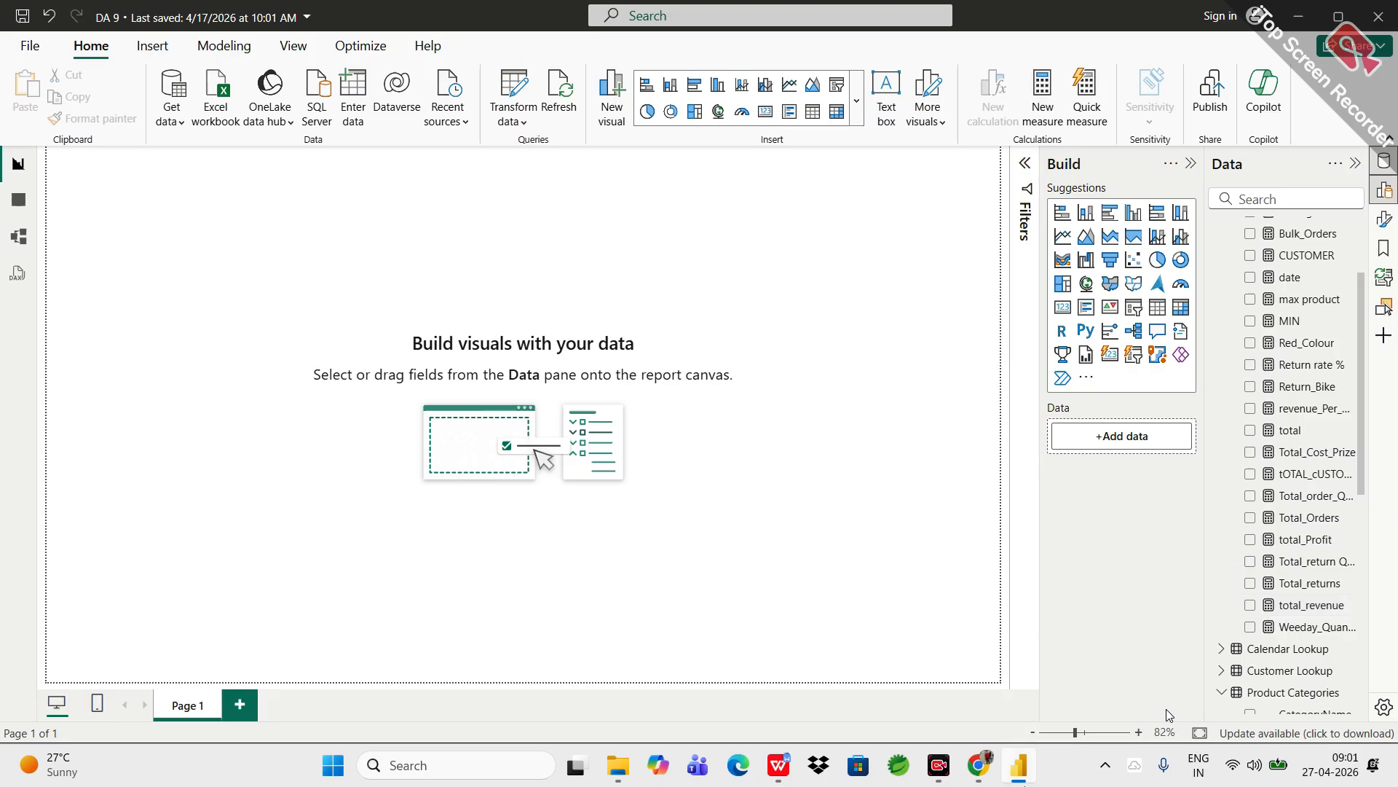
pyautogui.click(979, 773)
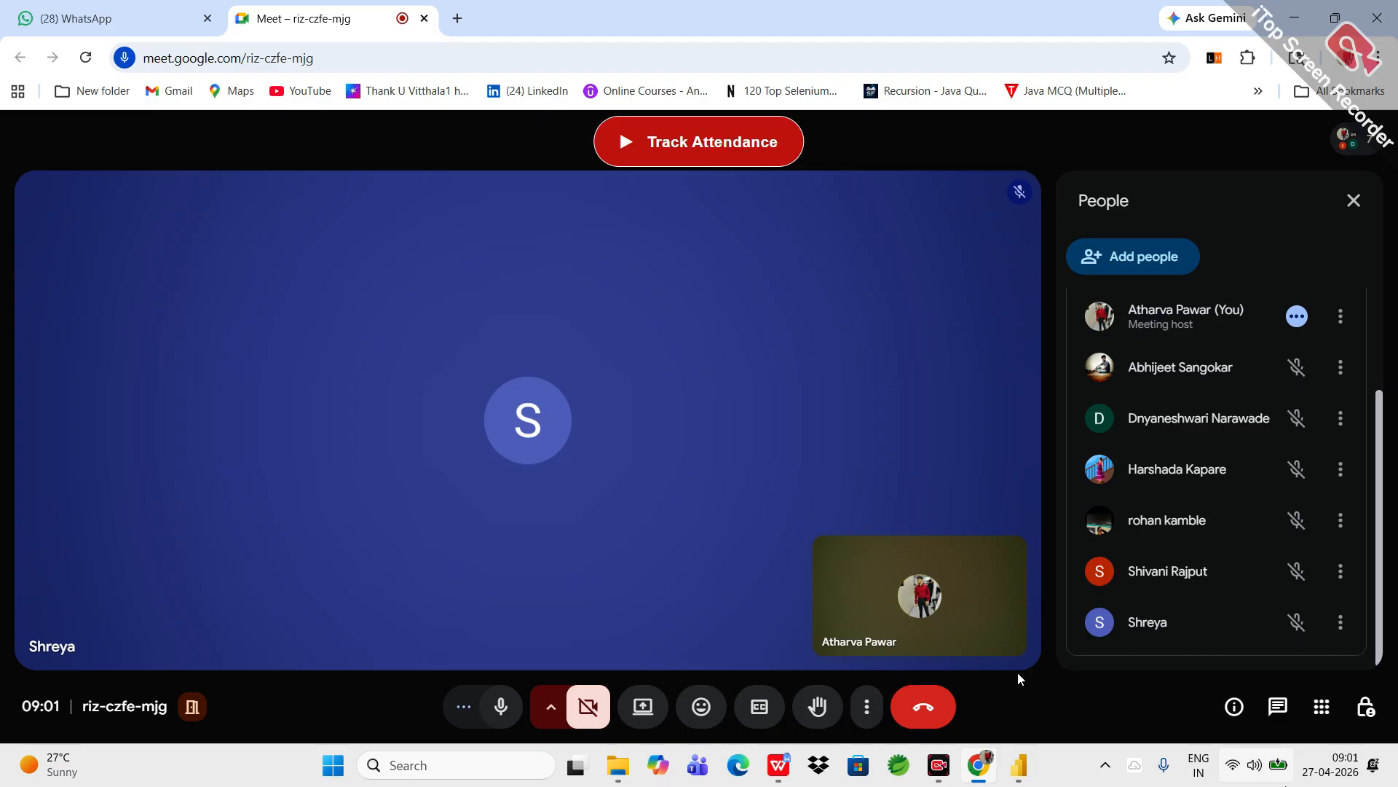
pyautogui.click(1018, 764)
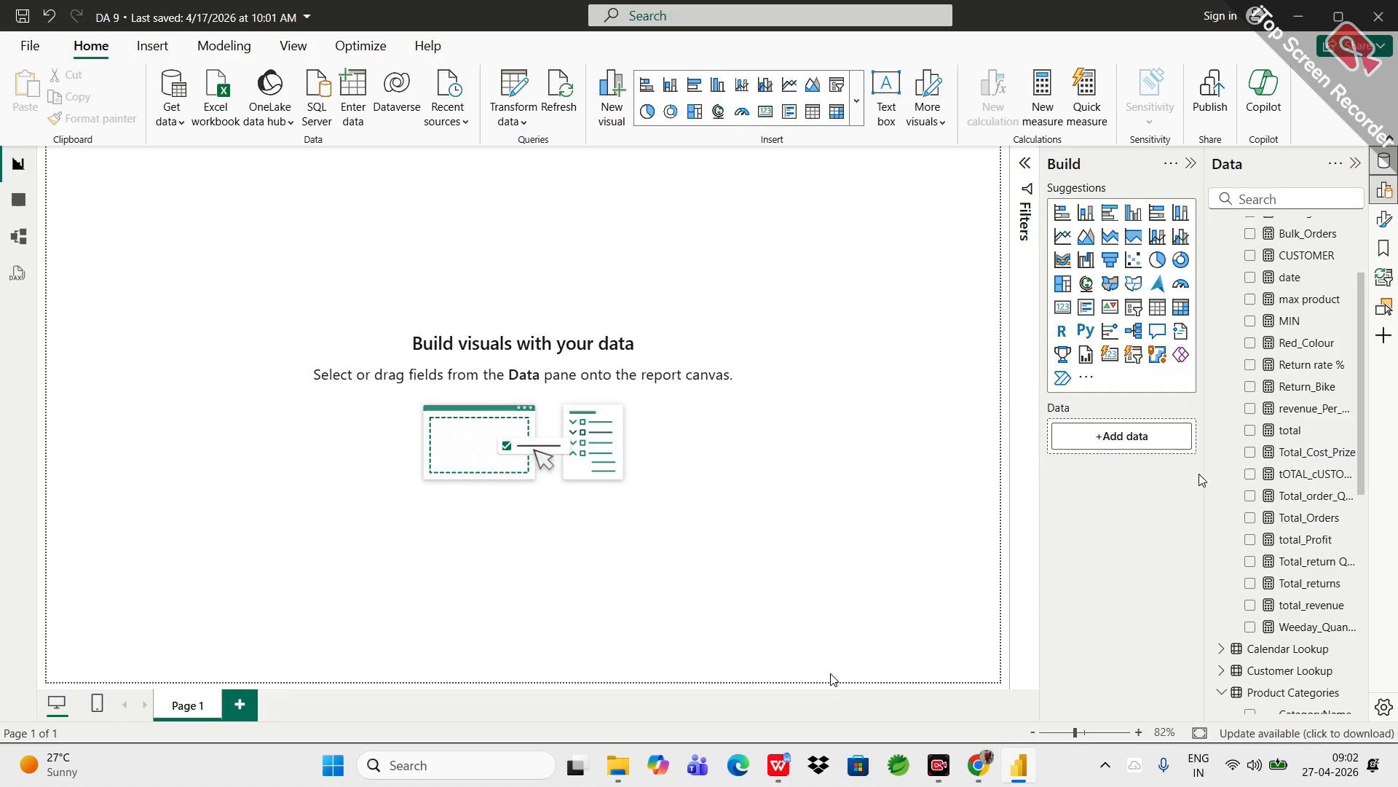
# - Insert a table visual, move it toward the middle of the page and add CategoryName from Product Categories as its column
pyautogui.click(1153, 318)
pyautogui.moveTo(132, 205); pyautogui.dragTo(375, 317)
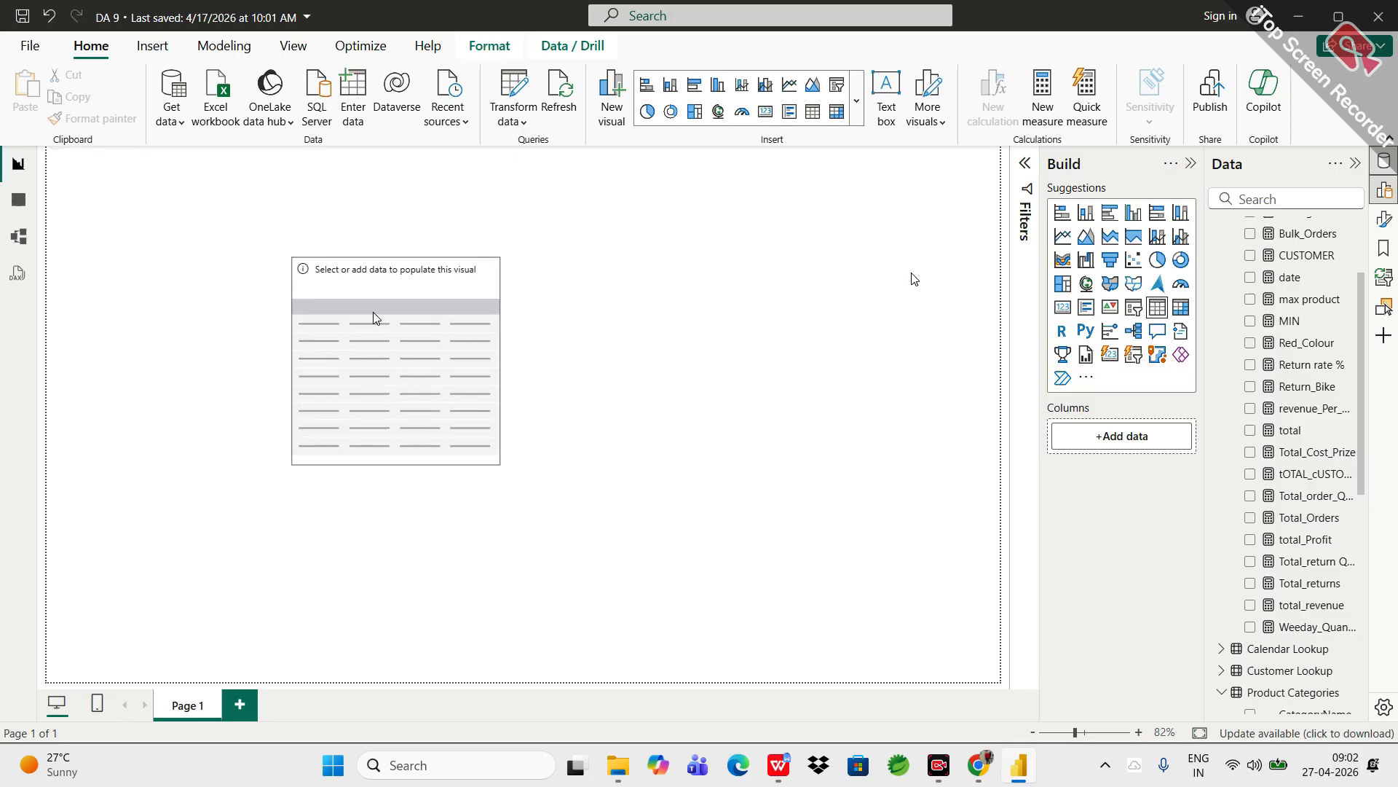
pyautogui.scroll(-5, 1238, 524)
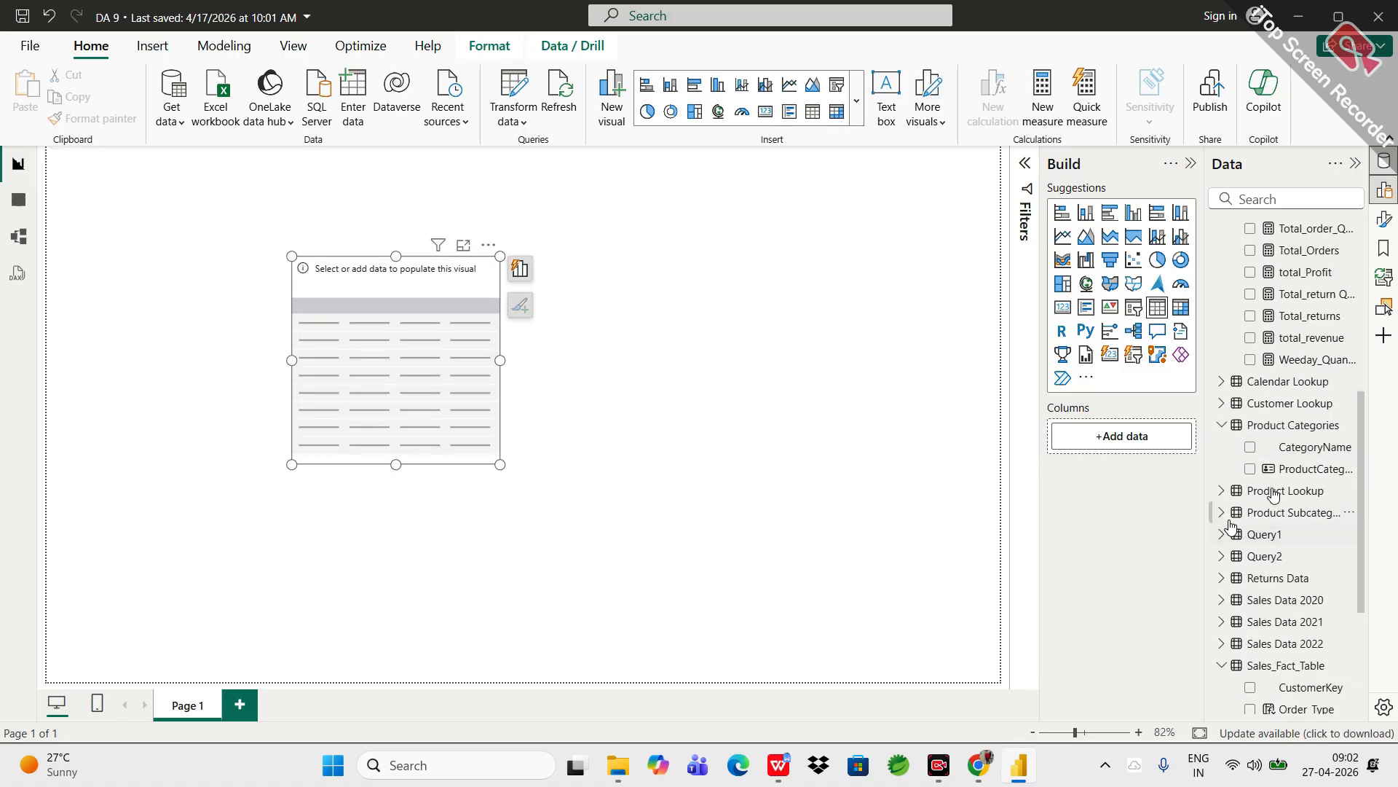
pyautogui.moveTo(1309, 455); pyautogui.dragTo(1126, 453)
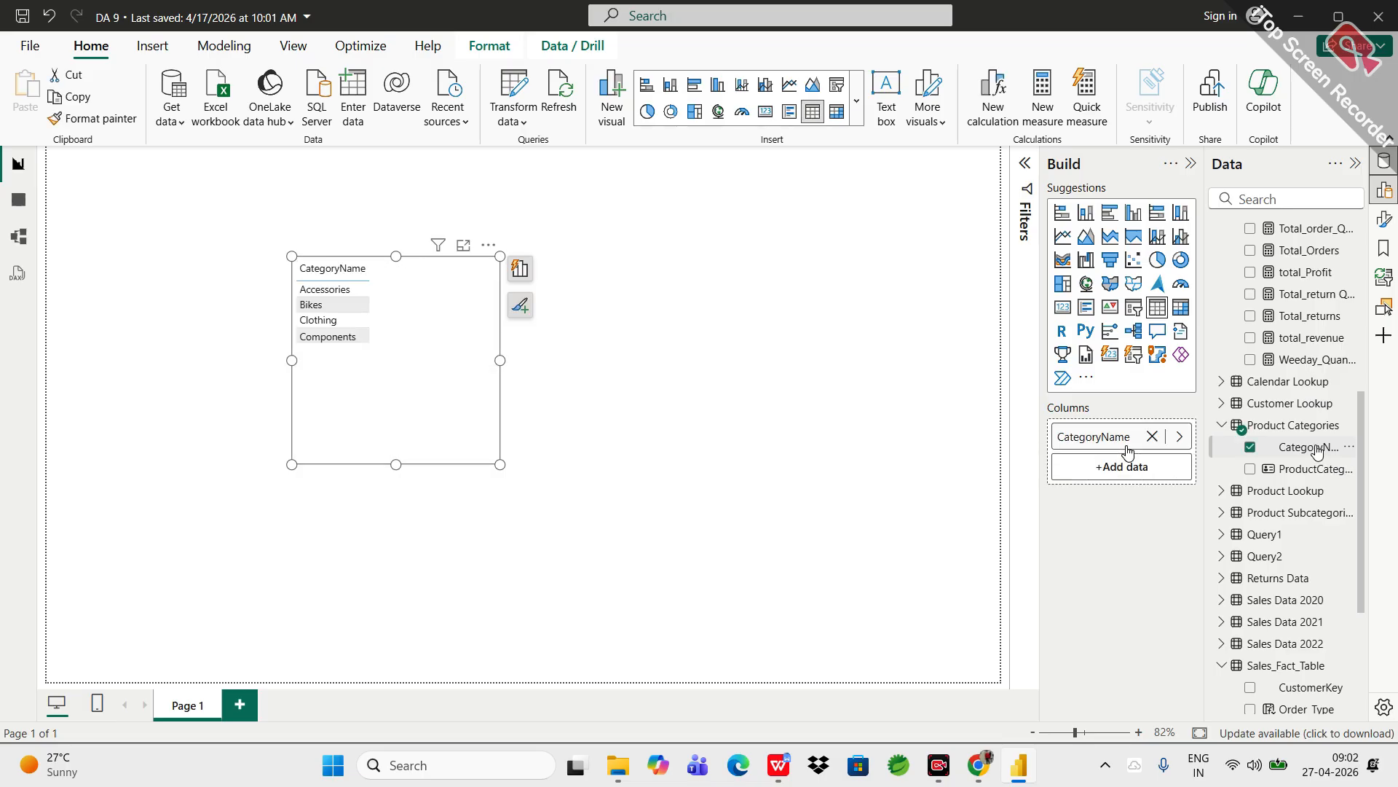
# - Switch to Google Meet, present the entire screen to the meeting and return to Power BI Desktop
pyautogui.click(980, 777)
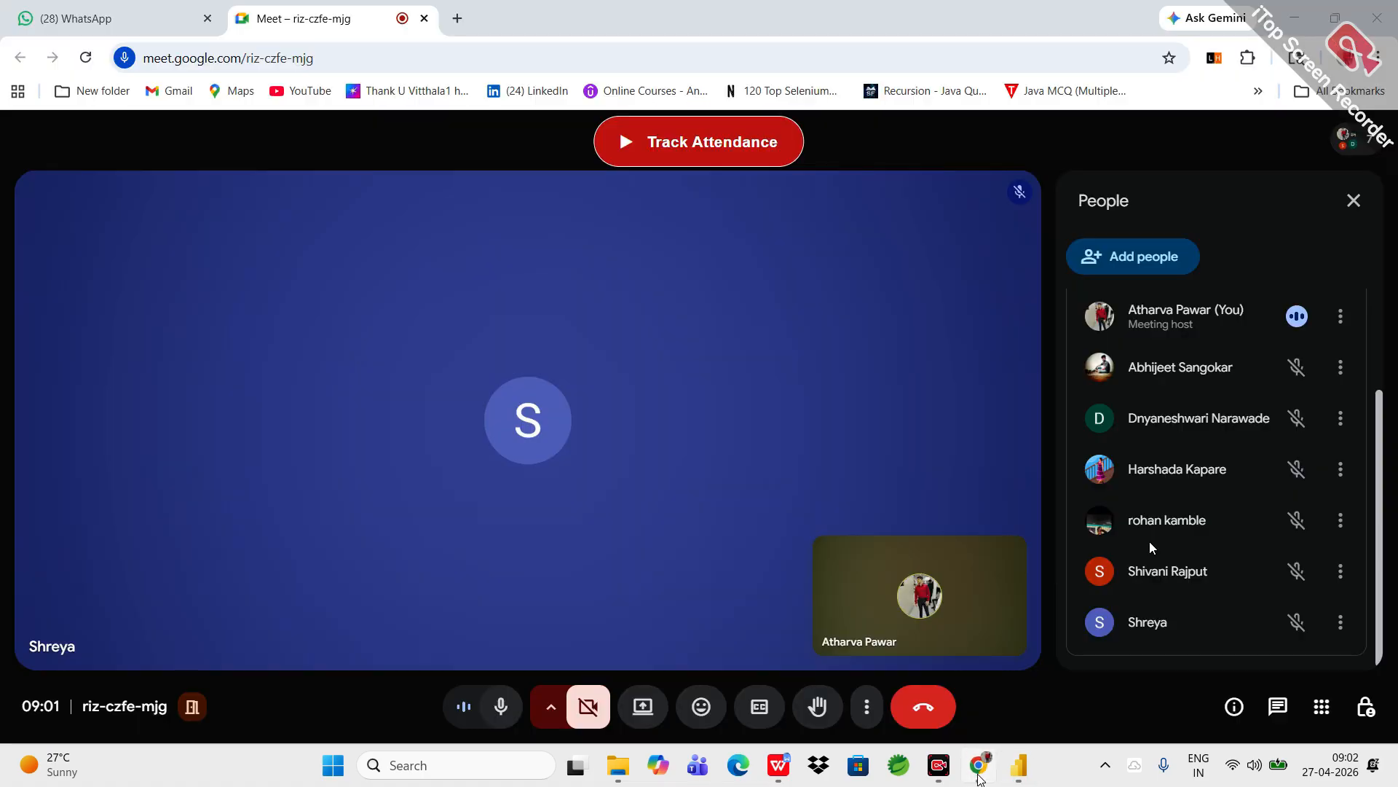
pyautogui.click(637, 713)
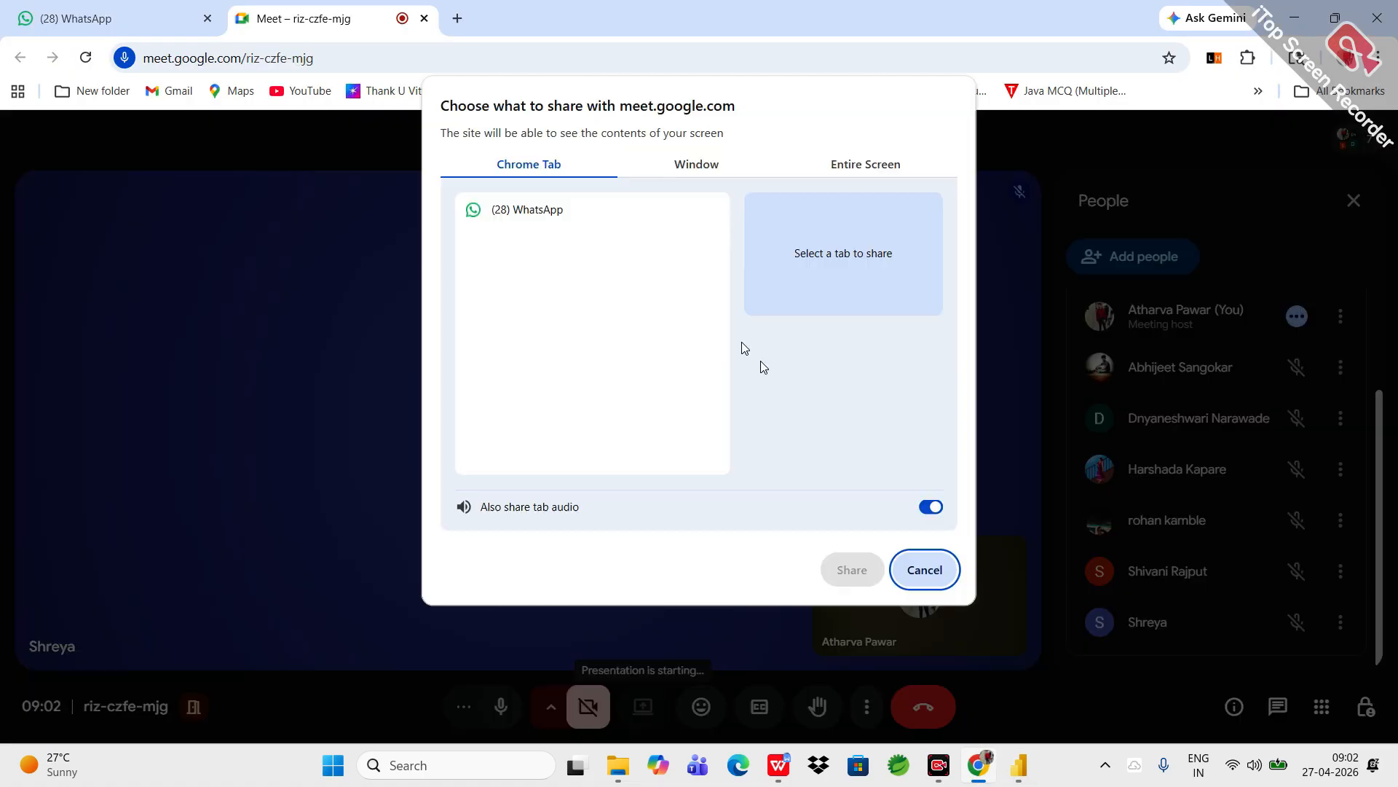
pyautogui.click(839, 172)
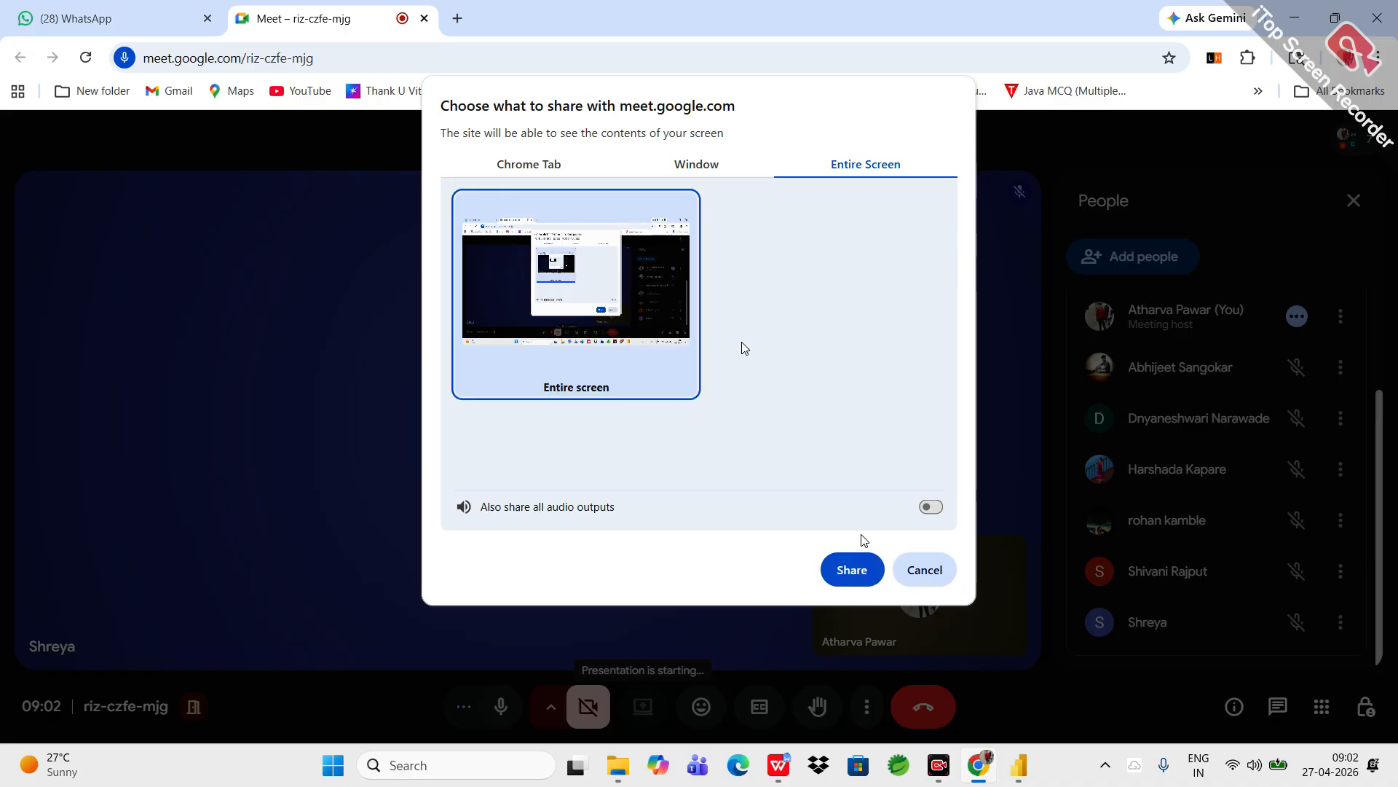
pyautogui.click(865, 572)
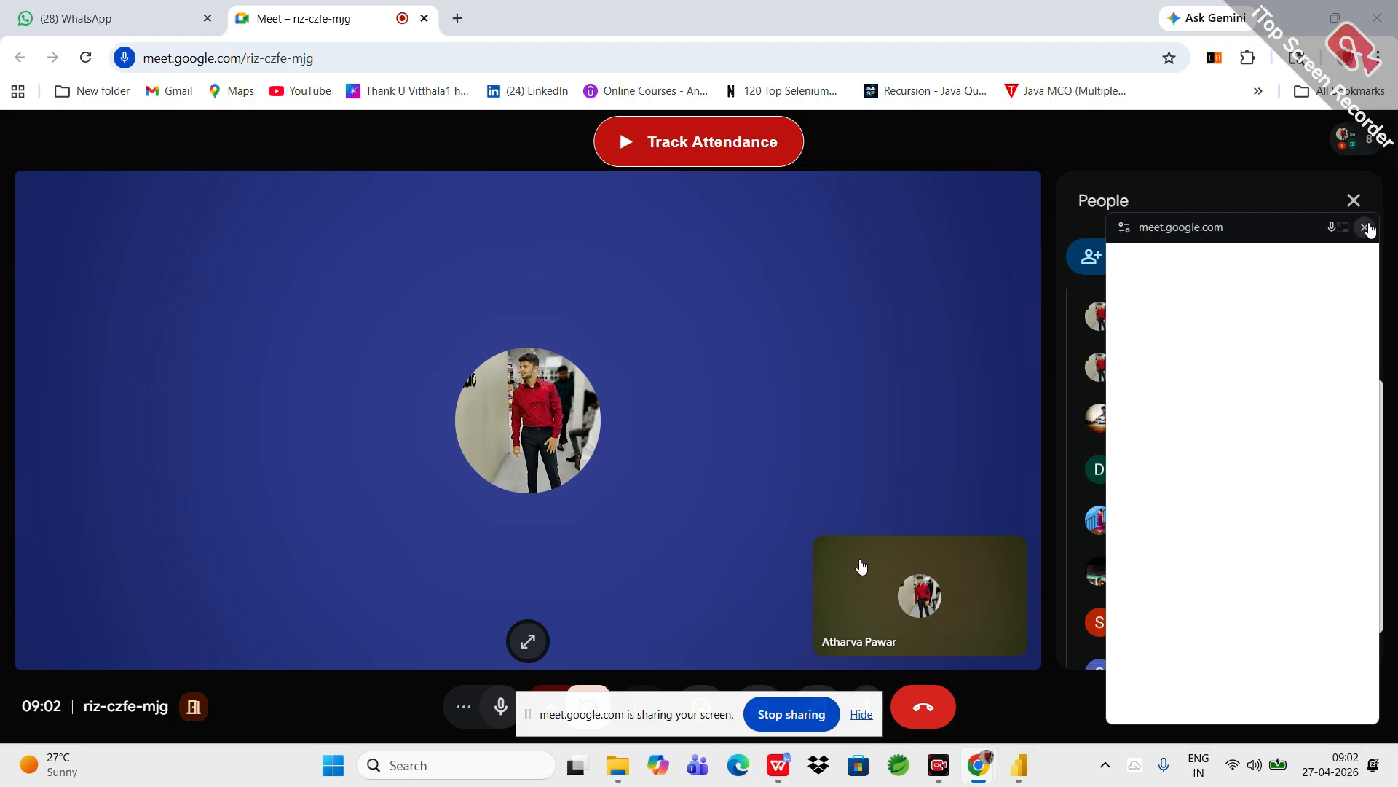
pyautogui.click(1365, 228)
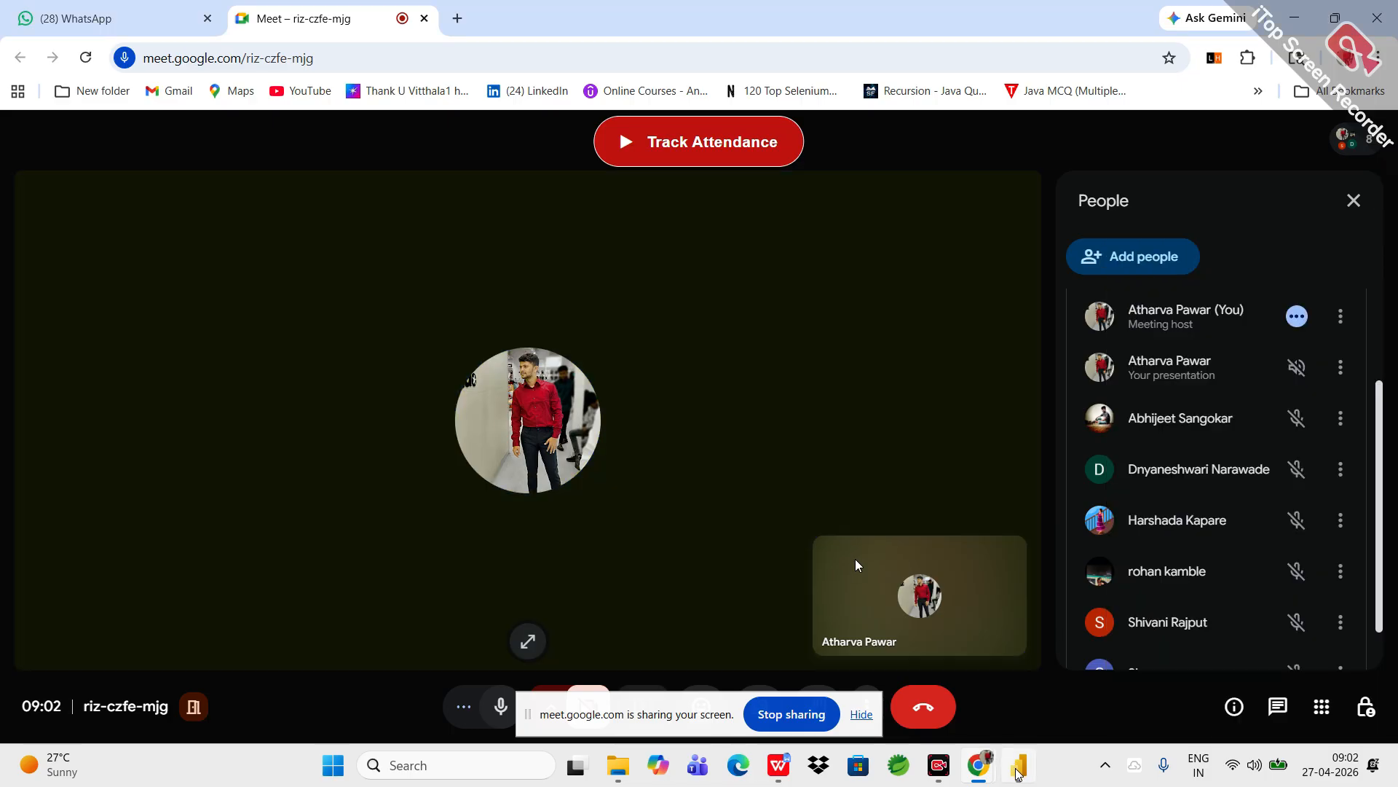
pyautogui.click(1018, 765)
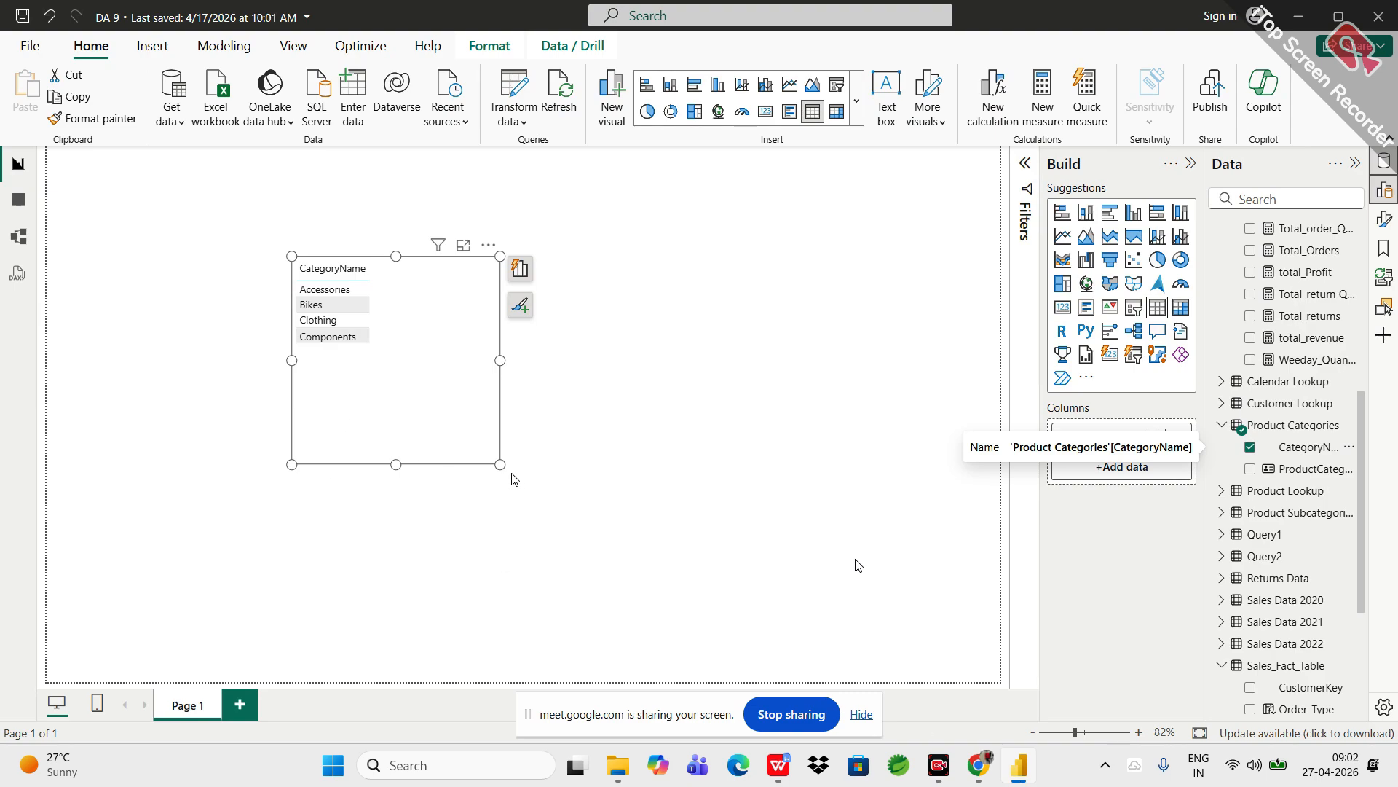
# - Make the category table visual wider and shorter, and add the total_Profit measure as its second column
pyautogui.moveTo(500, 464); pyautogui.dragTo(746, 380)
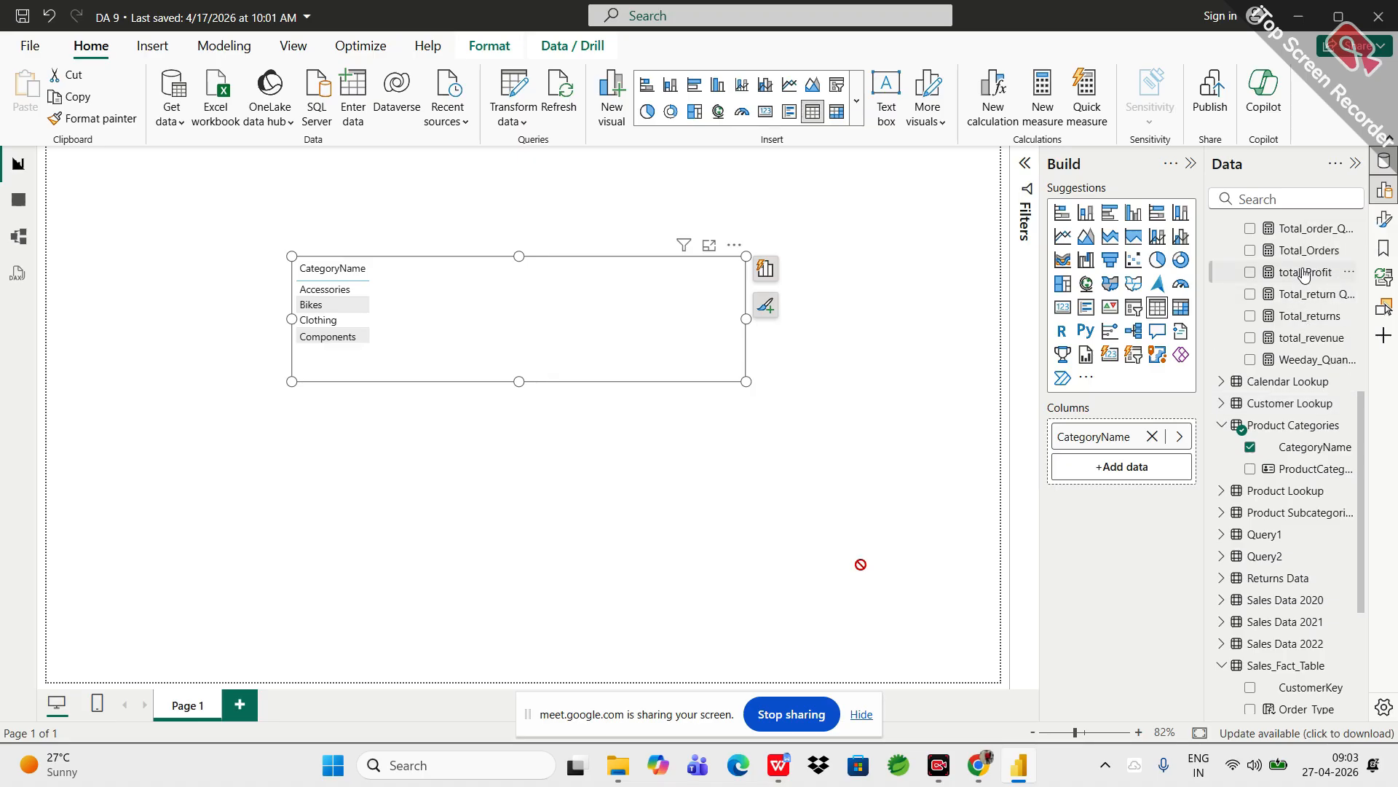
pyautogui.moveTo(1303, 274); pyautogui.dragTo(1159, 465)
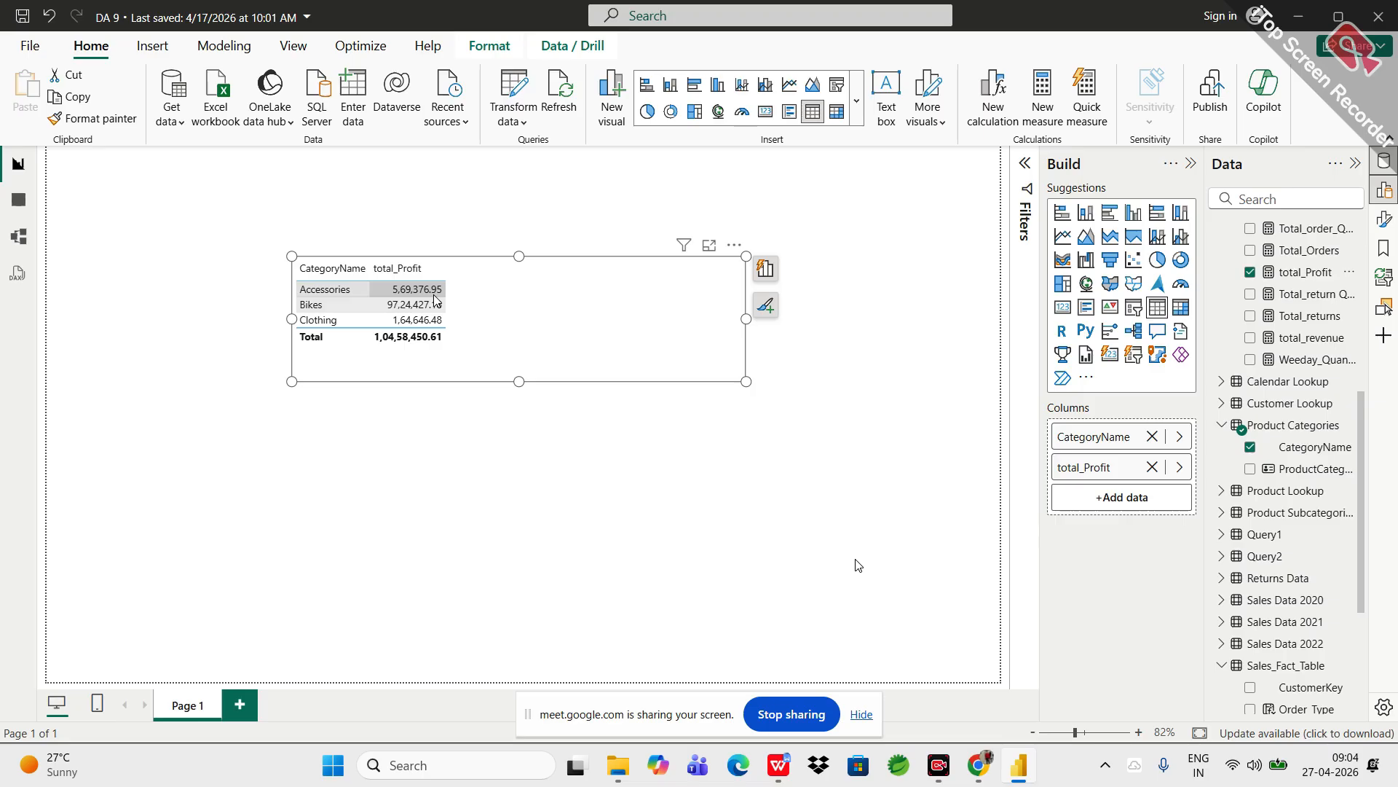
# - Create a new measure in the Calculated Measure table and begin its formula with All Profit = CALCULATE(
pyautogui.scroll(6, 1214, 360)
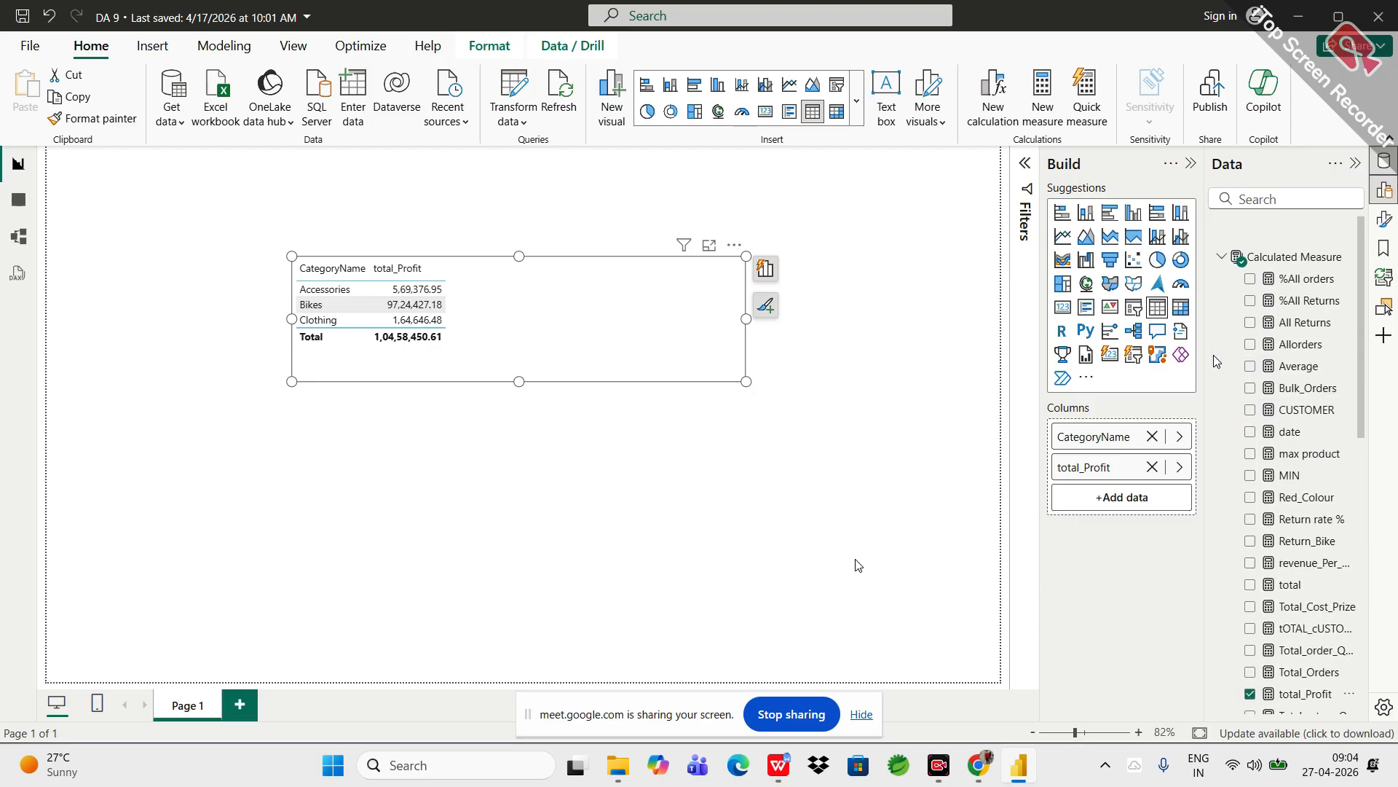
pyautogui.scroll(-1, 1213, 360)
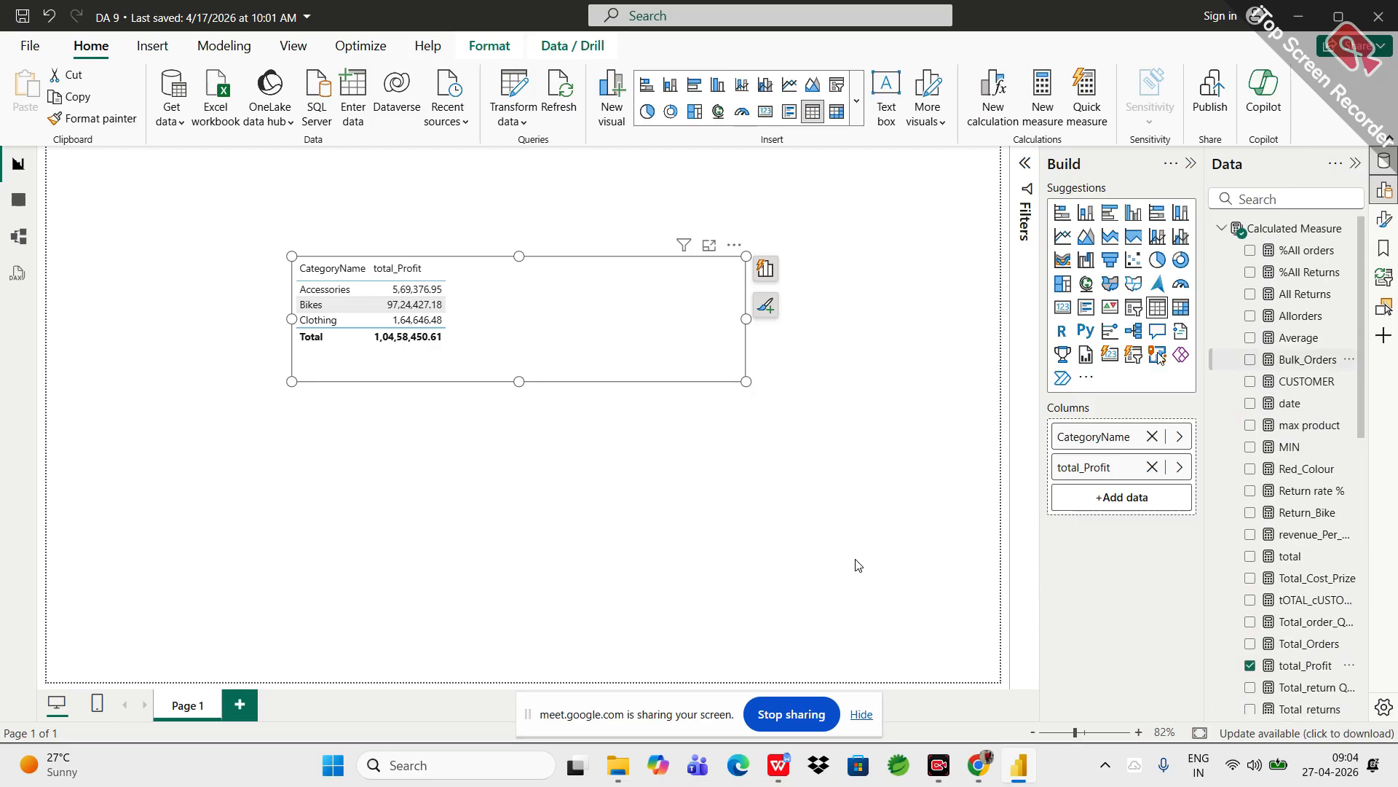
pyautogui.rightClick(1270, 233)
pyautogui.click(1159, 269)
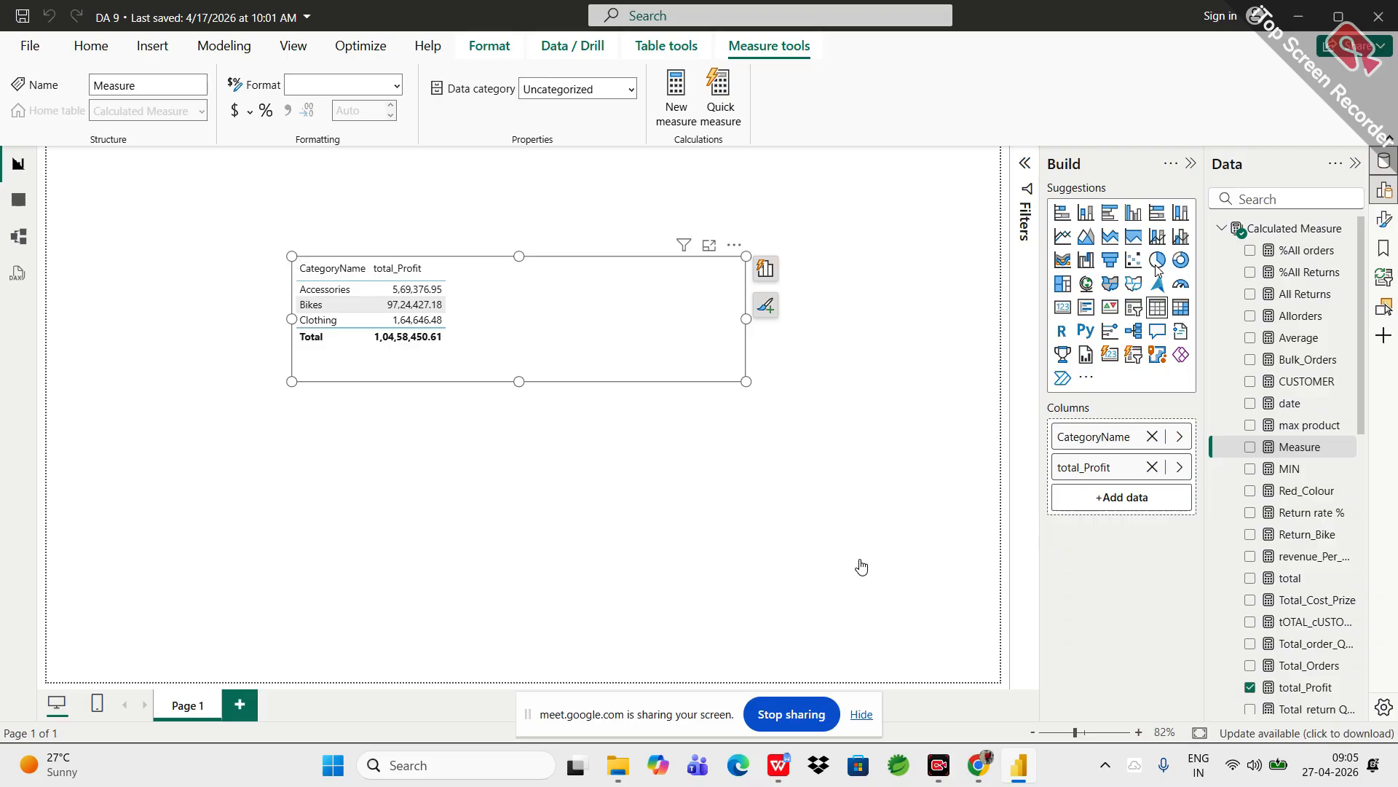
pyautogui.write('All')
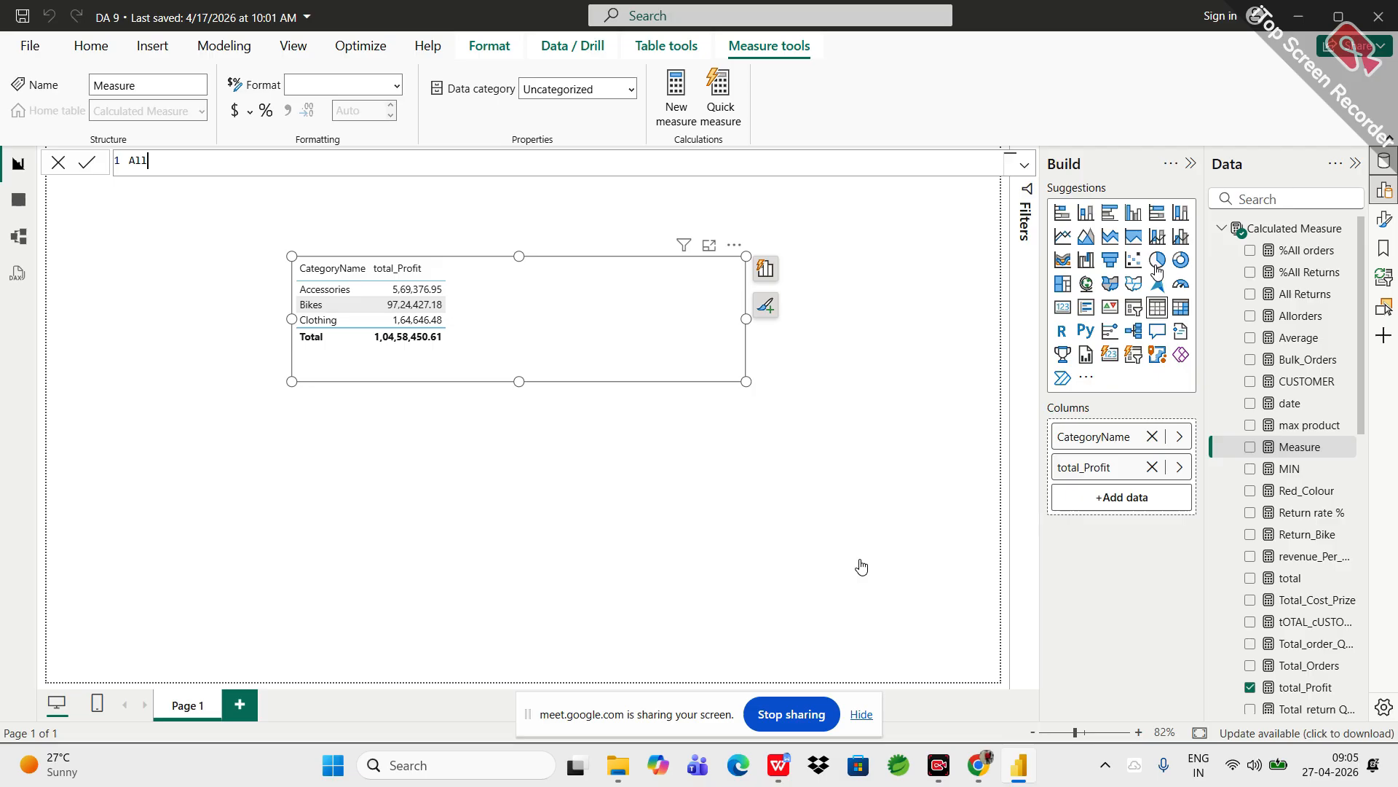
pyautogui.write(' Profit =')
pyautogui.write('calcul')
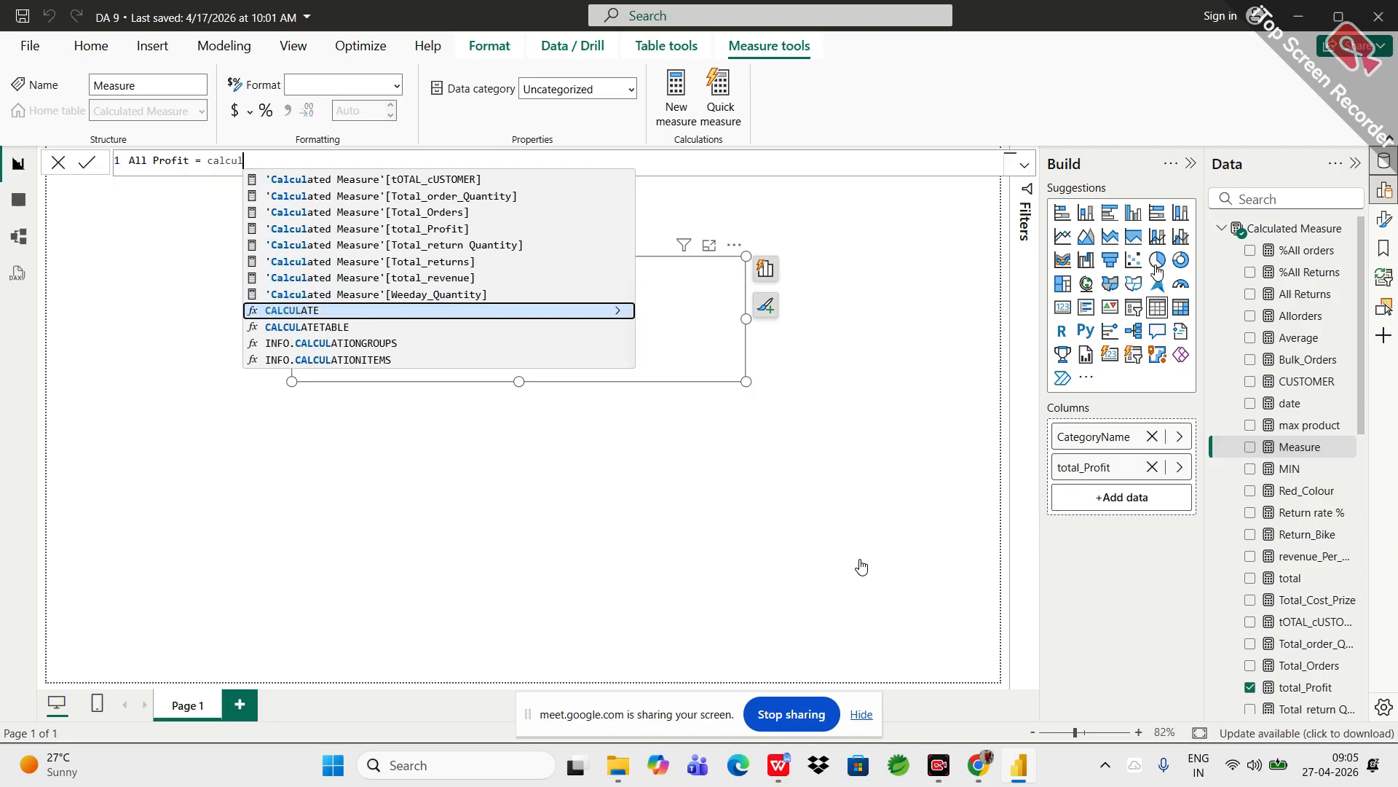
pyautogui.press('Tab')
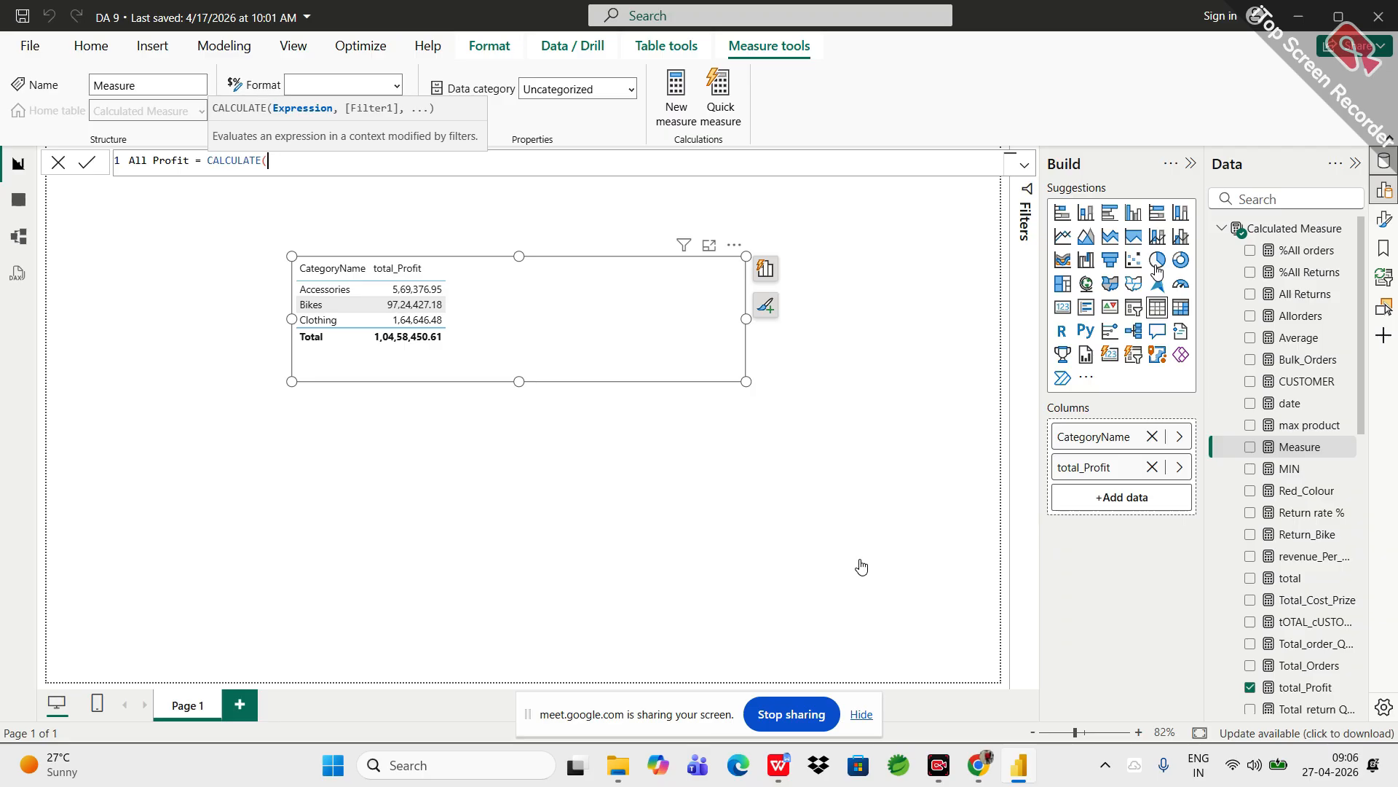
# - Enter the [total_Profit] measure as the expression argument of CALCULATE, followed by a comma
pyautogui.write('to')
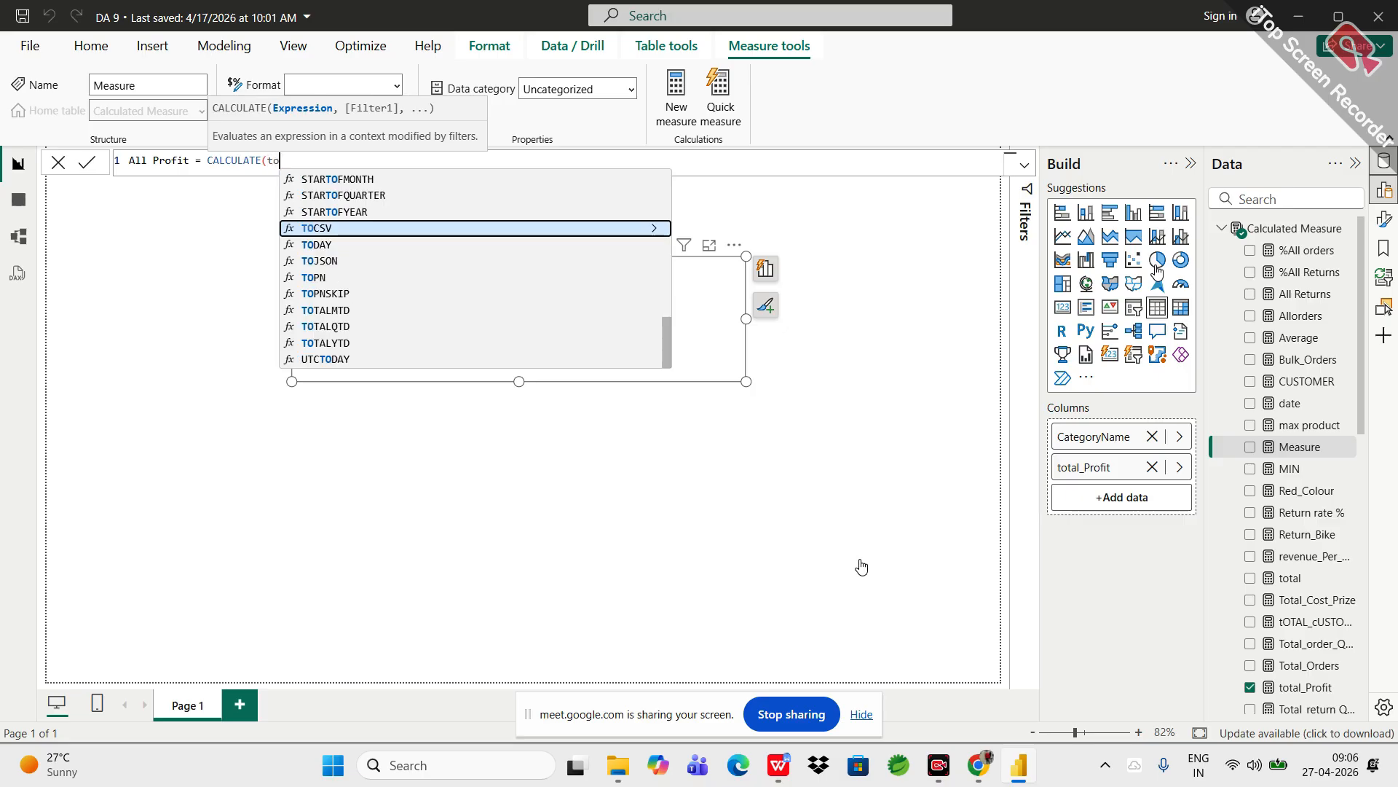
pyautogui.write('ta')
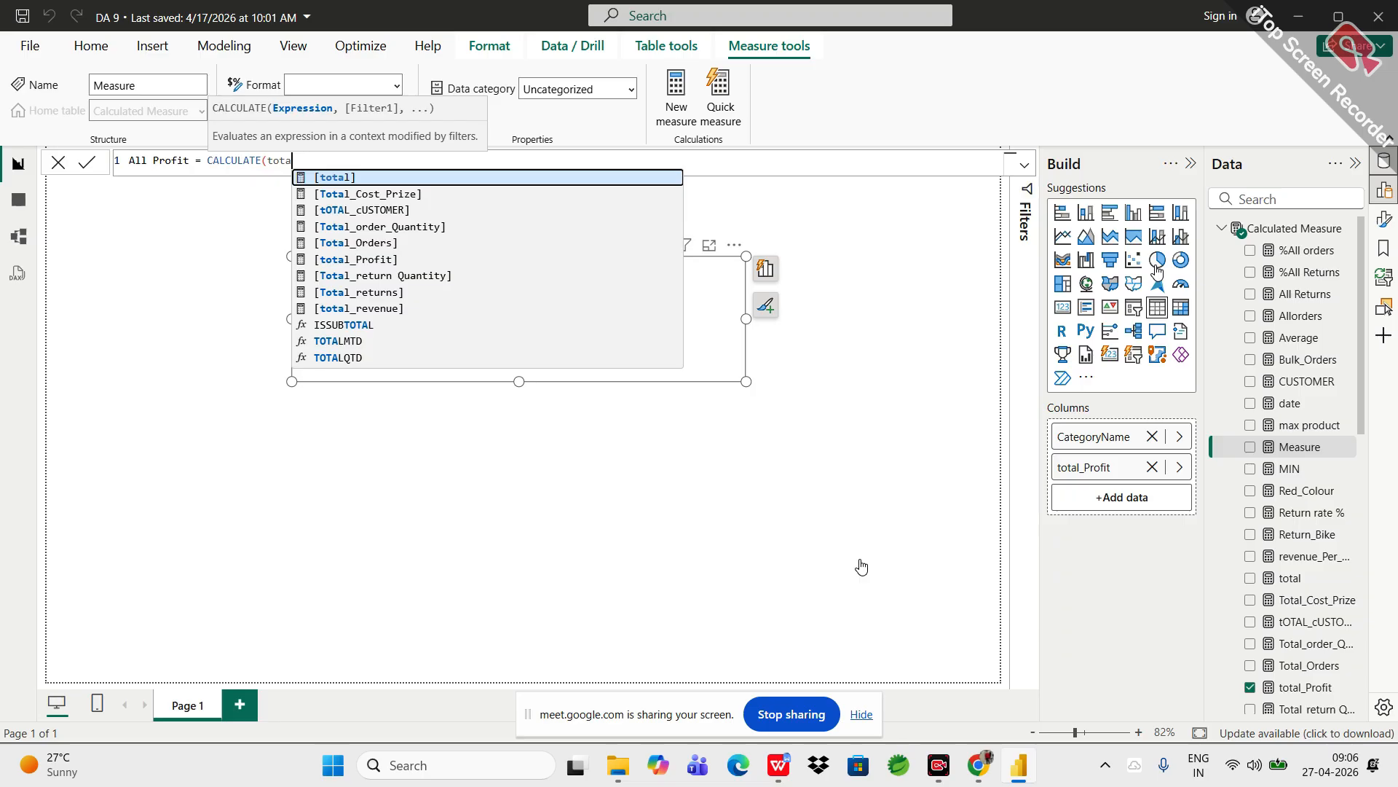
pyautogui.press('Down')
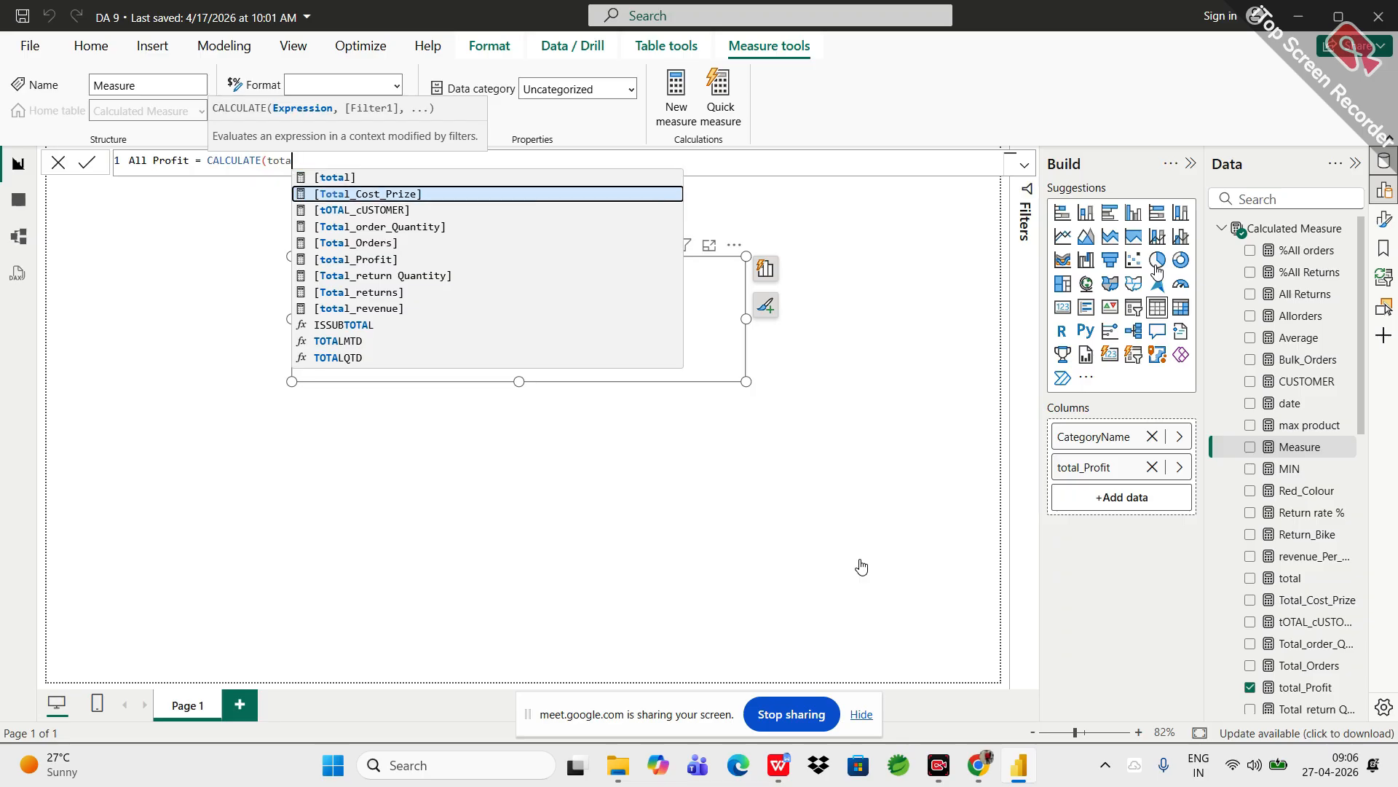
pyautogui.press('Down')
pyautogui.press('Down')
pyautogui.press('Down')
pyautogui.press('Down')
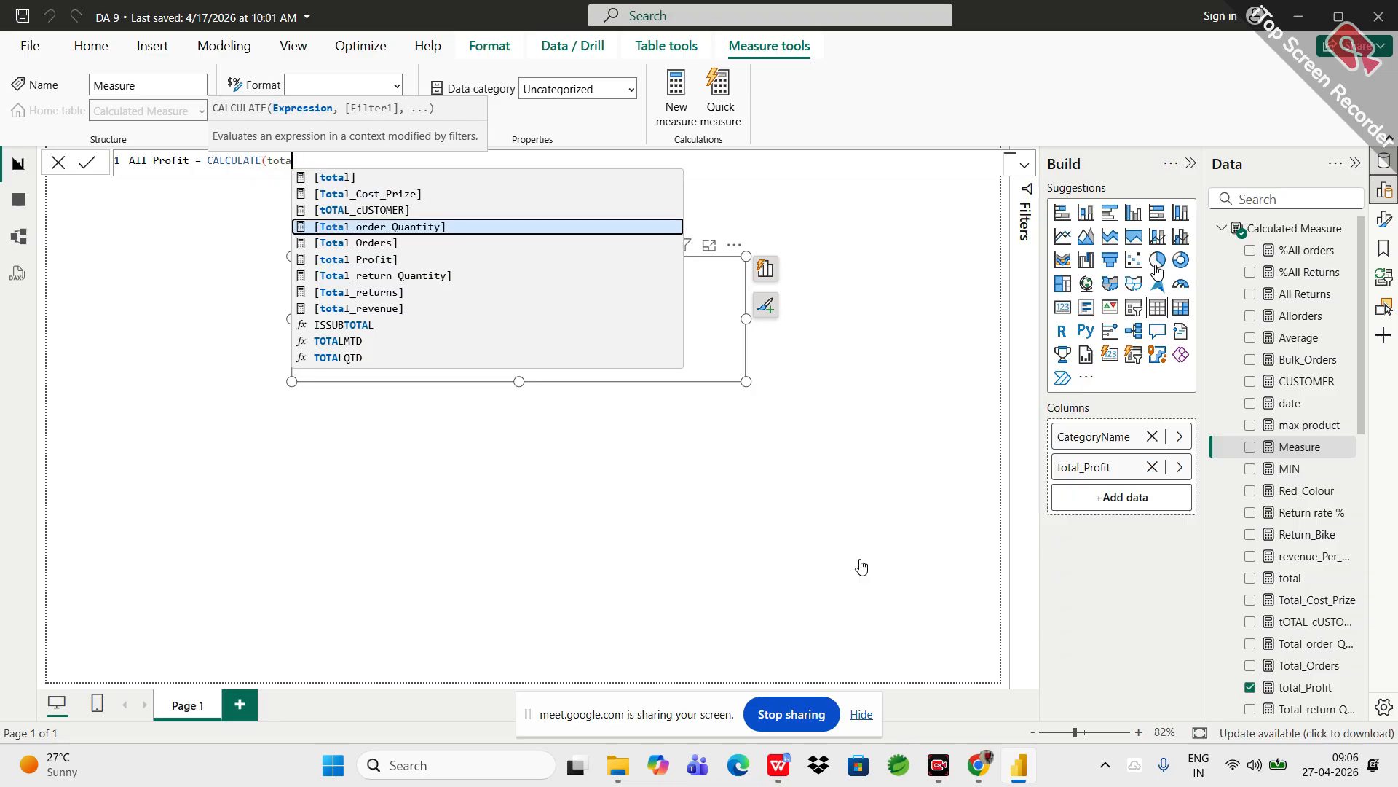
pyautogui.press('Tab')
pyautogui.write(',')
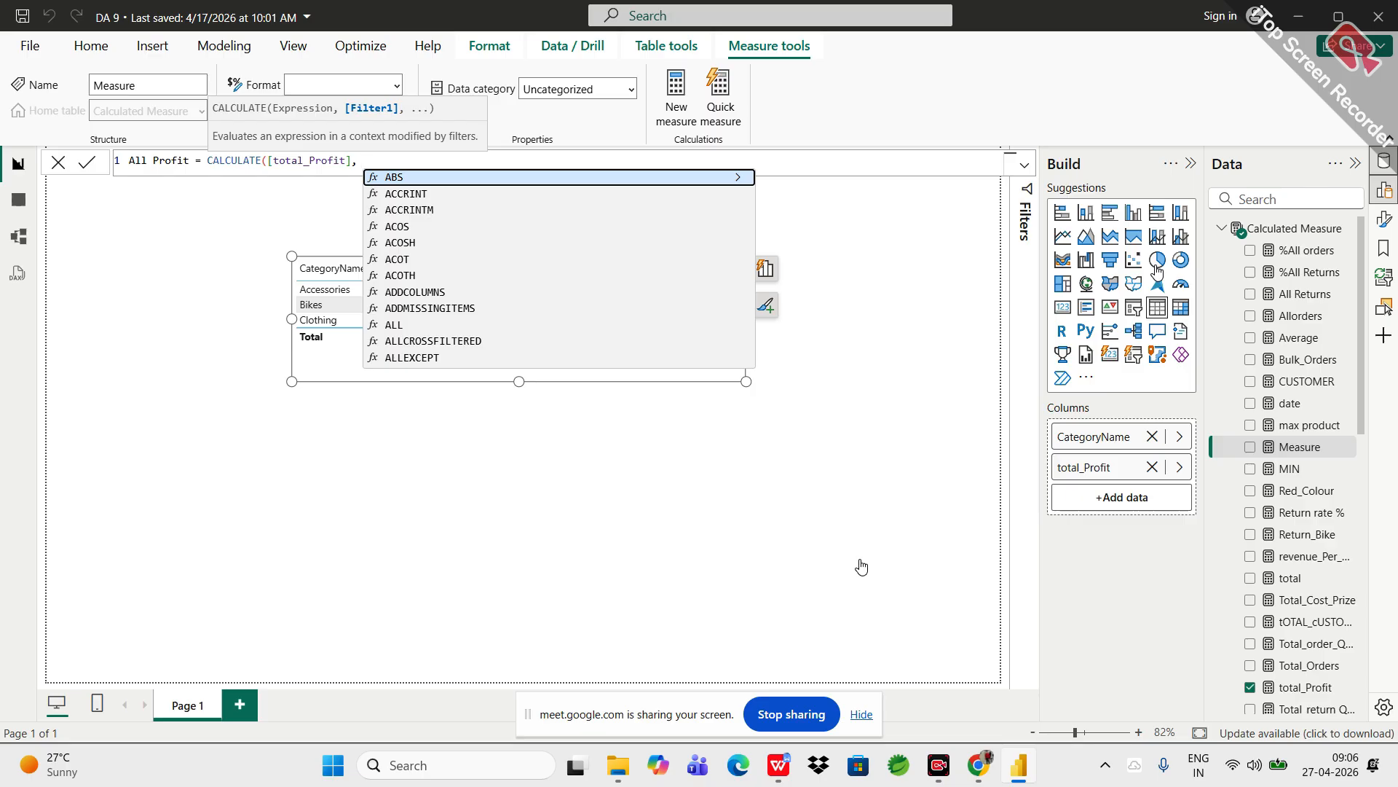
# - Complete the All Profit formula with the filter ALL(Sales_Fact_Table) and add the measure as the table visual's third column
pyautogui.write('ALL(')
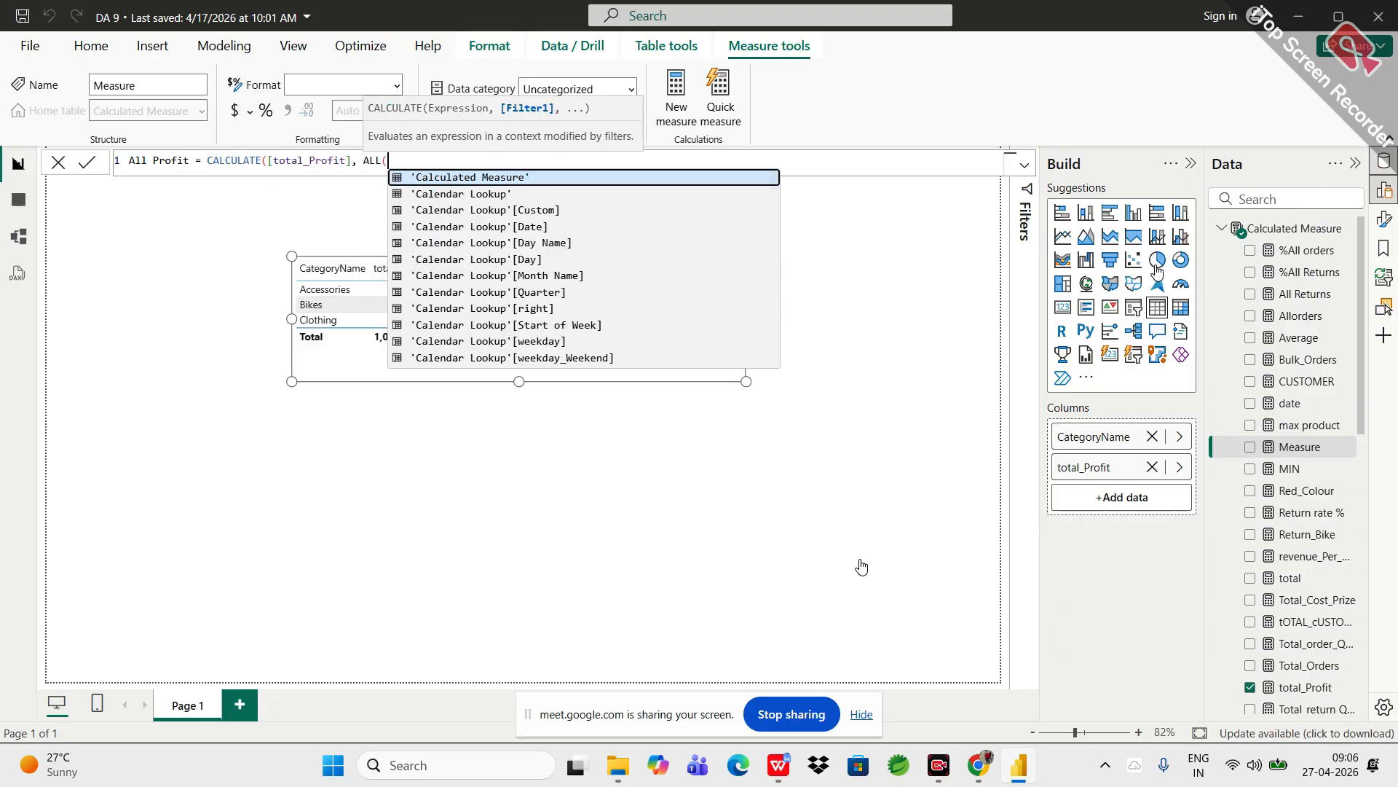
pyautogui.write('sales')
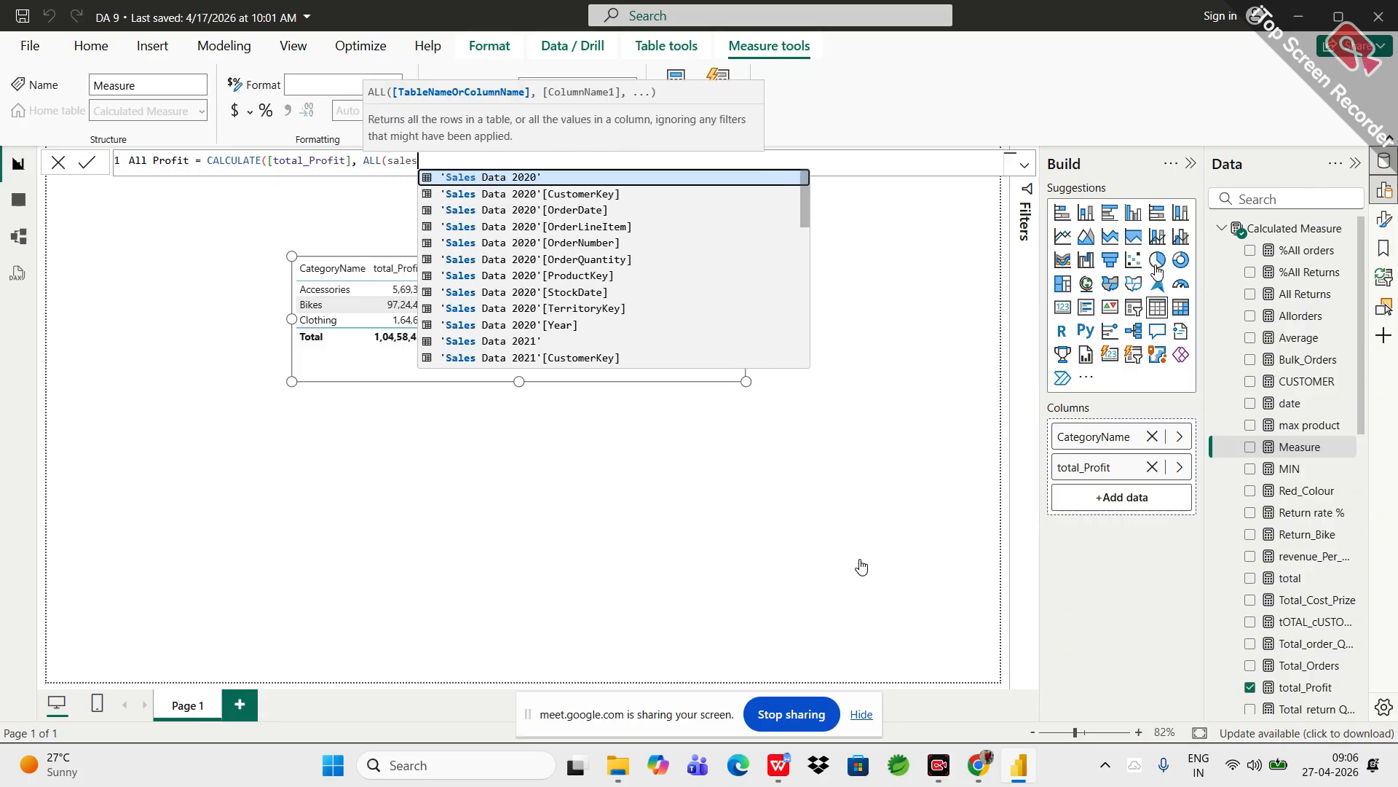
pyautogui.press('Up')
pyautogui.press('Up')
pyautogui.press('Up')
pyautogui.press('Up')
pyautogui.press('Up')
pyautogui.press('Up')
pyautogui.press('Up')
pyautogui.press('Up')
pyautogui.press('Up')
pyautogui.press('Up')
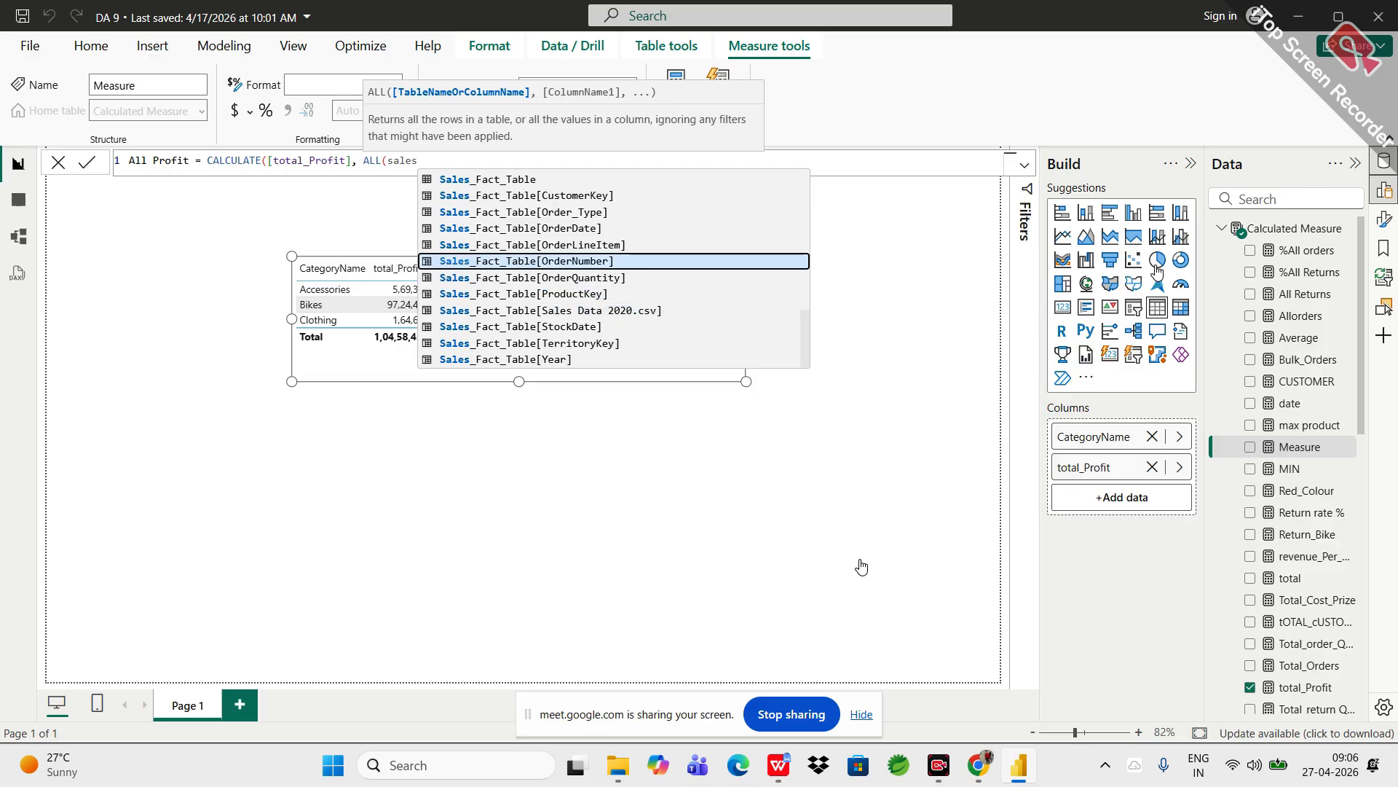
pyautogui.press('Tab')
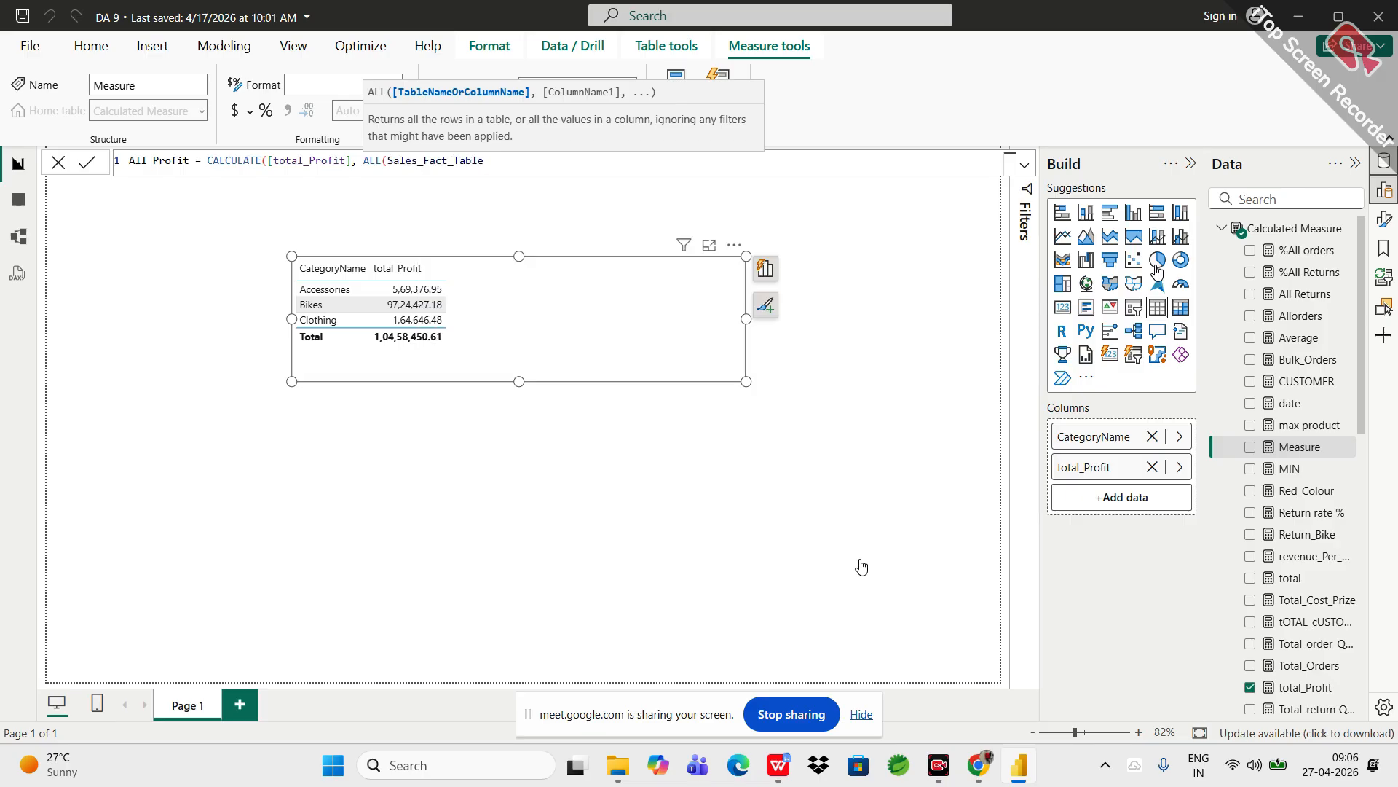
pyautogui.write('))')
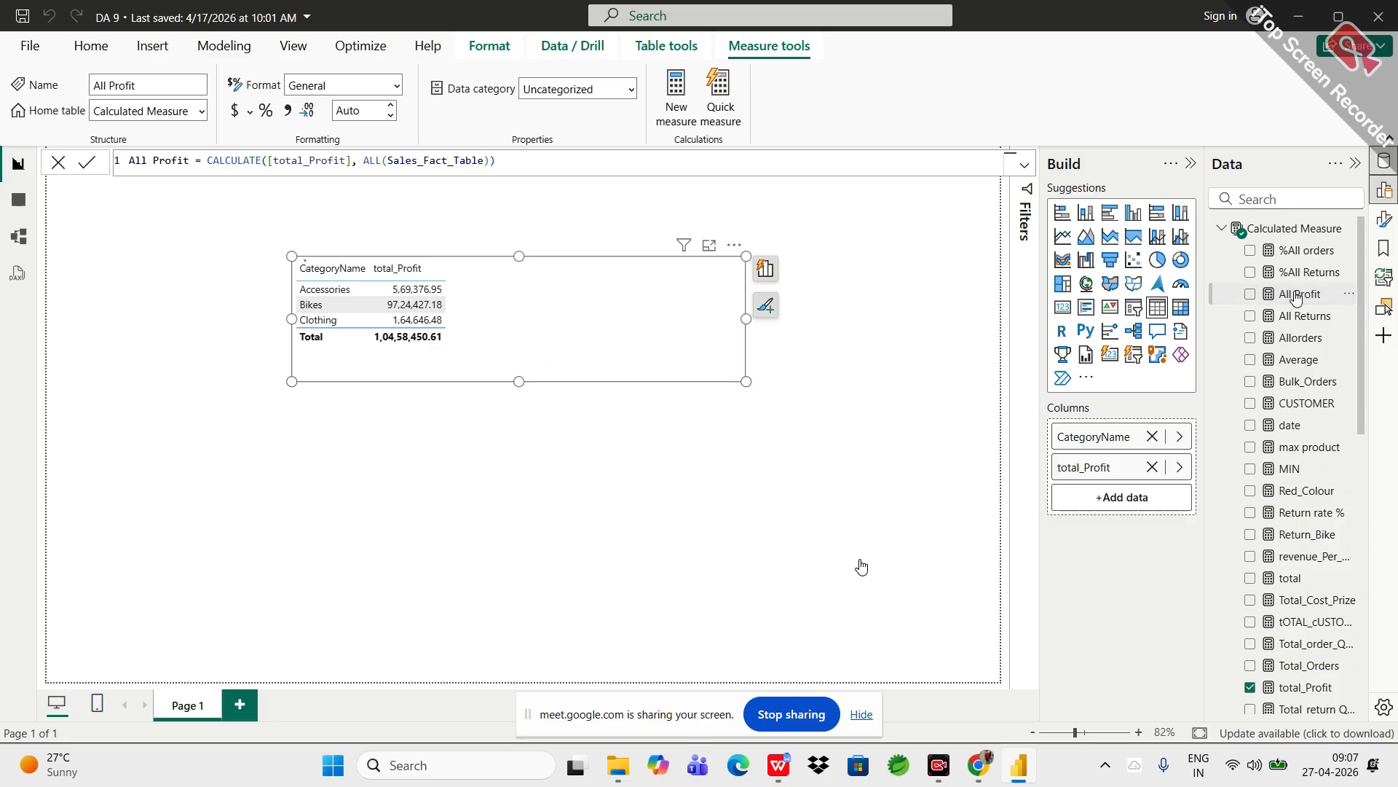
pyautogui.moveTo(1151, 463); pyautogui.dragTo(1119, 497)
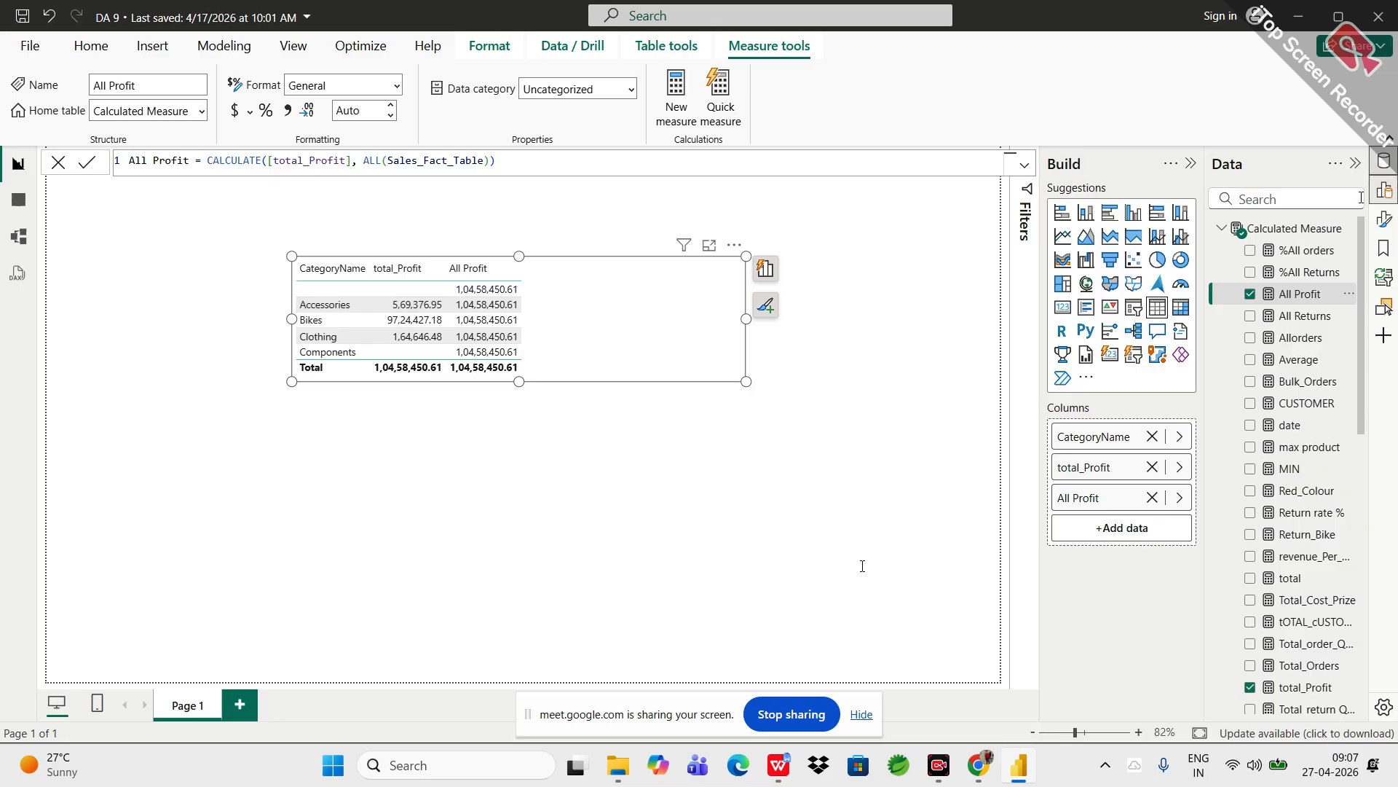
# - Create a new measure in the Calculated Measure table and begin its formula with %All_Profit = DIVIDE(
pyautogui.rightClick(1291, 232)
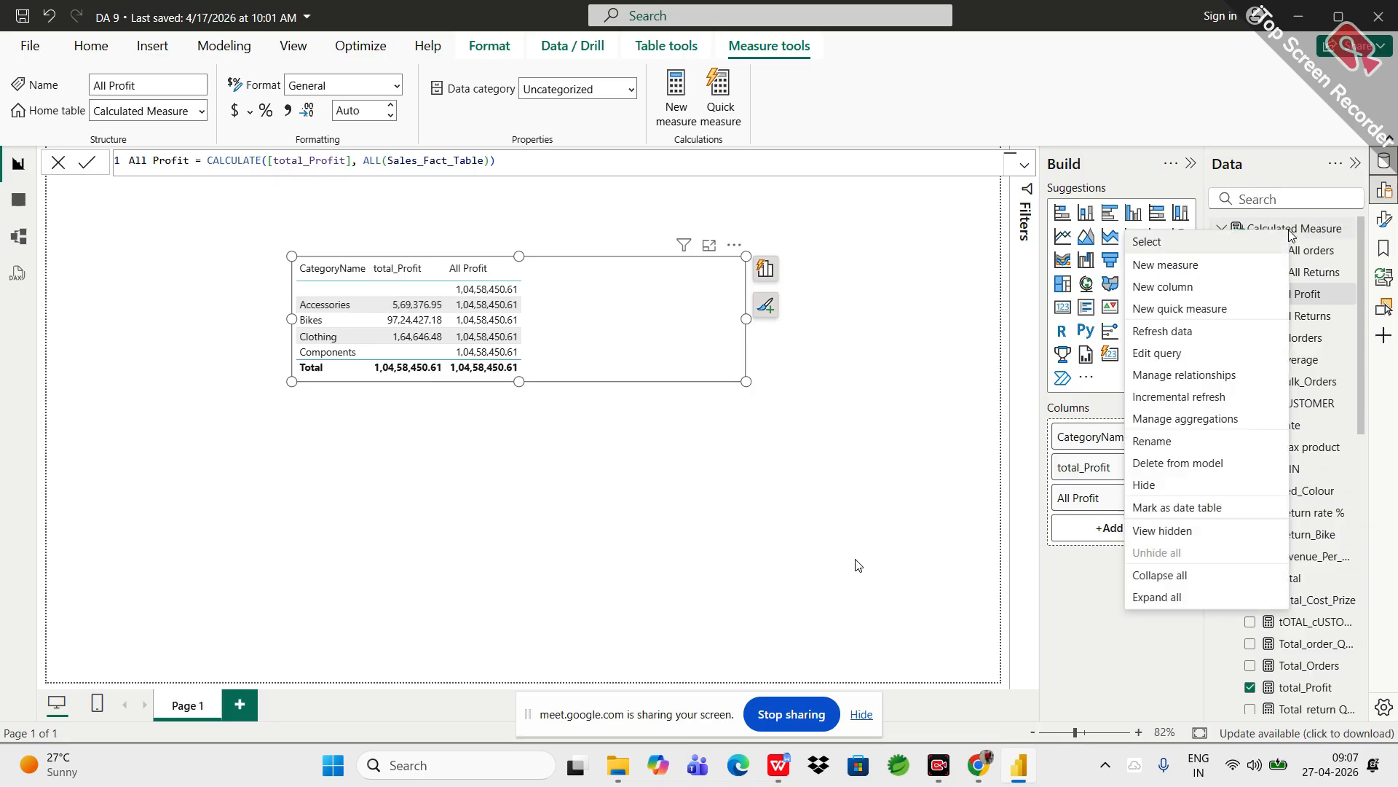
pyautogui.press('Escape')
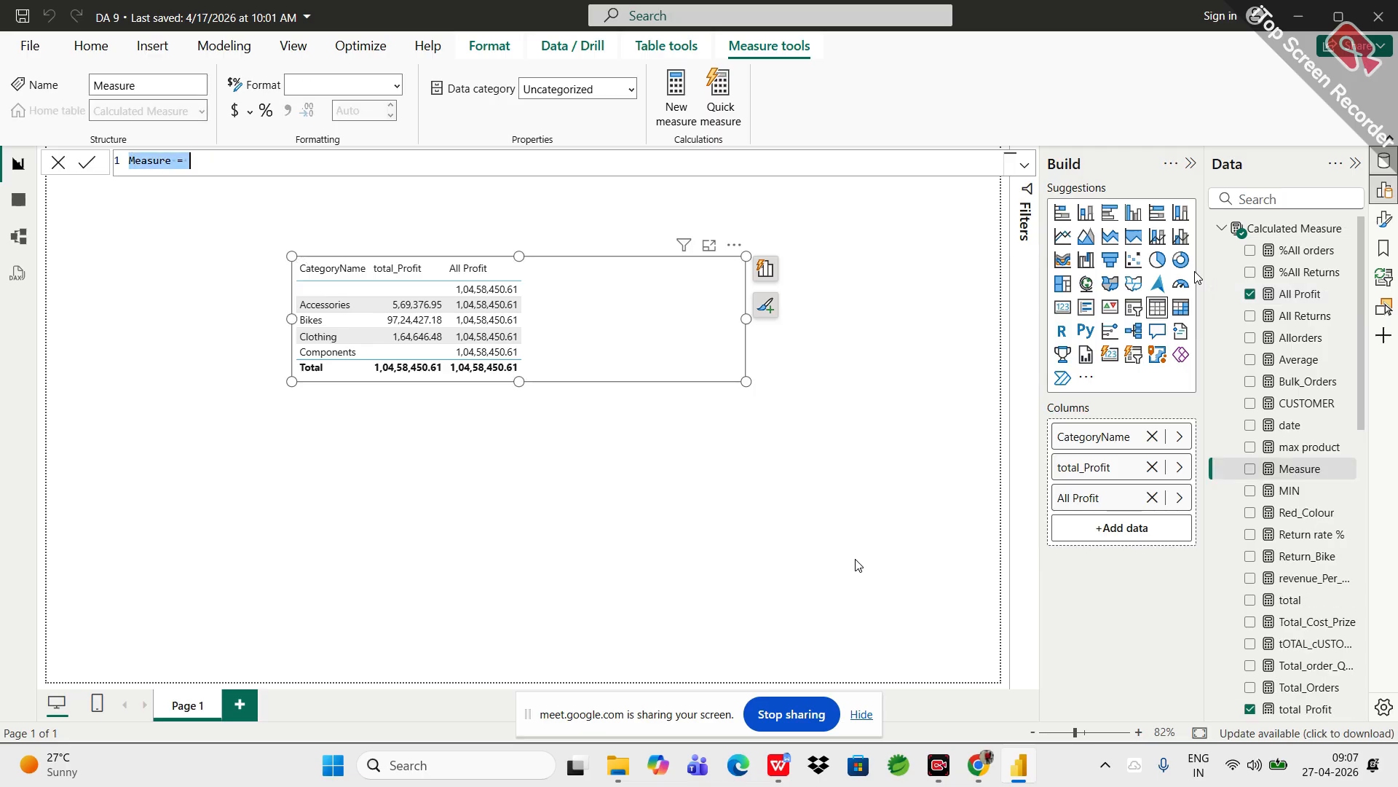
pyautogui.write('%All')
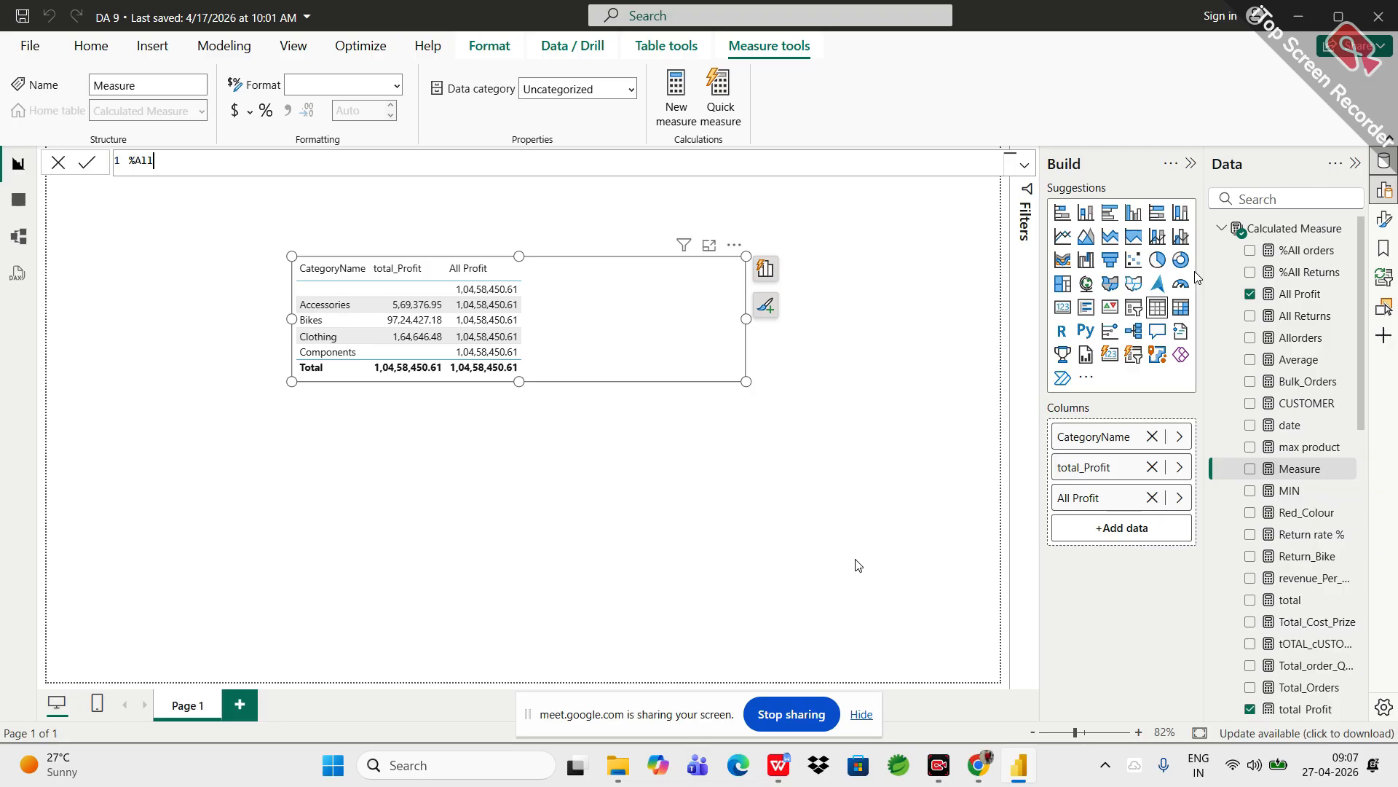
pyautogui.write('_Profit = DIVIDE(')
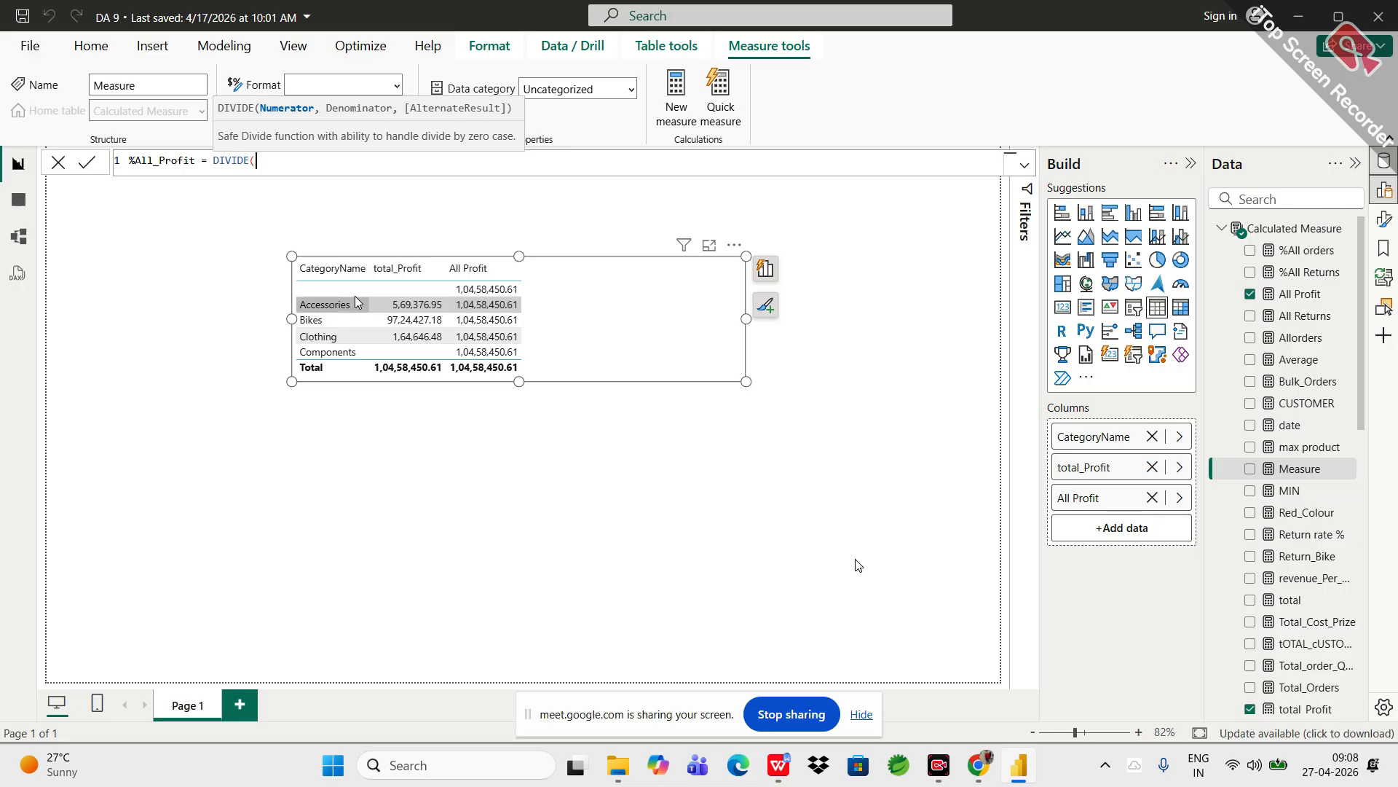
# - Enter the [total_Profit] measure as the numerator of DIVIDE, followed by a comma
pyautogui.write('total')
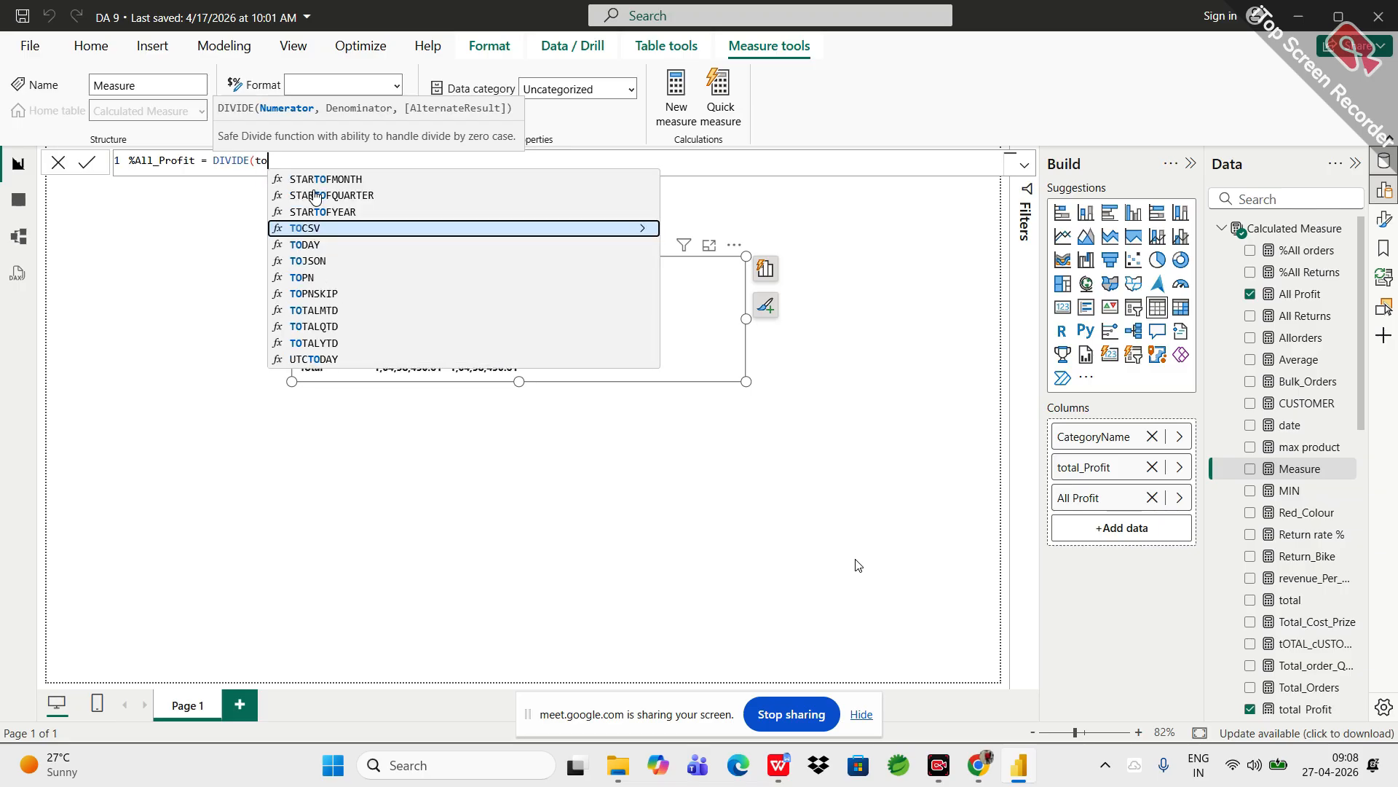
pyautogui.press('Down')
pyautogui.press('Down')
pyautogui.press('Down')
pyautogui.press('Down')
pyautogui.press('Down')
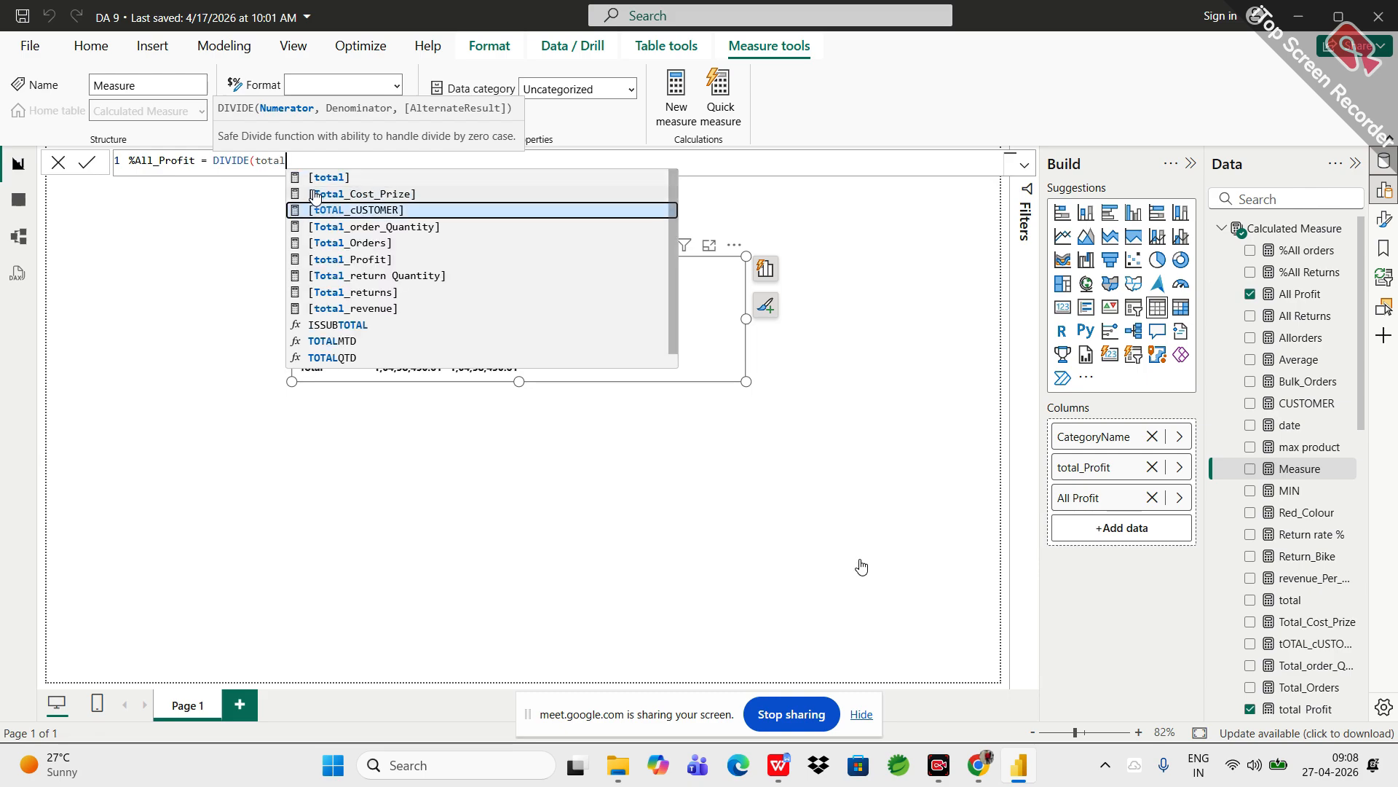
pyautogui.press('Up')
pyautogui.press('Down')
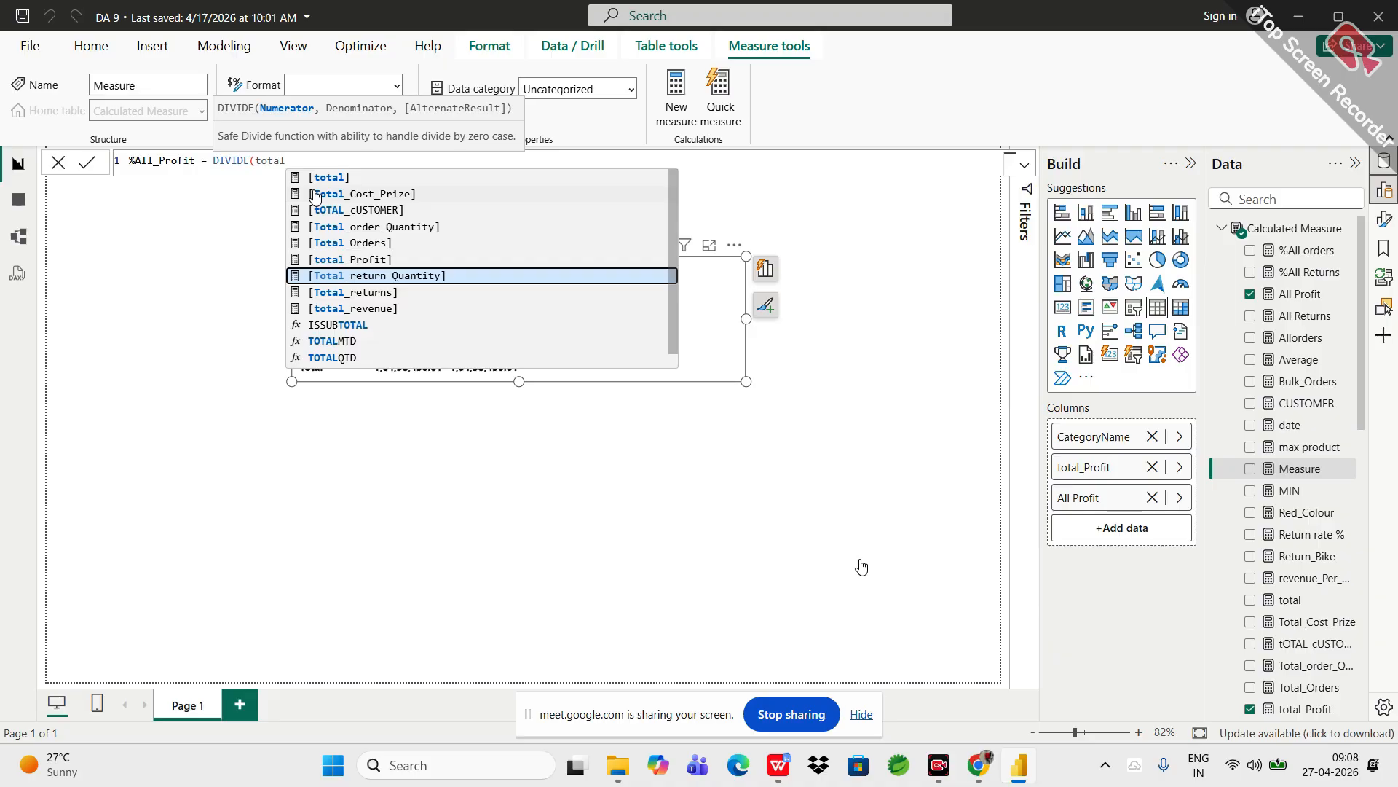
pyautogui.press('Up')
pyautogui.press('Tab')
pyautogui.write(',')
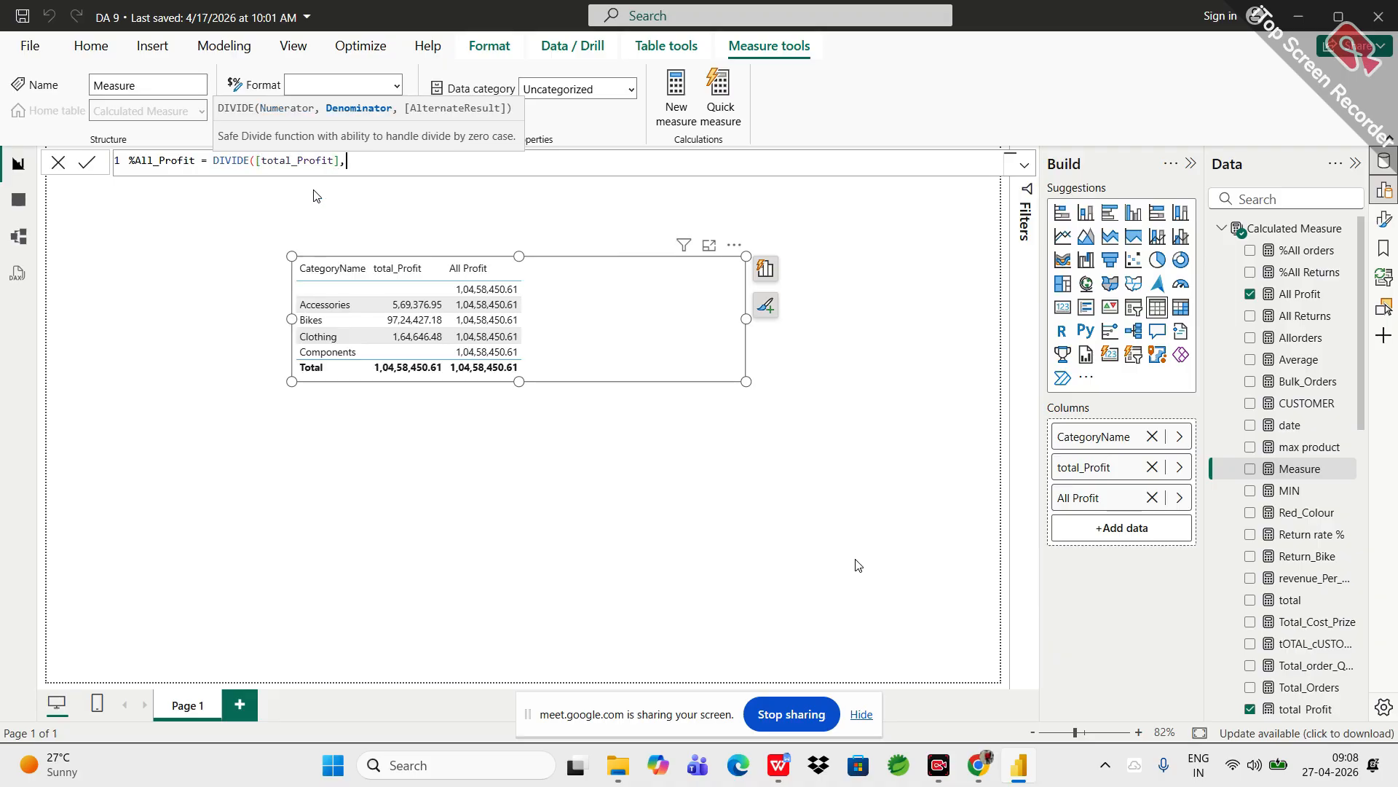
# - Complete the %All_Profit formula with [All Profit] as denominator and "NA" as alternate result, and commit the measure
pyautogui.write('all')
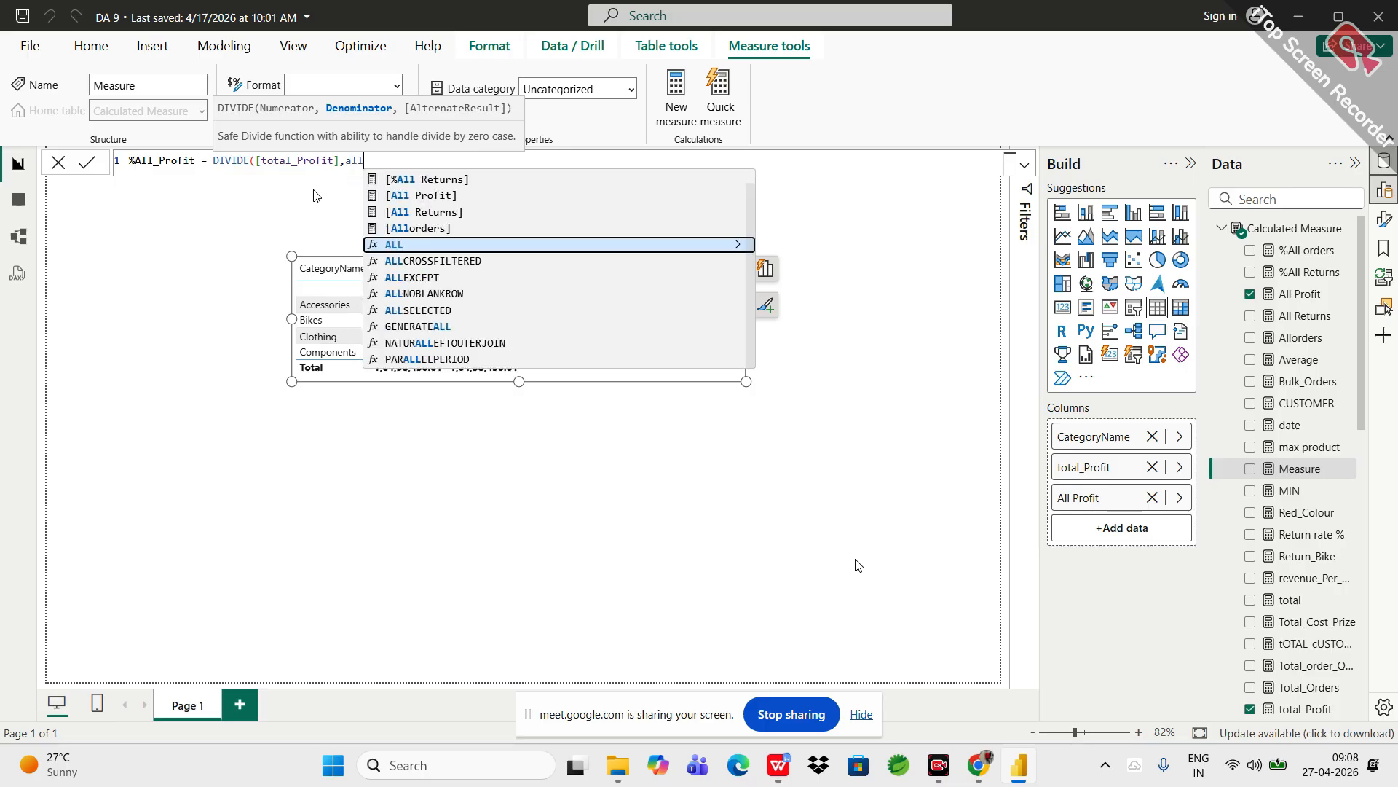
pyautogui.press('Up')
pyautogui.press('Up')
pyautogui.press('Up')
pyautogui.press('Tab')
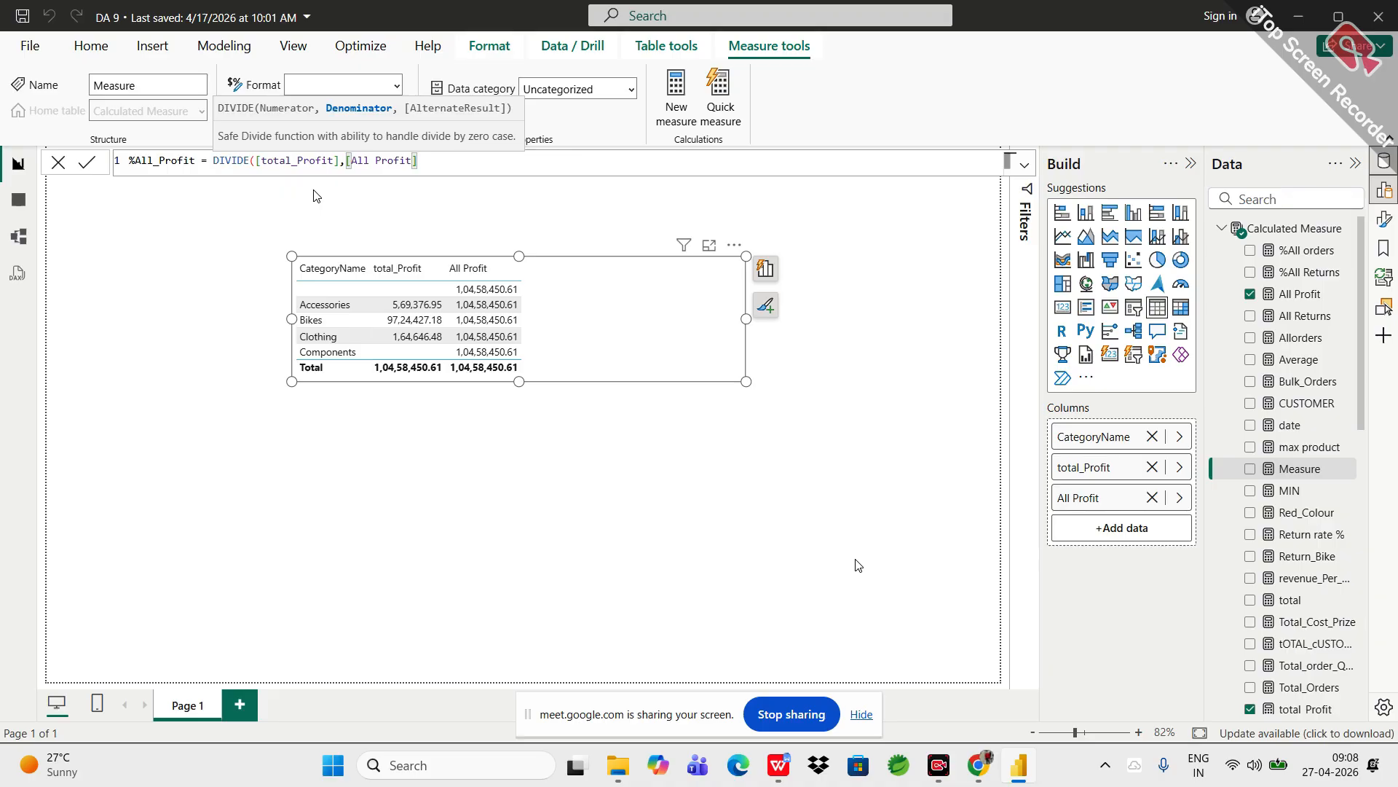
pyautogui.write(',""')
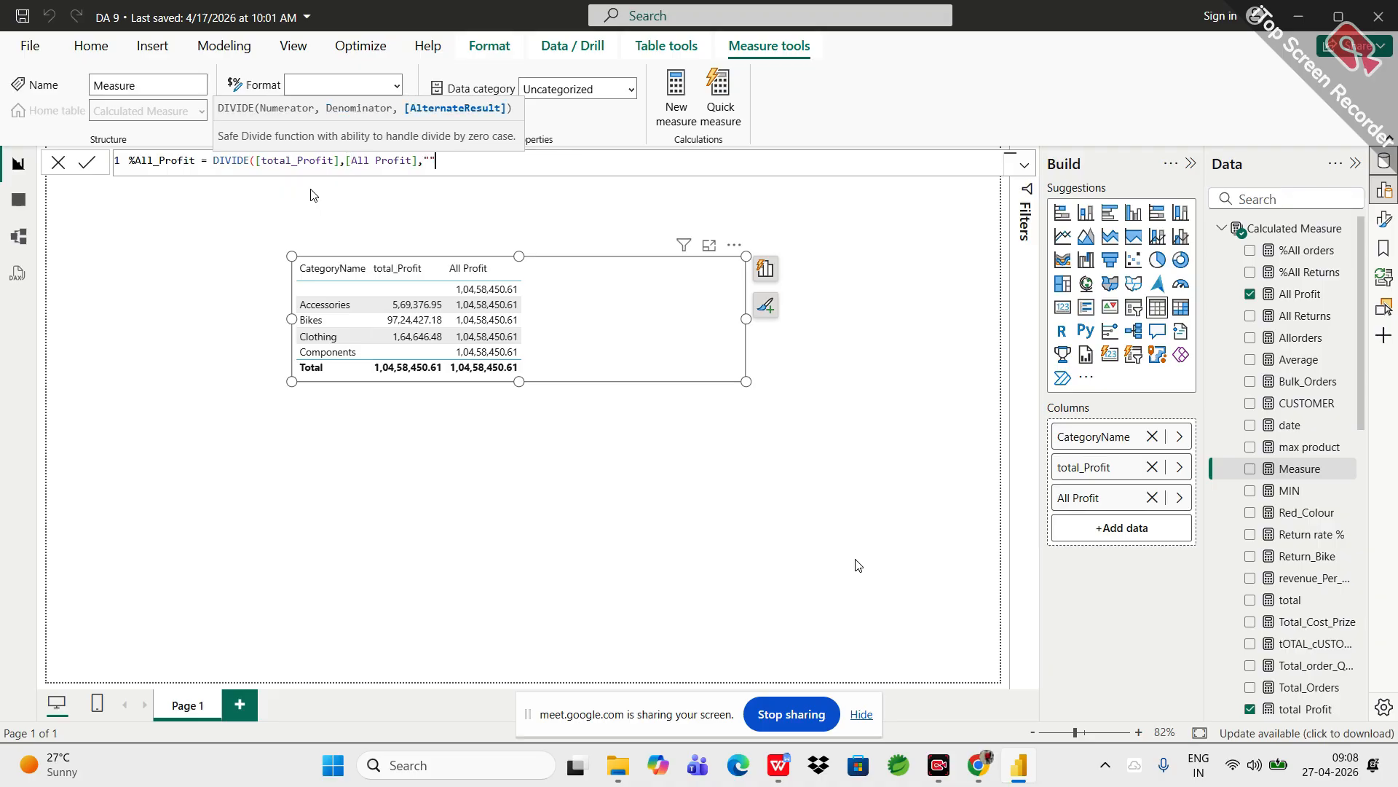
pyautogui.write('NA')
pyautogui.write(')')
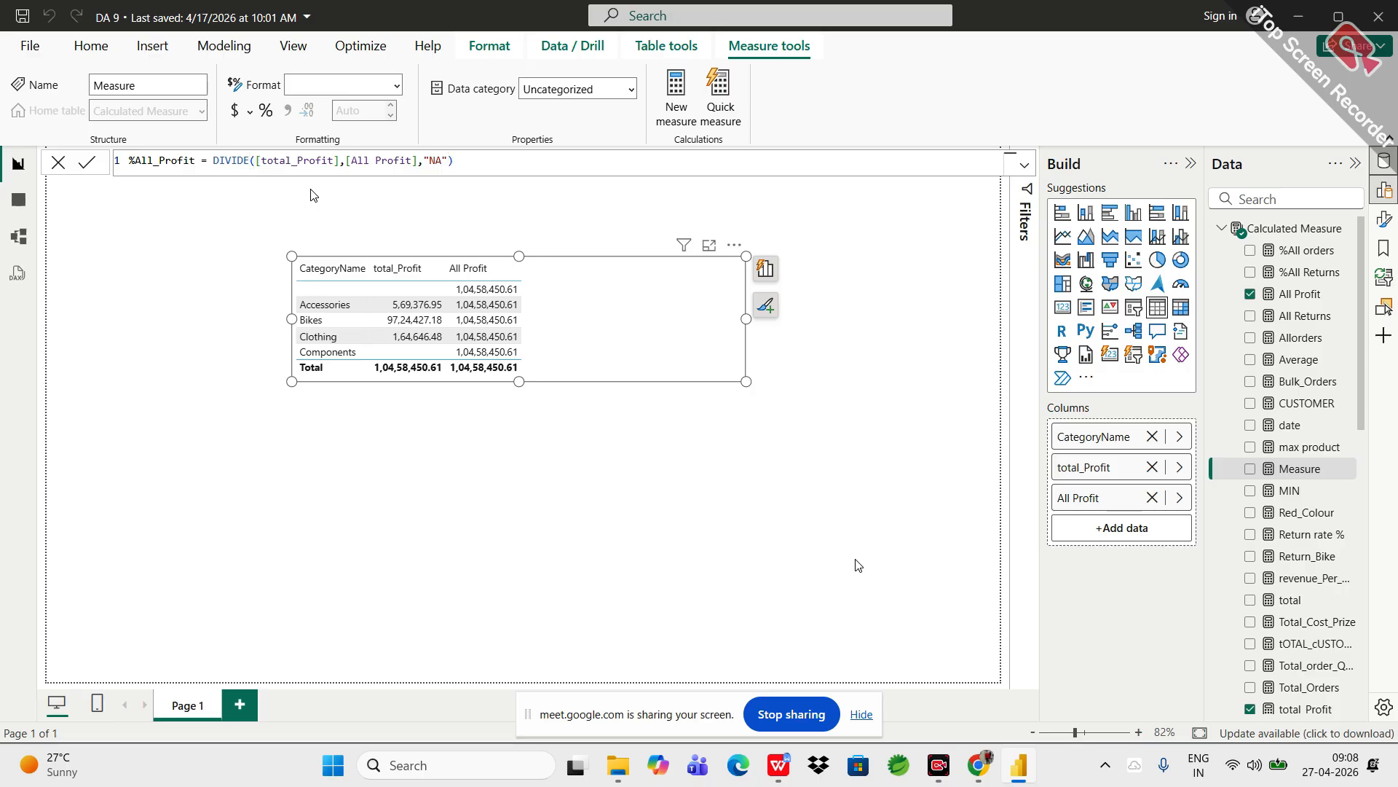
pyautogui.press('Return')
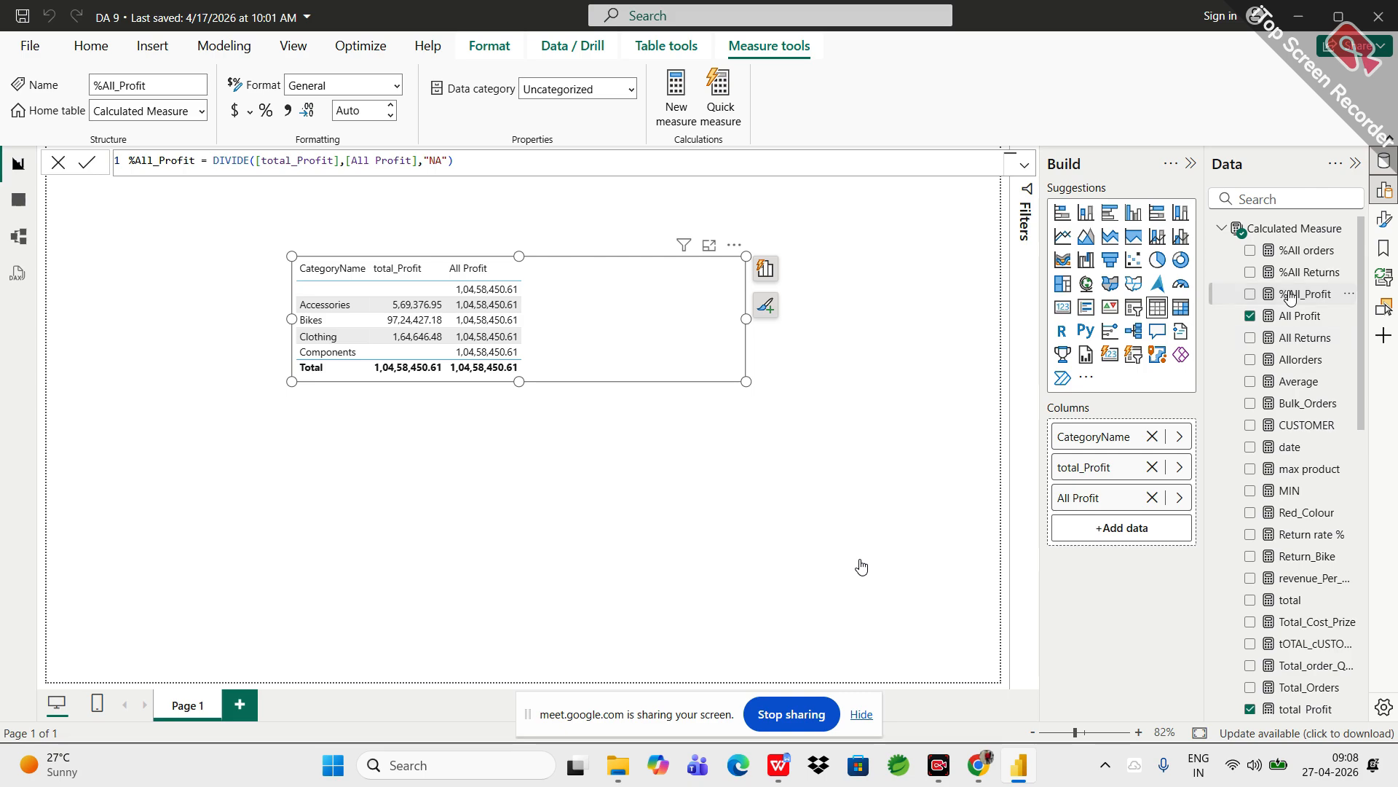
# - Add the %All_Profit measure as the table visual's fourth column and format it as a percentage
pyautogui.moveTo(1152, 497); pyautogui.dragTo(1118, 528)
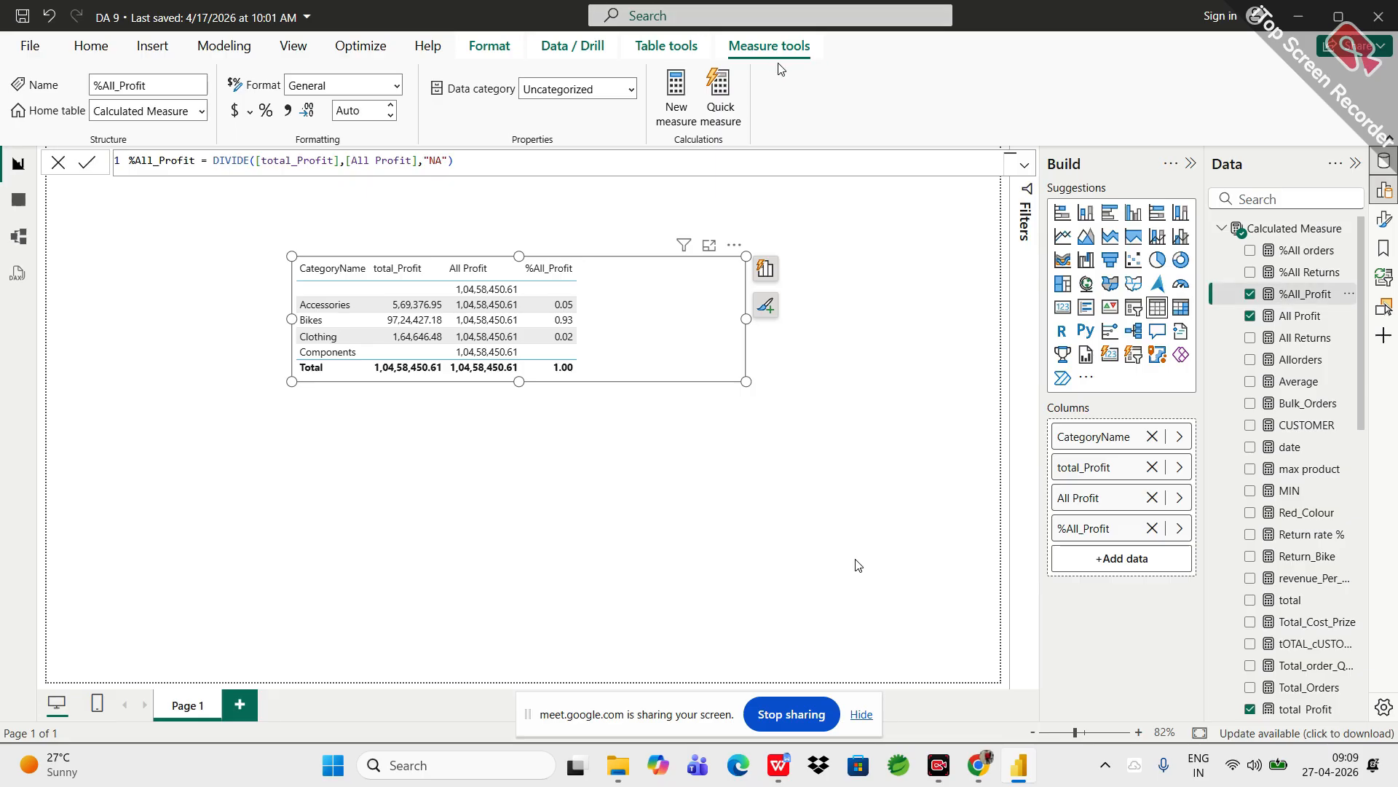
pyautogui.click(268, 110)
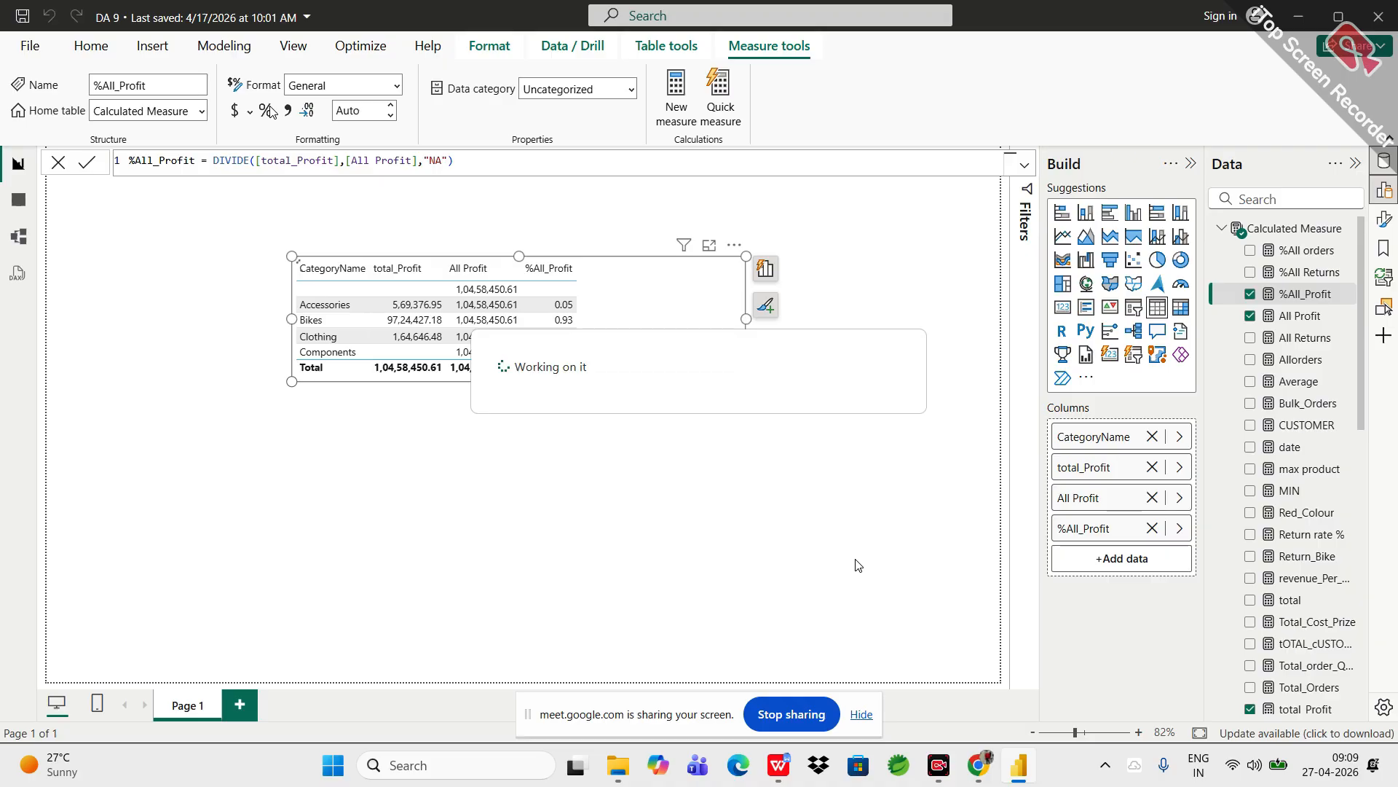
pyautogui.click(268, 110)
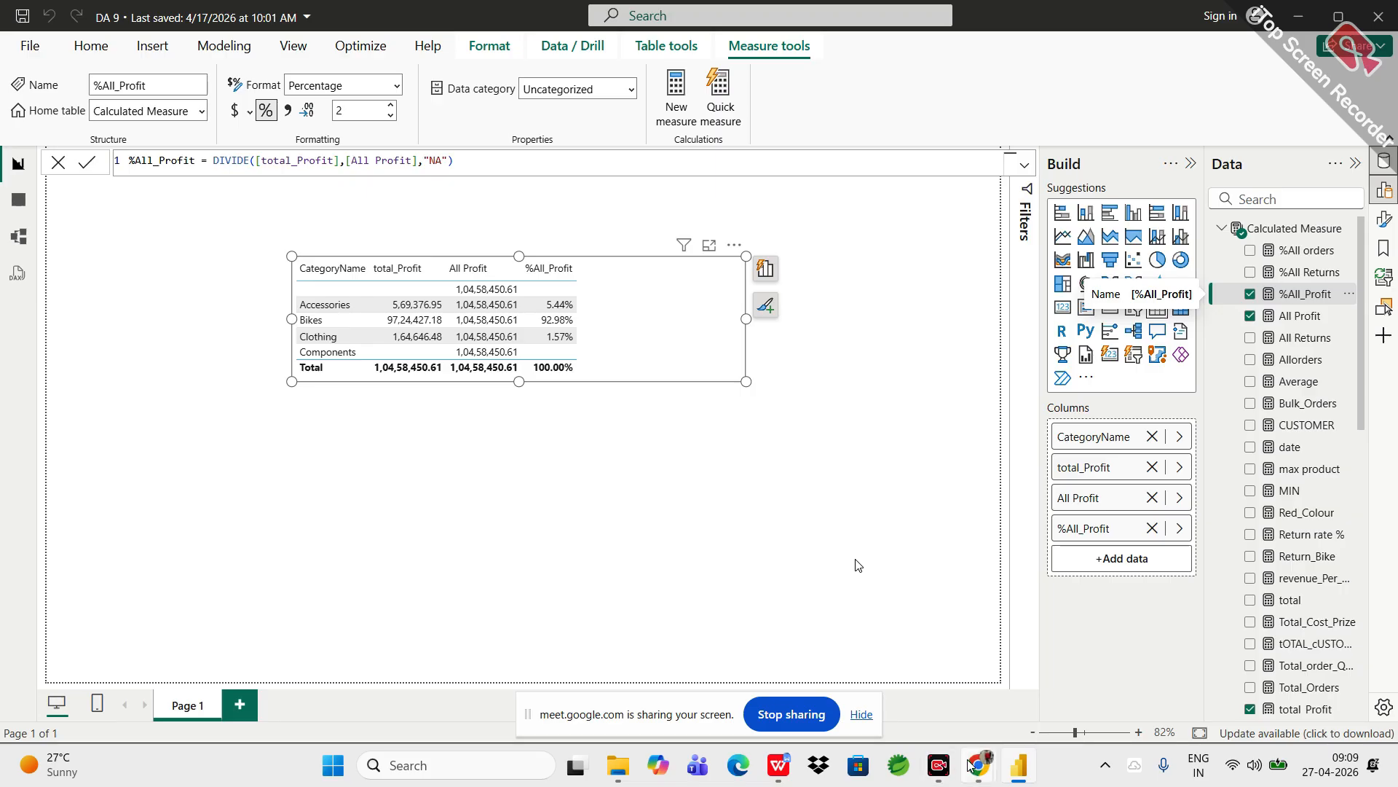
# - Switch to the Google Meet window, look through the participant list, and return to the DA 9 report in Power BI
pyautogui.moveTo(971, 765)
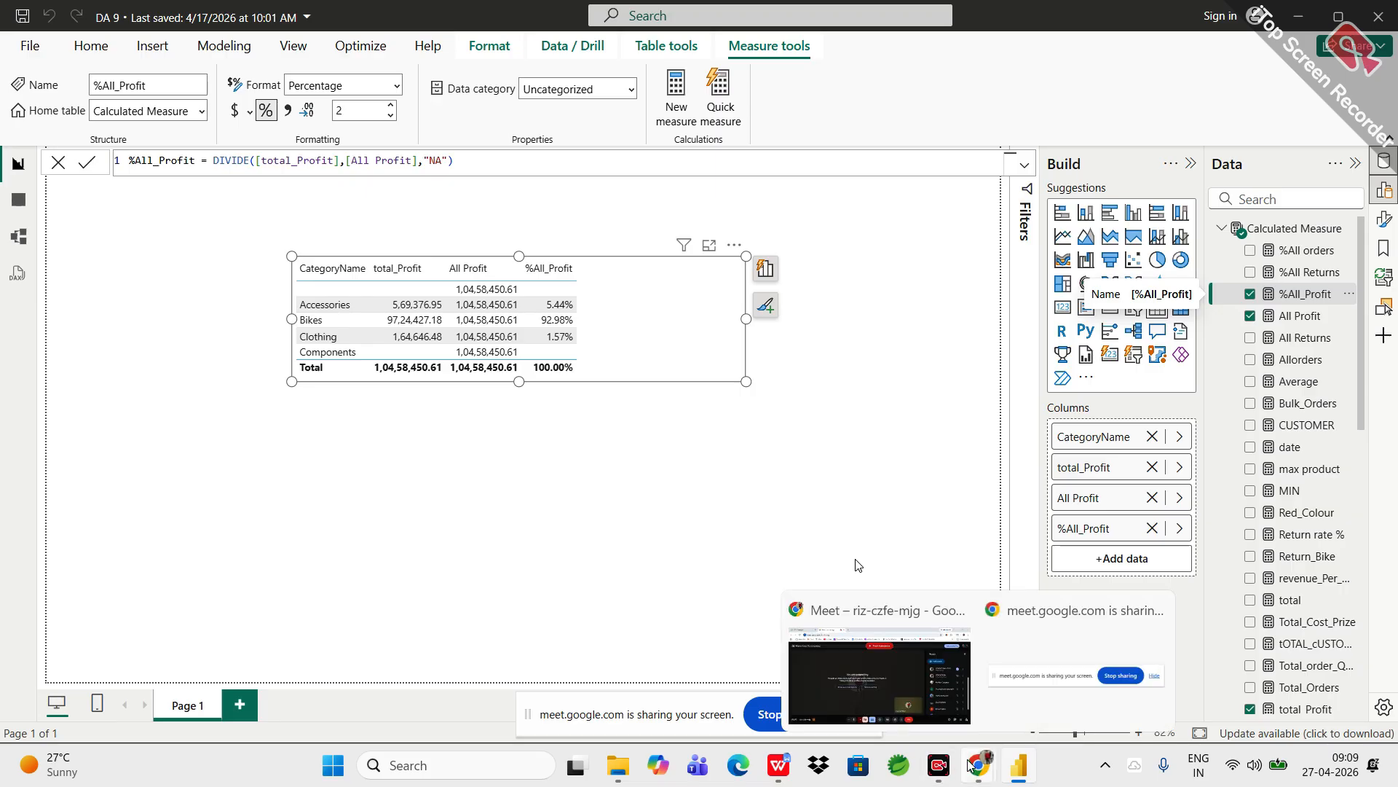
pyautogui.click(879, 683)
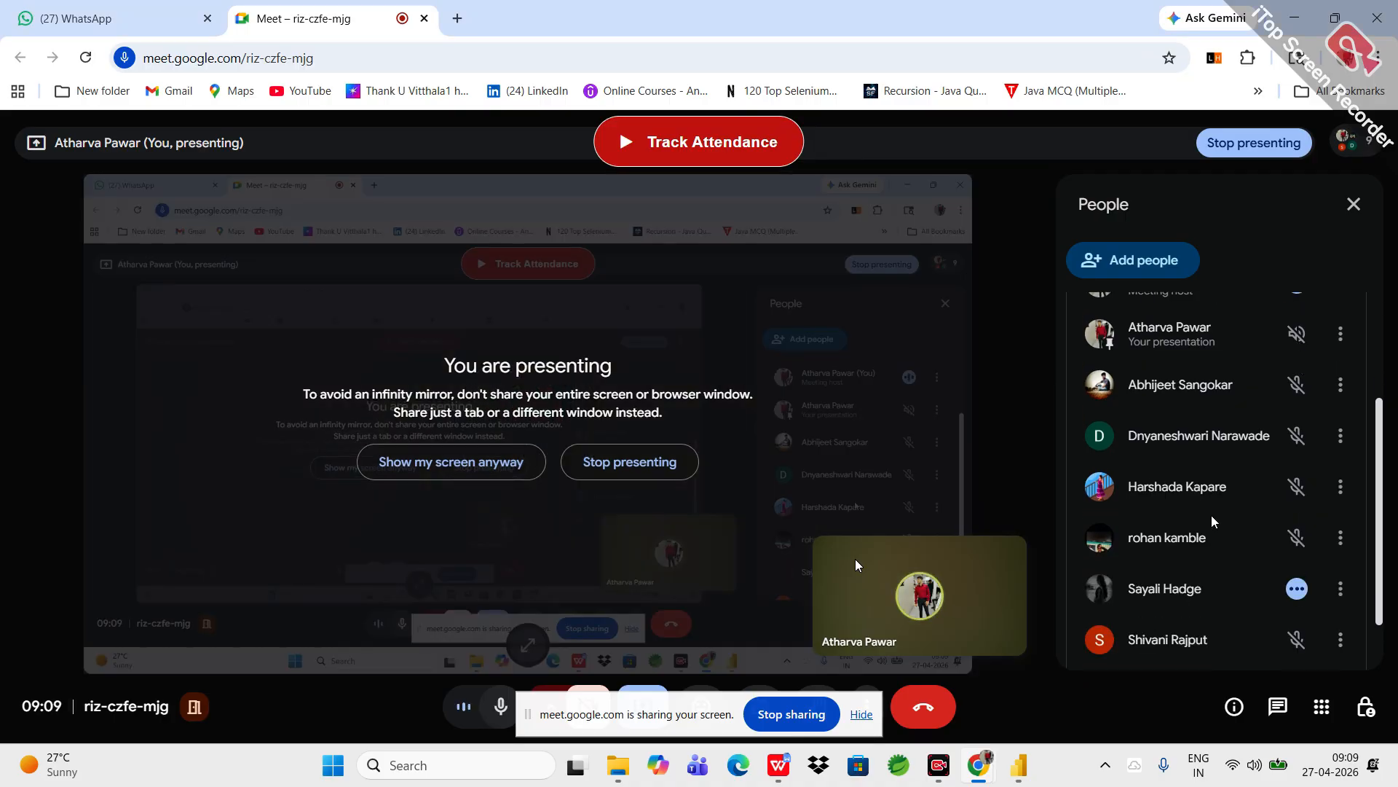
pyautogui.scroll(-1, 1212, 515)
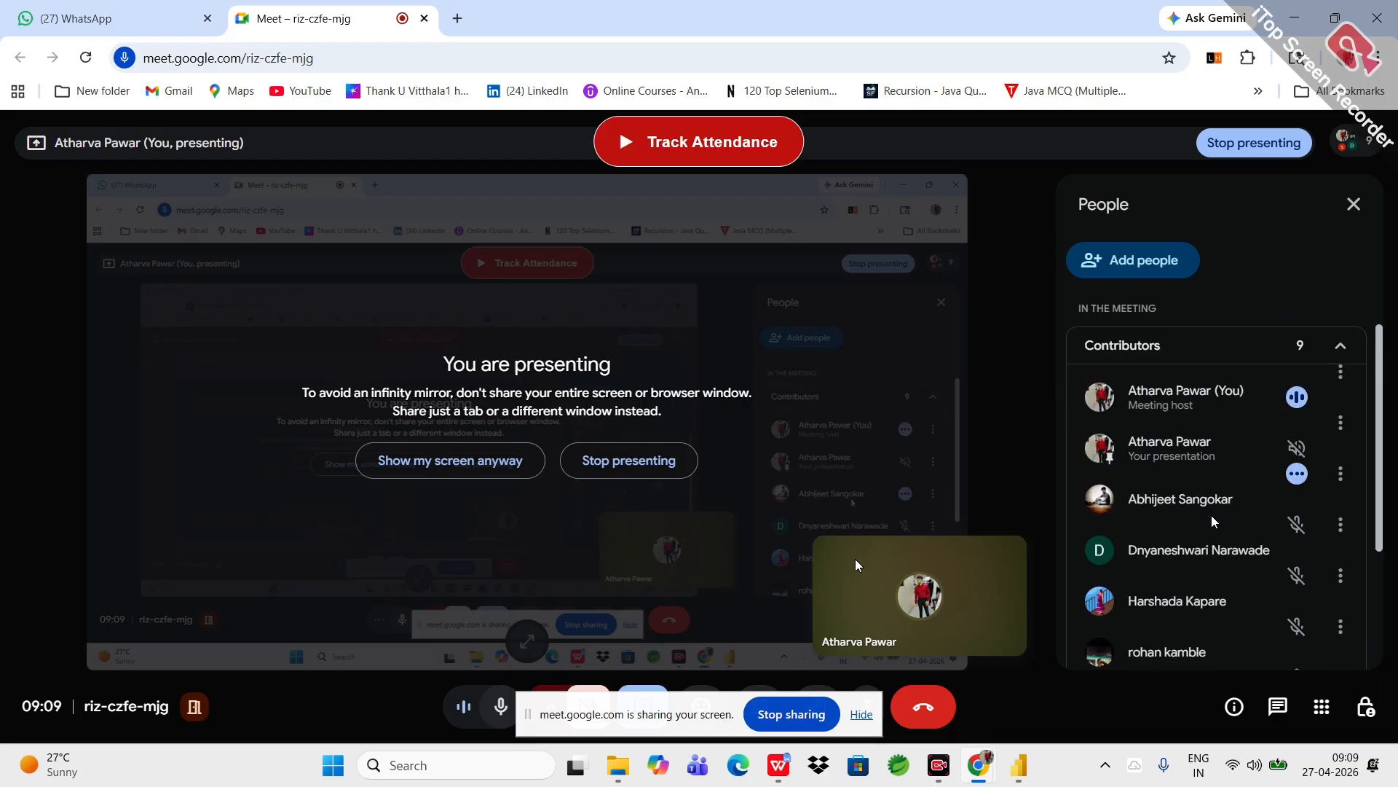
pyautogui.scroll(-3, 1212, 514)
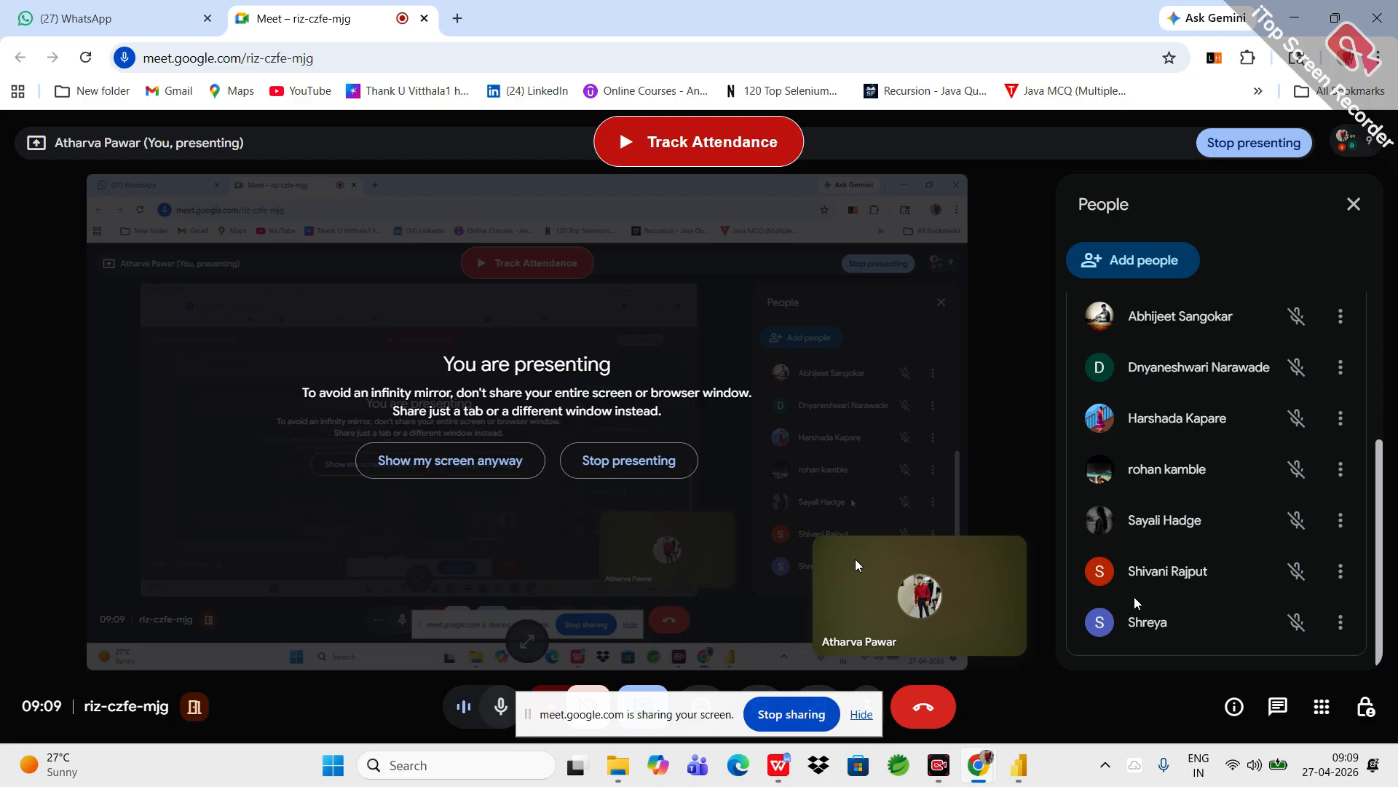
pyautogui.moveTo(1017, 776)
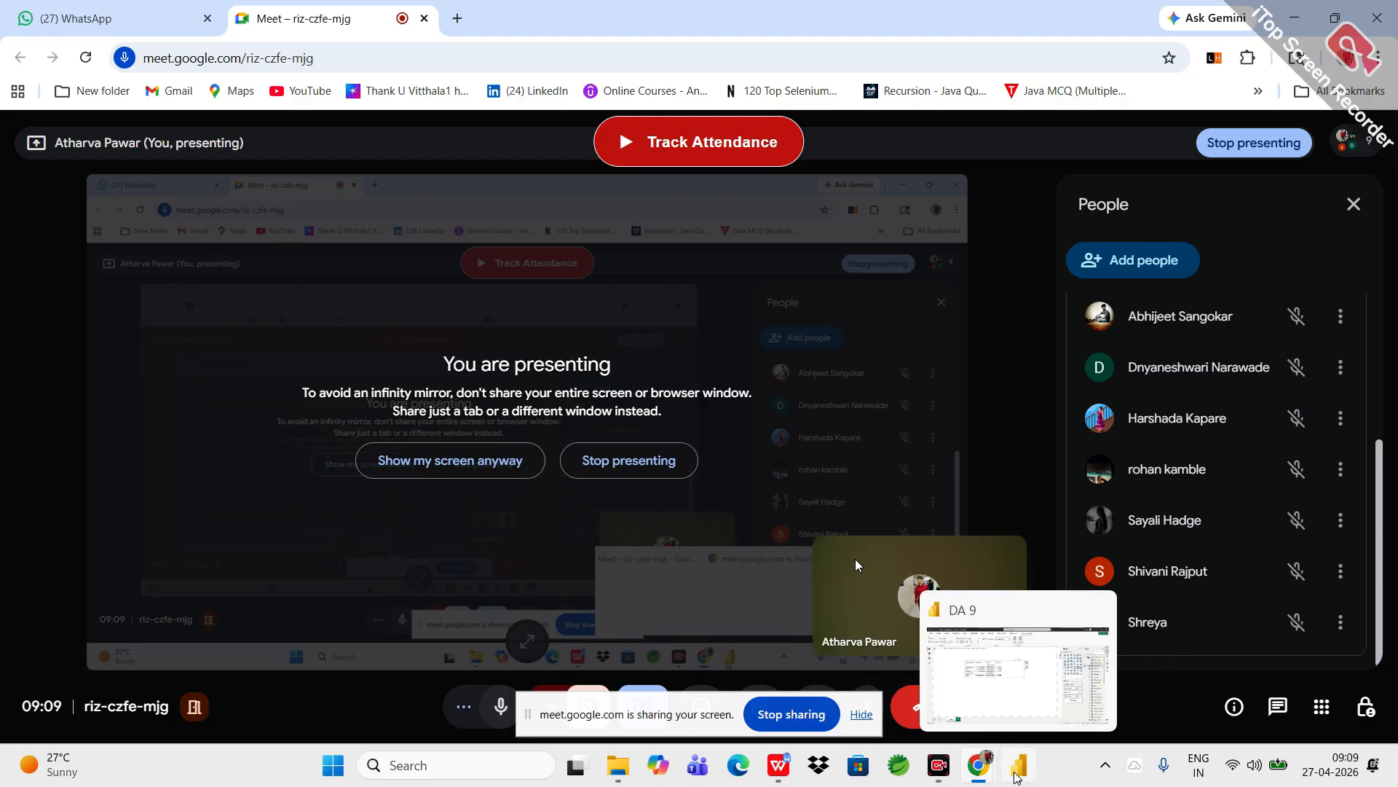
pyautogui.click(971, 710)
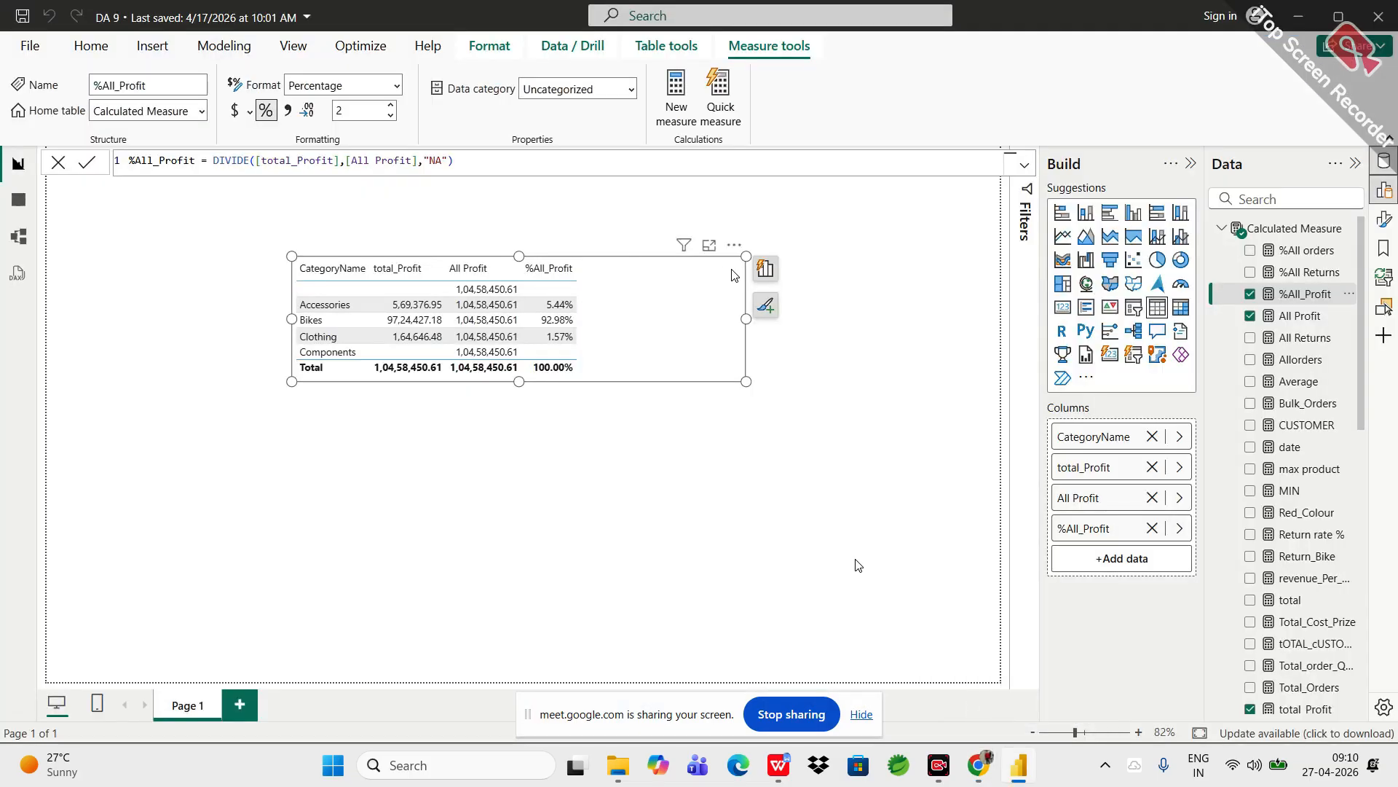
# - Remove the profit table visual and insert an empty table visual, moved toward the middle of the canvas and enlarged
pyautogui.click(735, 247)
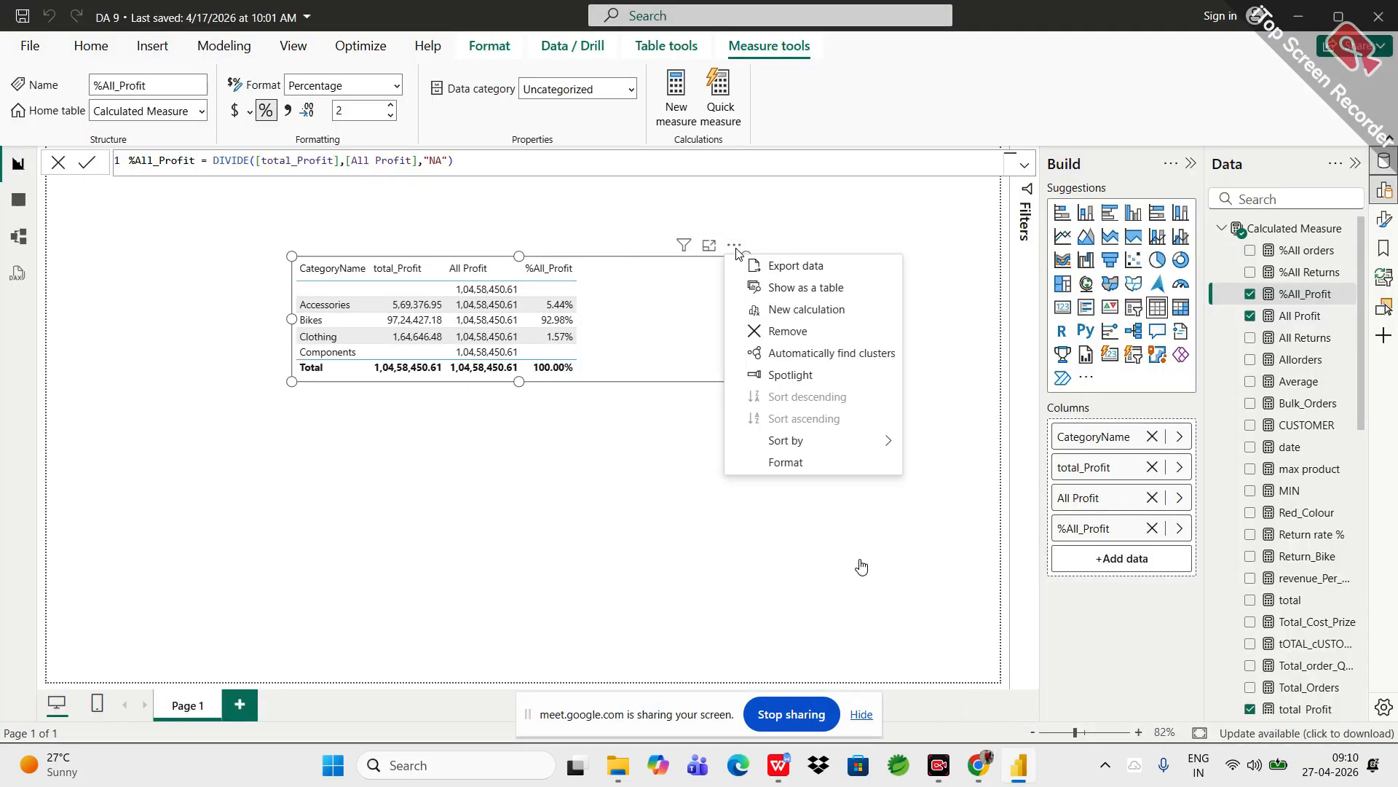
pyautogui.click(756, 331)
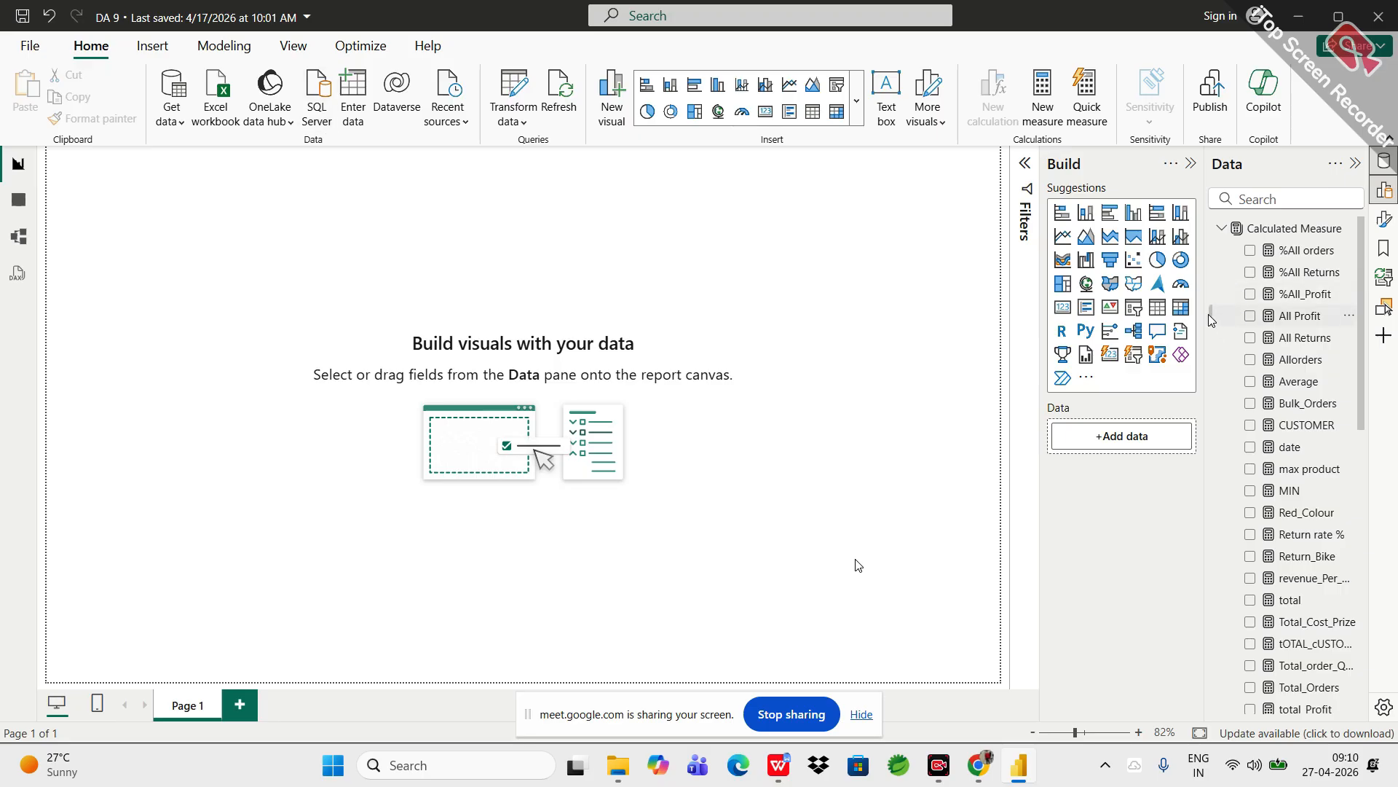
pyautogui.click(1165, 316)
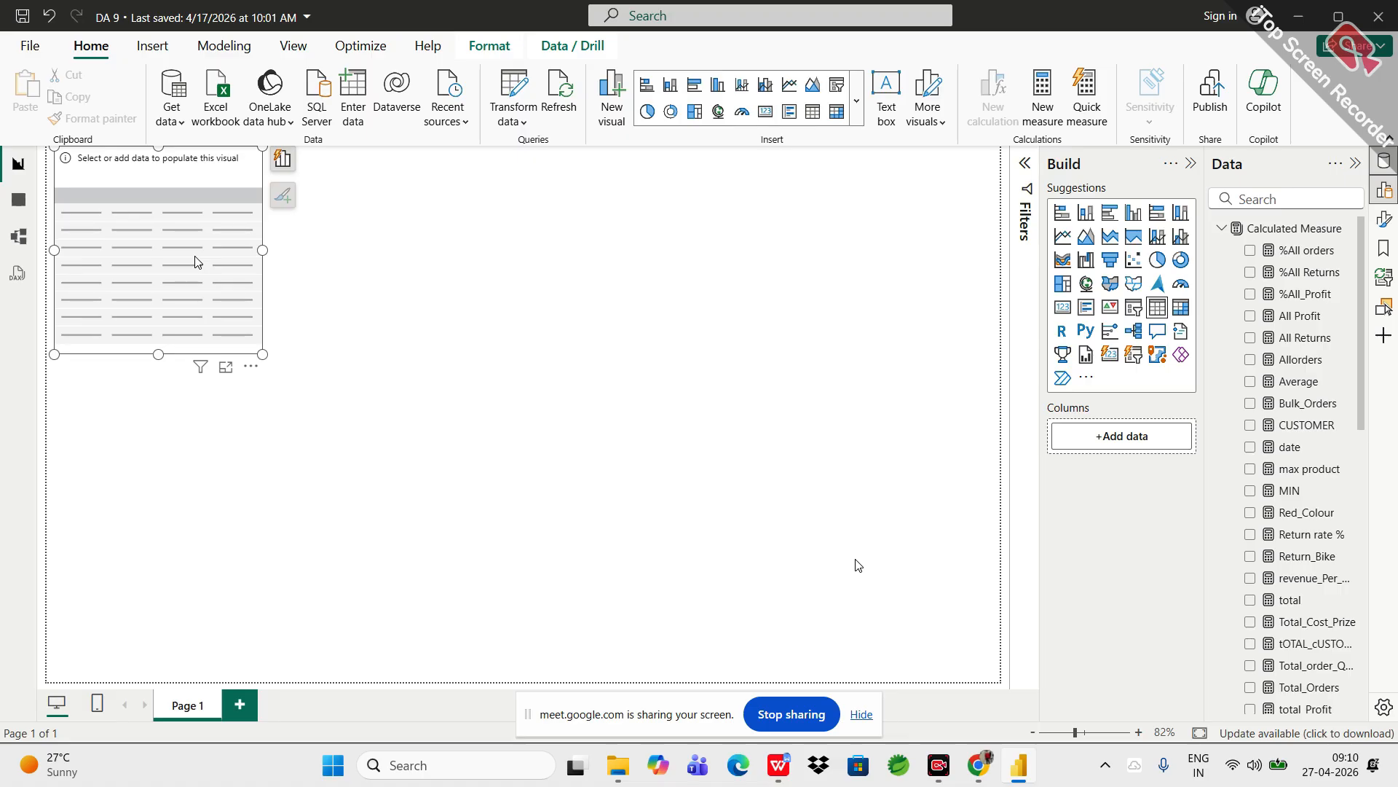
pyautogui.moveTo(182, 271); pyautogui.dragTo(362, 319)
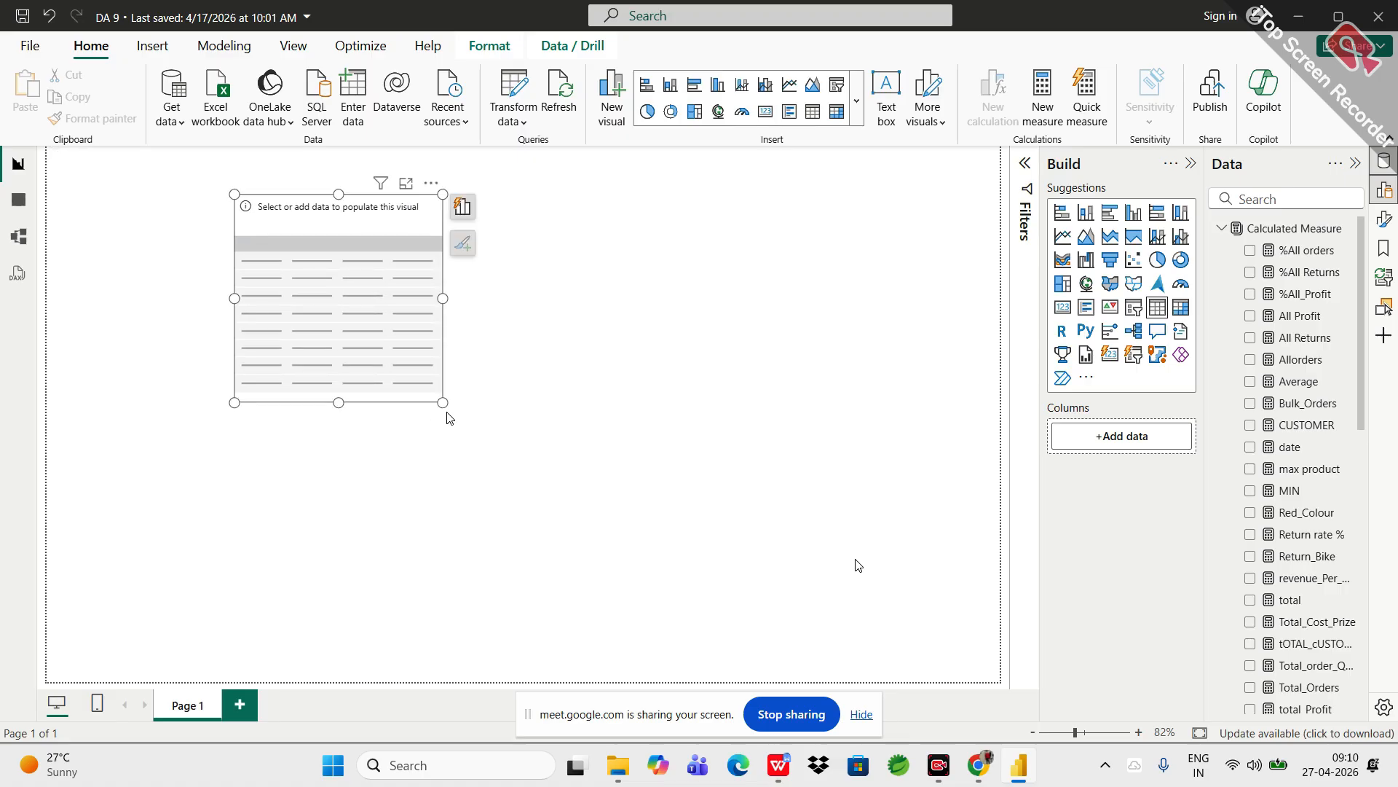
pyautogui.moveTo(444, 403); pyautogui.dragTo(690, 501)
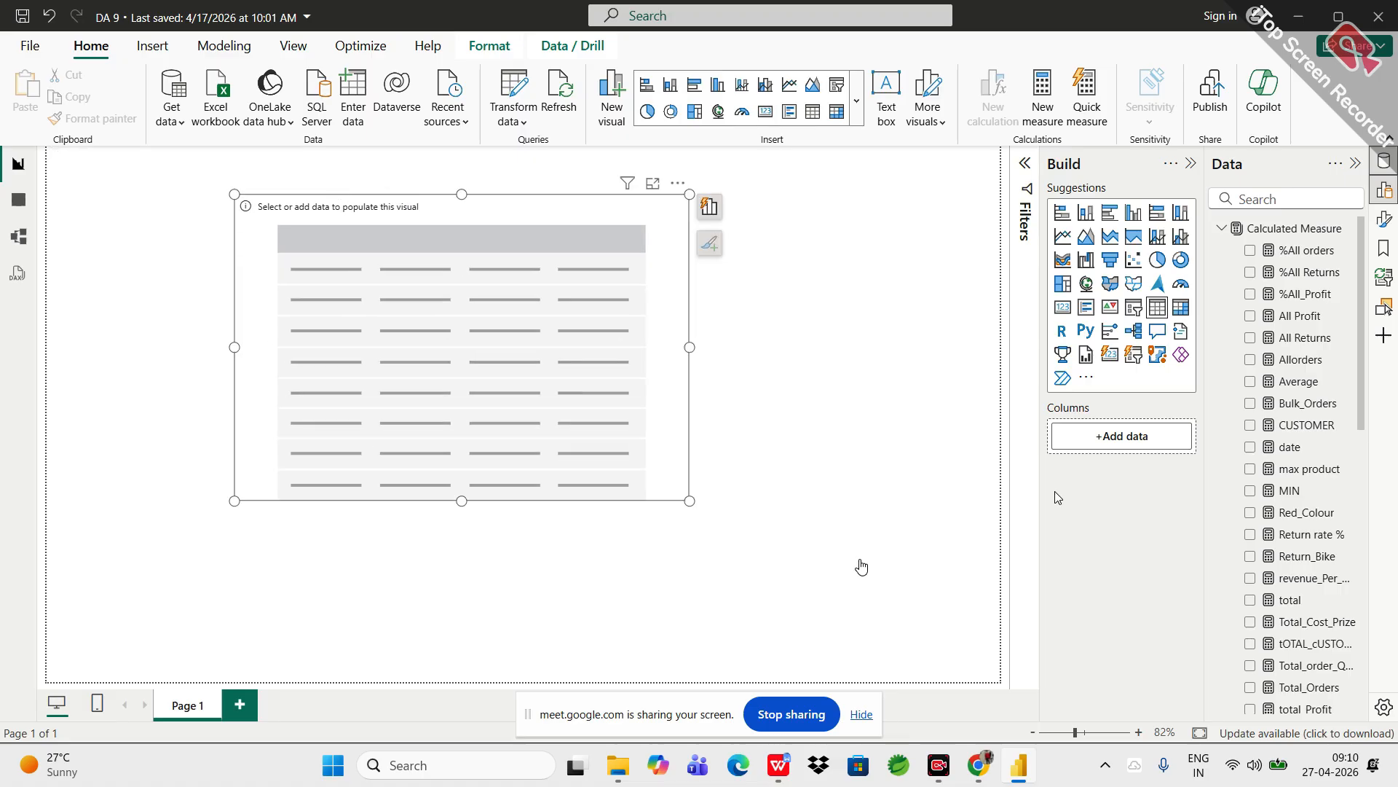
# - Add CustomerKey from the Customer Lookup table as the first column of the new table visual
pyautogui.scroll(-10, 1282, 499)
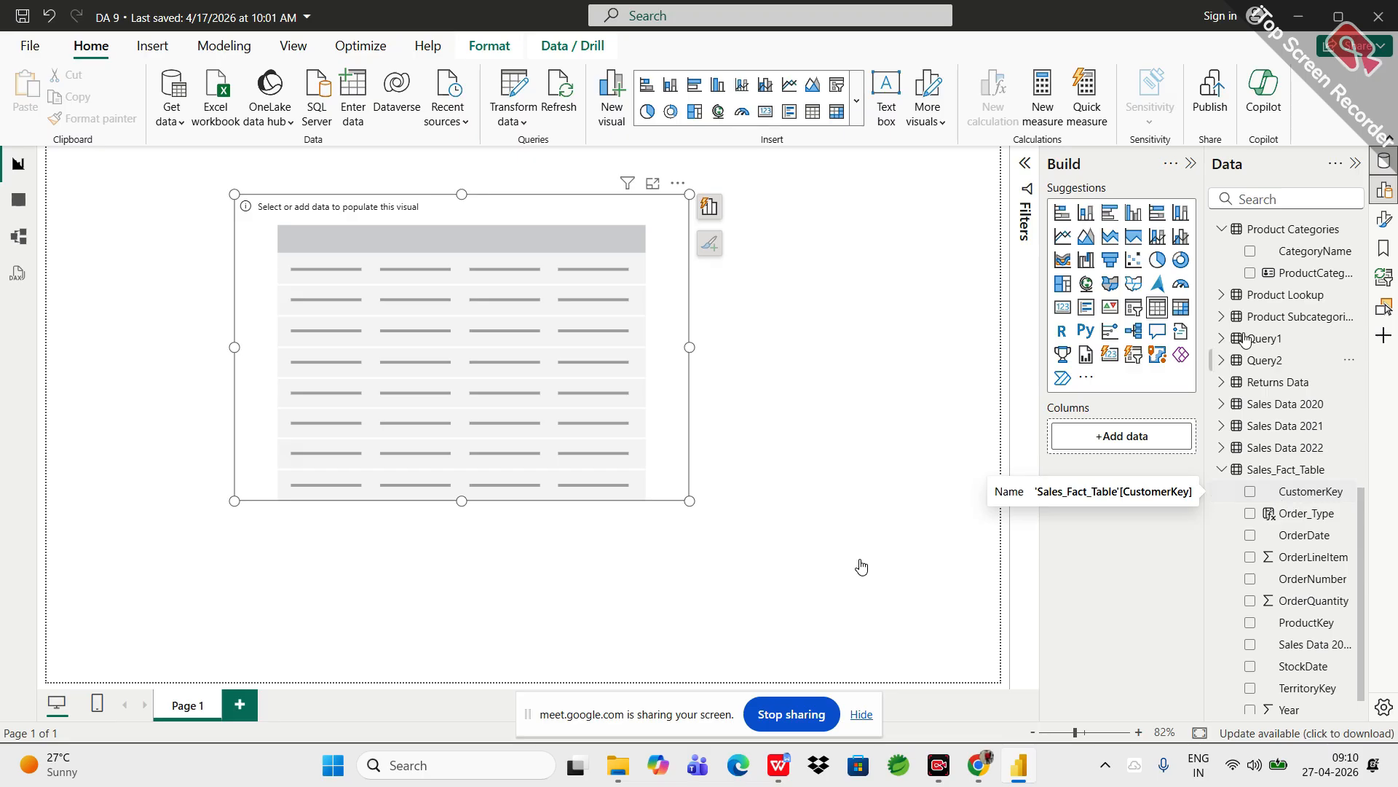
pyautogui.scroll(3, 1246, 435)
pyautogui.scroll(1, 1246, 436)
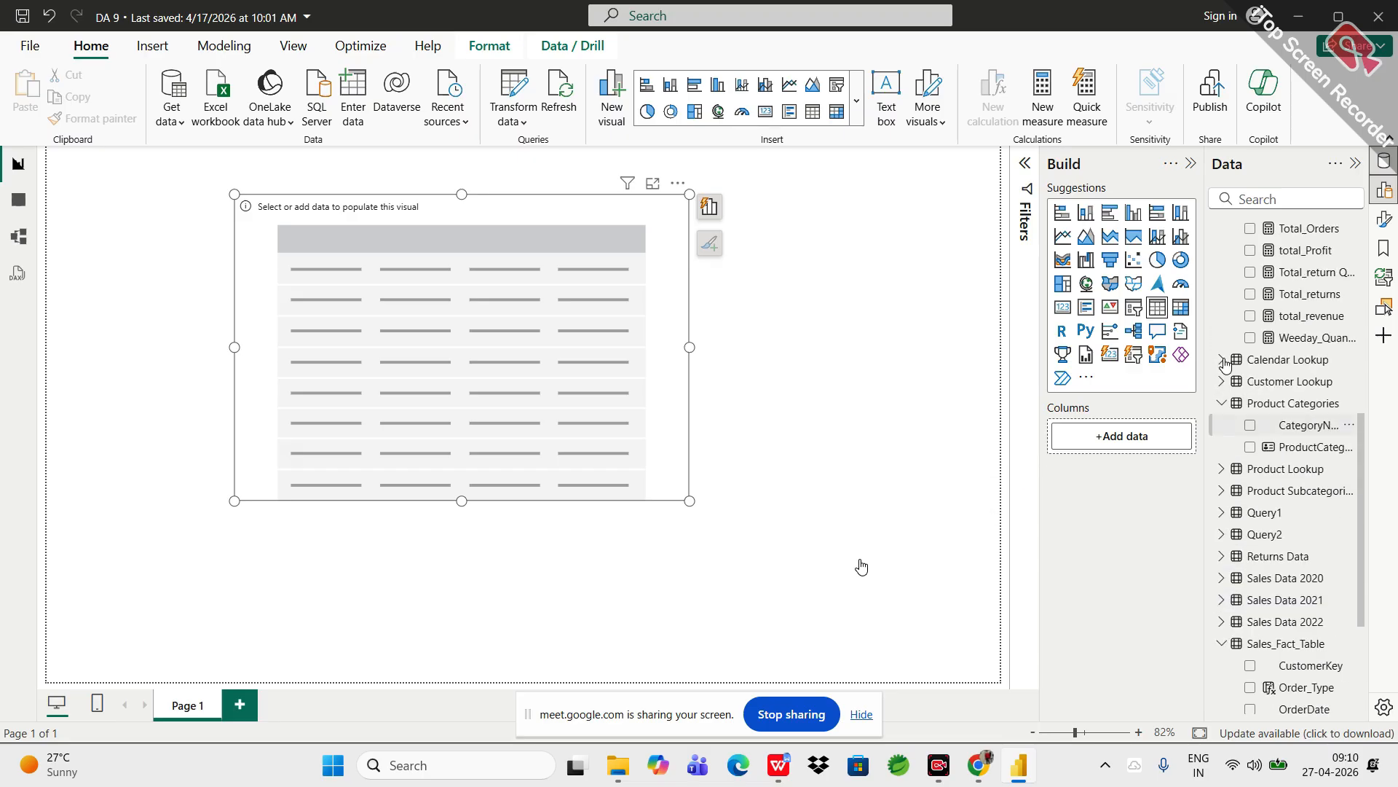
pyautogui.click(1224, 380)
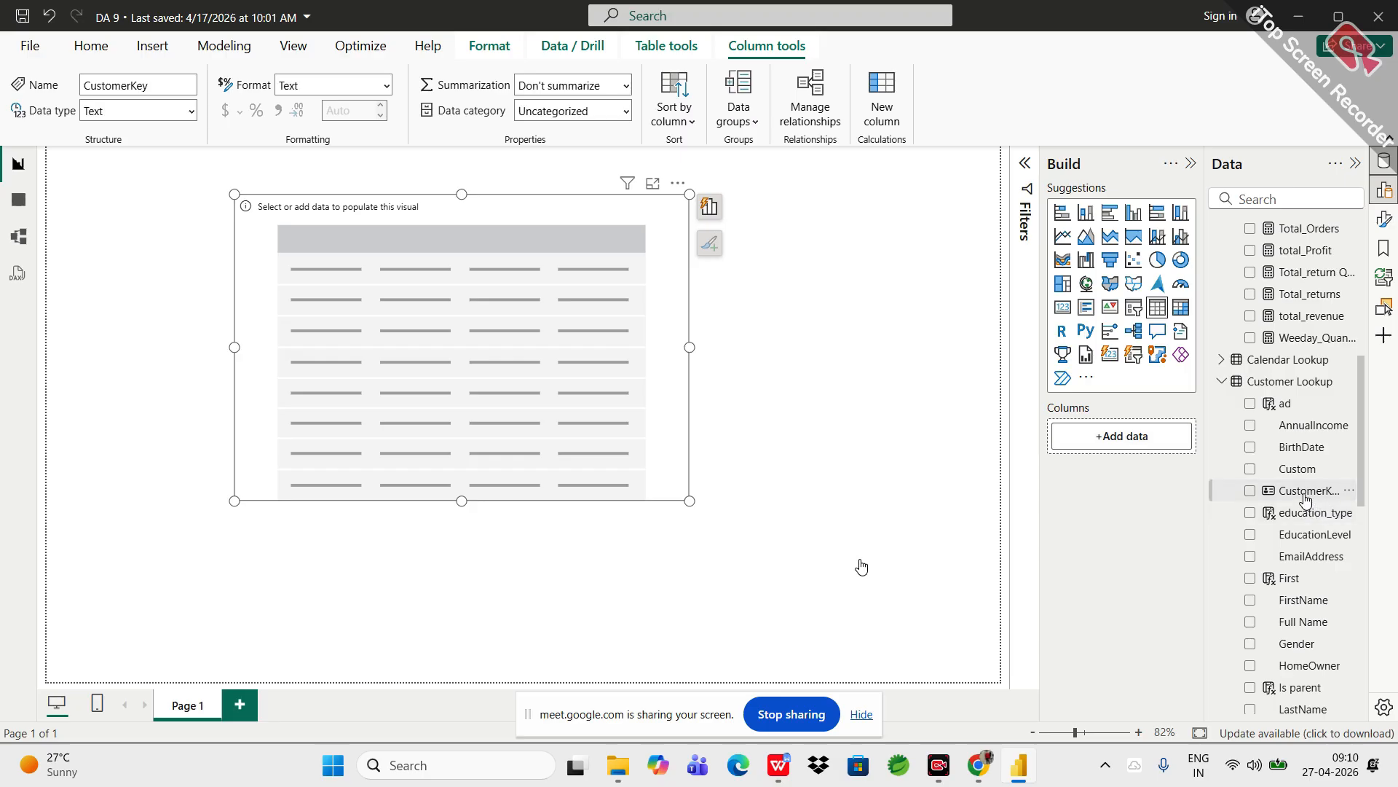
pyautogui.moveTo(1304, 501); pyautogui.dragTo(1150, 453)
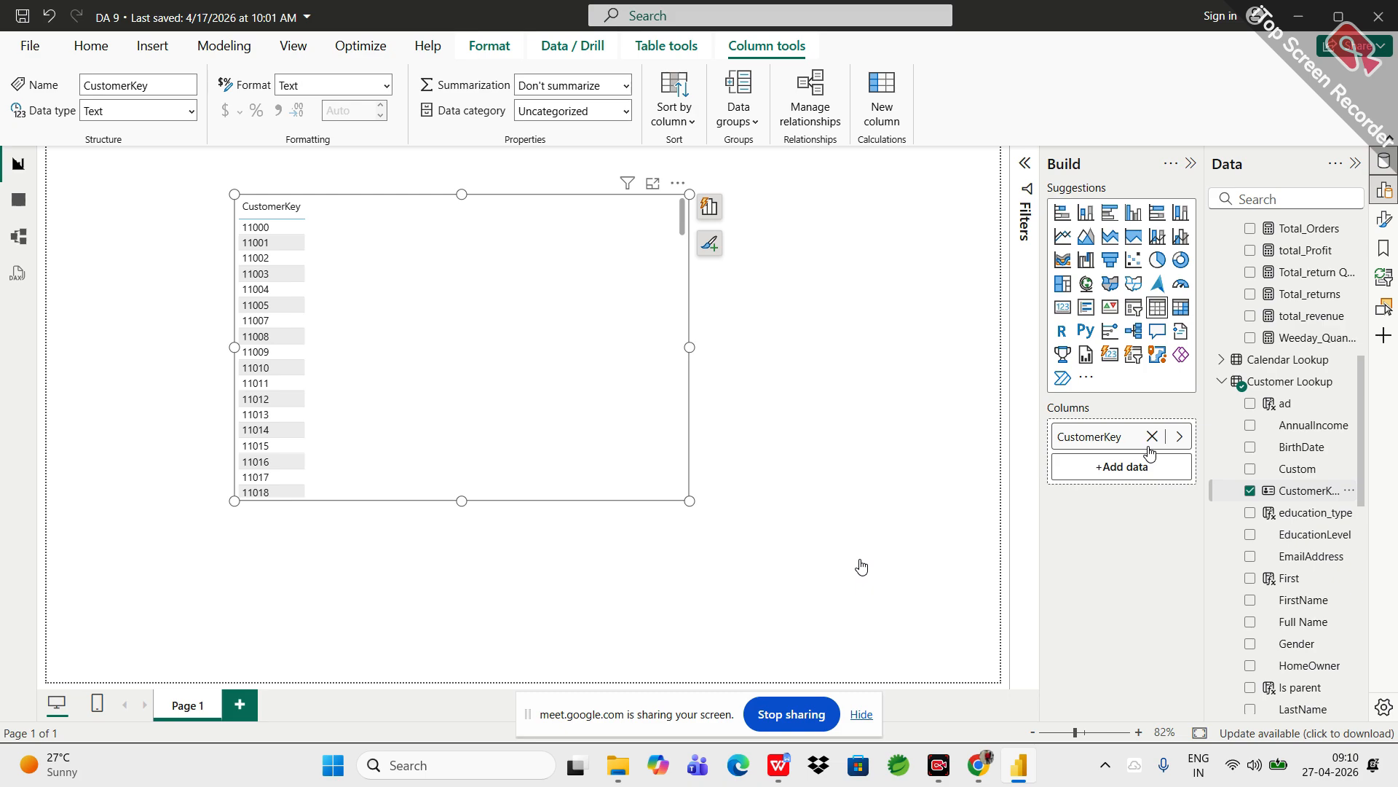
# - Try FirstName from Customer Lookup as the table visual's second column, and remove it again
pyautogui.scroll(-1, 1324, 502)
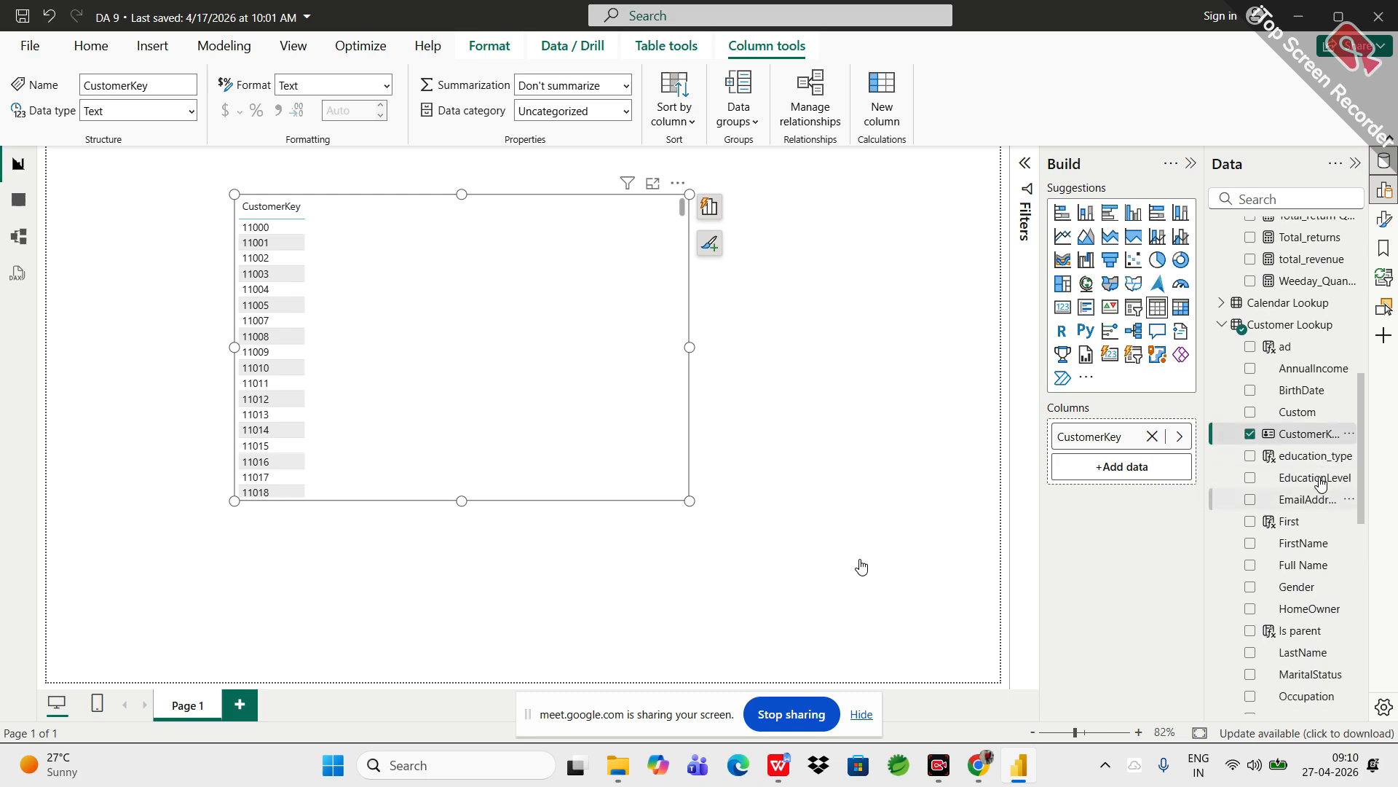
pyautogui.scroll(-2, 1326, 580)
pyautogui.scroll(-1, 1324, 583)
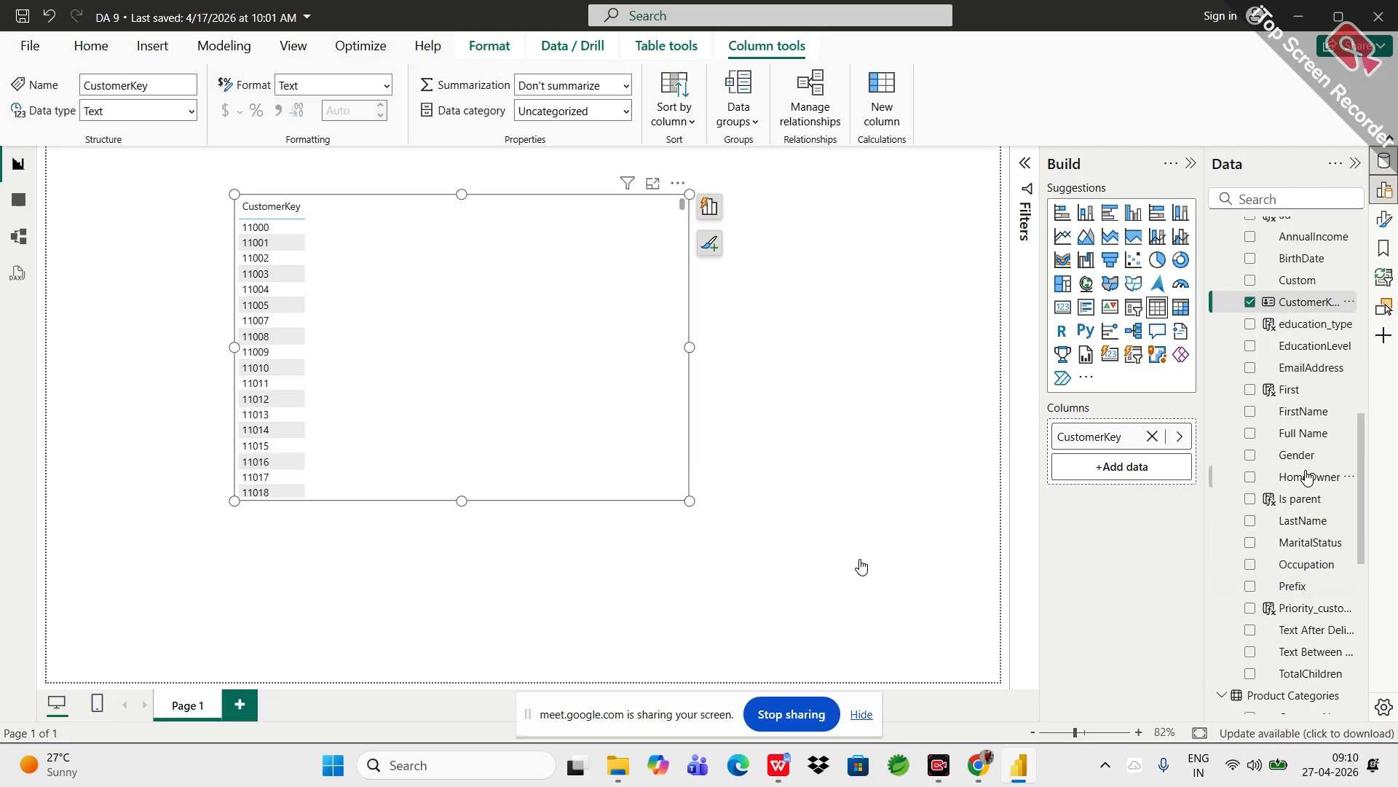
pyautogui.moveTo(1307, 434); pyautogui.dragTo(1254, 459)
pyautogui.moveTo(1300, 412); pyautogui.dragTo(1164, 472)
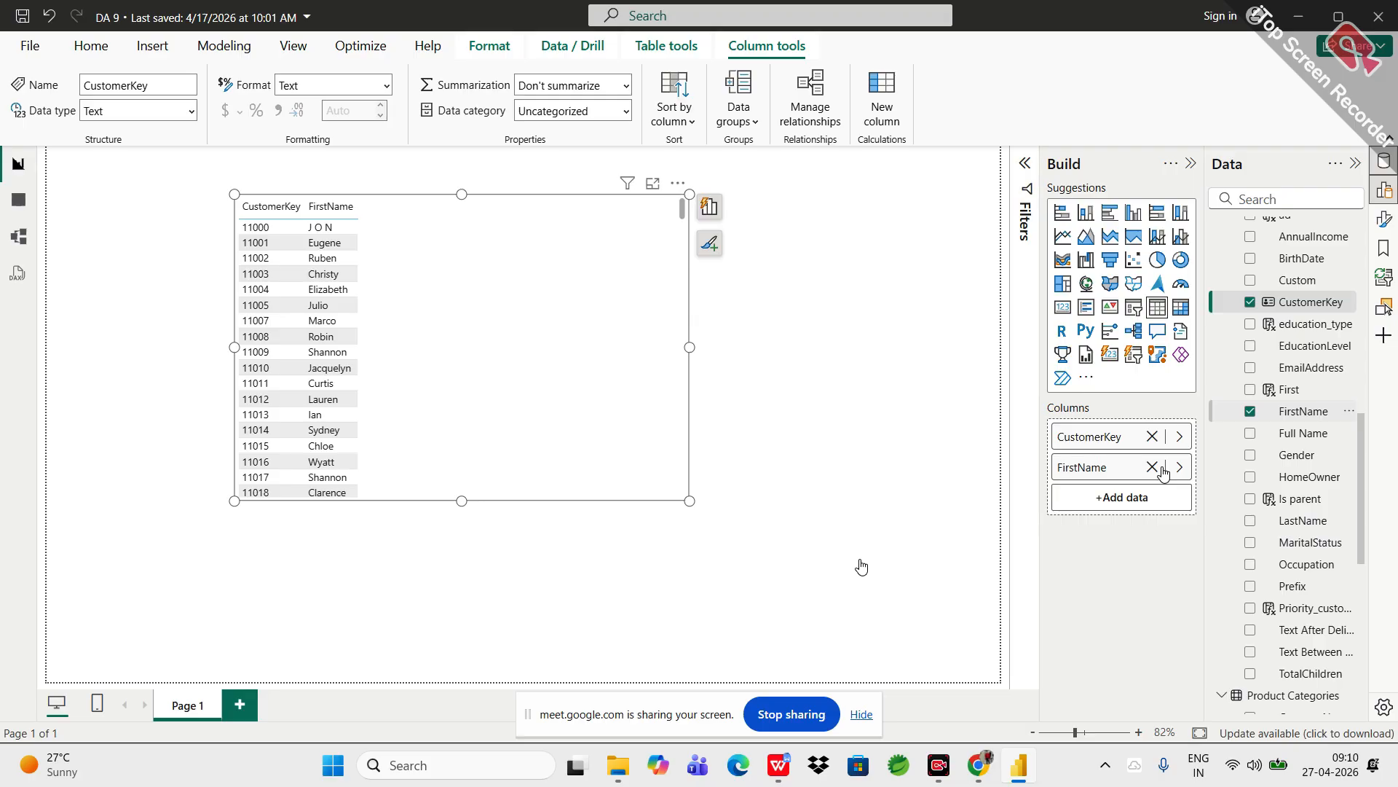
pyautogui.click(1162, 471)
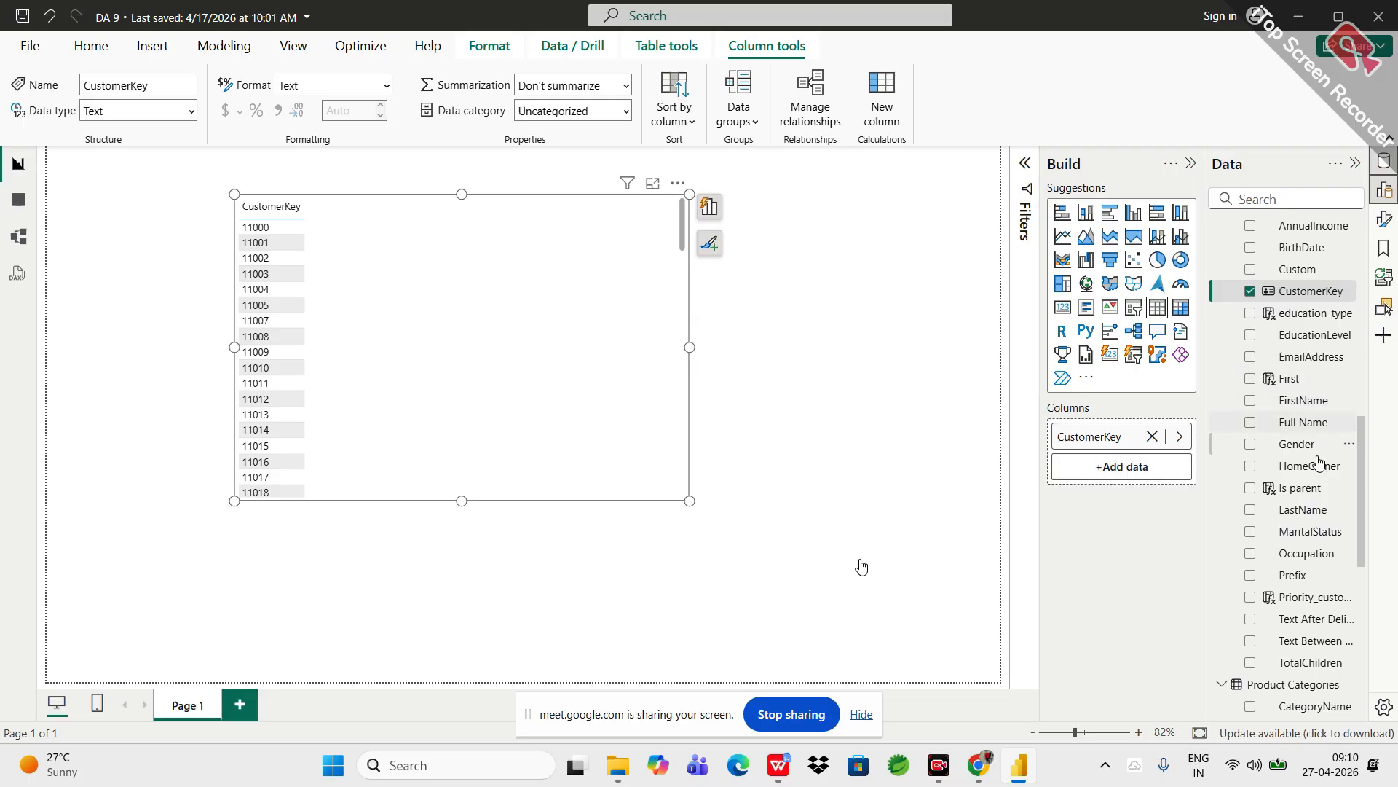
# - Add FirstName from Customer Lookup and the total_revenue measure as the next columns of the table visual
pyautogui.moveTo(1304, 402); pyautogui.dragTo(1142, 470)
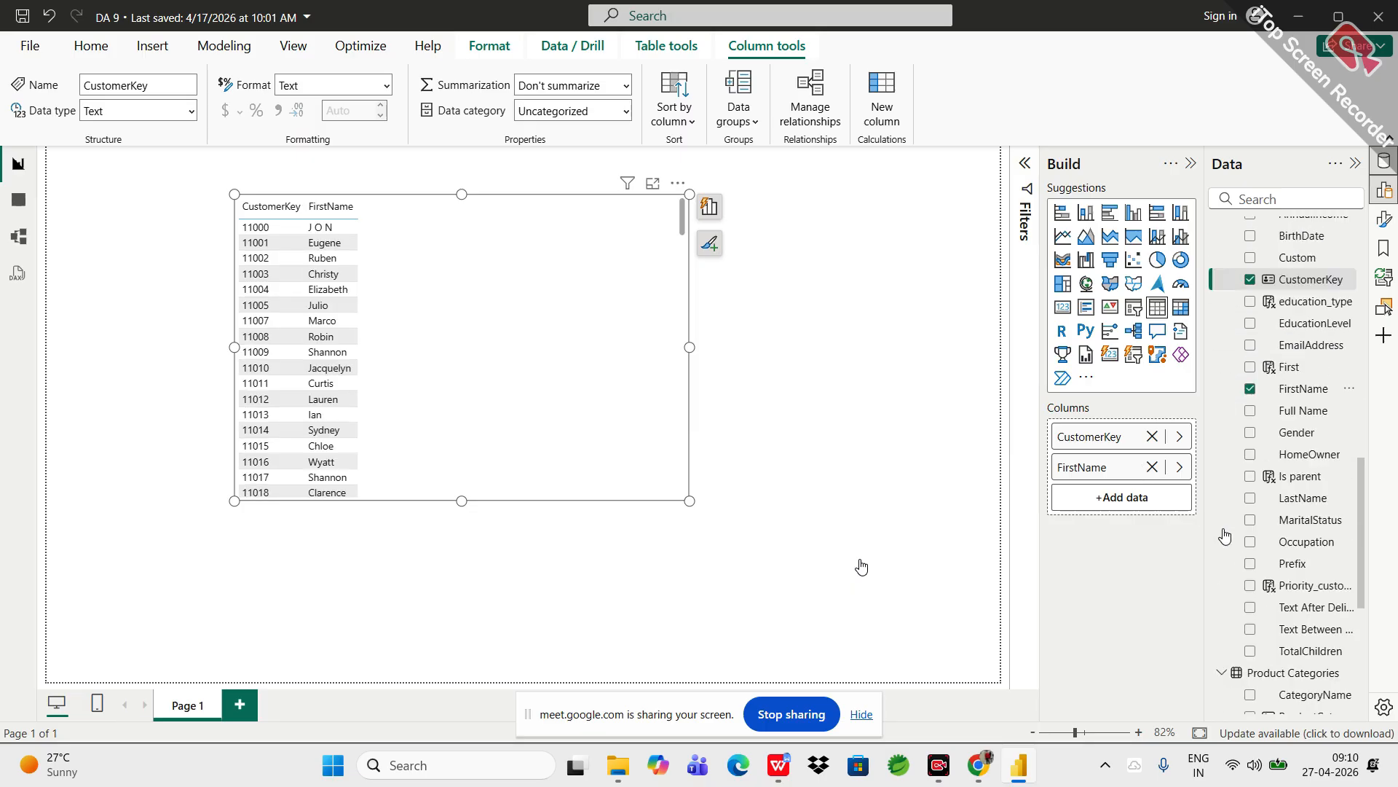
pyautogui.scroll(10, 1224, 537)
pyautogui.scroll(-3, 1224, 536)
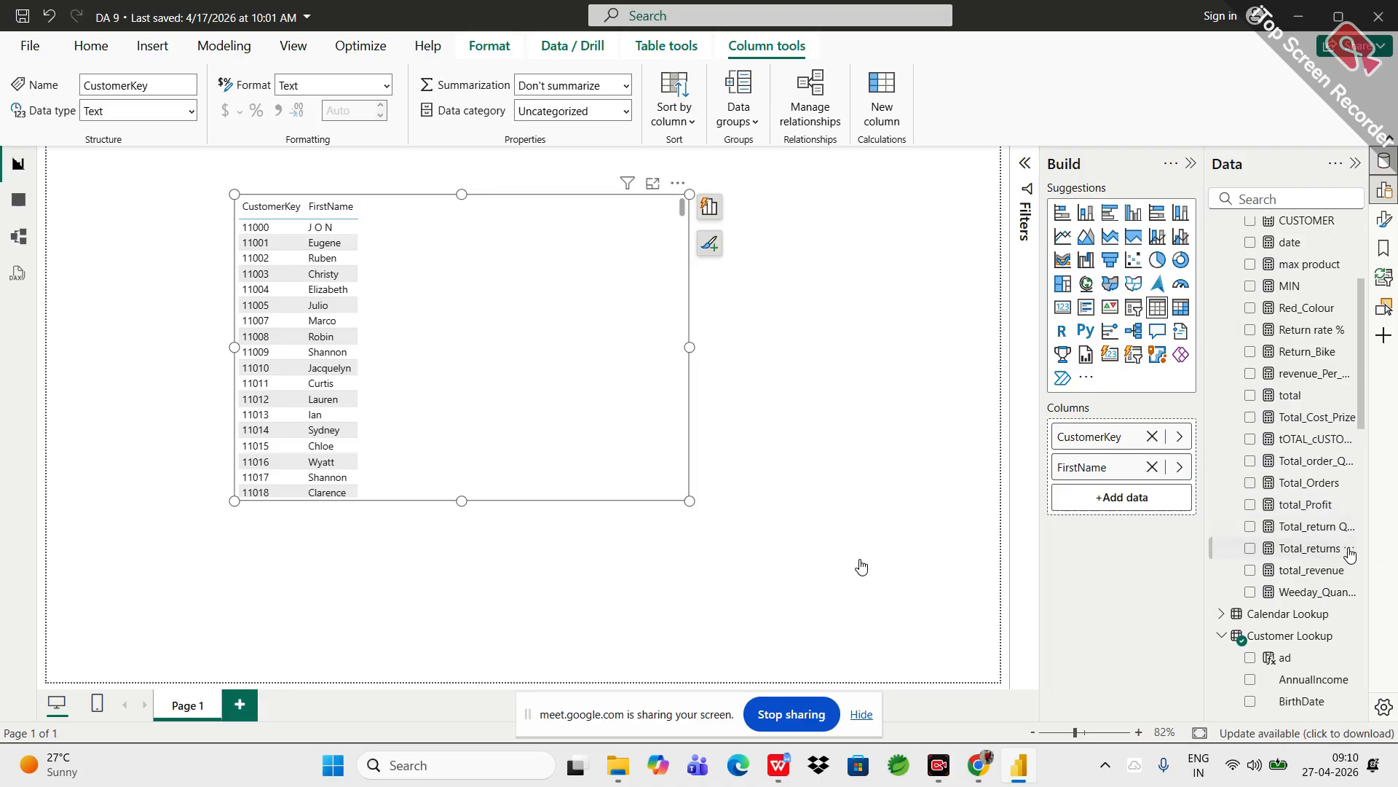
pyautogui.moveTo(1344, 570); pyautogui.dragTo(1126, 487)
pyautogui.moveTo(1327, 579); pyautogui.dragTo(1174, 500)
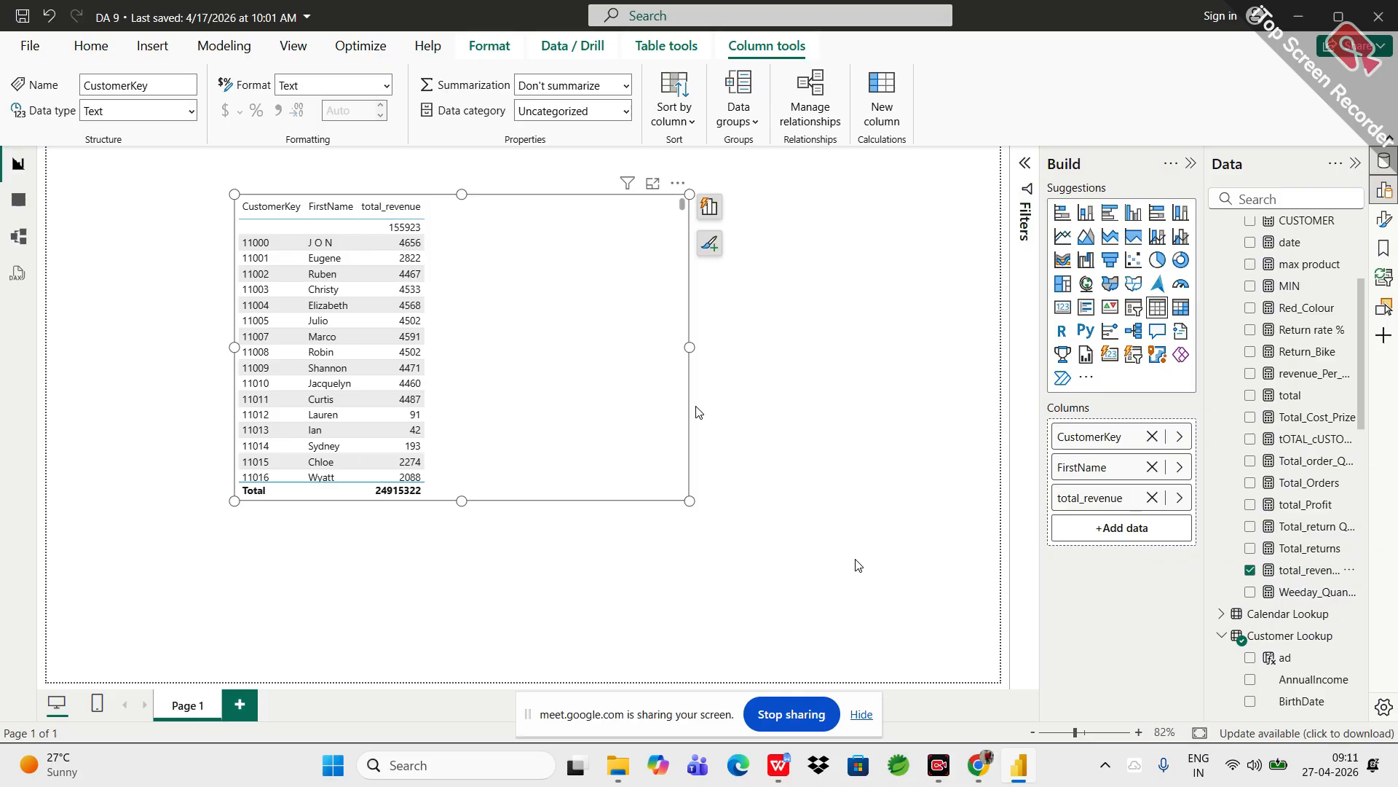
# - Look through the customer rows of the table visual and examine each customer's total_revenue
pyautogui.scroll(-5, 340, 377)
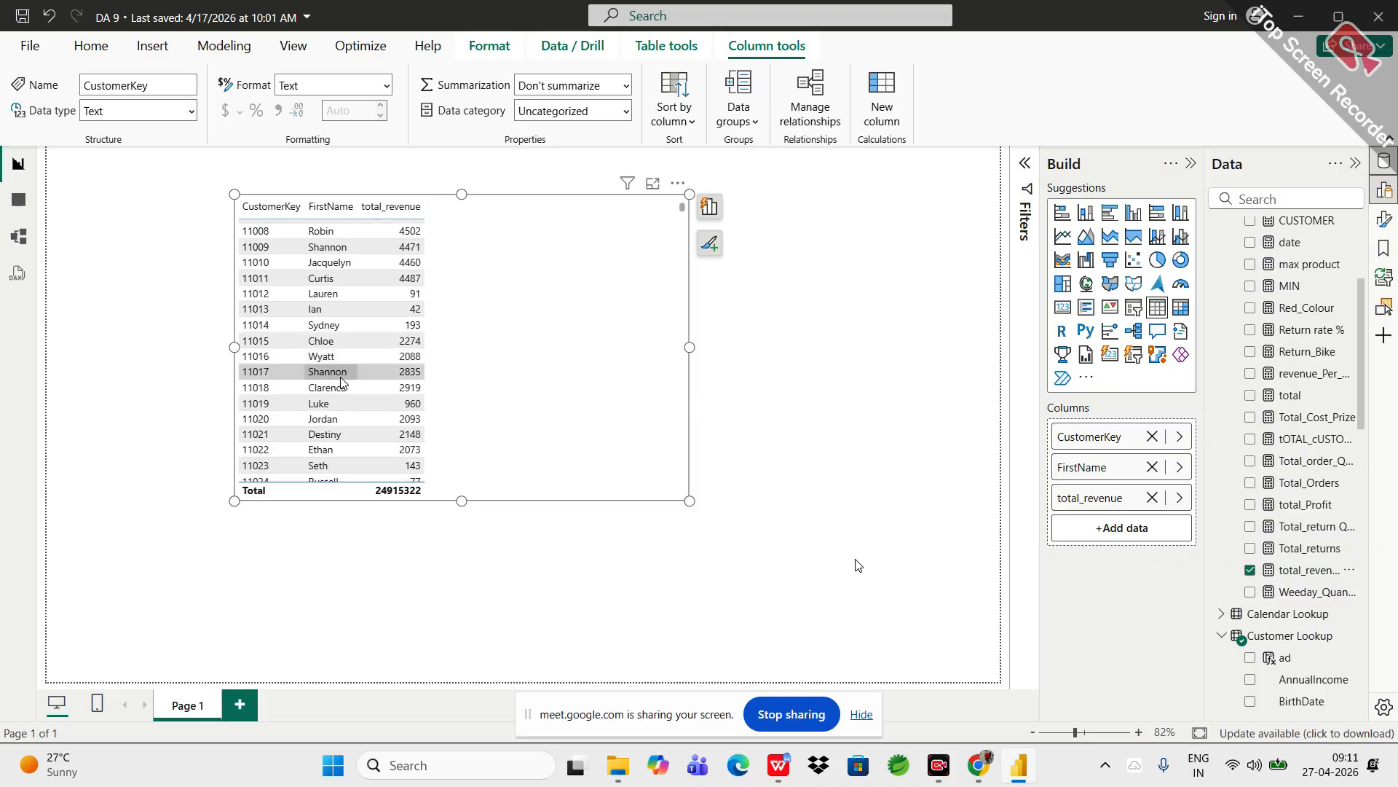
pyautogui.scroll(-20, 339, 377)
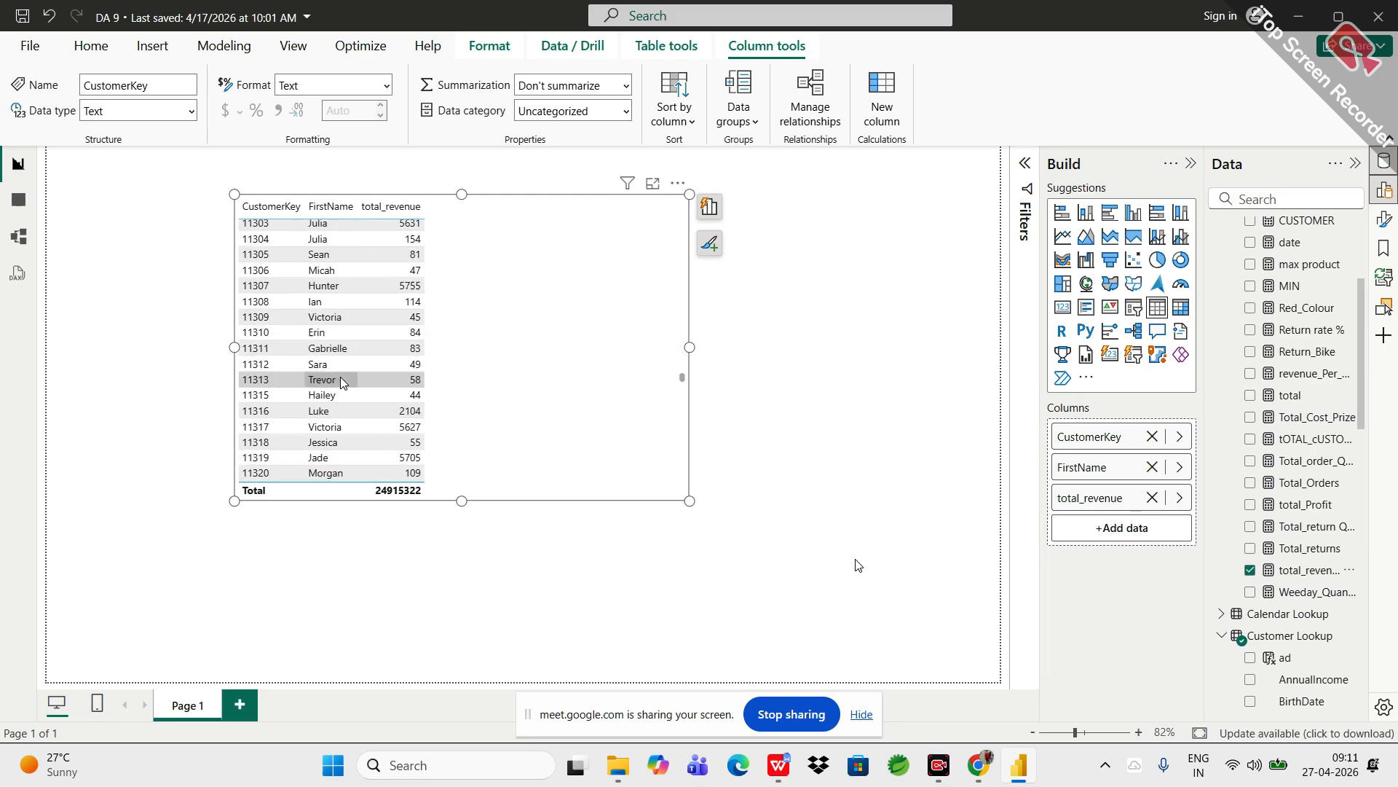
pyautogui.scroll(-10, 339, 377)
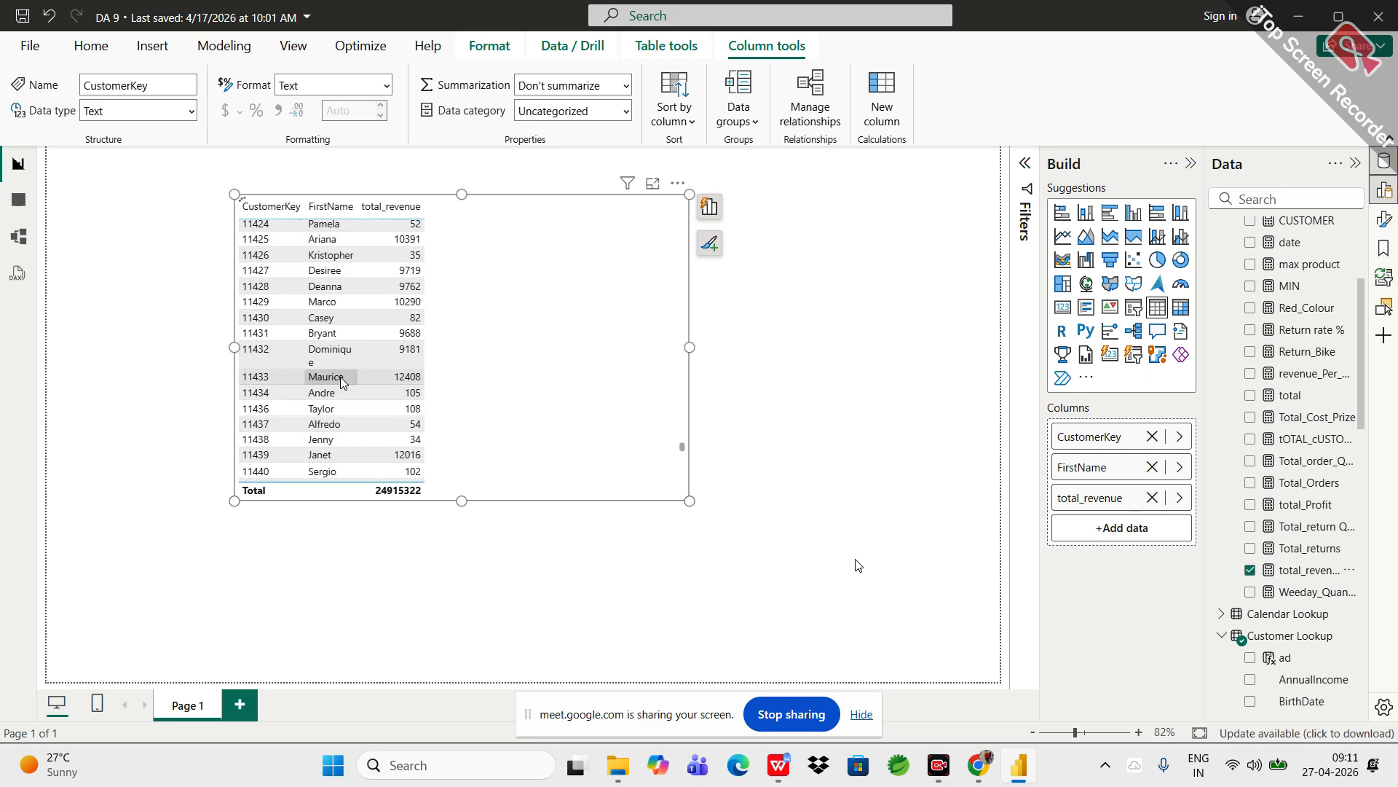
pyautogui.scroll(20, 339, 377)
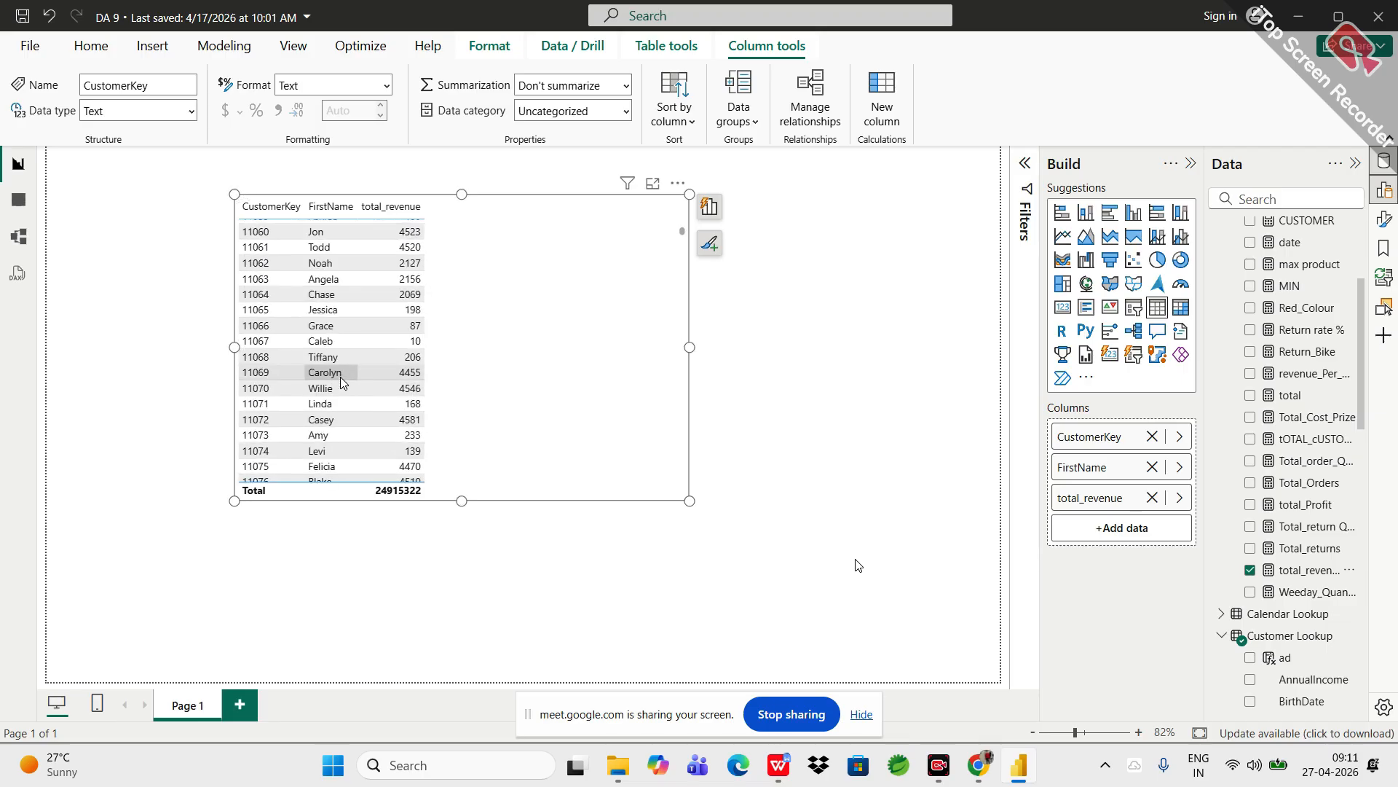
pyautogui.scroll(5, 339, 377)
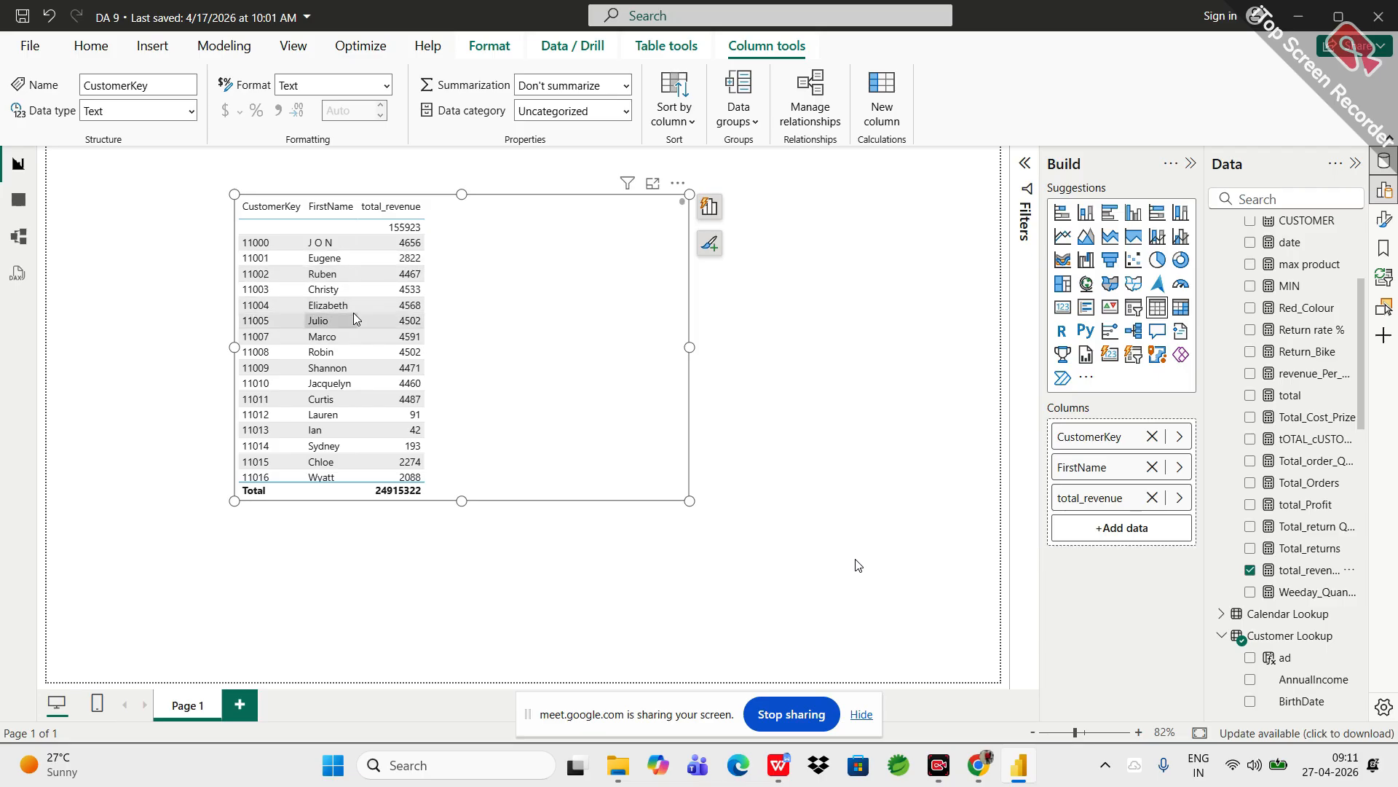
pyautogui.scroll(-20, 353, 313)
pyautogui.scroll(-5, 354, 314)
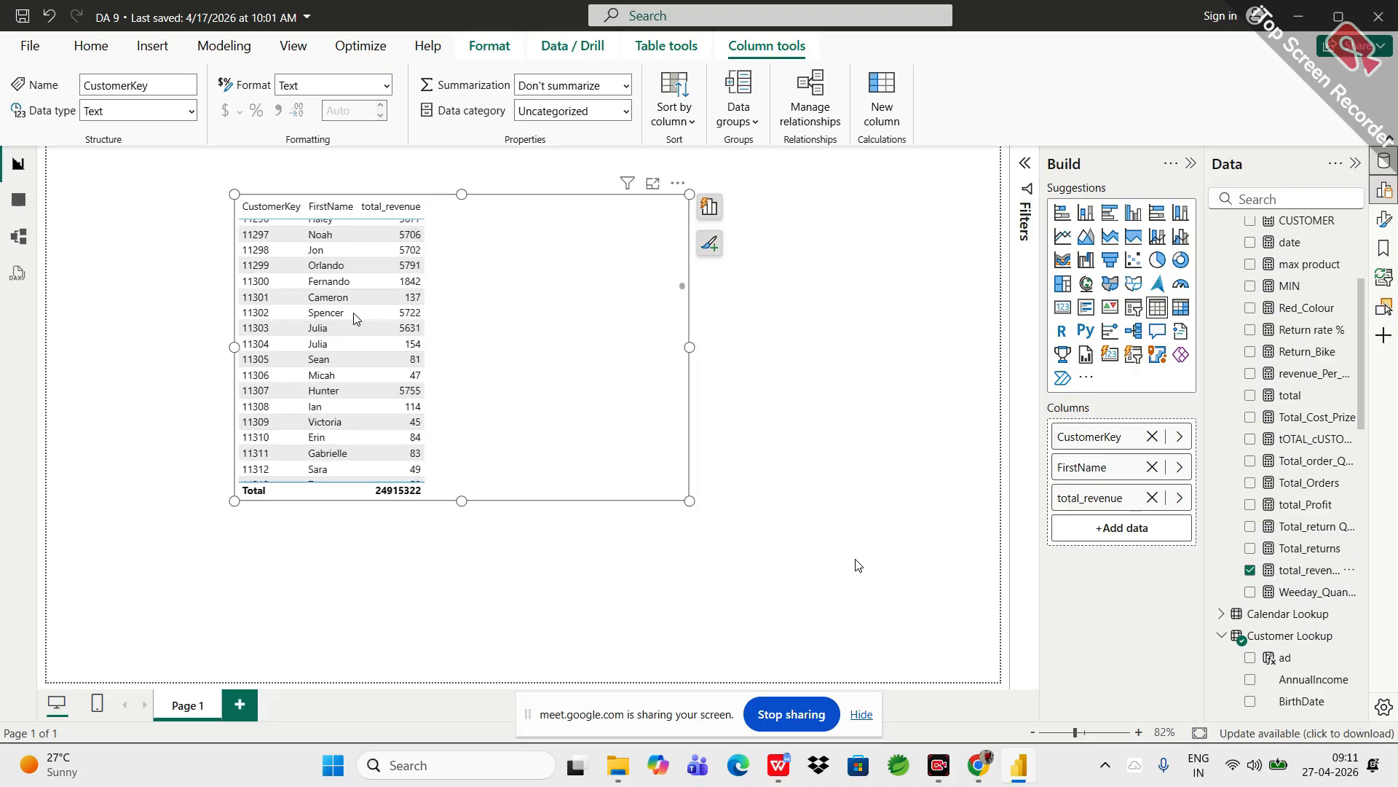
pyautogui.scroll(20, 354, 314)
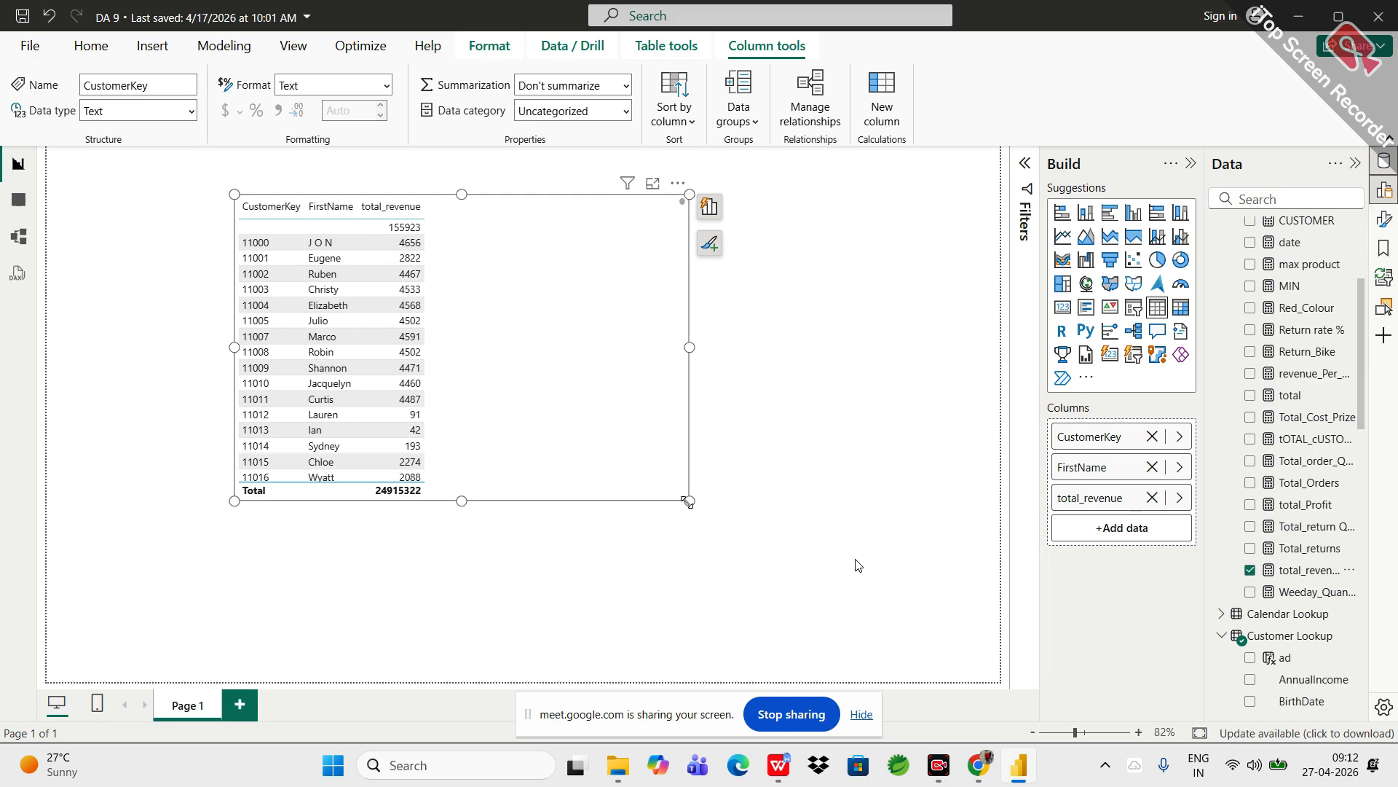
# - Create a new measure in the Calculated Measure table named Ranking and begin its formula with RANKX
pyautogui.scroll(5, 1266, 359)
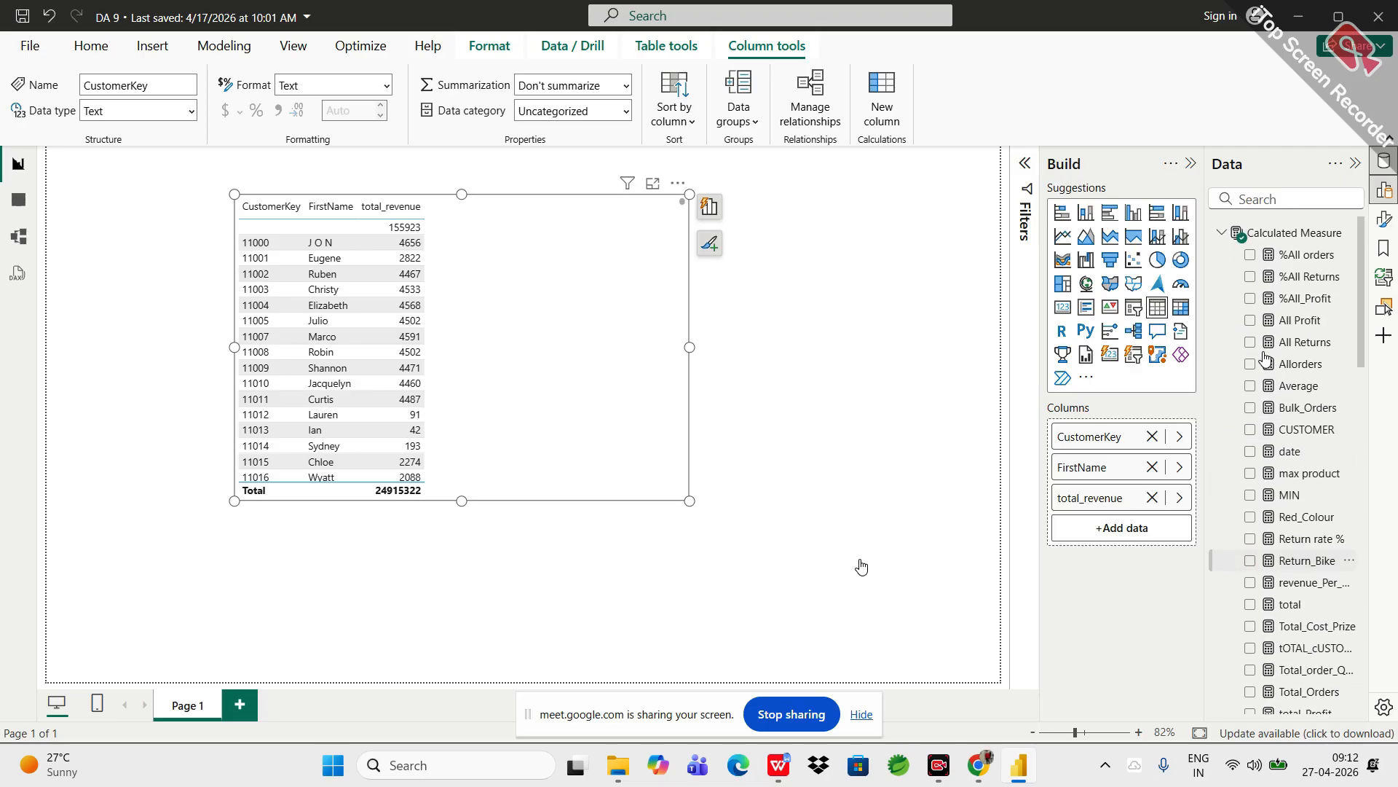
pyautogui.rightClick(1254, 232)
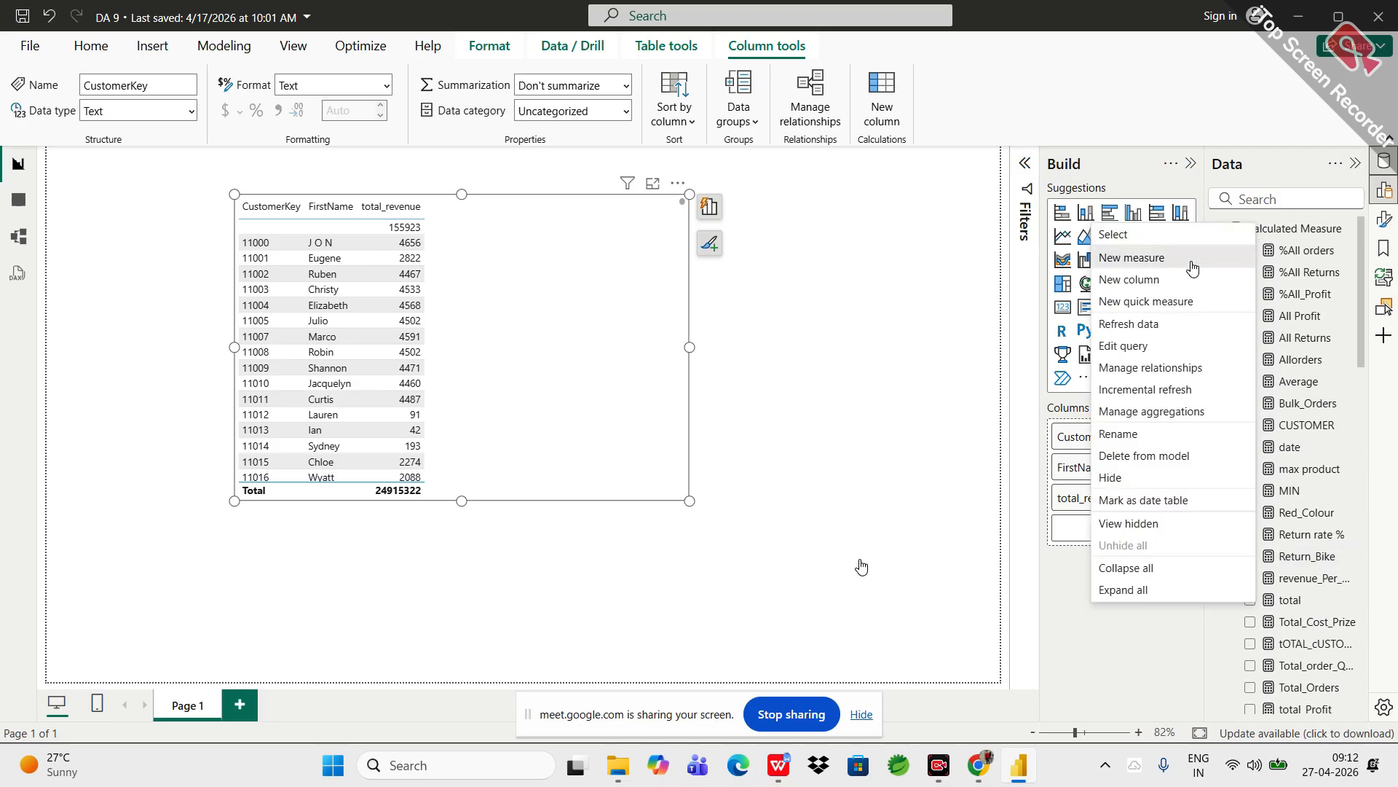
pyautogui.click(1193, 269)
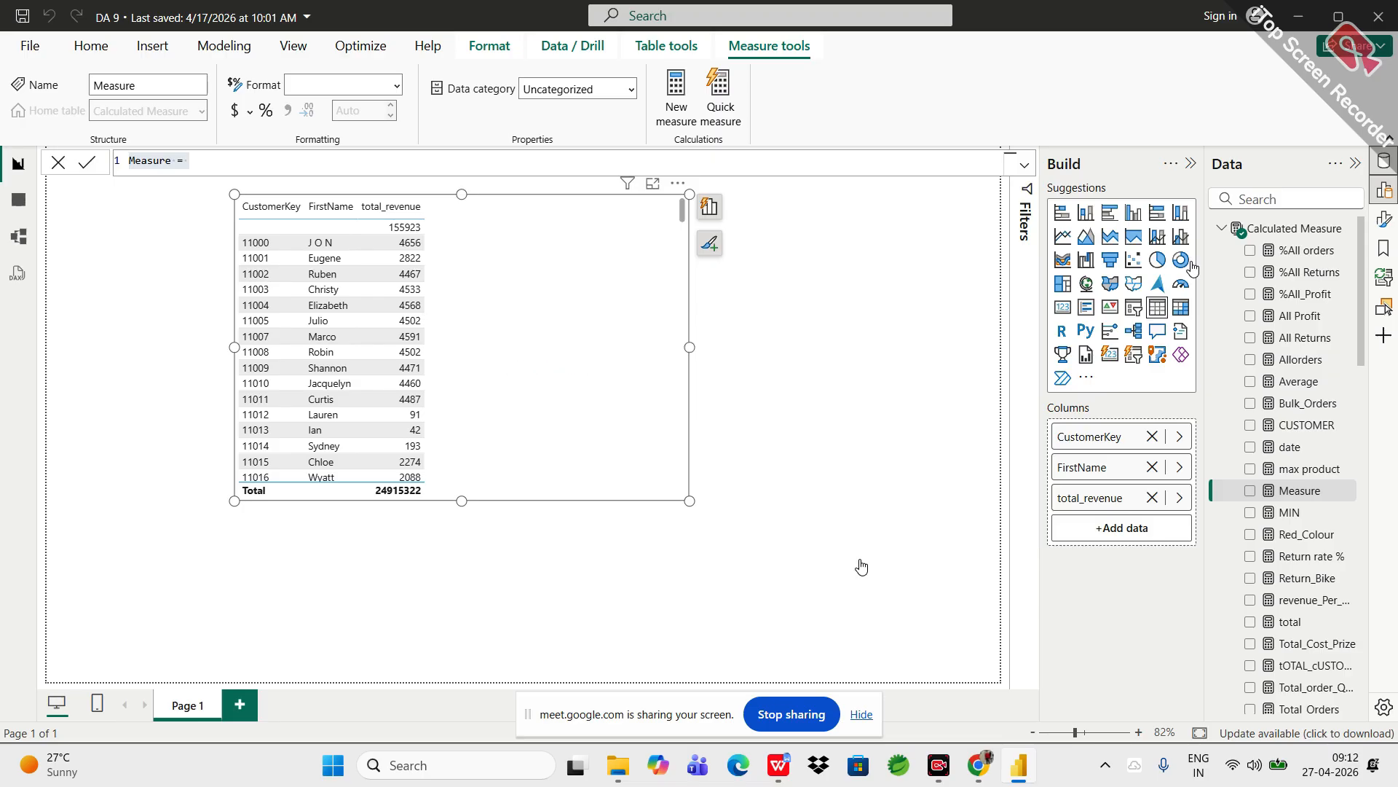
pyautogui.press('BackSpace')
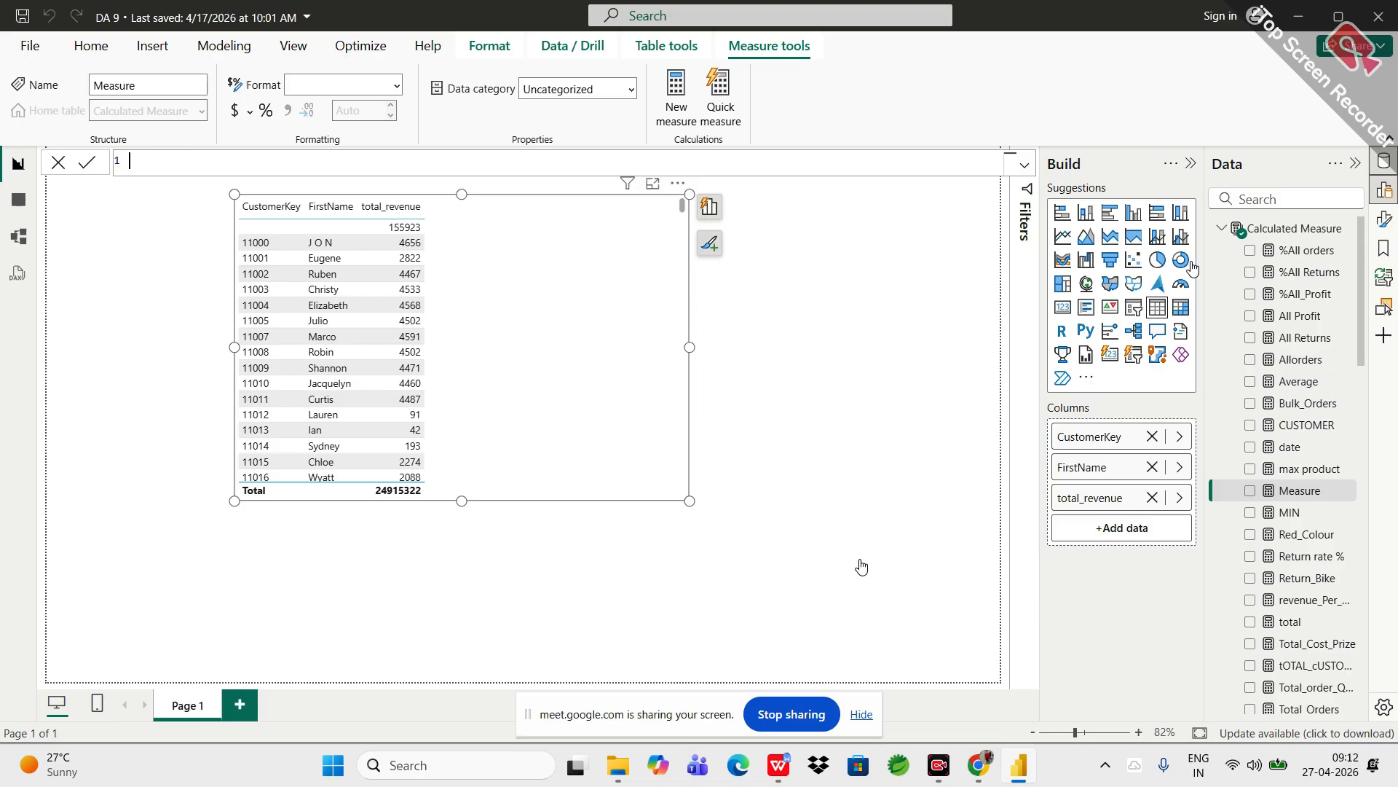
pyautogui.write('Ranking  = rank')
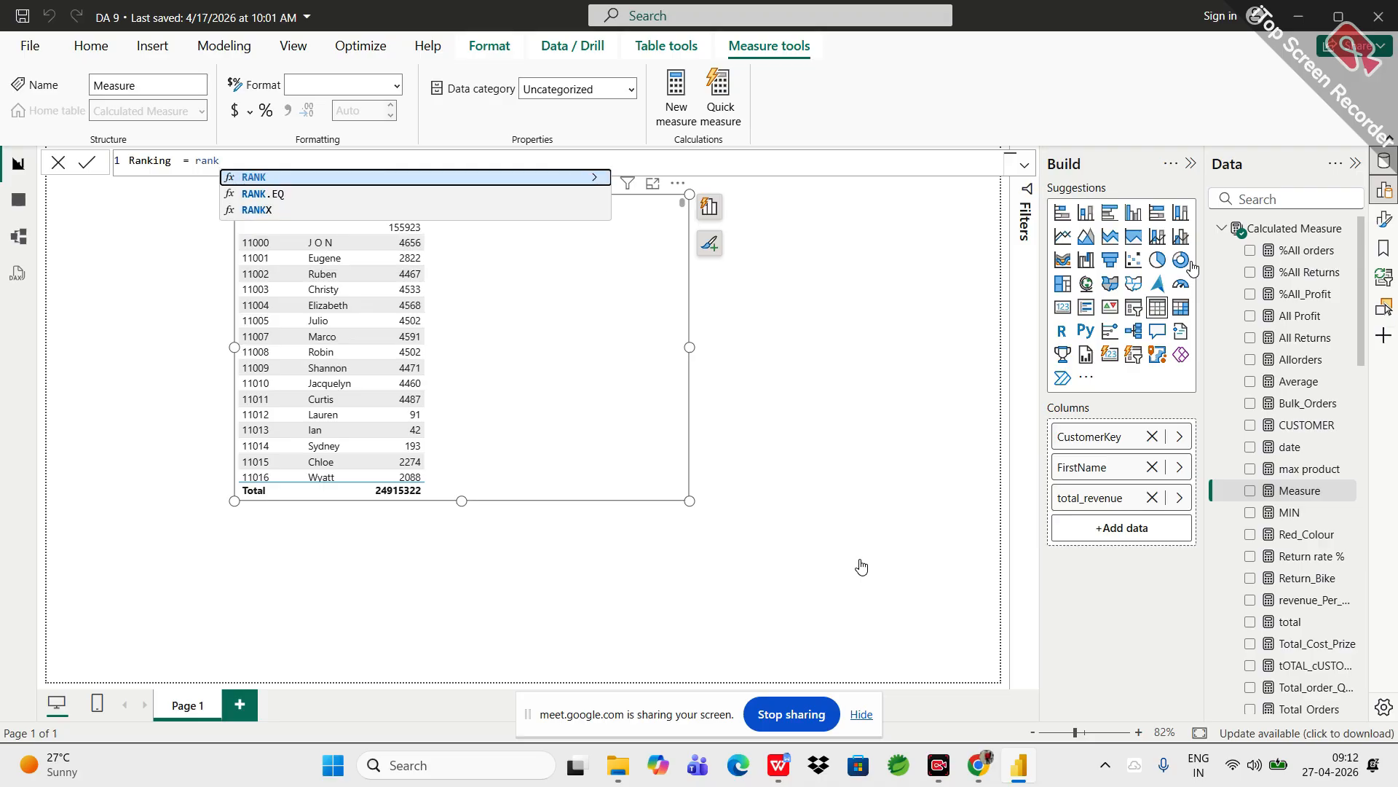
pyautogui.press('Down')
pyautogui.press('Down')
pyautogui.press('Tab')
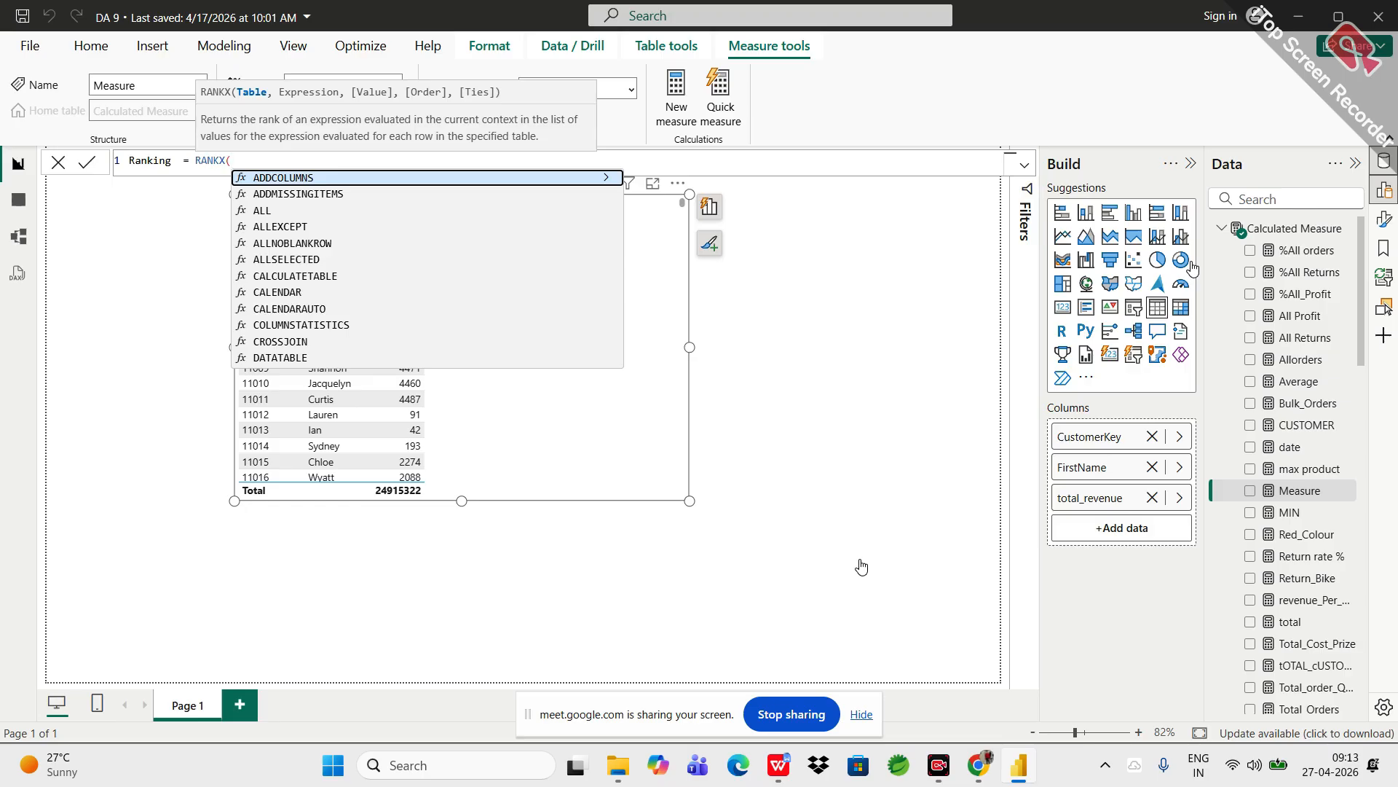
# - Enter ALL('Customer Lookup') as the table argument of RANKX
pyautogui.write('ALL(')
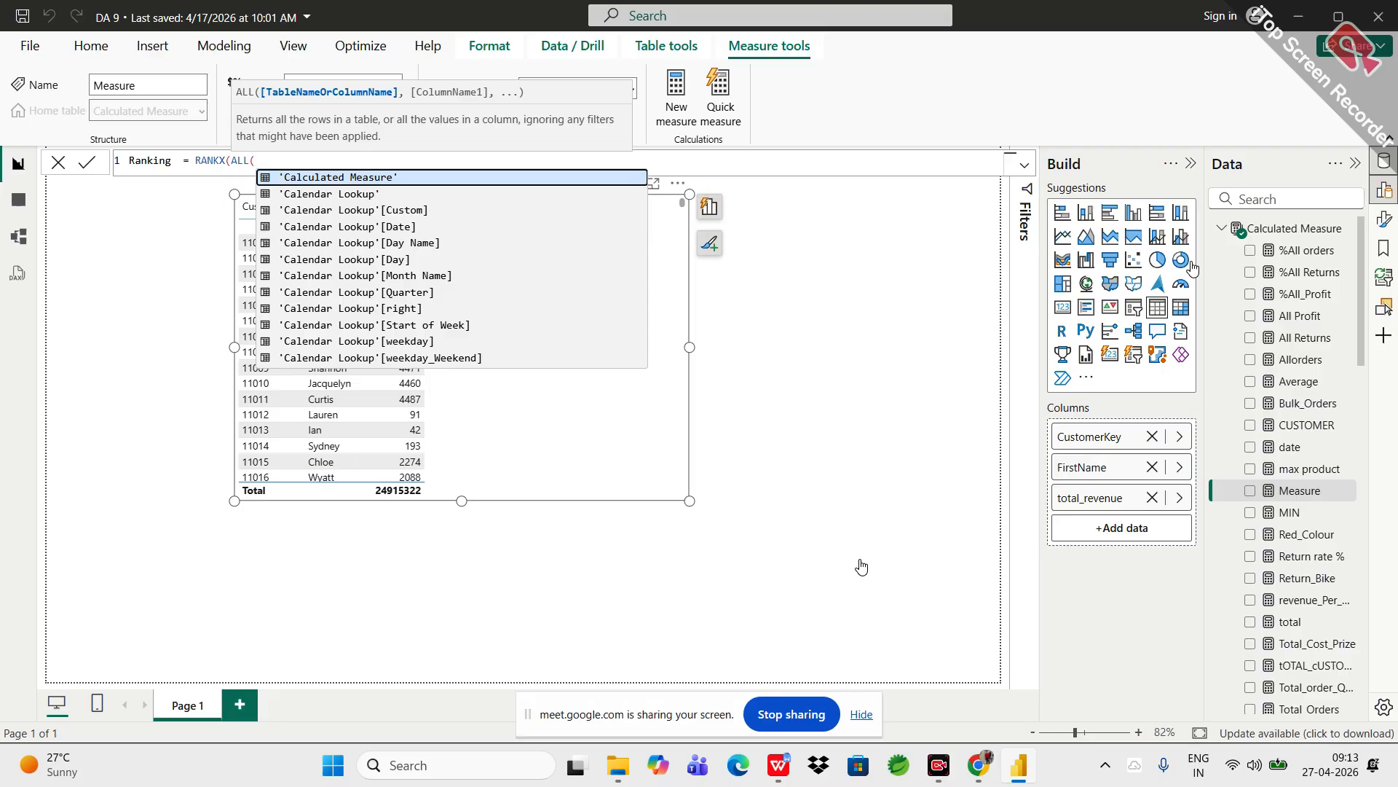
pyautogui.write('cus')
pyautogui.press('Tab')
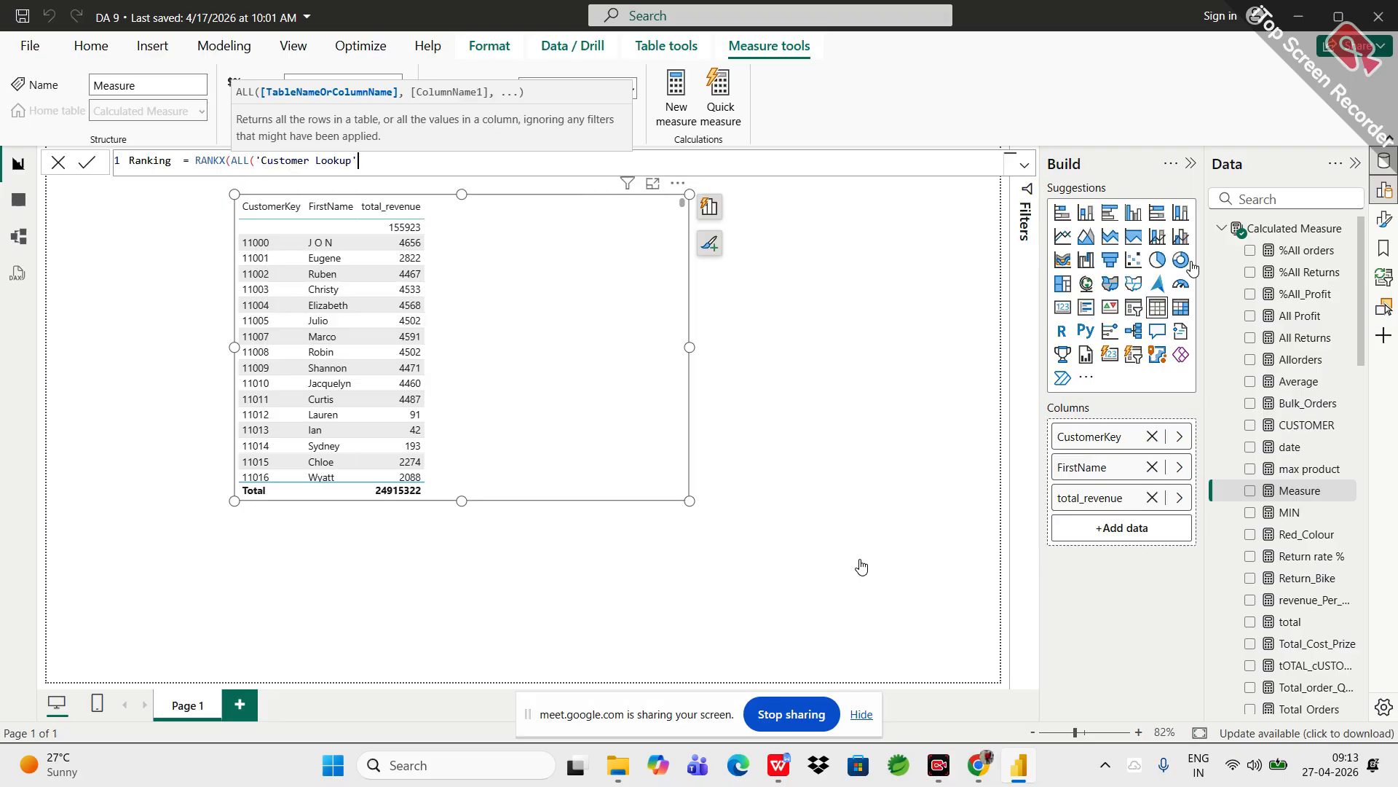
pyautogui.write(')')
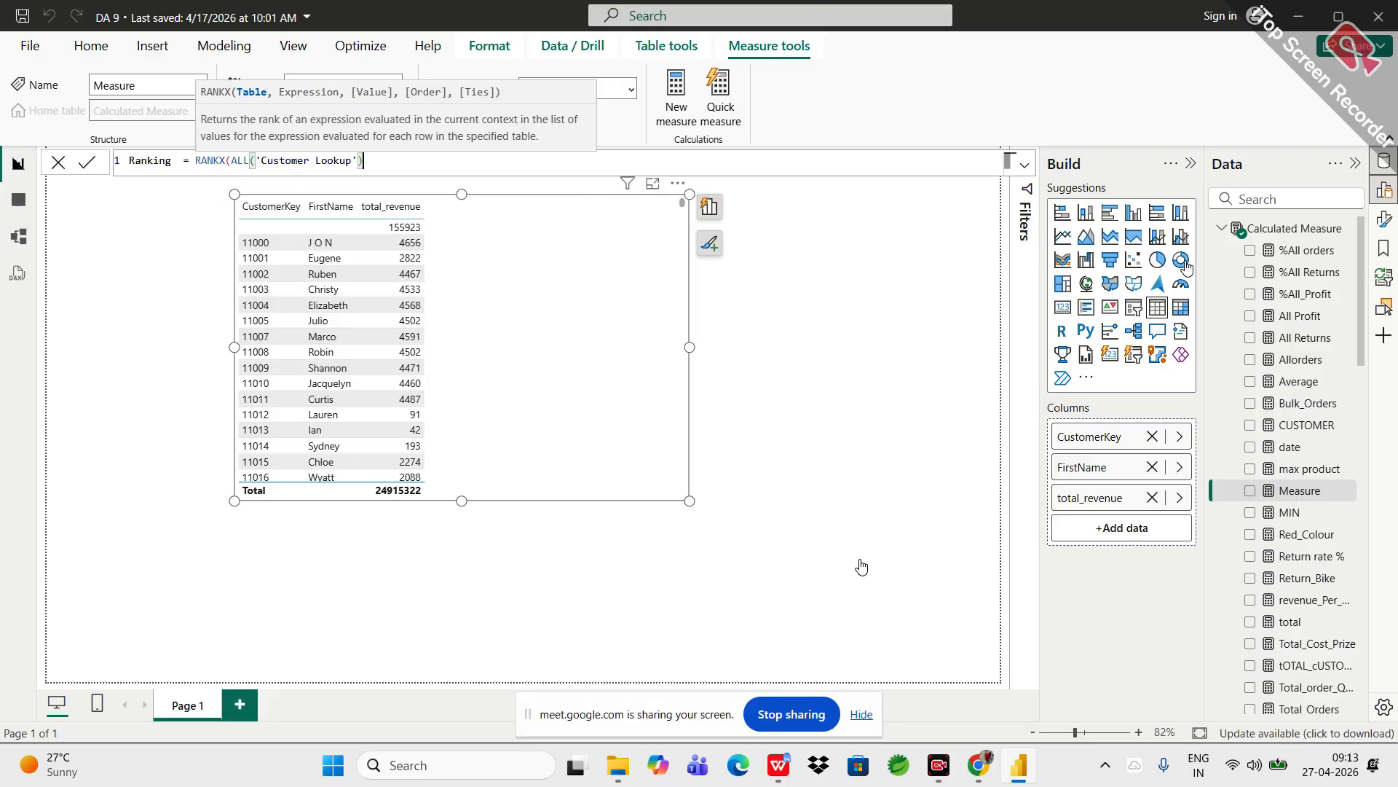
pyautogui.write(',')
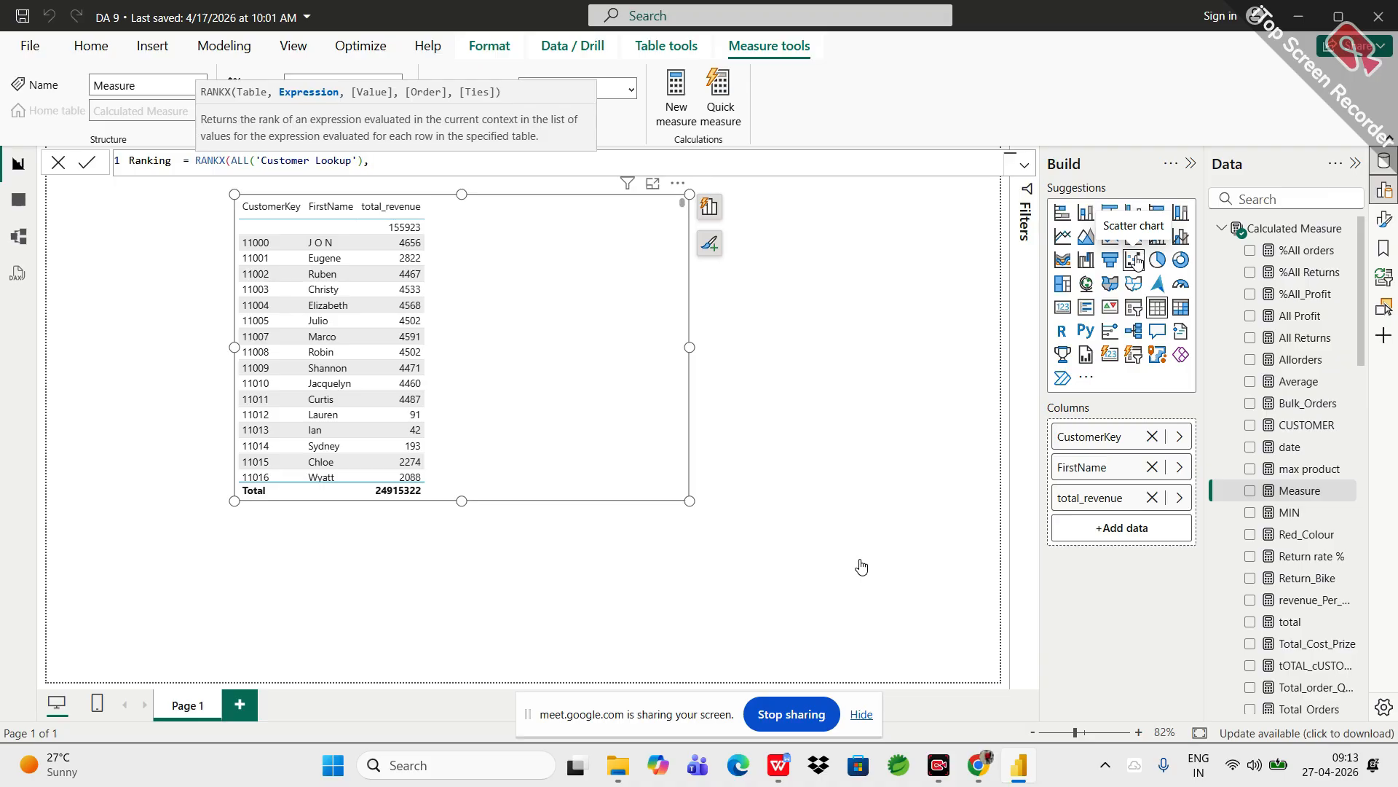
# - Enter the [total_revenue] measure as the expression argument of RANKX
pyautogui.write('tota')
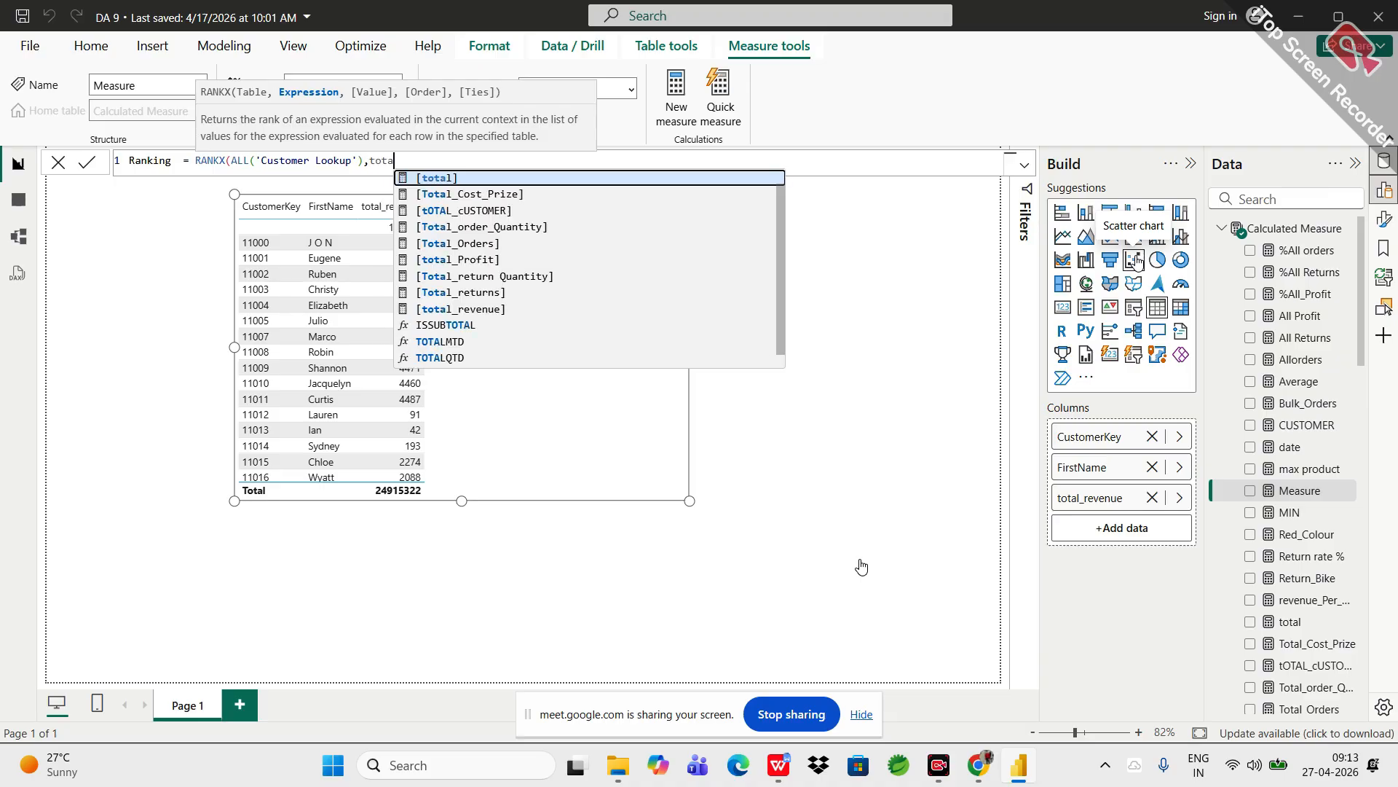
pyautogui.press('Down')
pyautogui.press('Down')
pyautogui.press('Down')
pyautogui.press('Down')
pyautogui.press('Down')
pyautogui.press('Down')
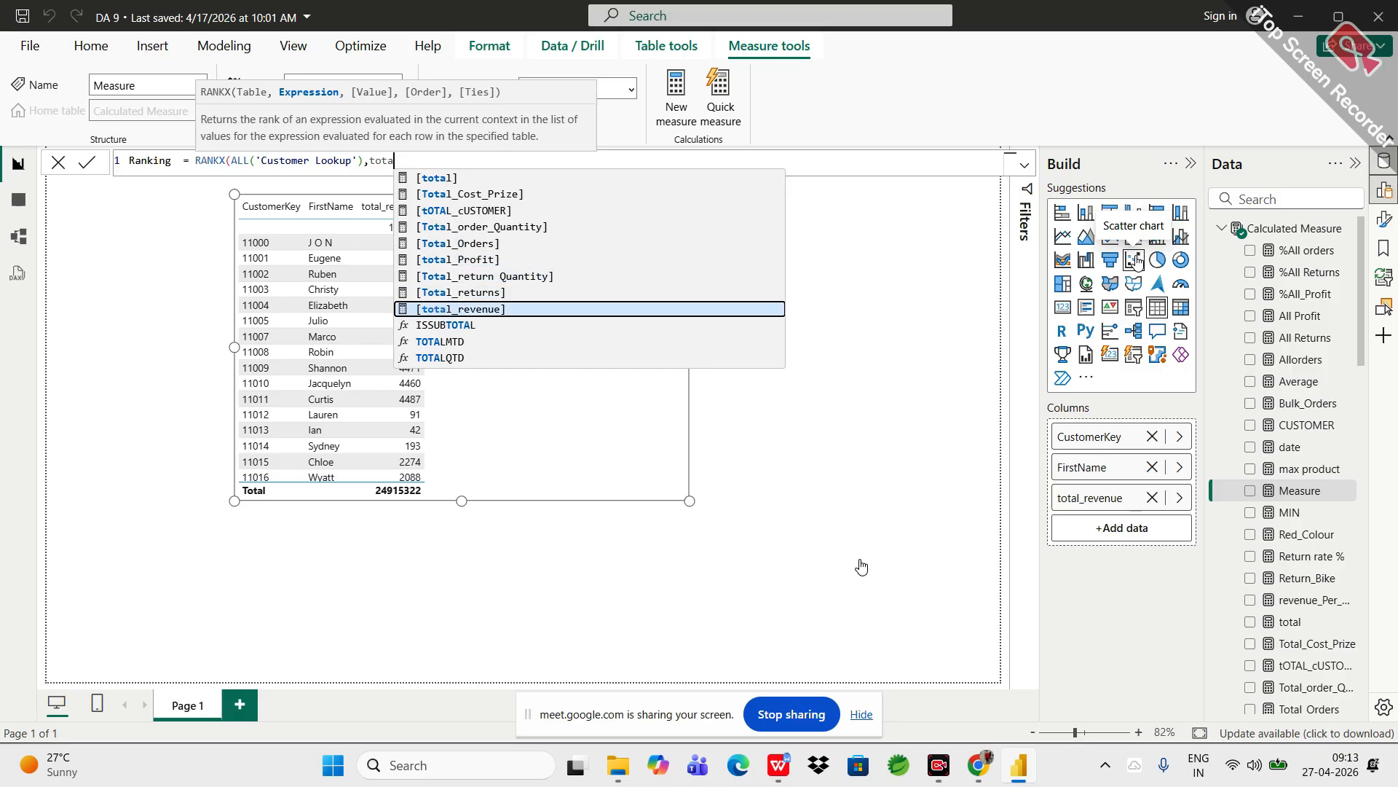
pyautogui.press('Tab')
pyautogui.write(',')
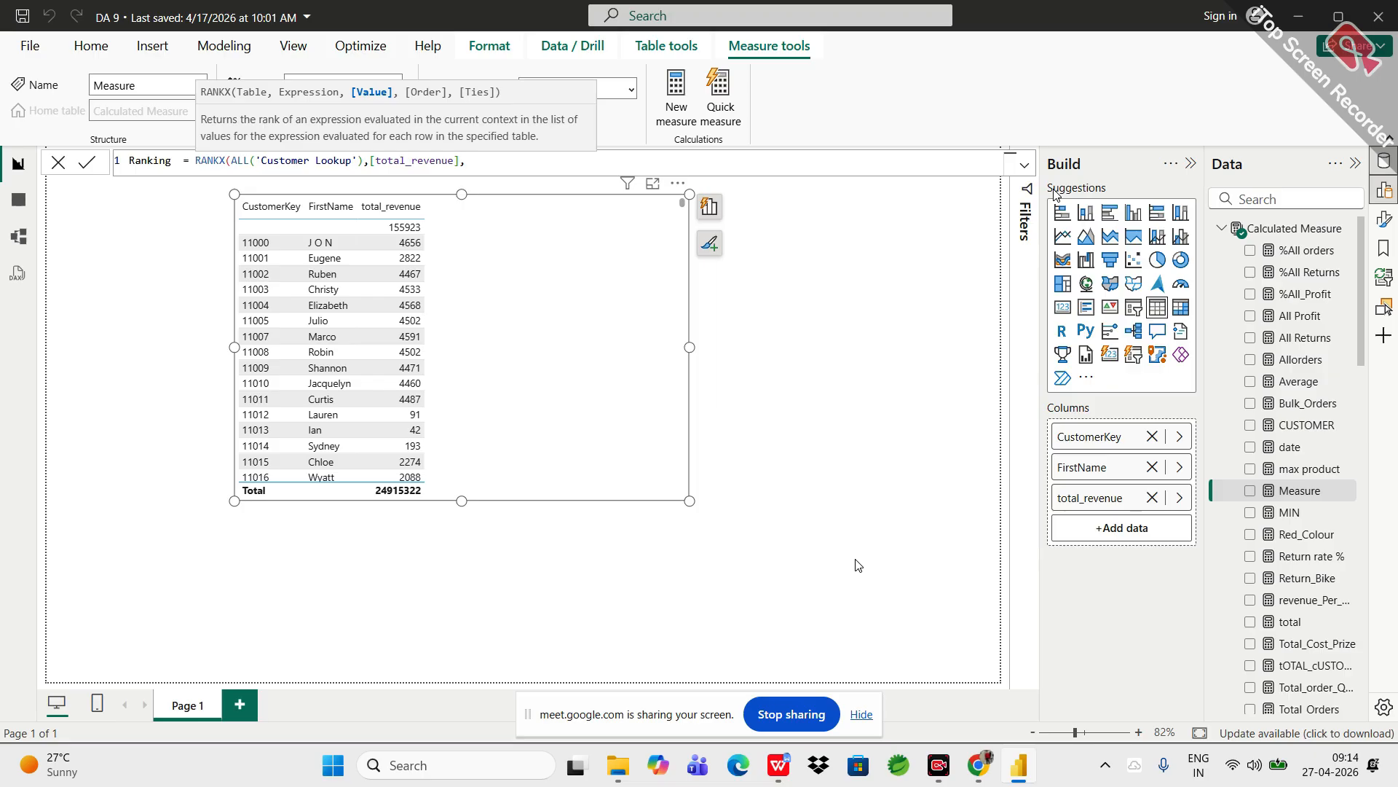
# - Leave the RANKX value argument empty, set the order to DESC and ties to Dense, and commit the formula
pyautogui.write(',')
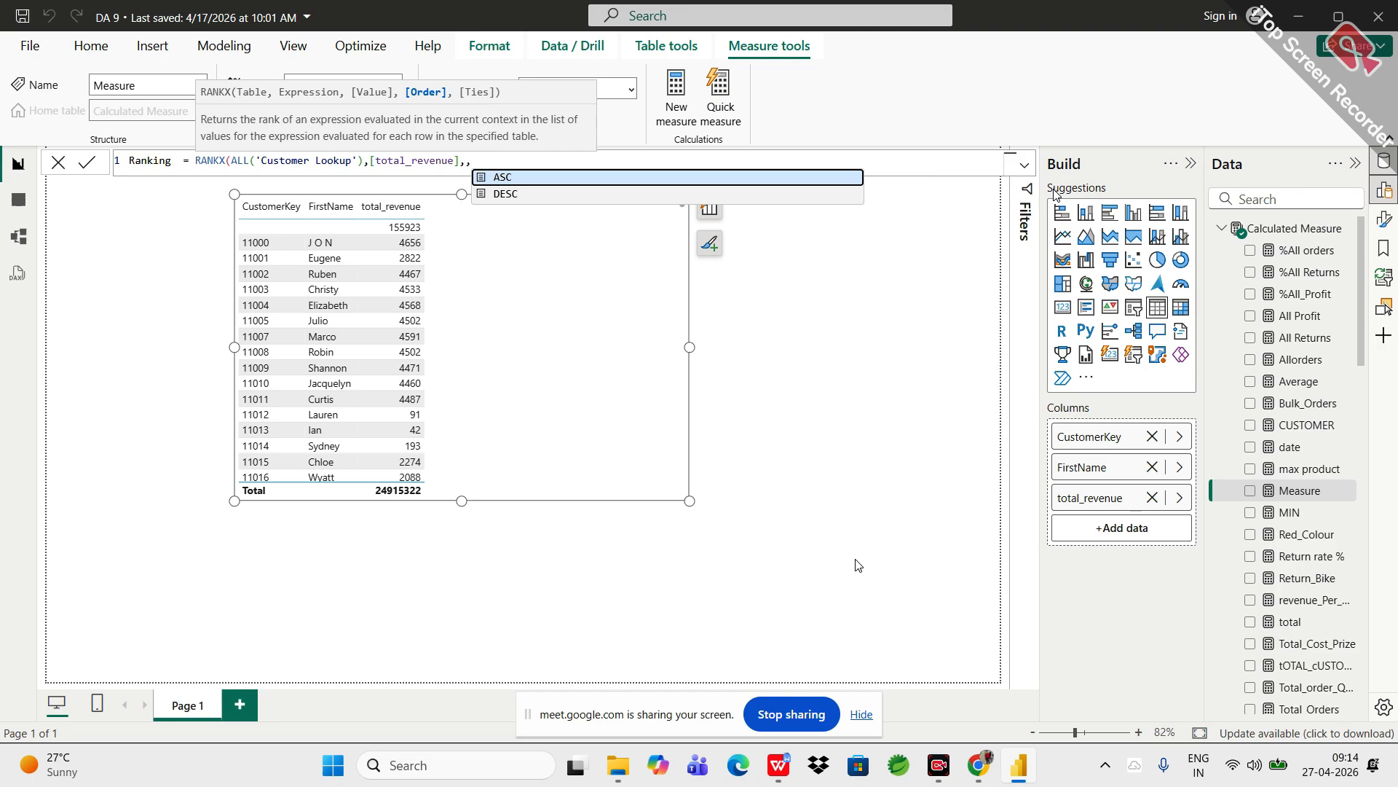
pyautogui.press('Down')
pyautogui.press('Tab')
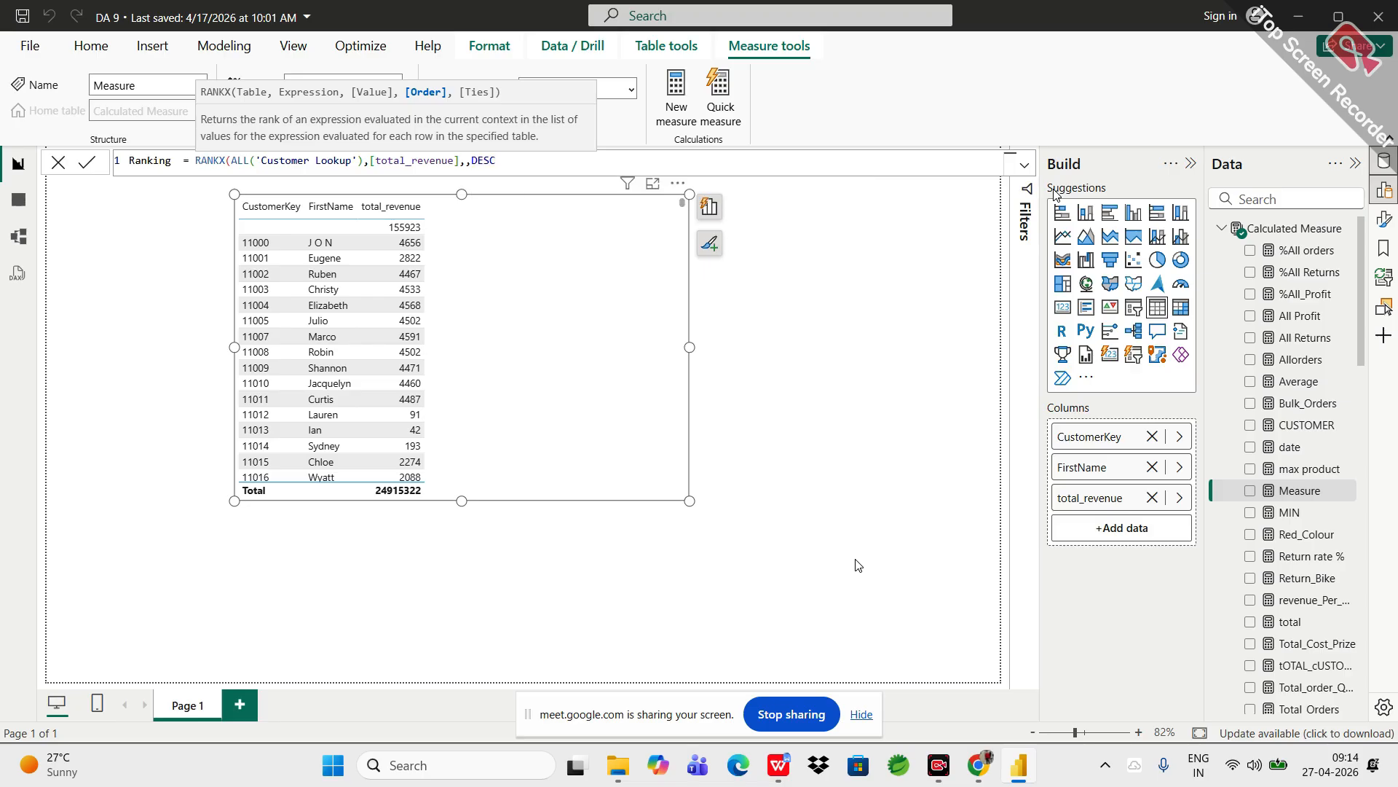
pyautogui.write(',')
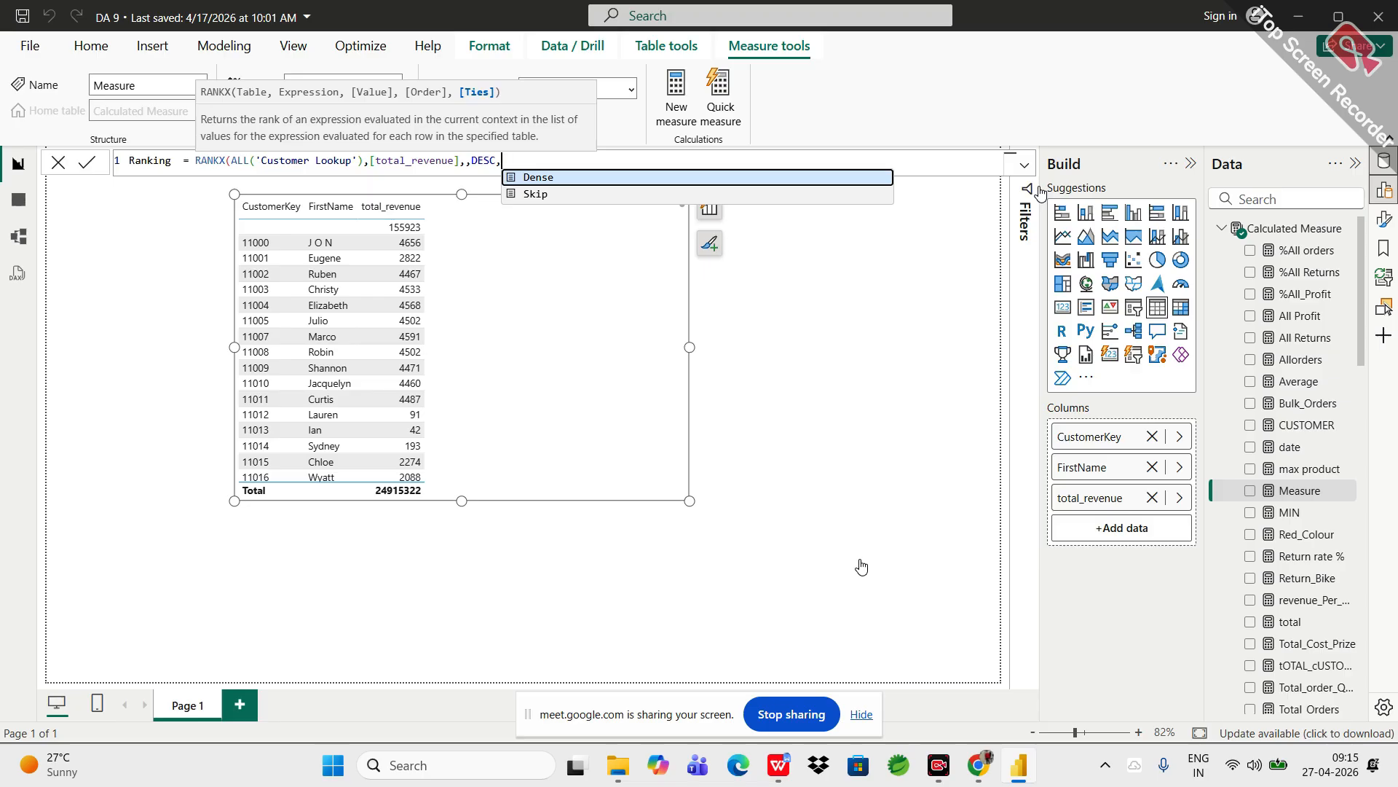
pyautogui.press('Tab')
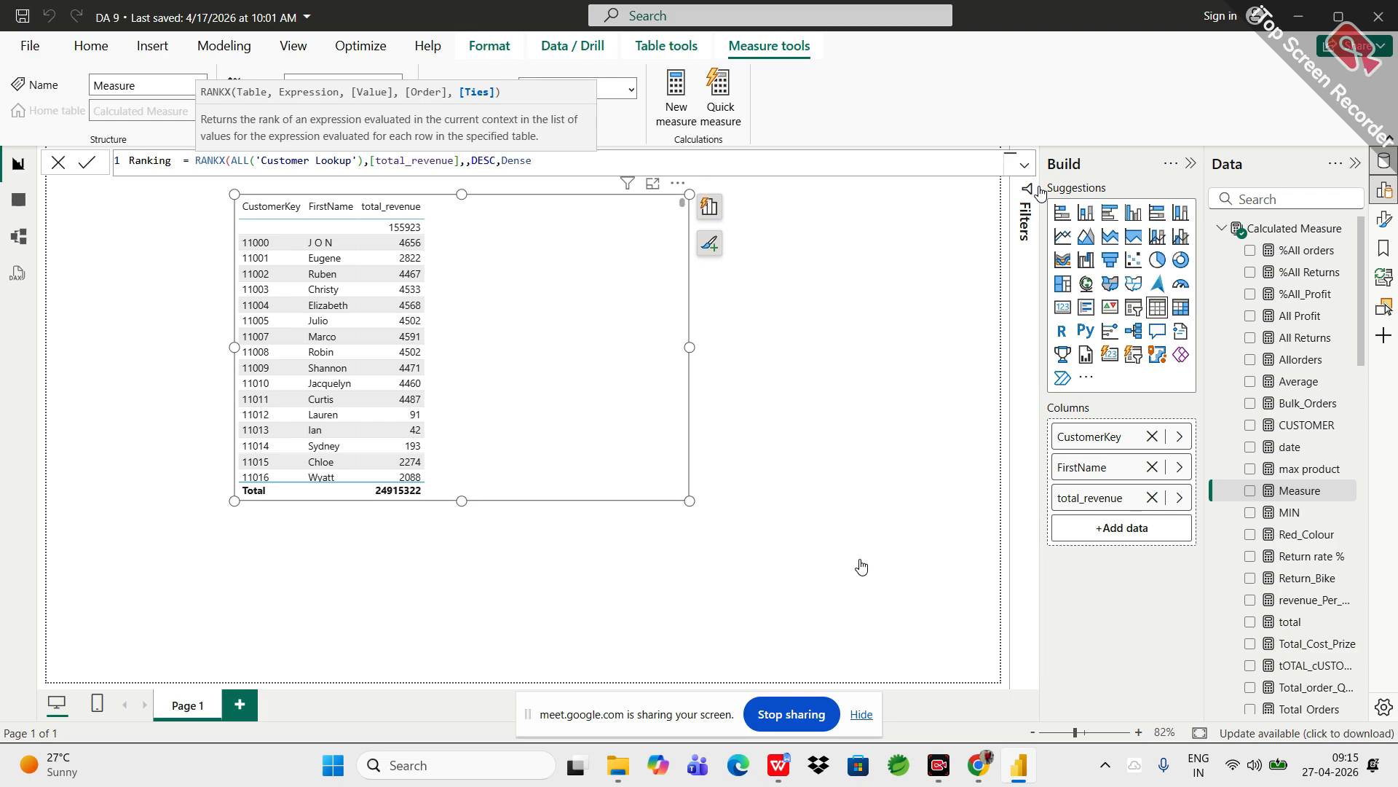
pyautogui.write(')')
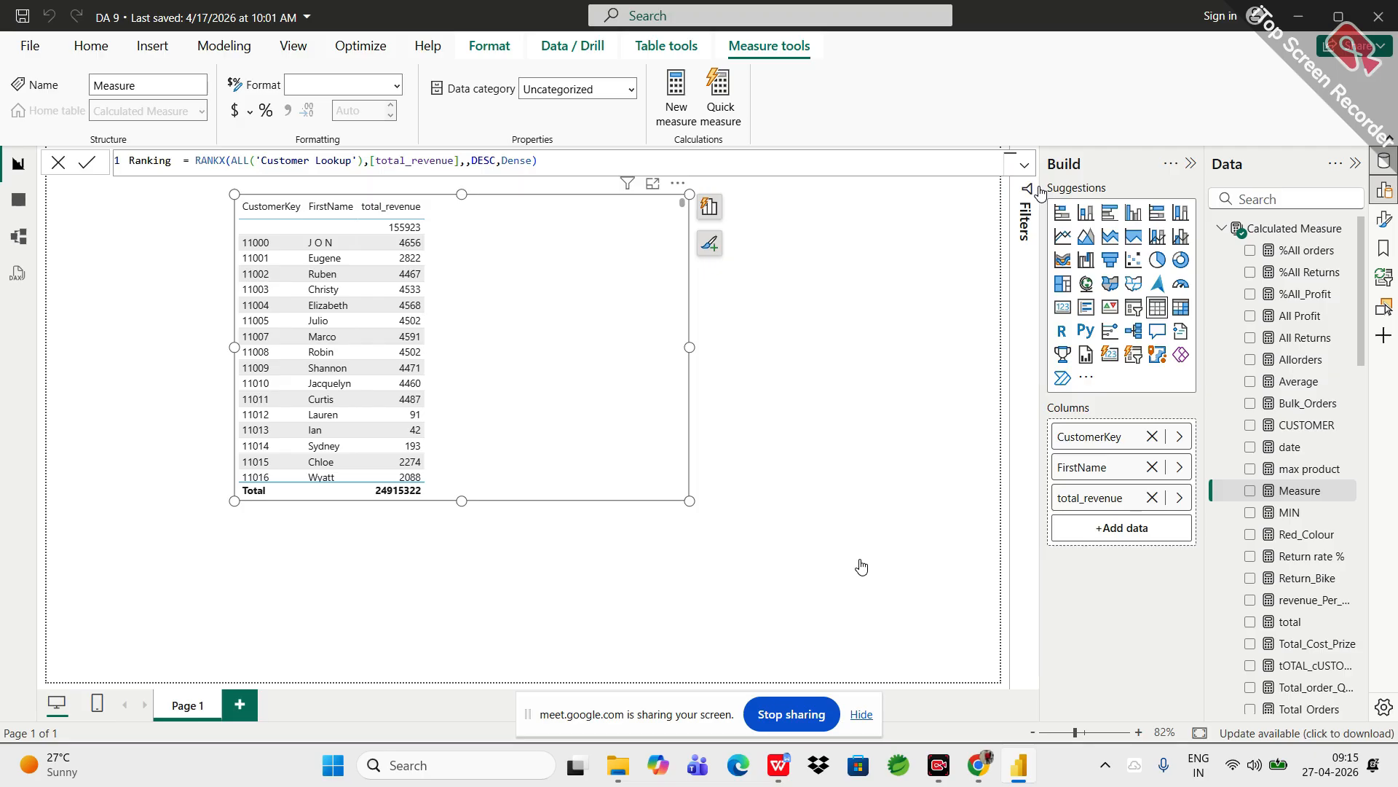
pyautogui.click(861, 567)
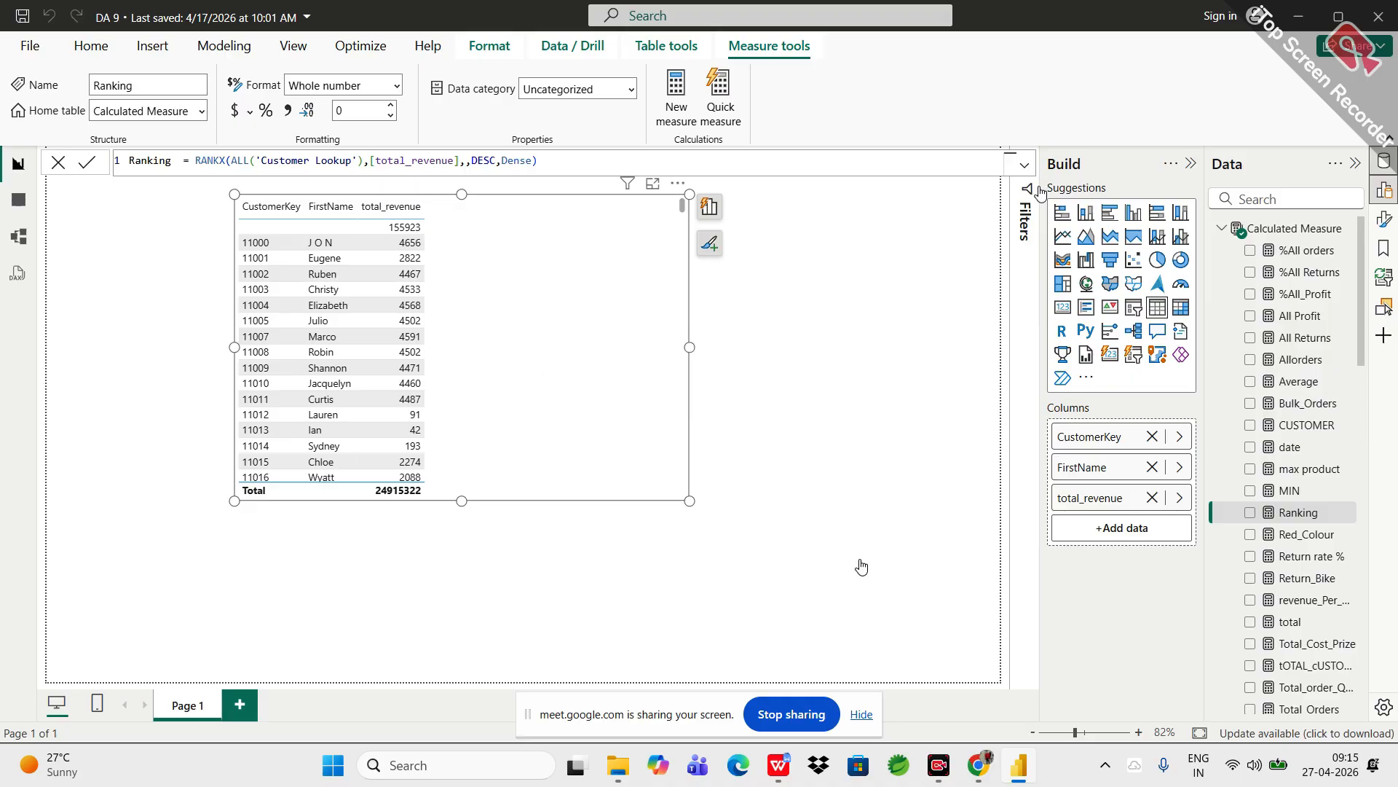
# - Remove the extra space before the equals sign in the Ranking formula and add Ranking as the table visual's fourth column
pyautogui.press('BackSpace')
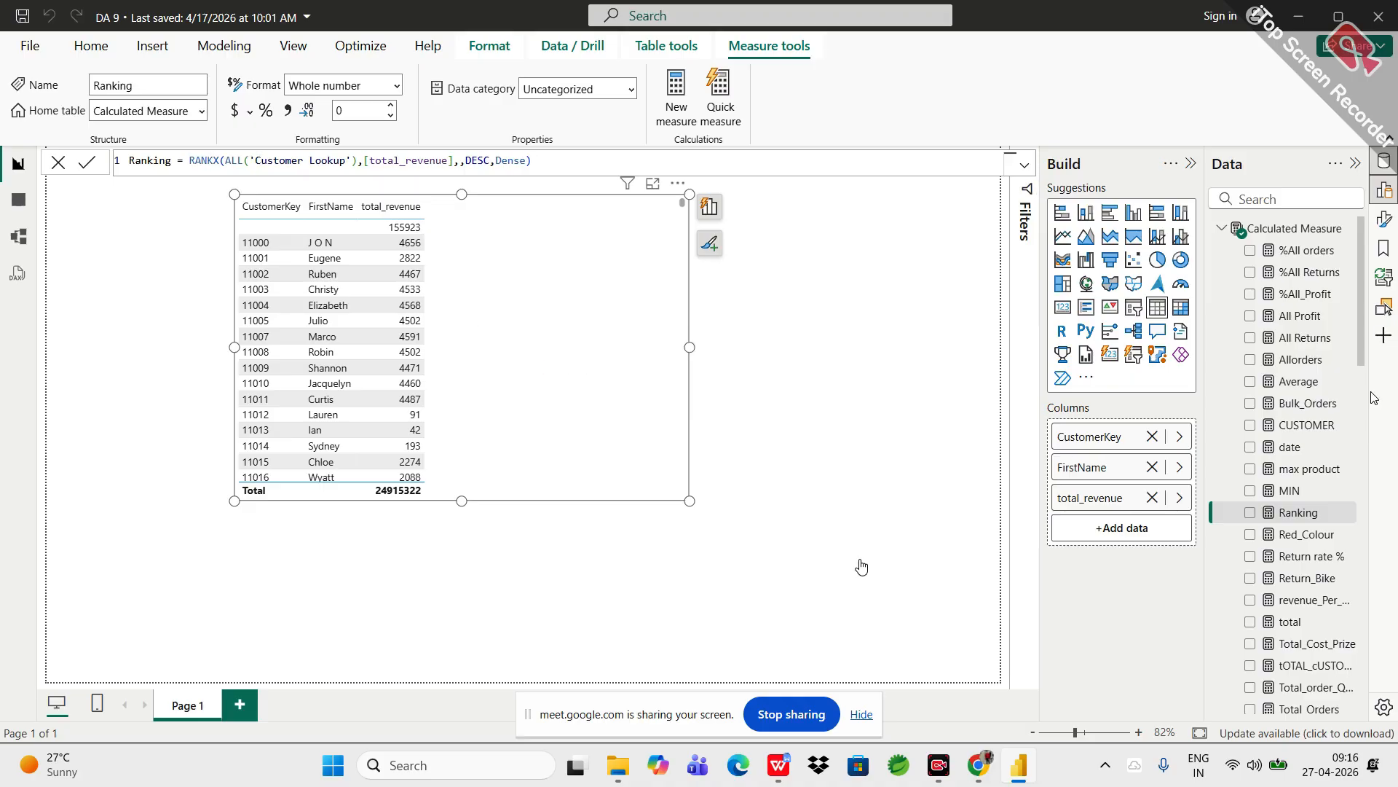
pyautogui.moveTo(1301, 524); pyautogui.dragTo(1130, 525)
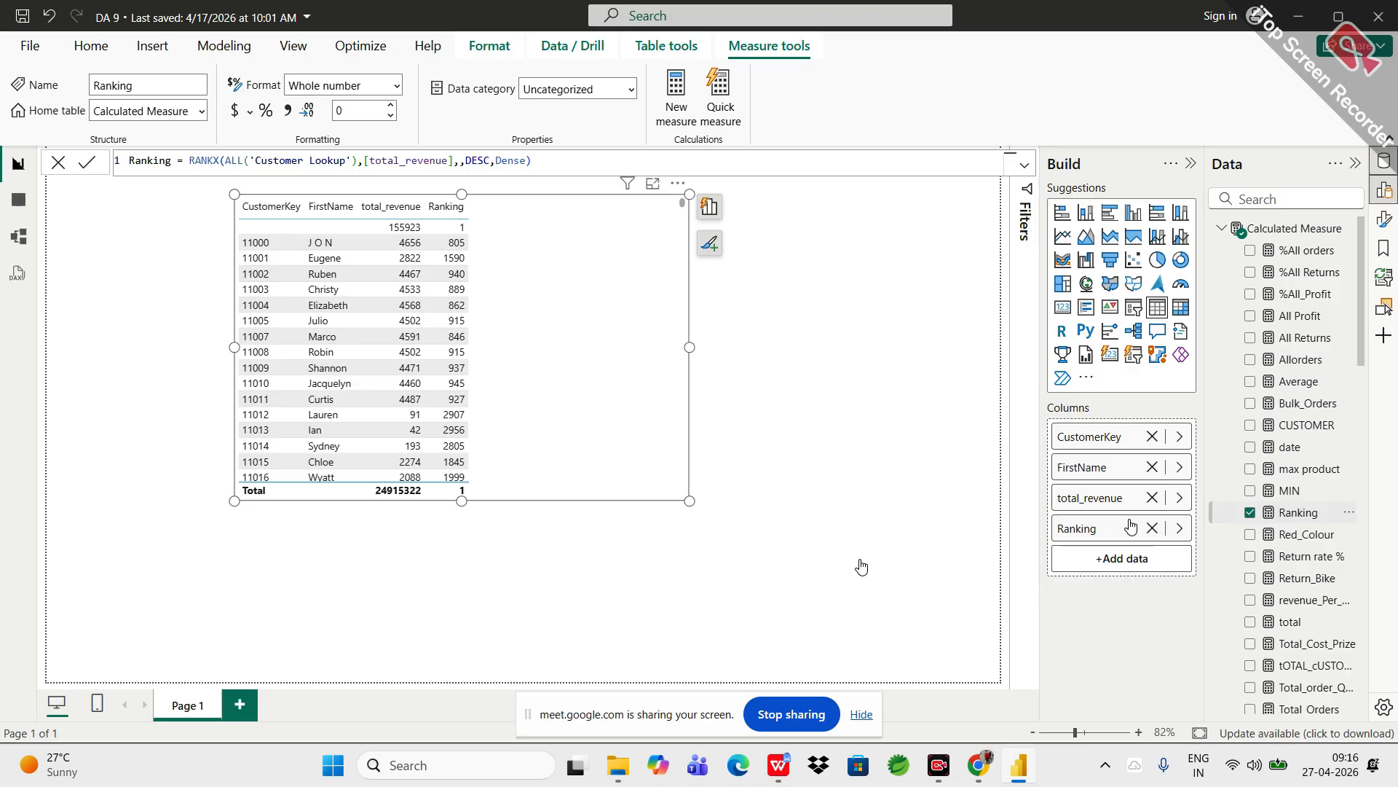
# - Create a new measure named ifrank in the Calculated Measure table and begin its formula with the IF function
pyautogui.rightClick(1306, 235)
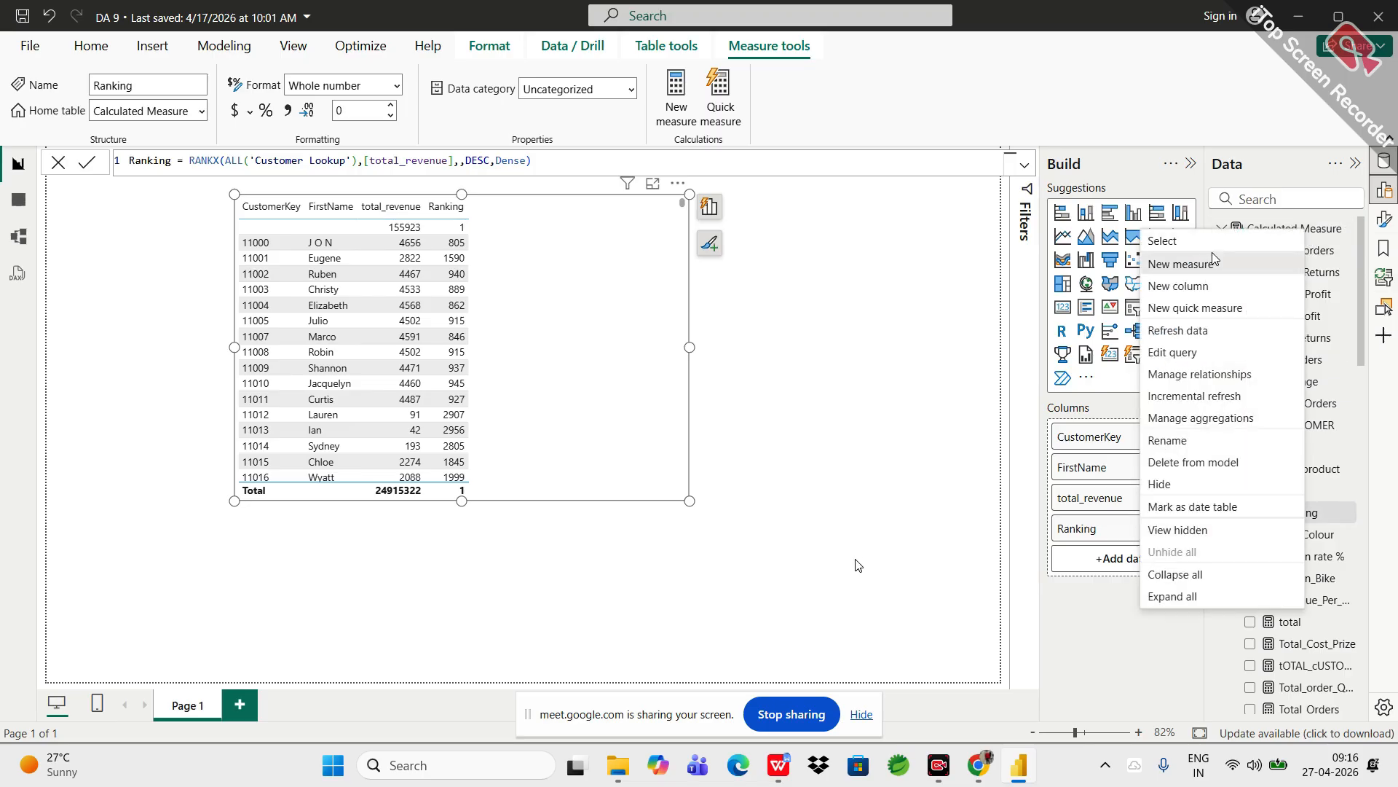
pyautogui.press('Escape')
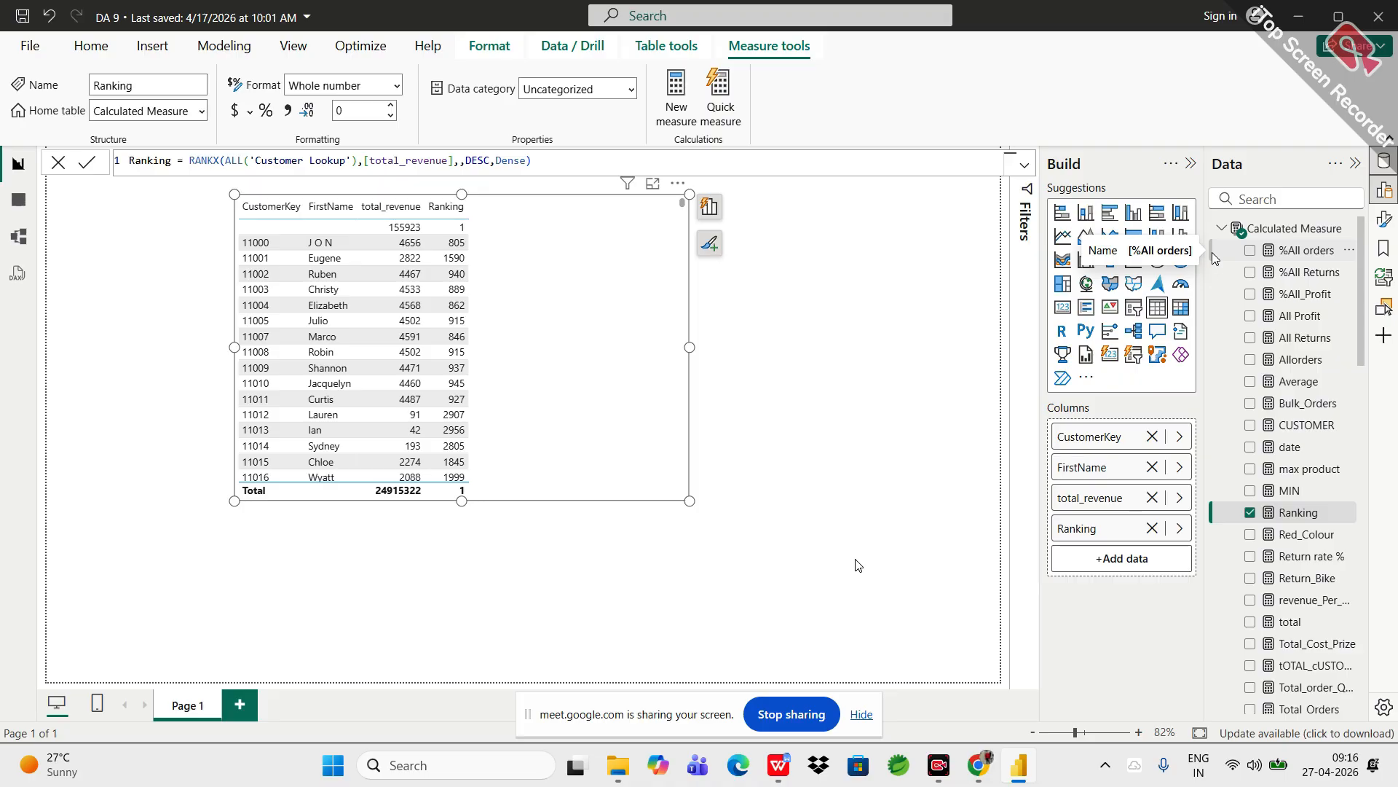
pyautogui.hotkey('ctrl', 'z')
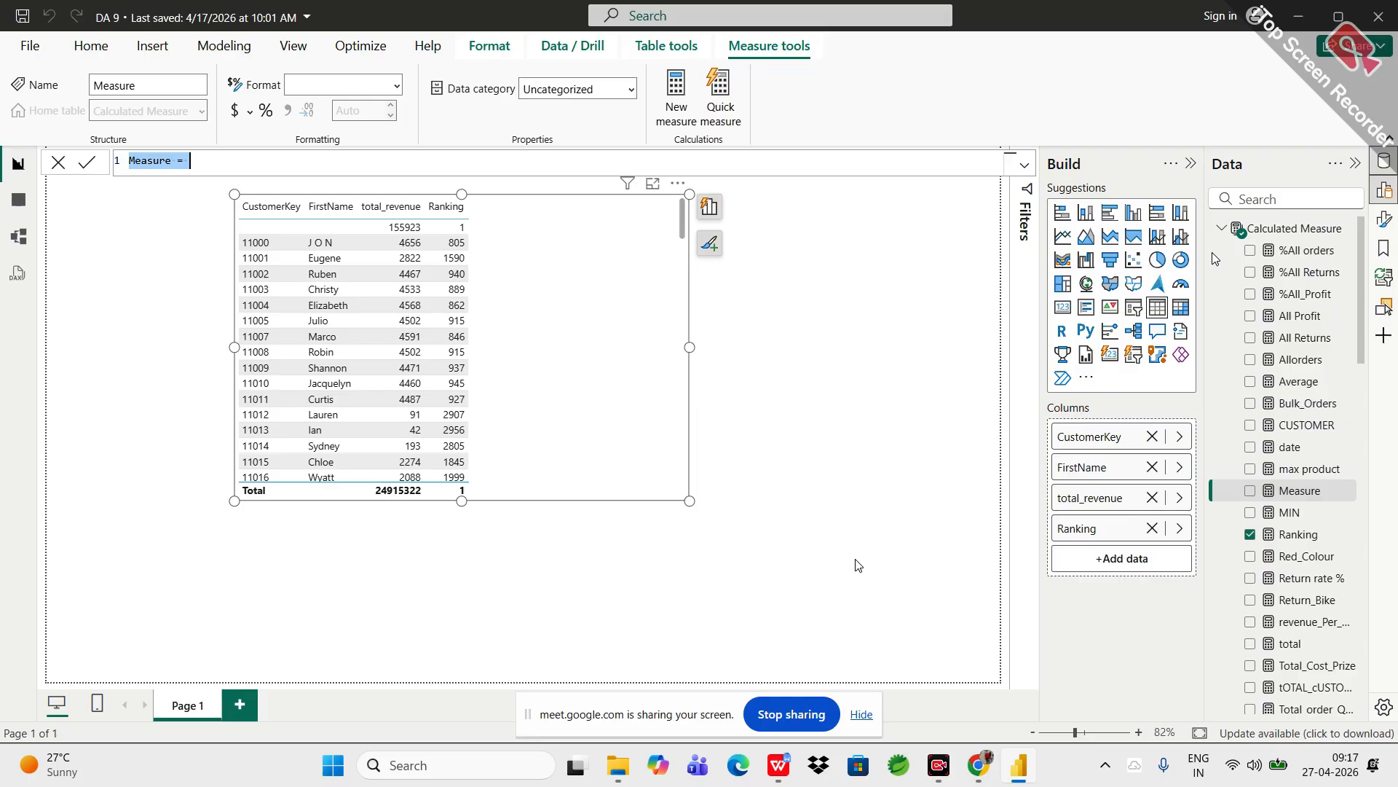
pyautogui.press('BackSpace')
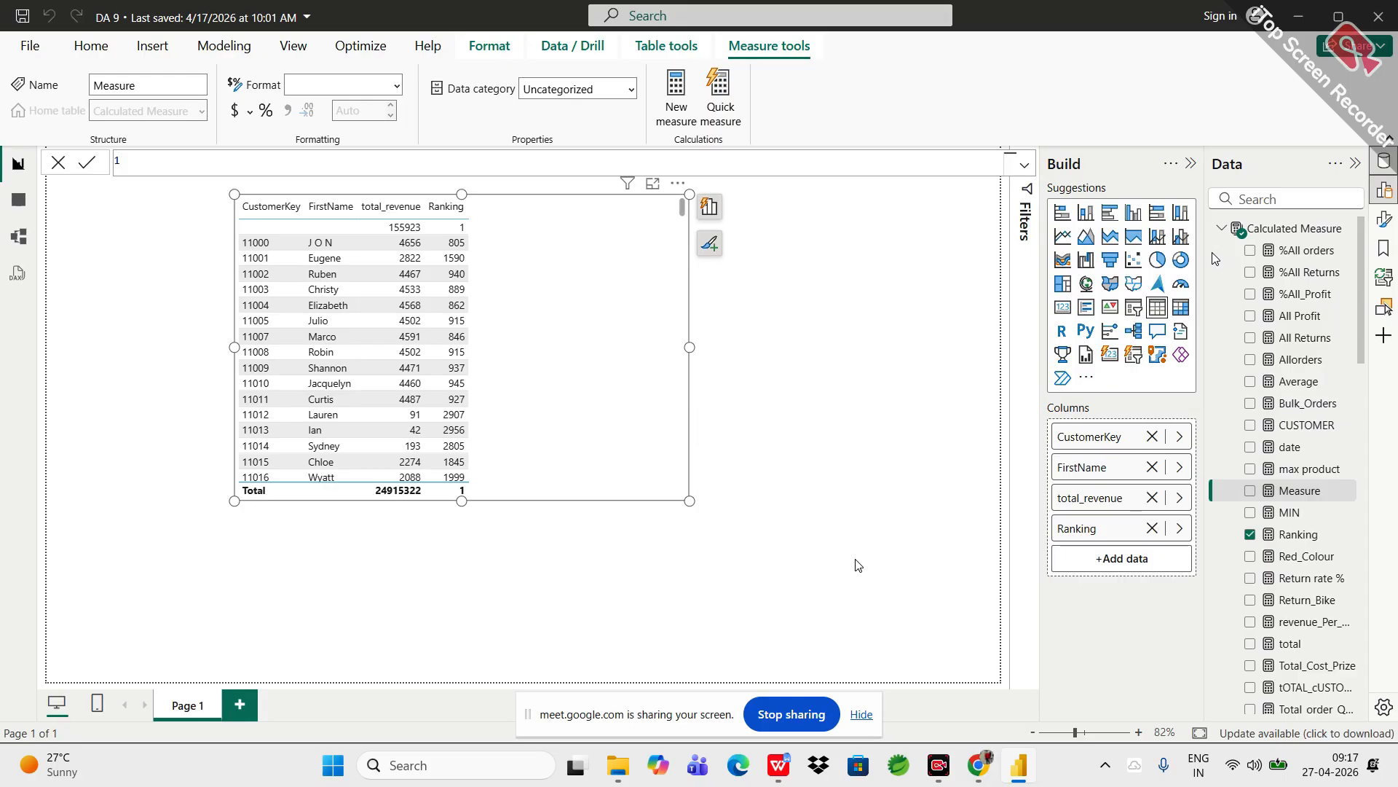
pyautogui.write('id')
pyautogui.write('ra')
pyautogui.write('n')
pyautogui.write('k = i')
pyautogui.press('Tab')
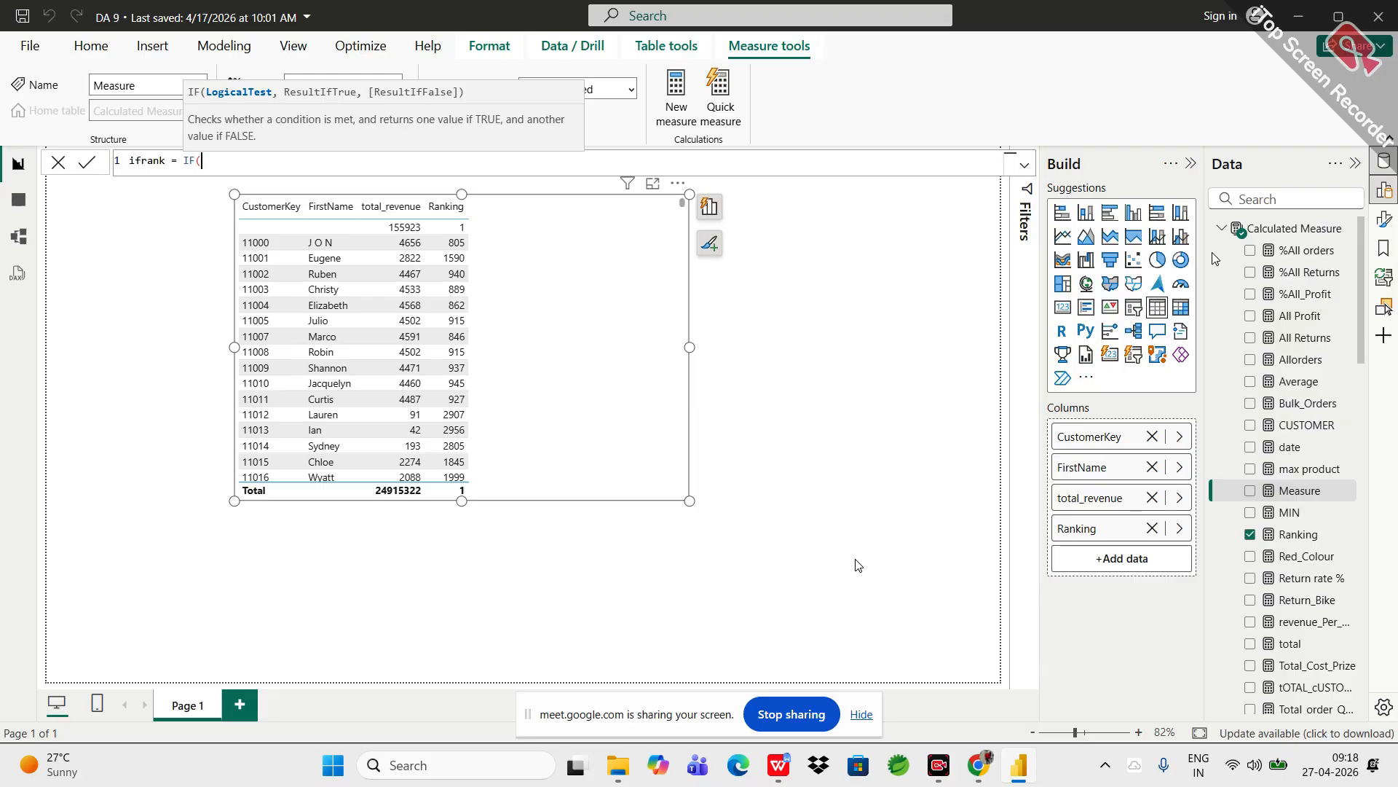
# - Enter [Ranking] <5 as the logical test of the IF function
pyautogui.write('ra')
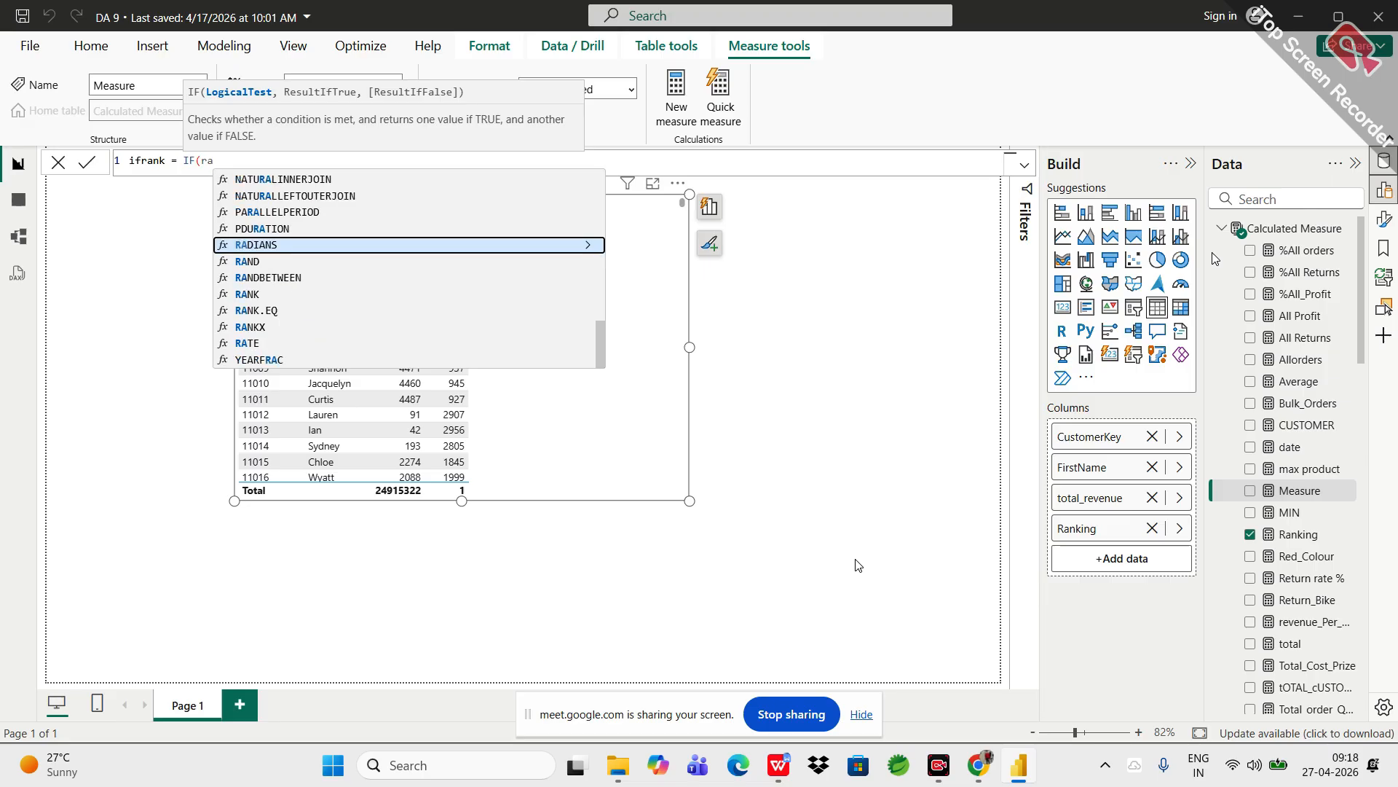
pyautogui.write('nk')
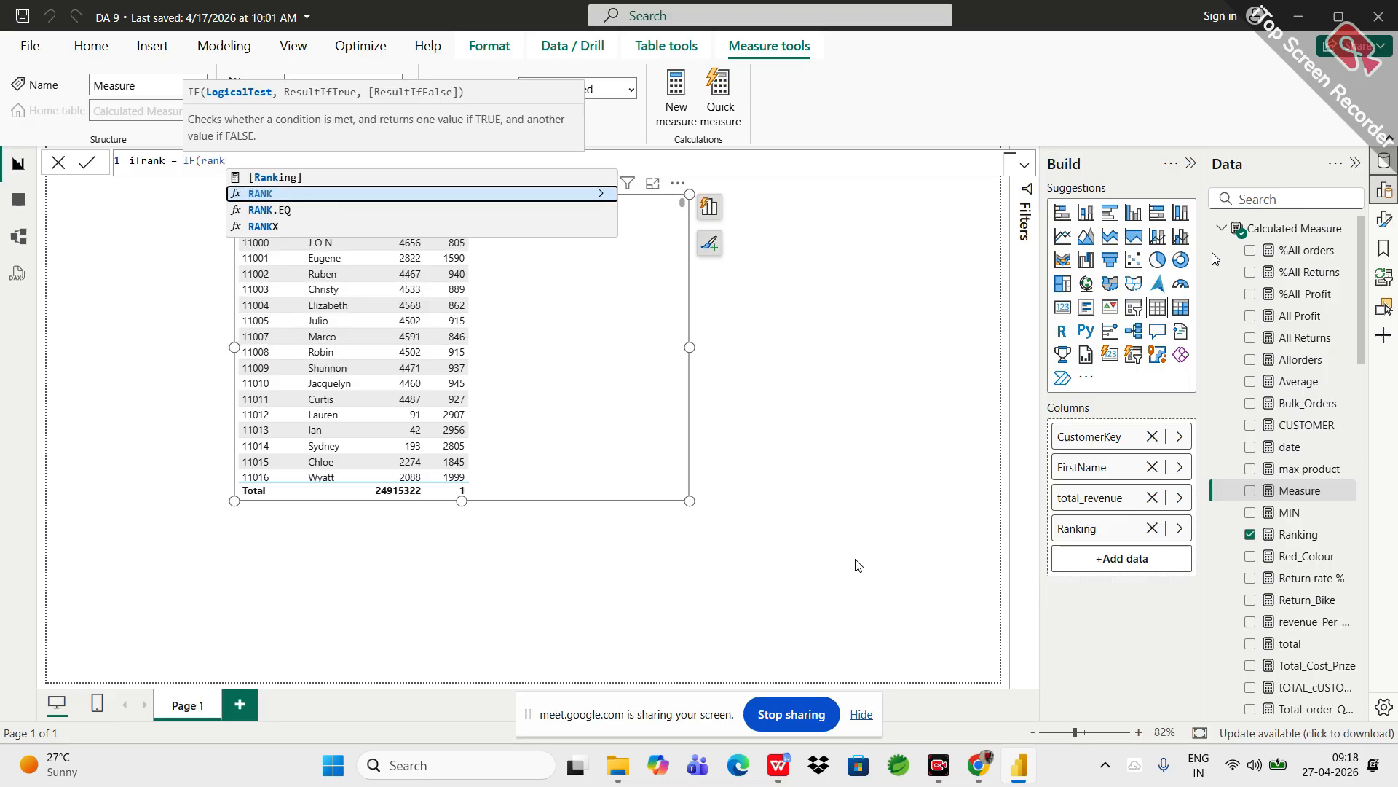
pyautogui.press('Up')
pyautogui.press('Tab')
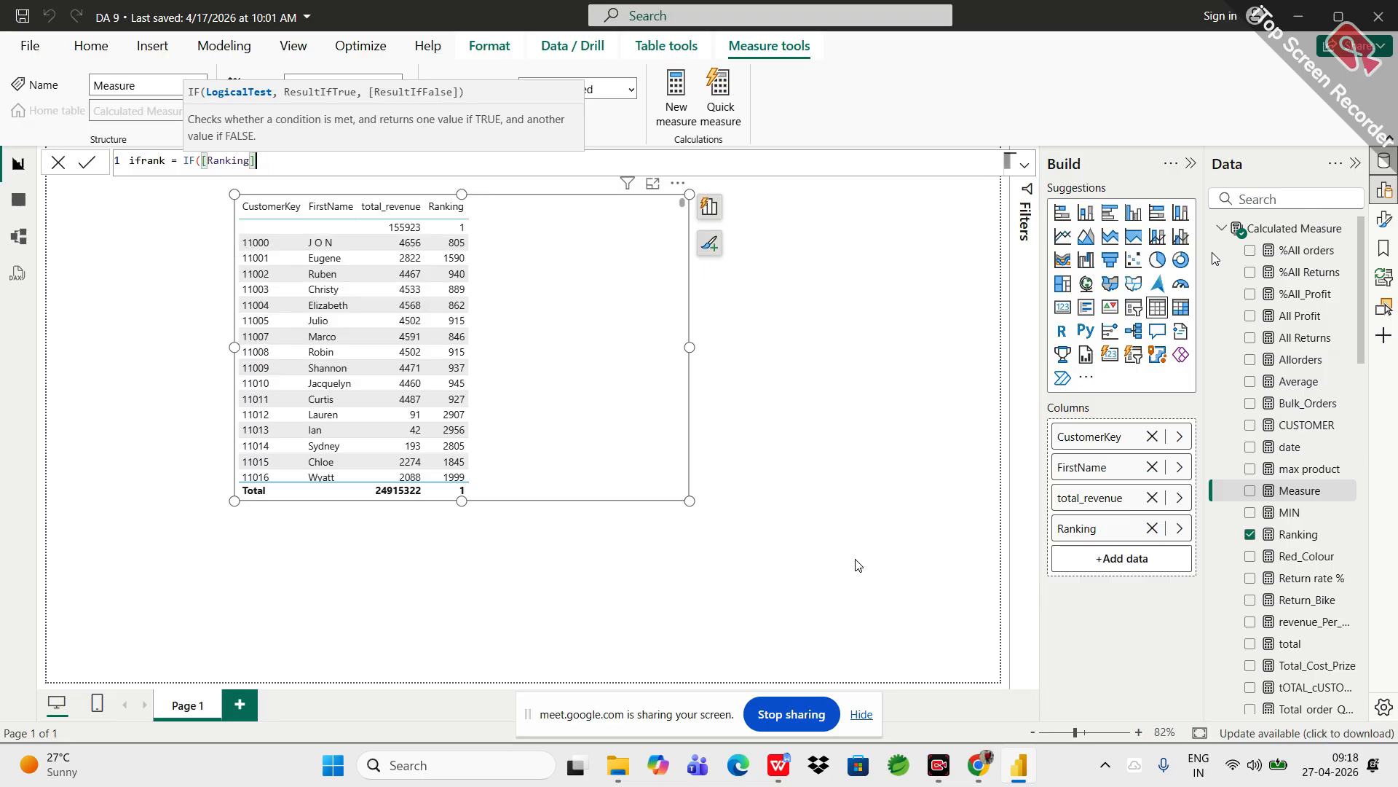
pyautogui.write('<5 , tota')
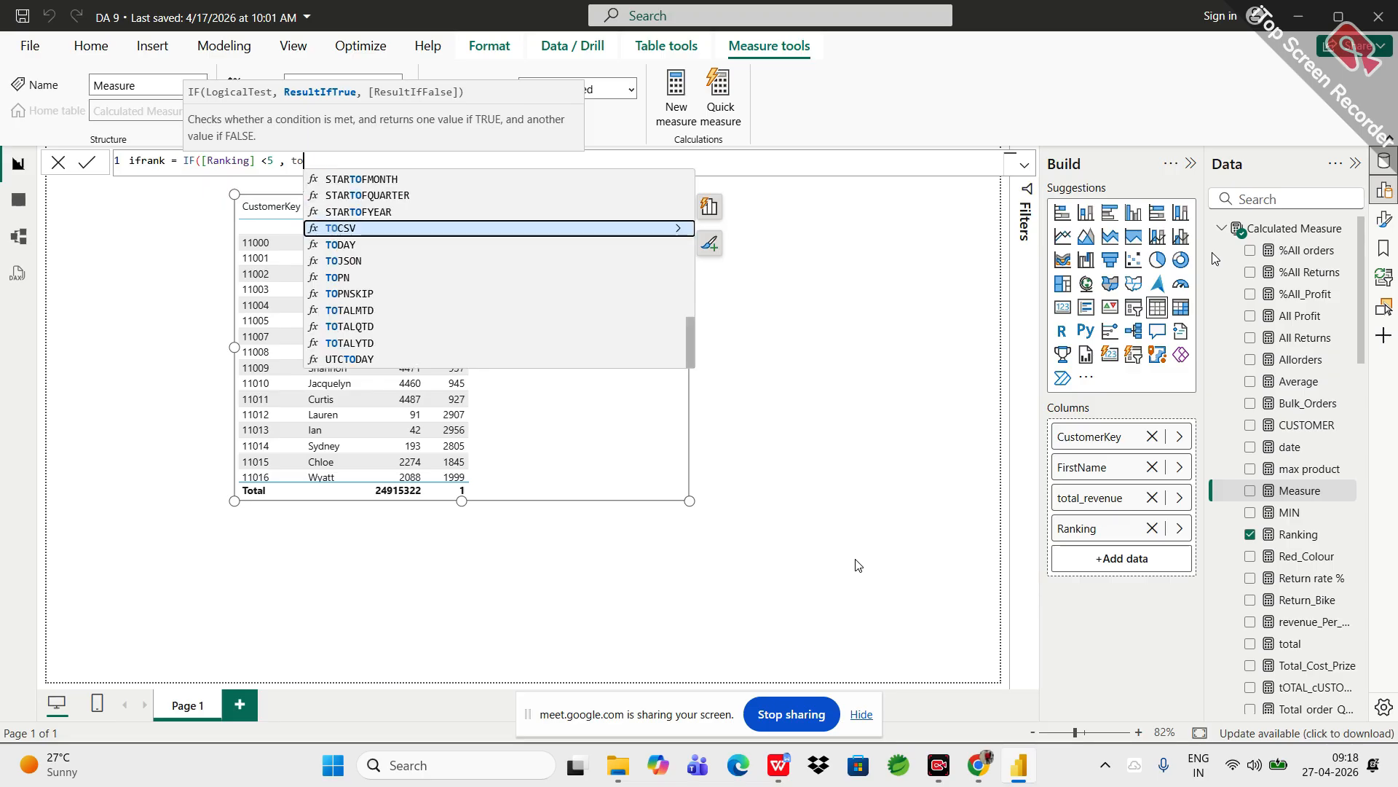
# - Use the [total_revenue] measure as the IF function's true result, close the parenthesis and commit the ifrank formula
pyautogui.press('Down')
pyautogui.press('Down')
pyautogui.press('Down')
pyautogui.press('Down')
pyautogui.press('Down')
pyautogui.press('Down')
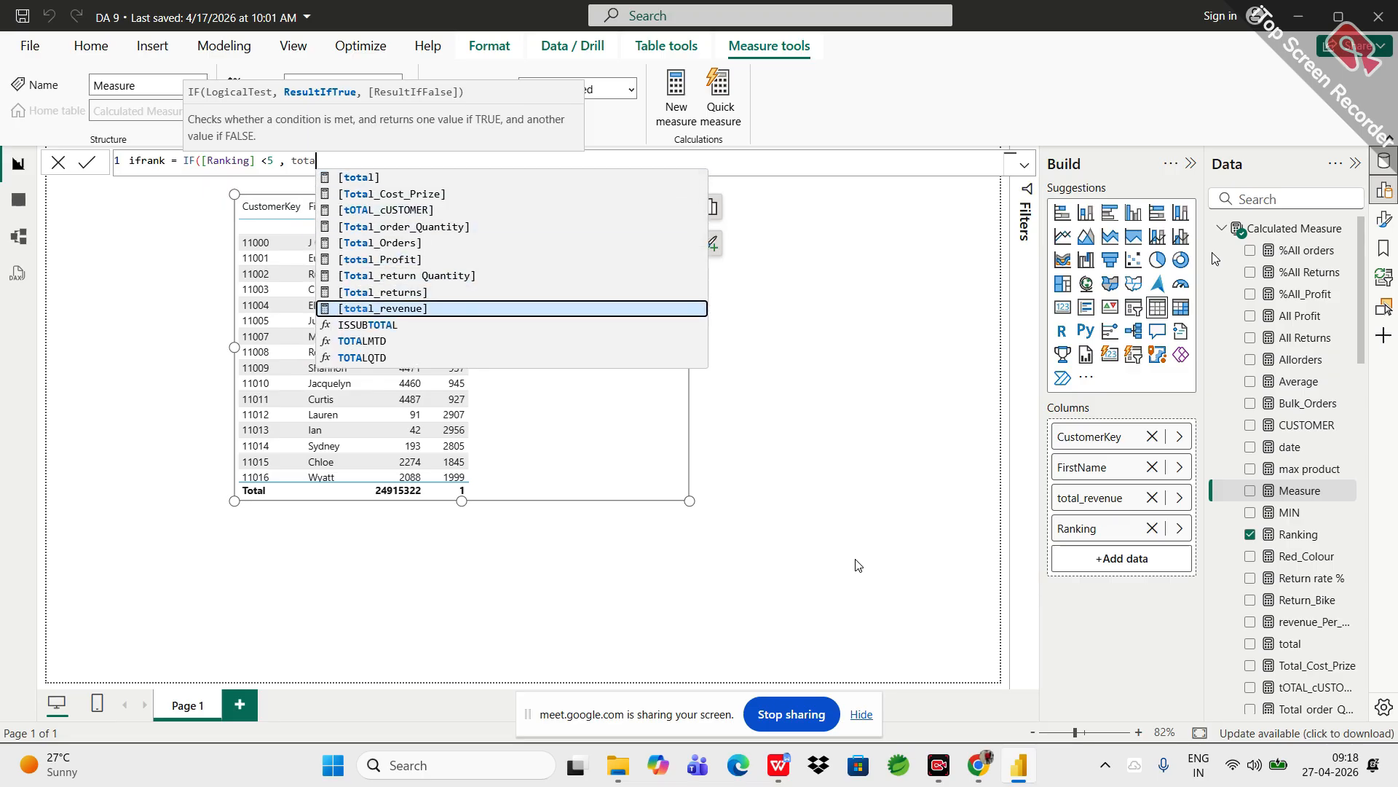
pyautogui.press('Tab')
pyautogui.write(')')
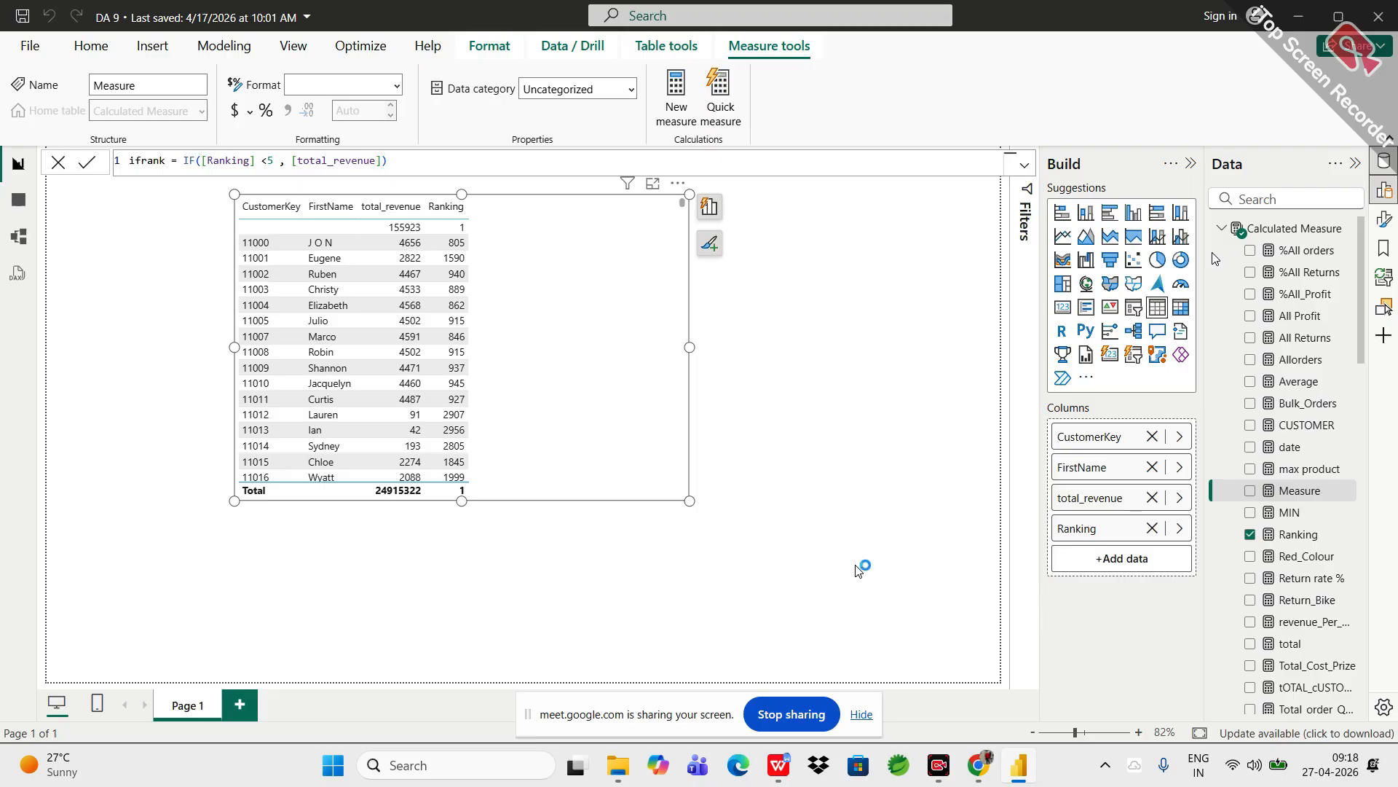
pyautogui.press('Return')
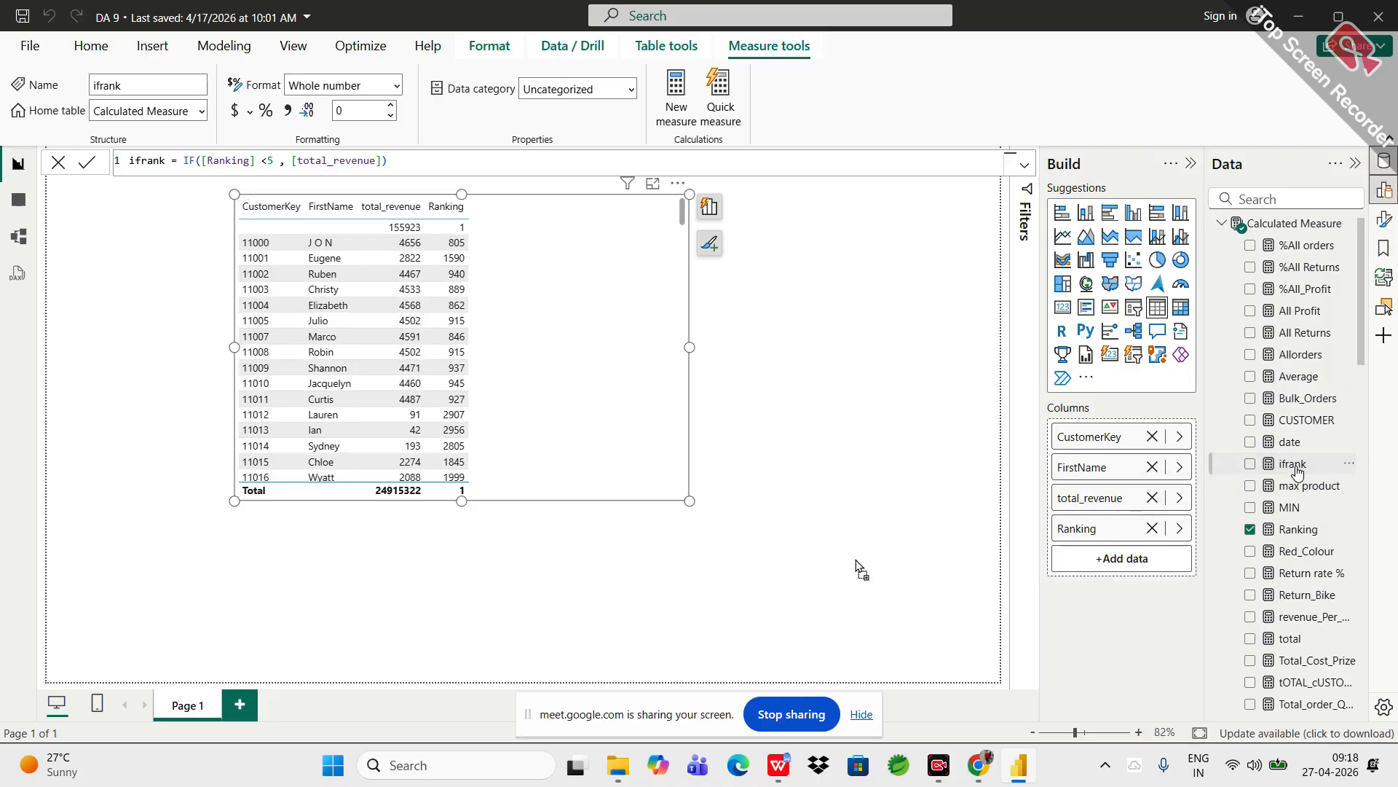
# - Add ifrank to the table visual and remove its Ranking, FirstName and total_revenue columns
pyautogui.moveTo(1142, 563); pyautogui.dragTo(1141, 563)
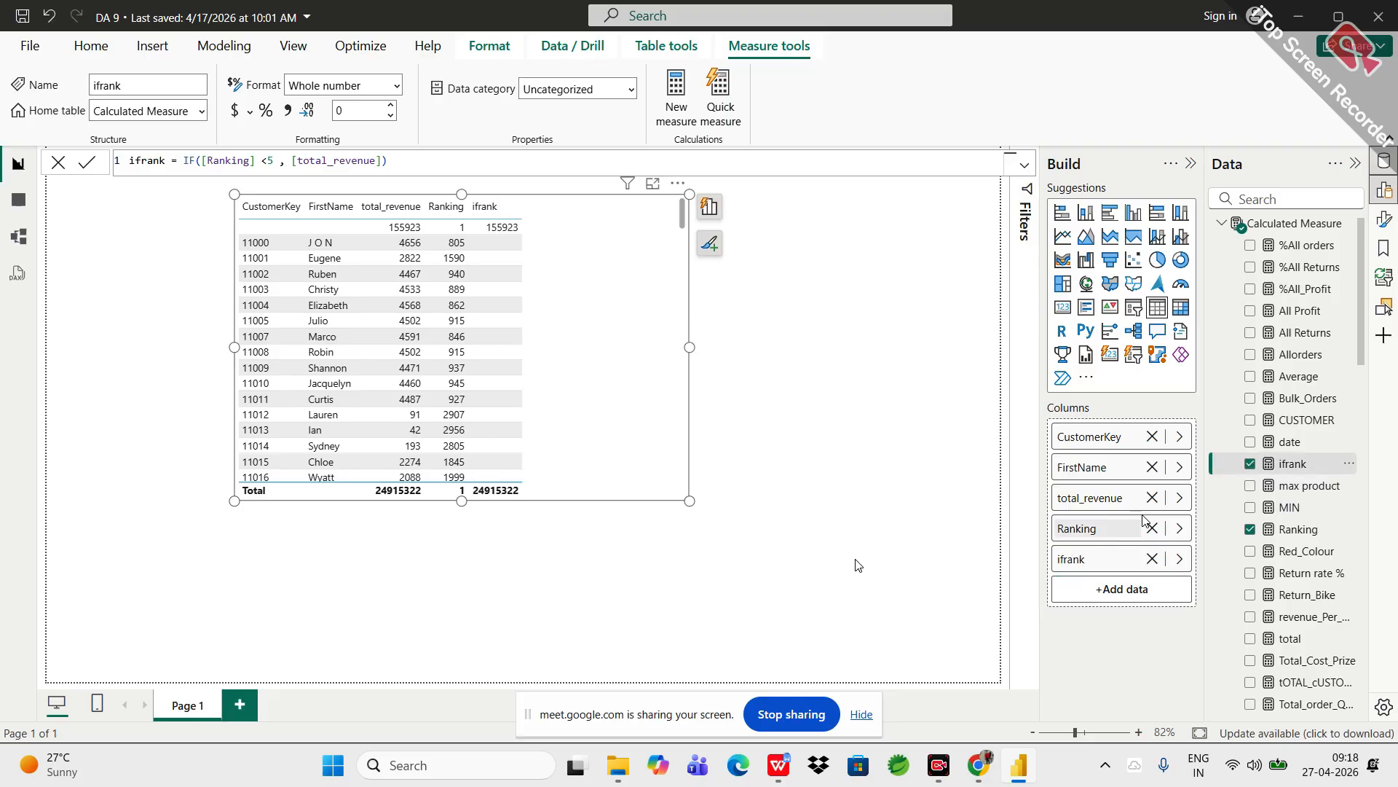
pyautogui.click(1152, 529)
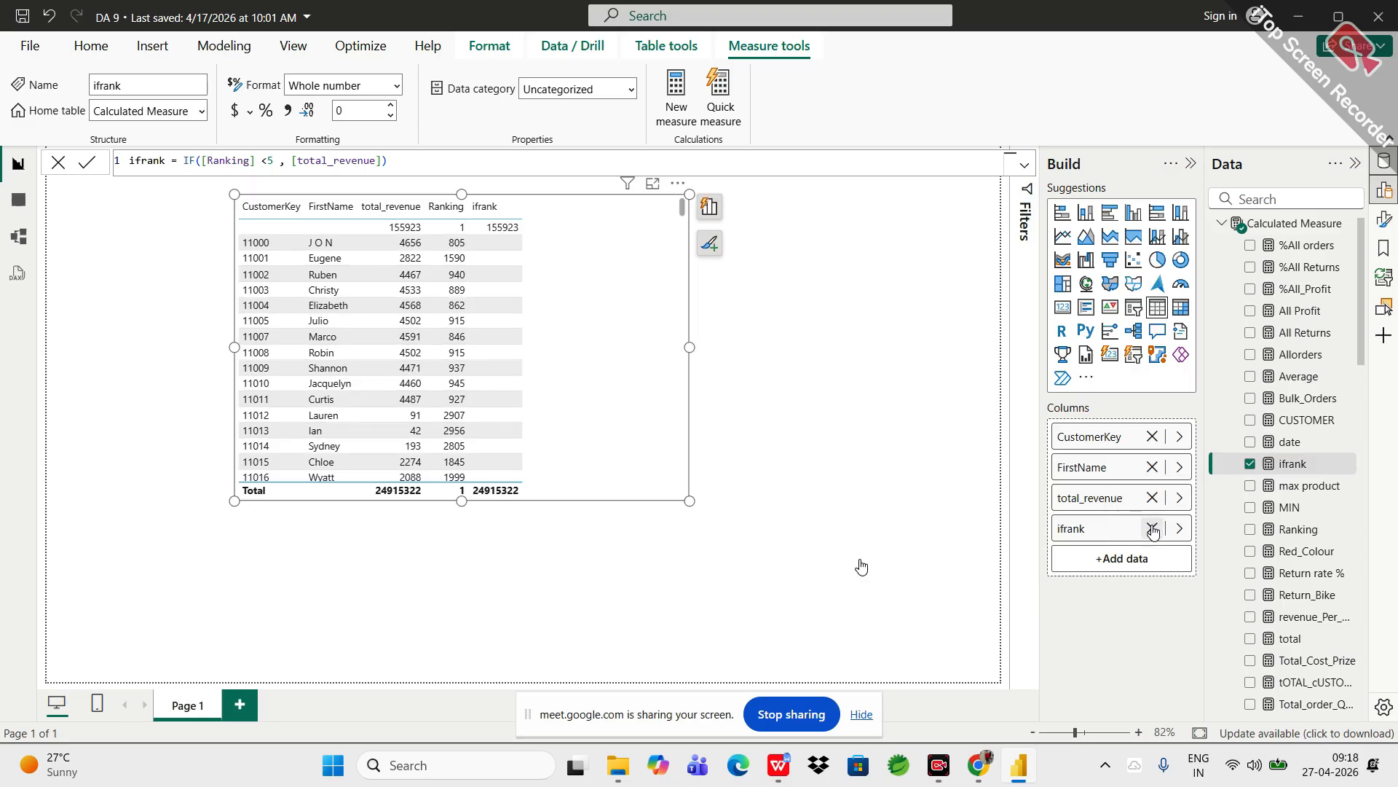
pyautogui.click(1153, 467)
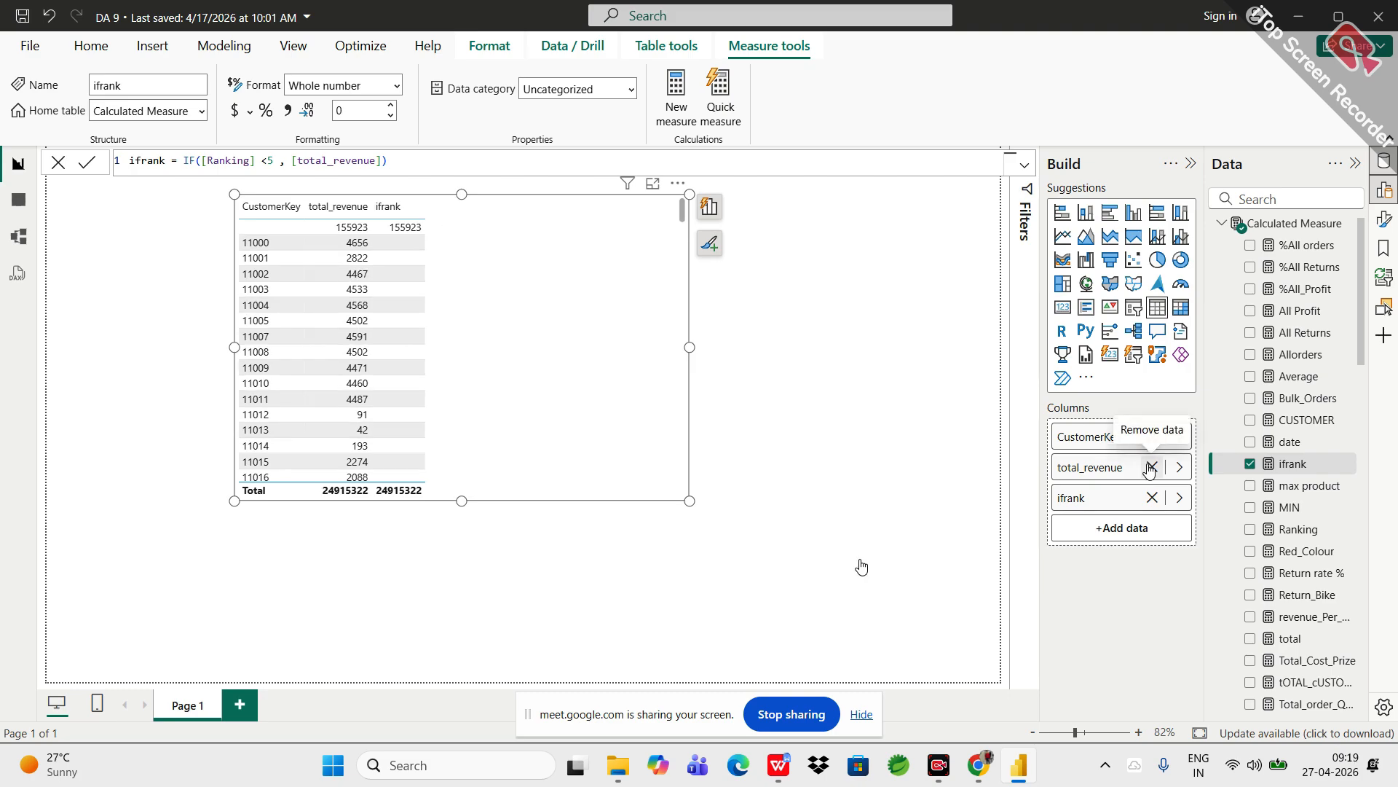
pyautogui.click(1152, 467)
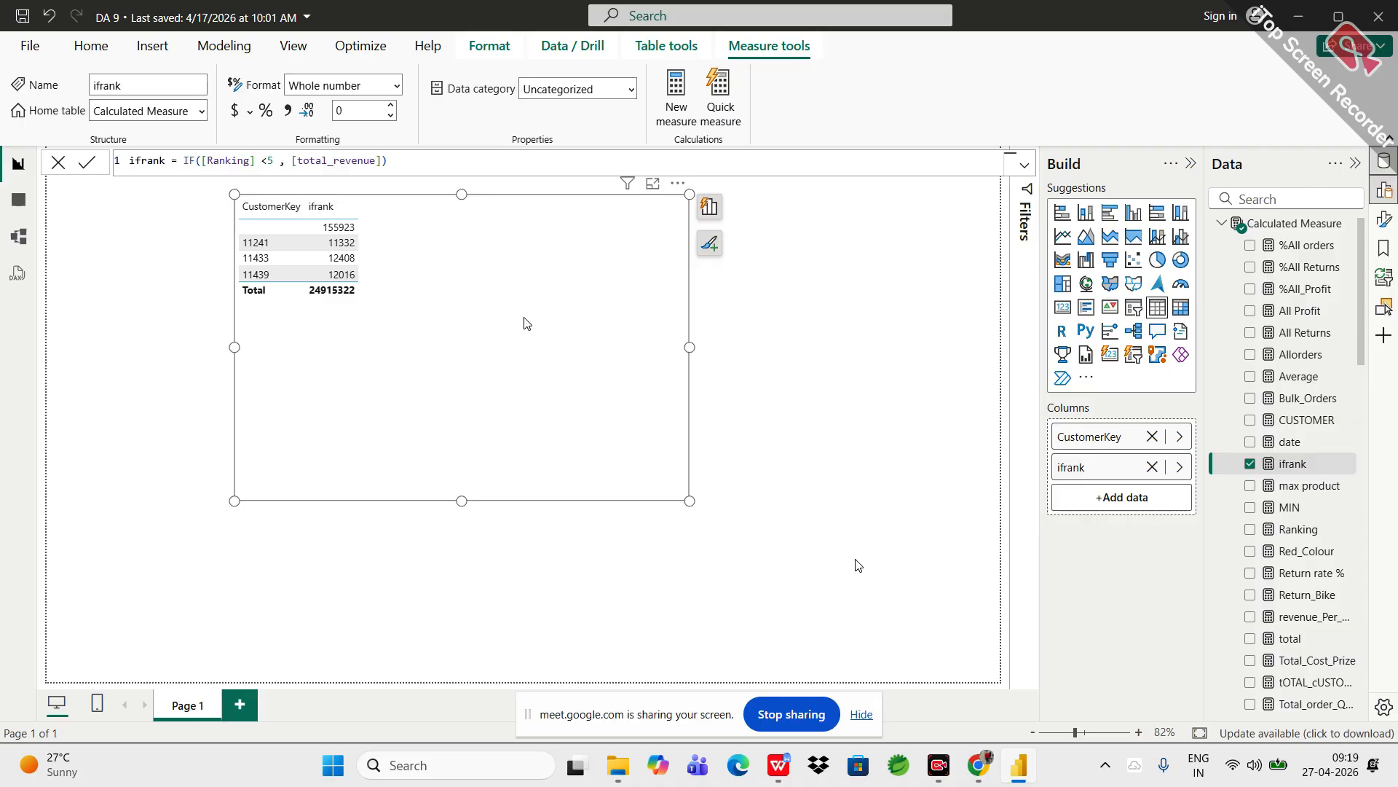
# - Change the ifrank condition to [Ranking] <=5 and commit the formula
pyautogui.click(270, 158)
pyautogui.write('=')
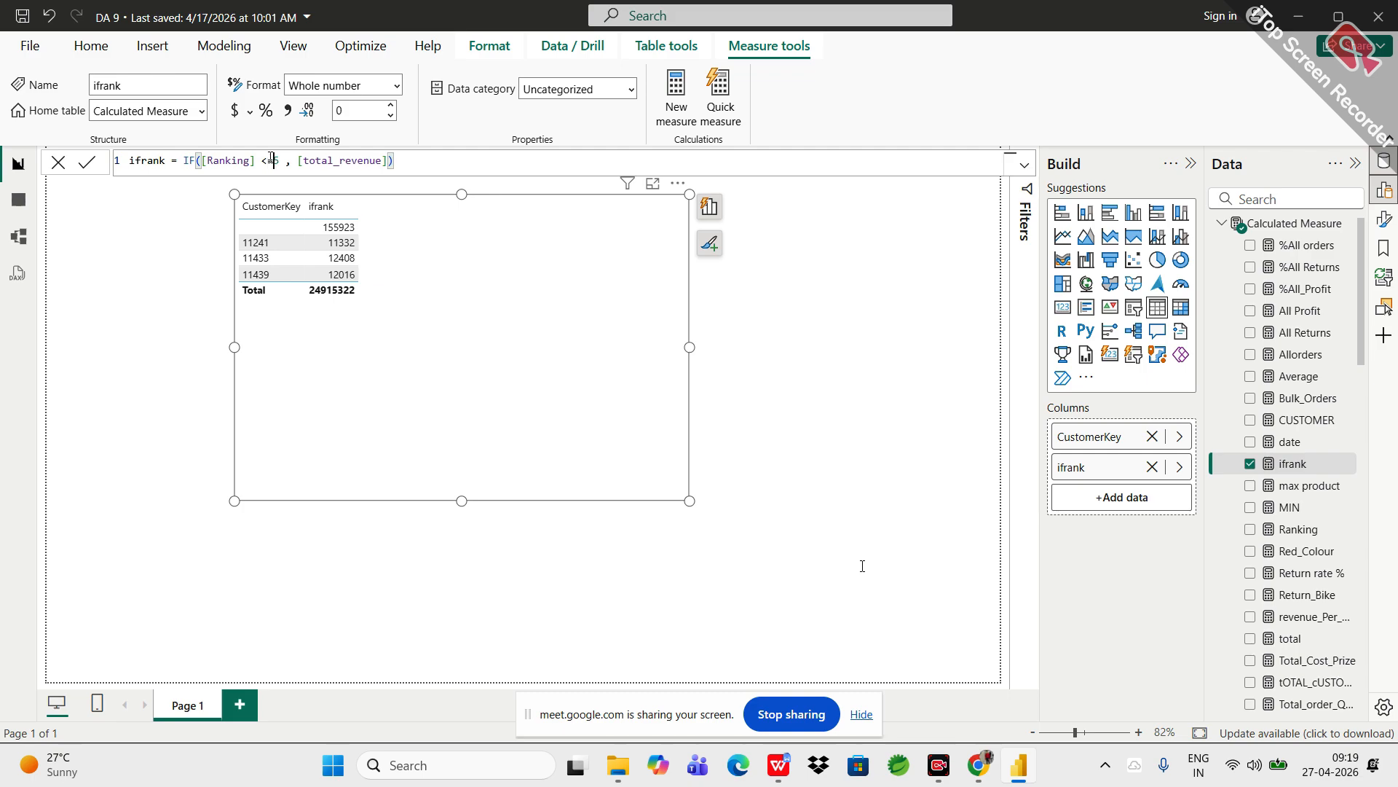
pyautogui.press('Return')
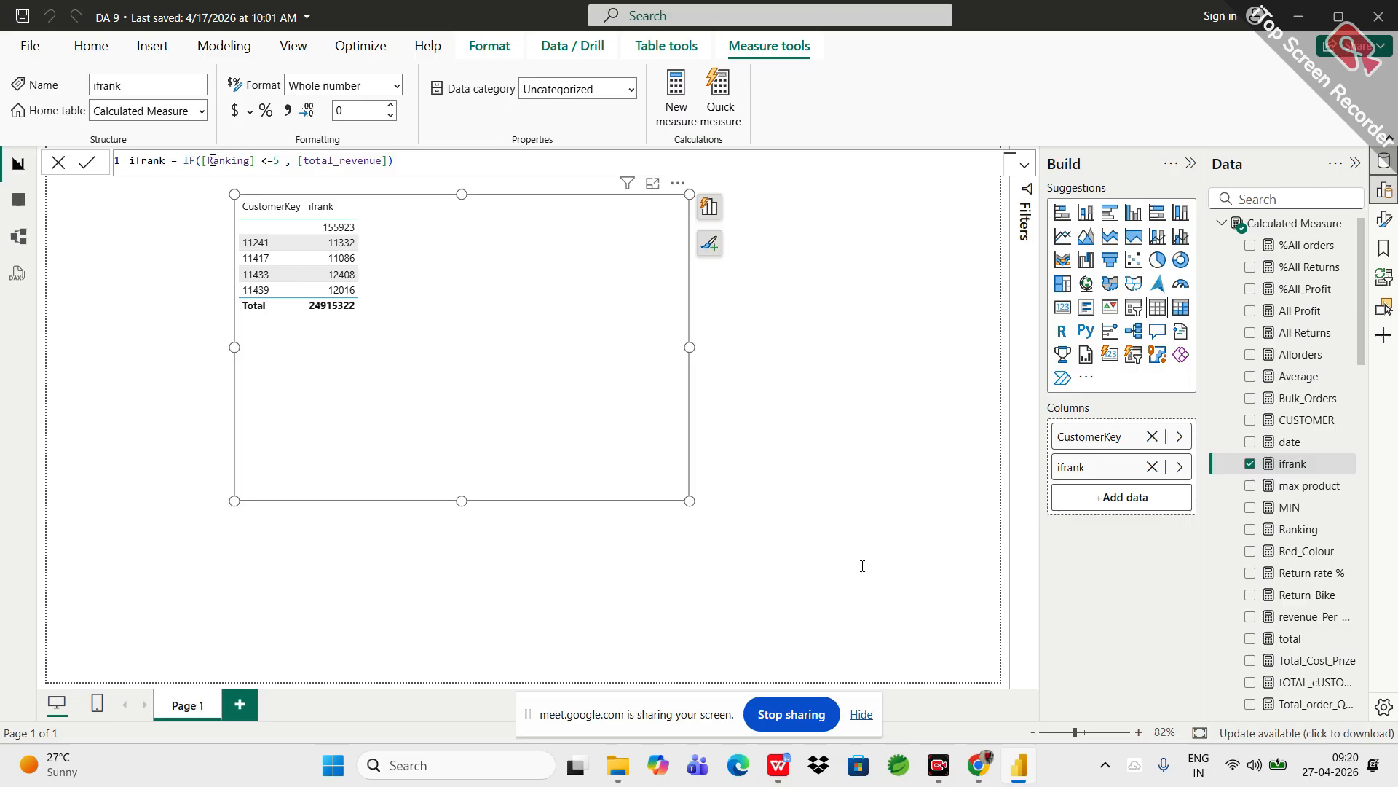
pyautogui.moveTo(200, 159); pyautogui.dragTo(287, 162)
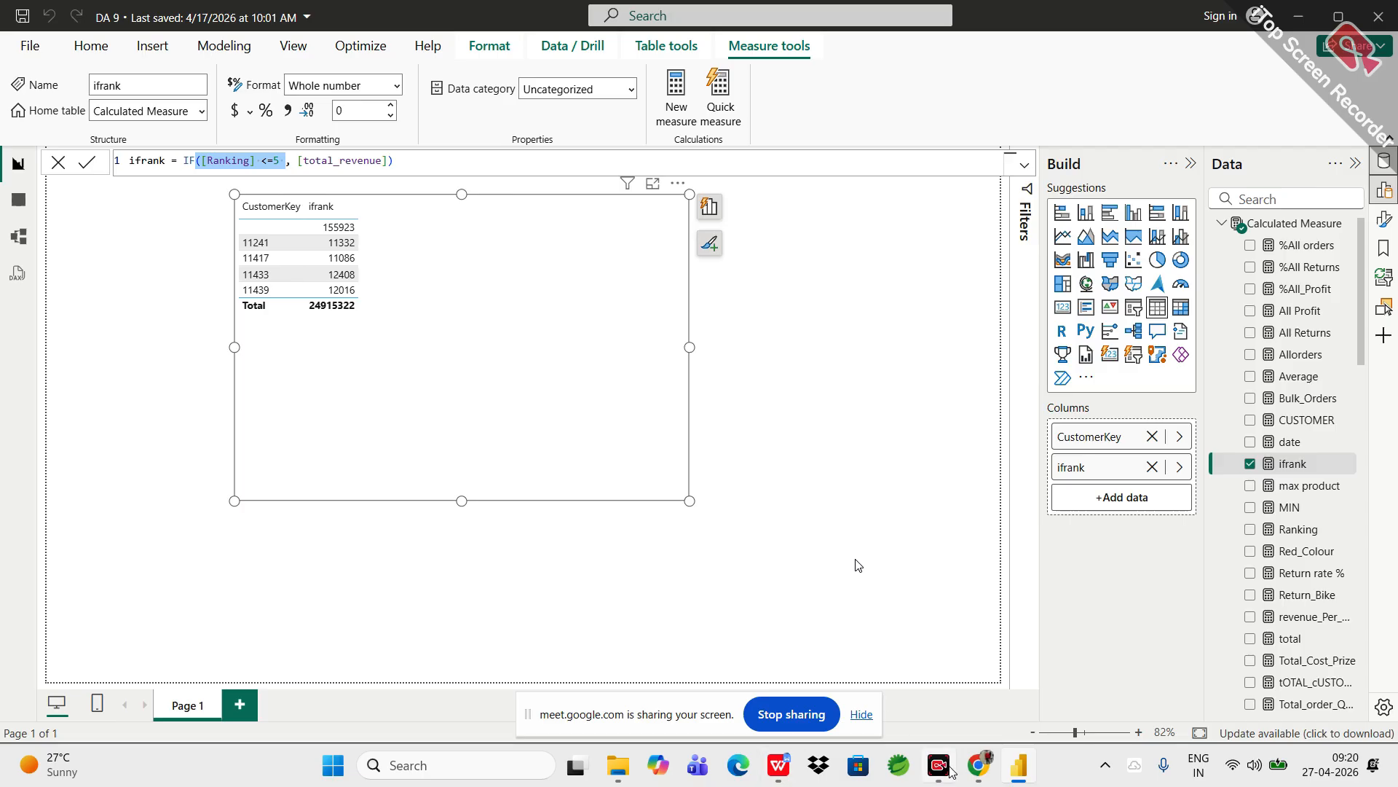
# - Switch to the Google Meet call to check the participant list, and return to Power BI
pyautogui.moveTo(978, 765)
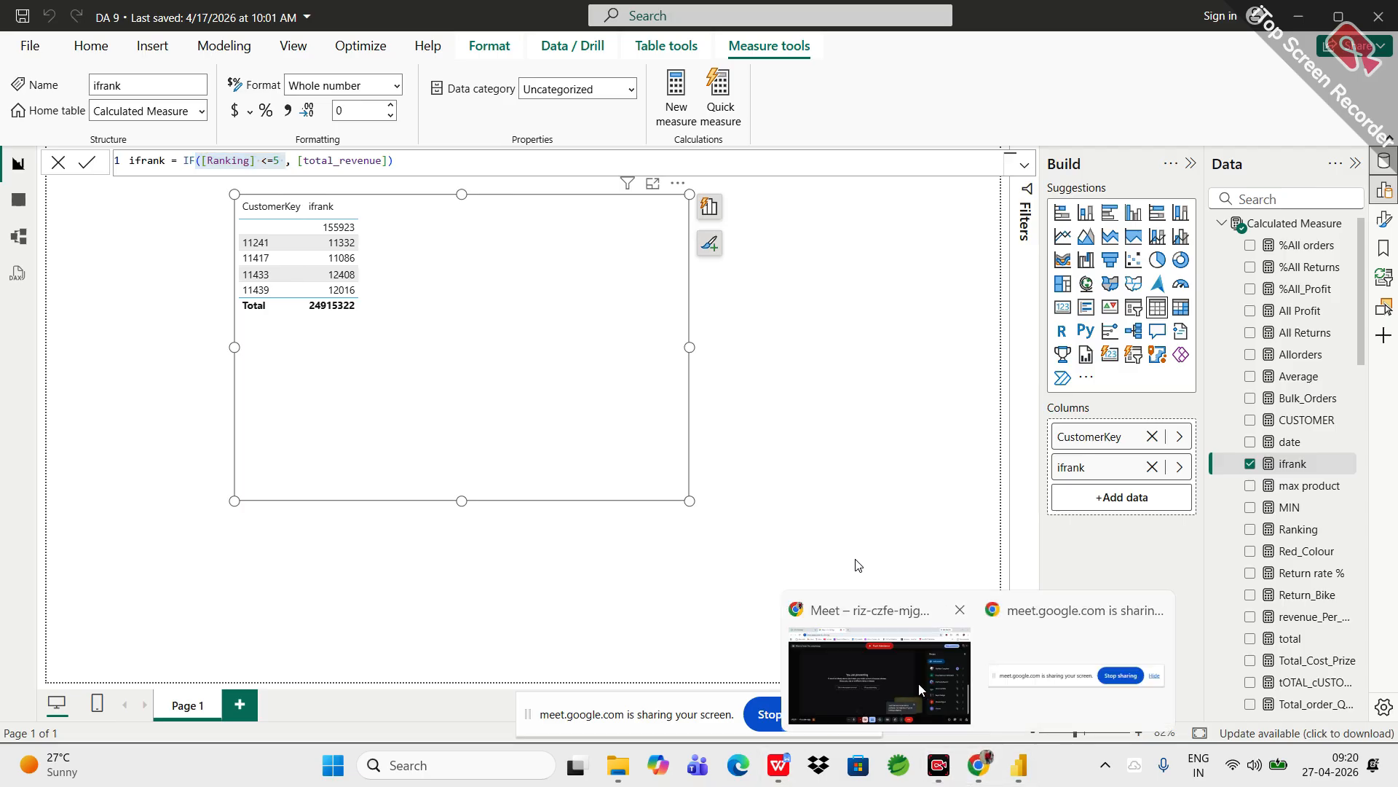
pyautogui.click(919, 683)
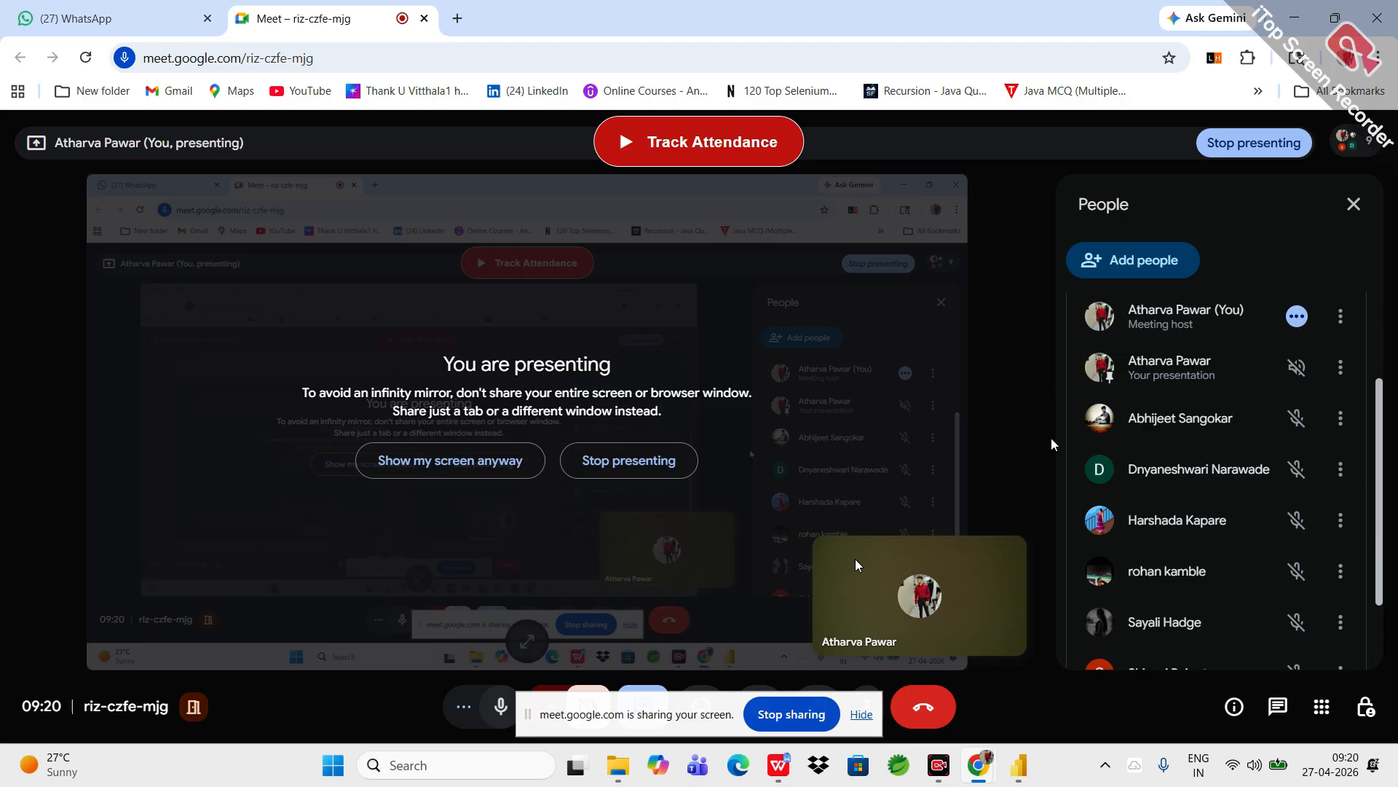
pyautogui.scroll(-1, 1135, 490)
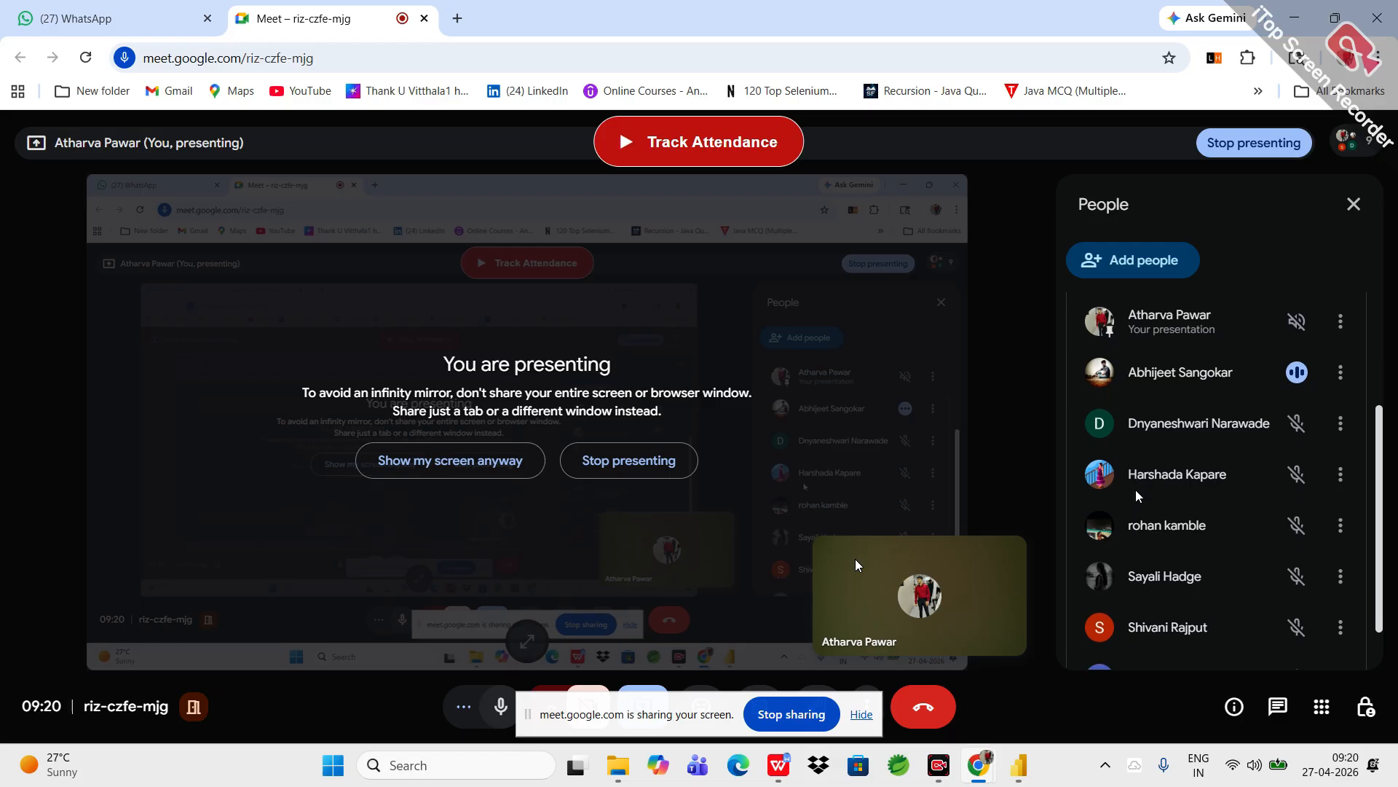
pyautogui.scroll(-1, 1135, 489)
pyautogui.scroll(-1, 1134, 490)
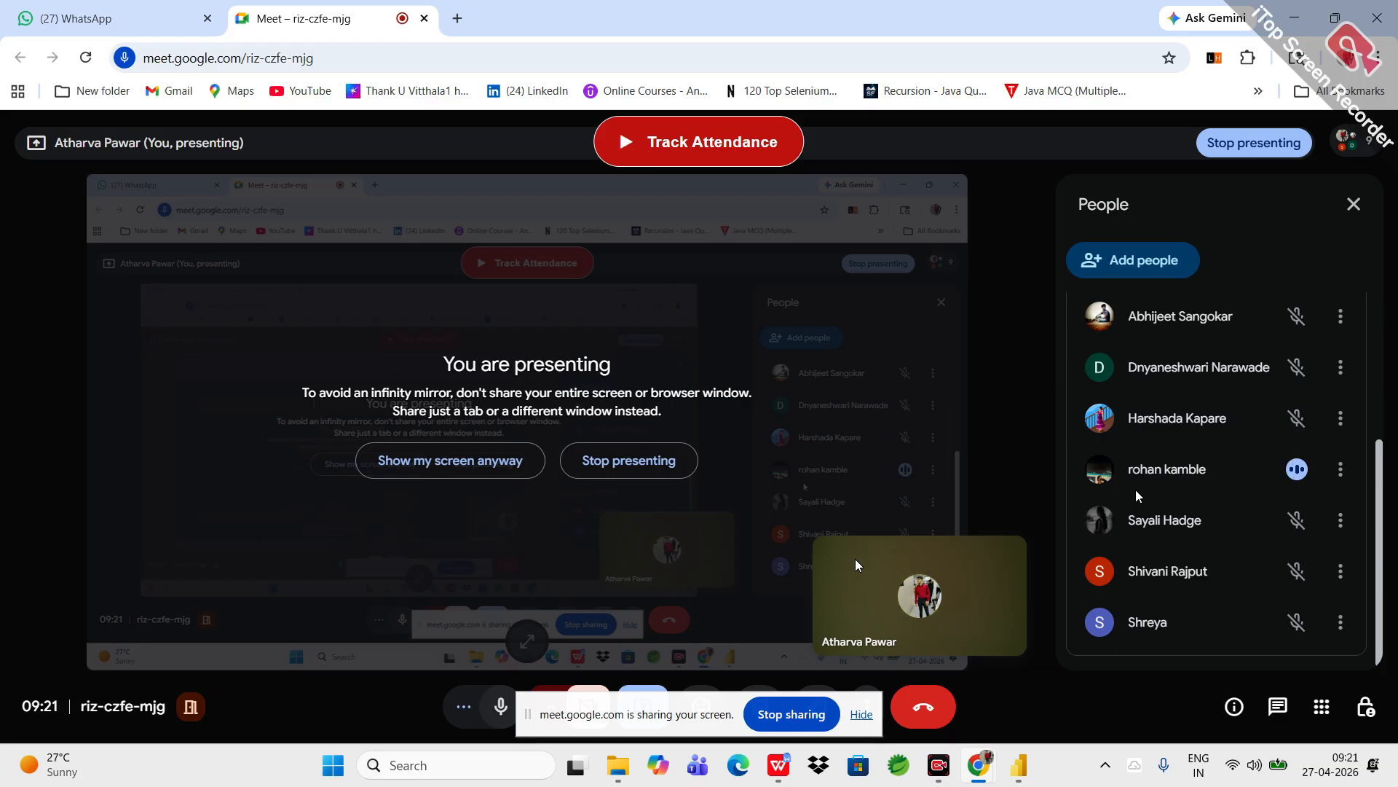
pyautogui.click(1018, 765)
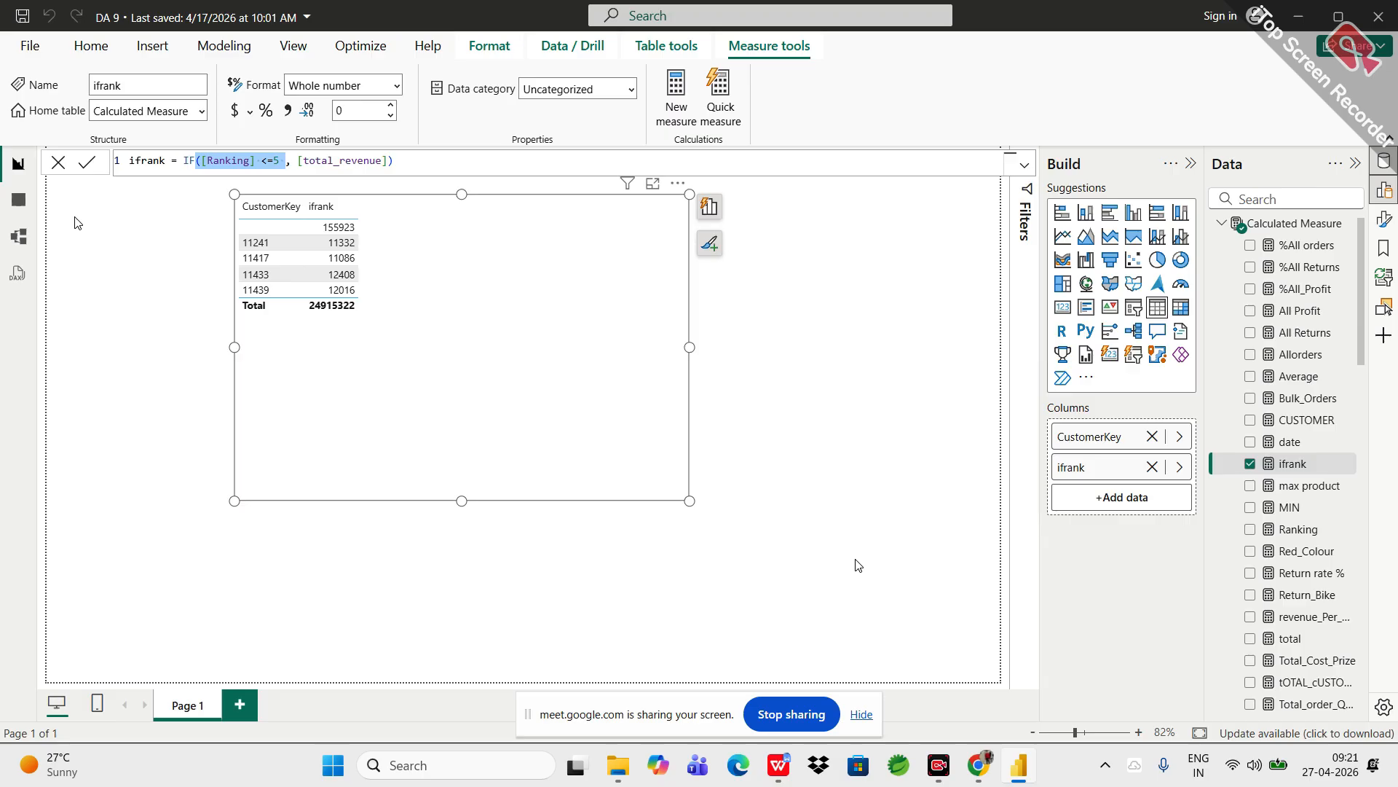
# - Close the ifrank formula editor and delete the table visual from the report page
pyautogui.click(61, 162)
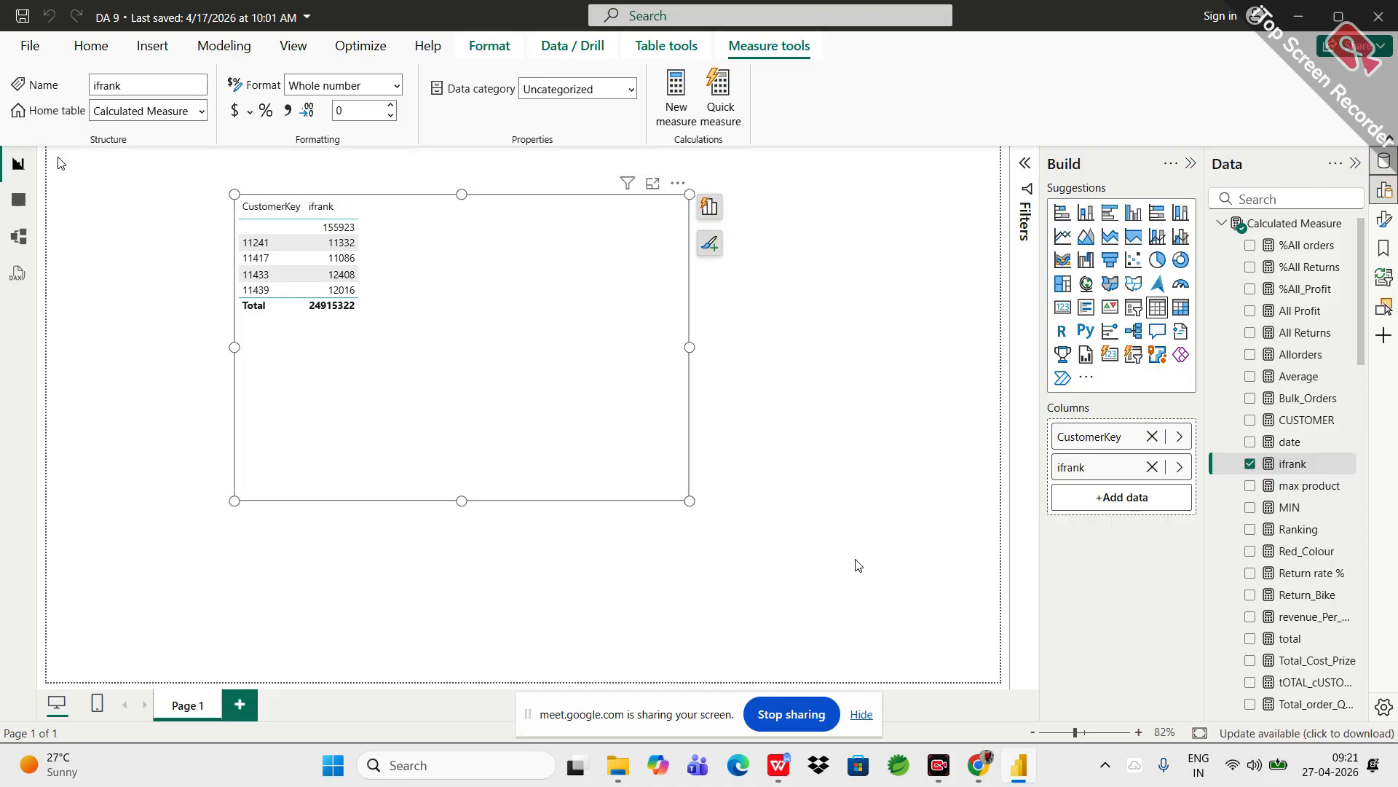
pyautogui.click(678, 183)
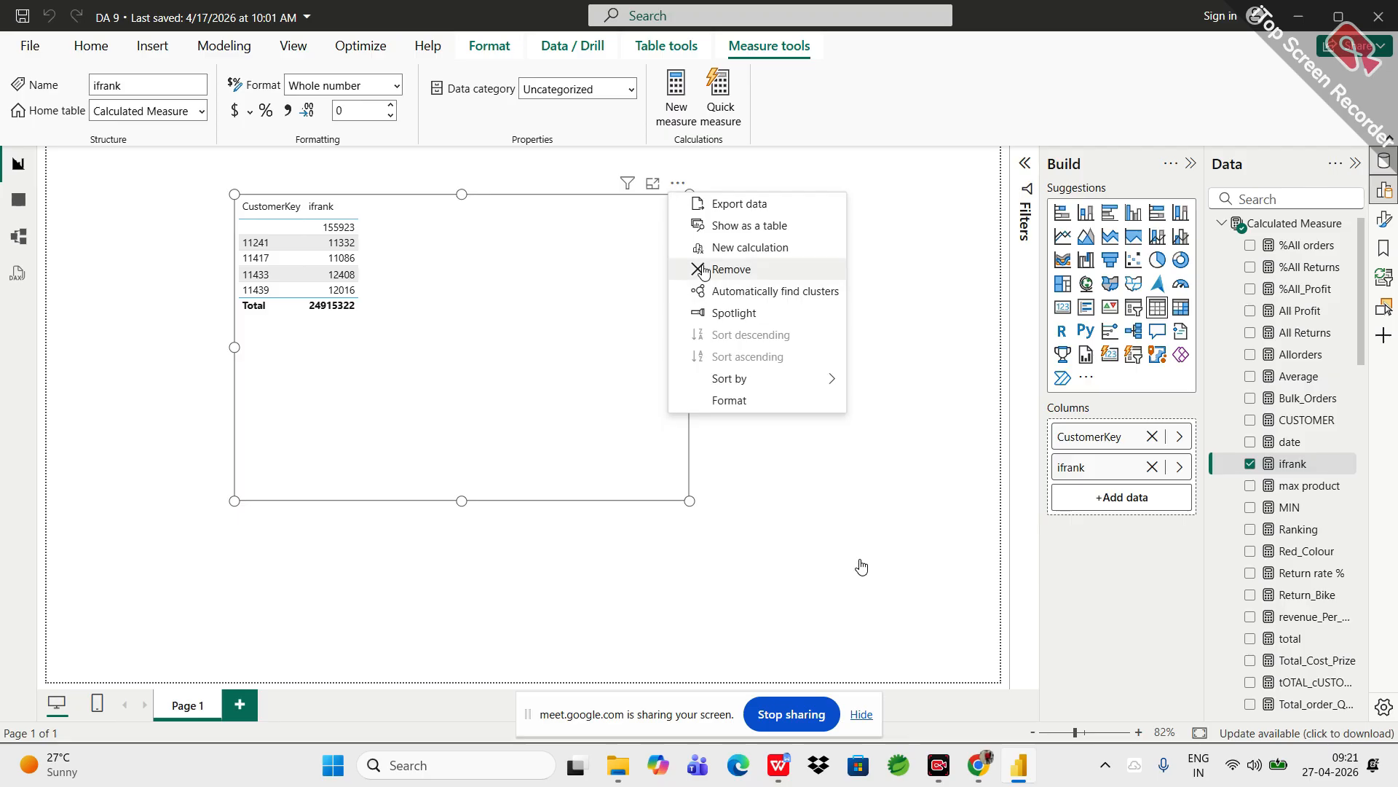
pyautogui.press('Delete')
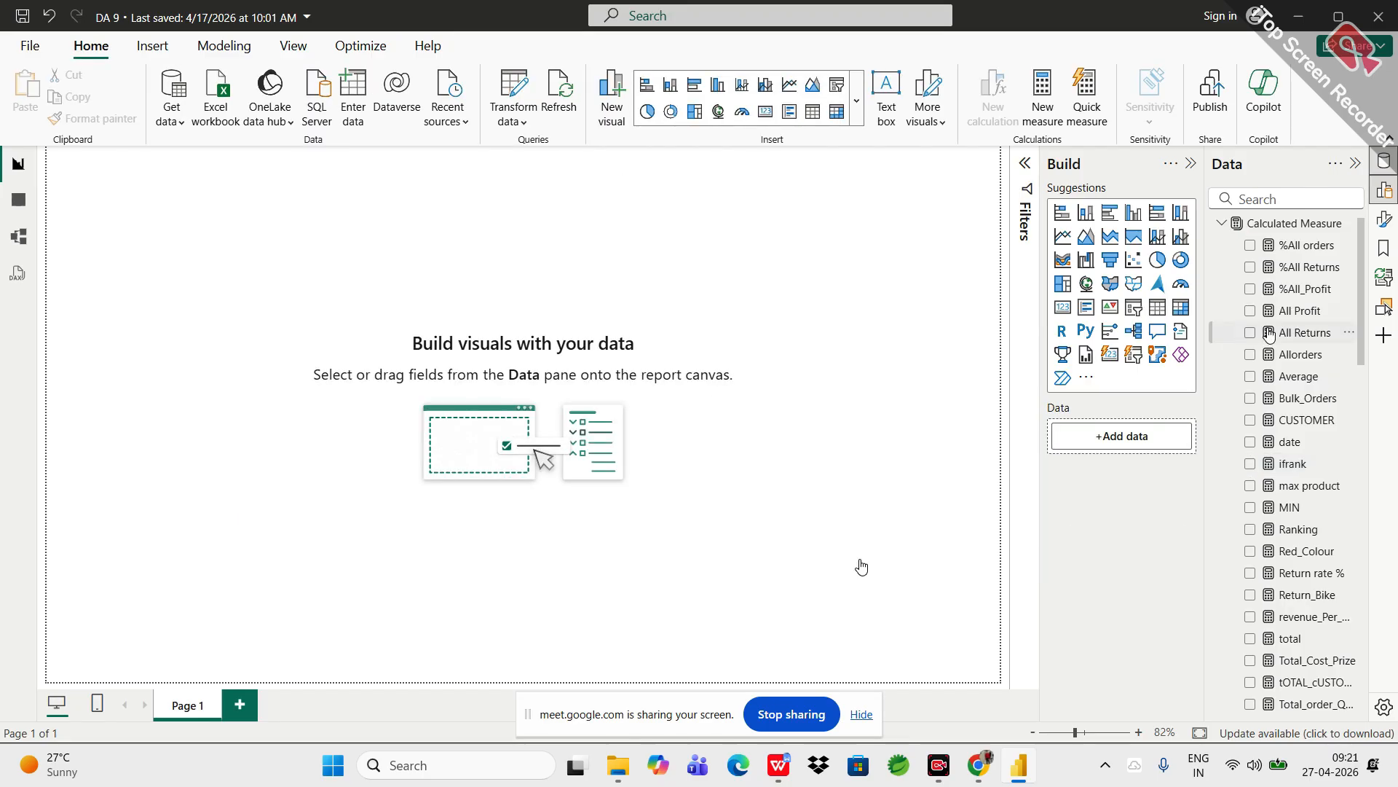
# - Create a new measure named TOPN in the Calculated Measure table and begin its formula with CALCULATE
pyautogui.rightClick(1267, 231)
pyautogui.click(1203, 262)
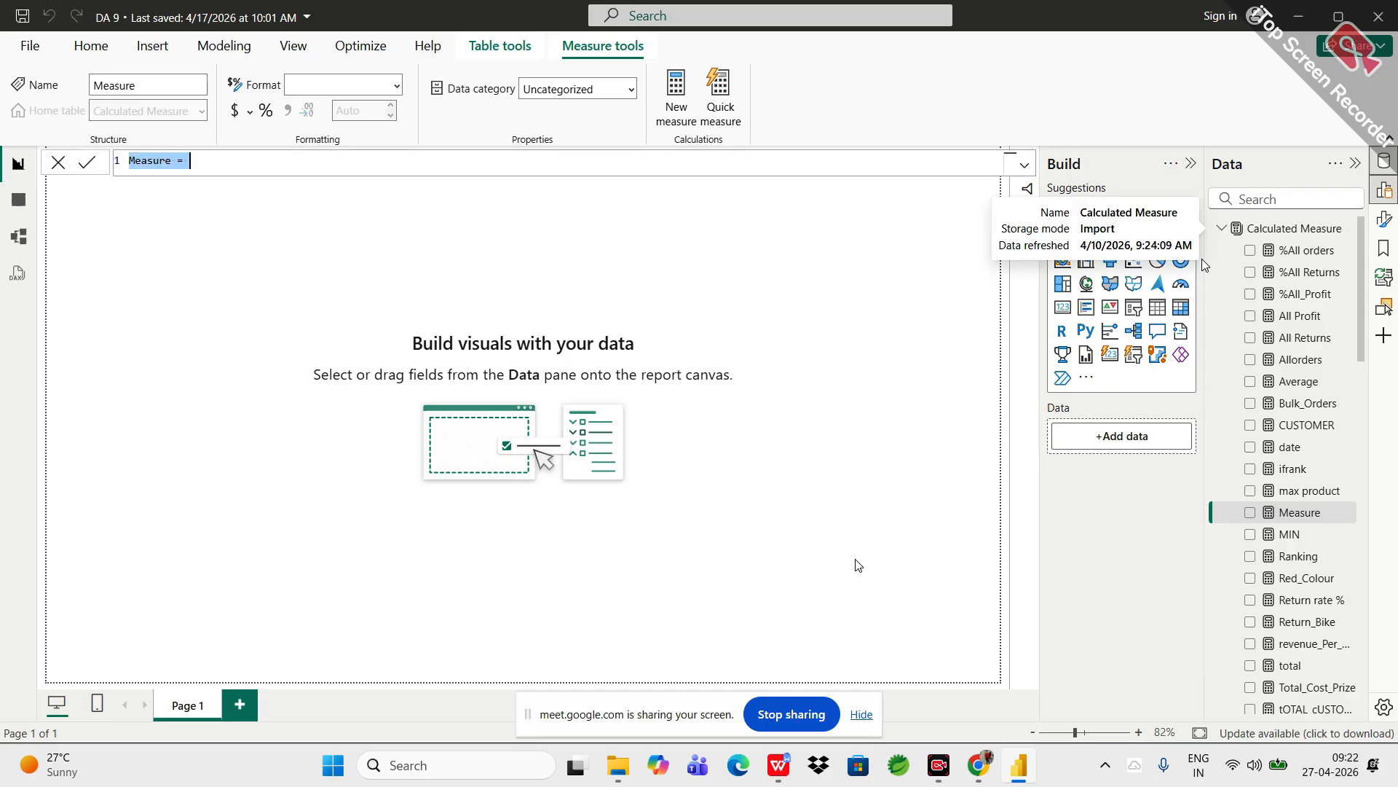
pyautogui.press('BackSpace')
pyautogui.write('TOP')
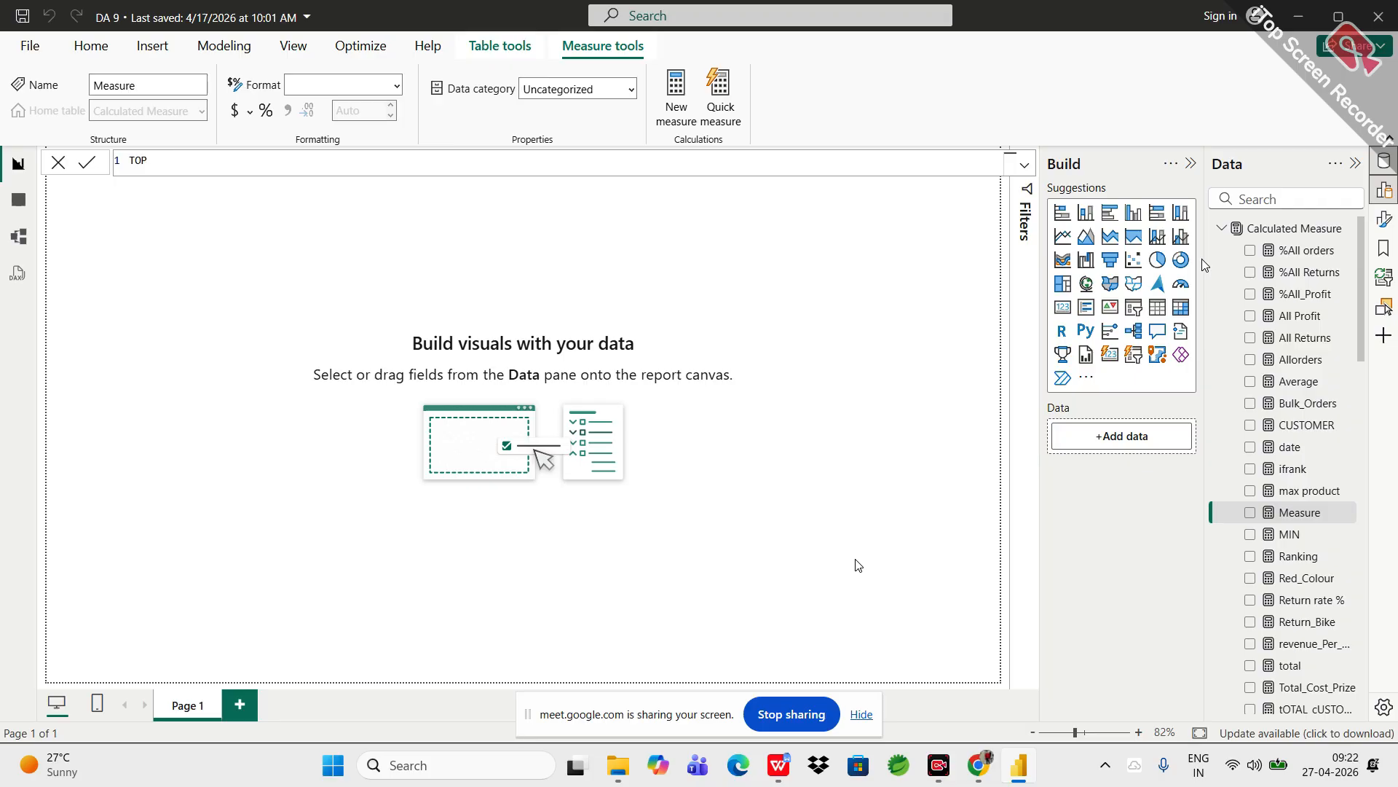
pyautogui.write('N =')
pyautogui.write('cal')
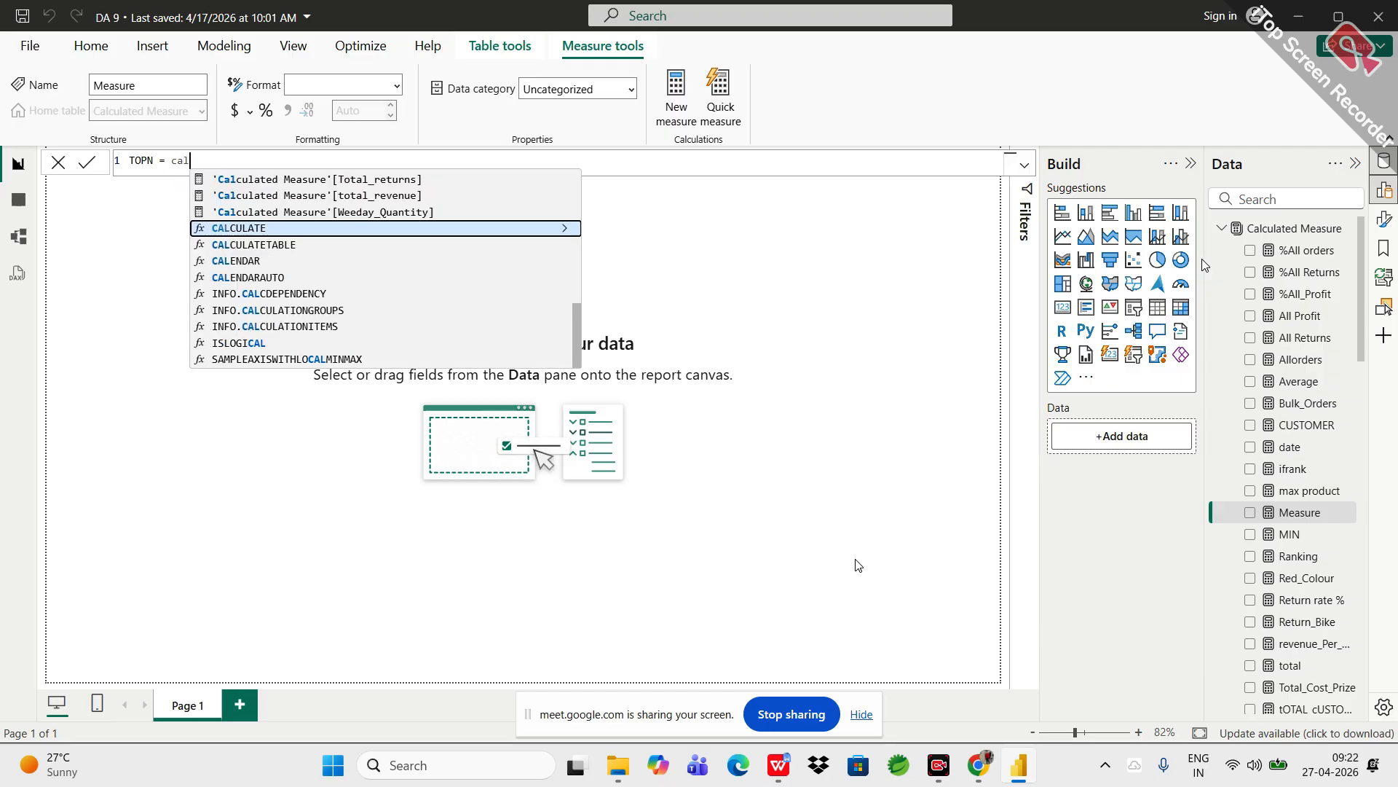
pyautogui.press('Tab')
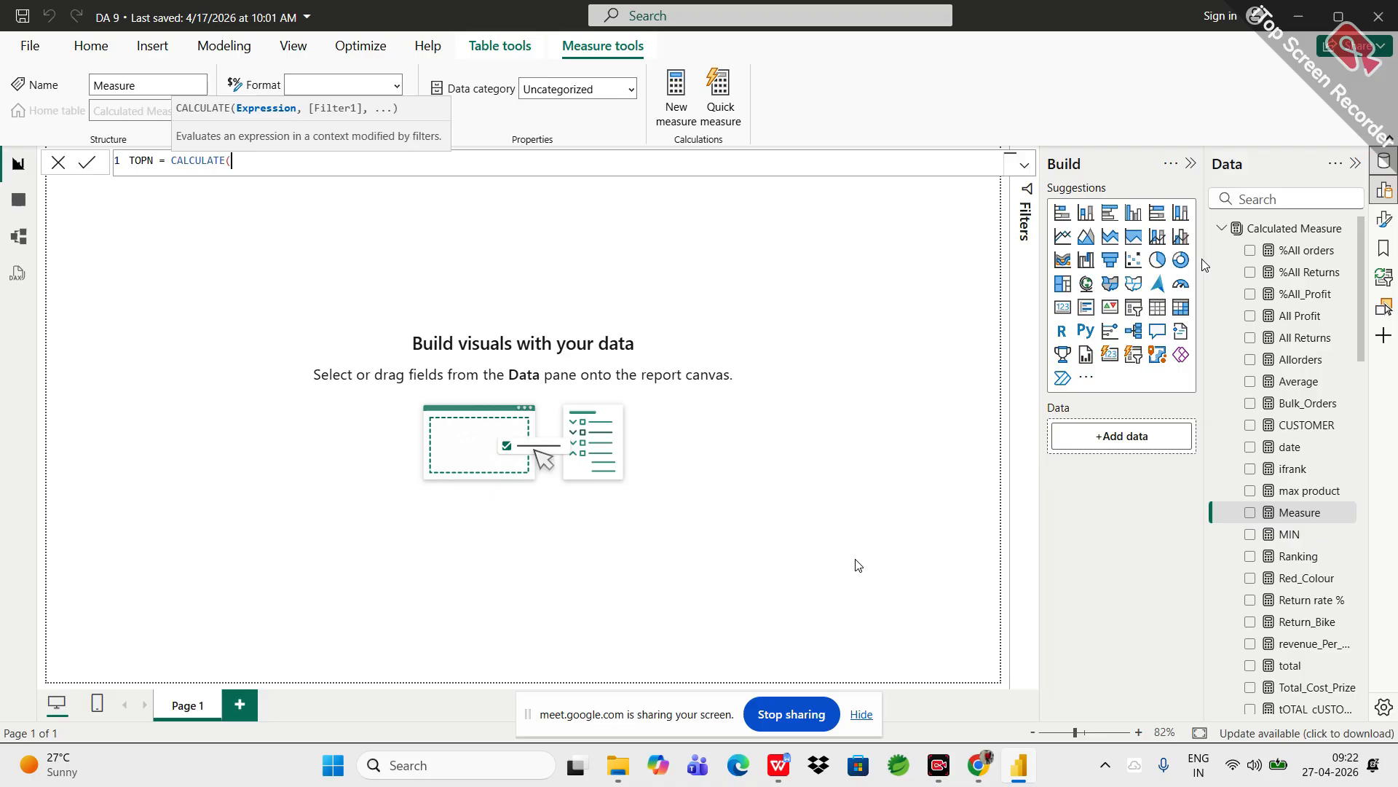
# - Enter the [total_revenue] measure as the expression argument of CALCULATE
pyautogui.write('tota')
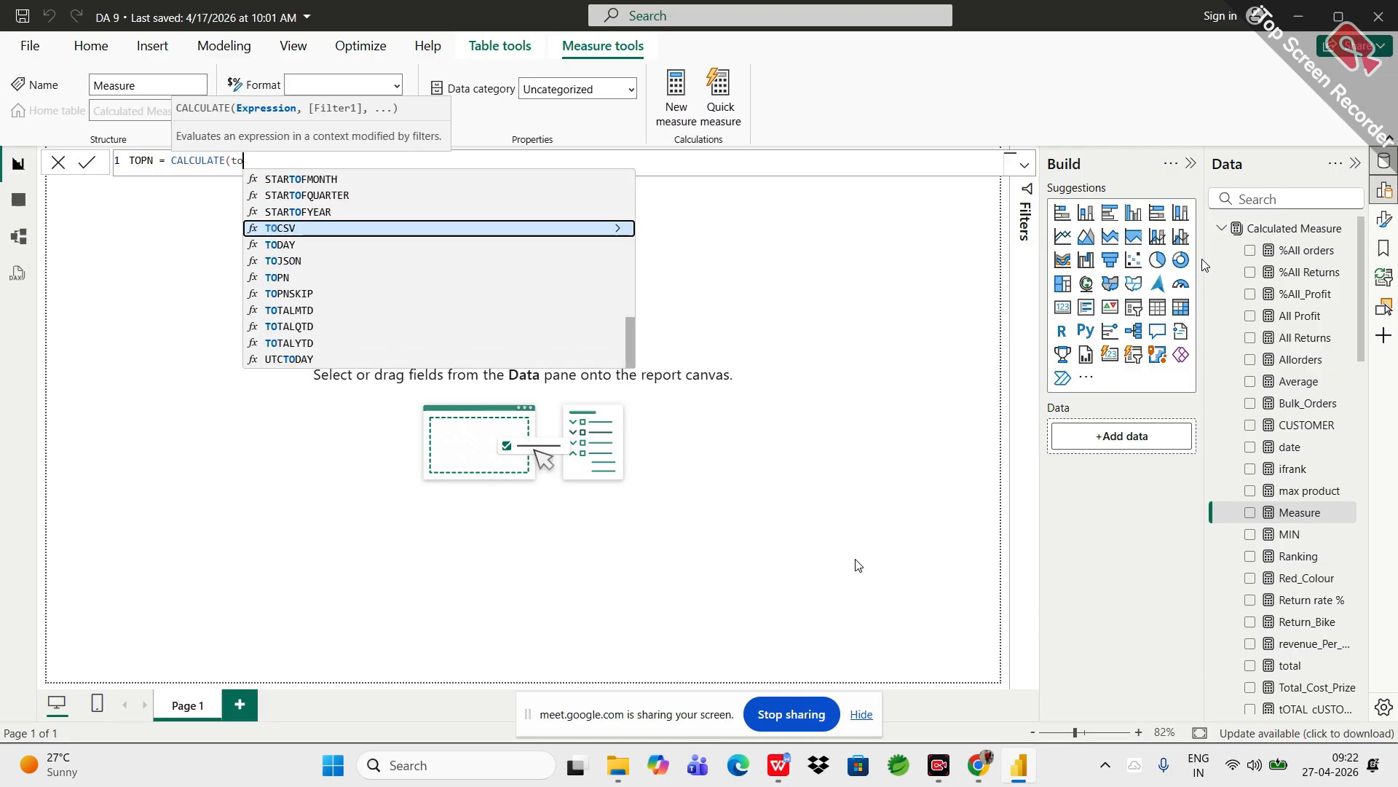
pyautogui.press('Down')
pyautogui.press('Down')
pyautogui.press('Down')
pyautogui.press('Down')
pyautogui.press('Down')
pyautogui.press('Down')
pyautogui.press('Down')
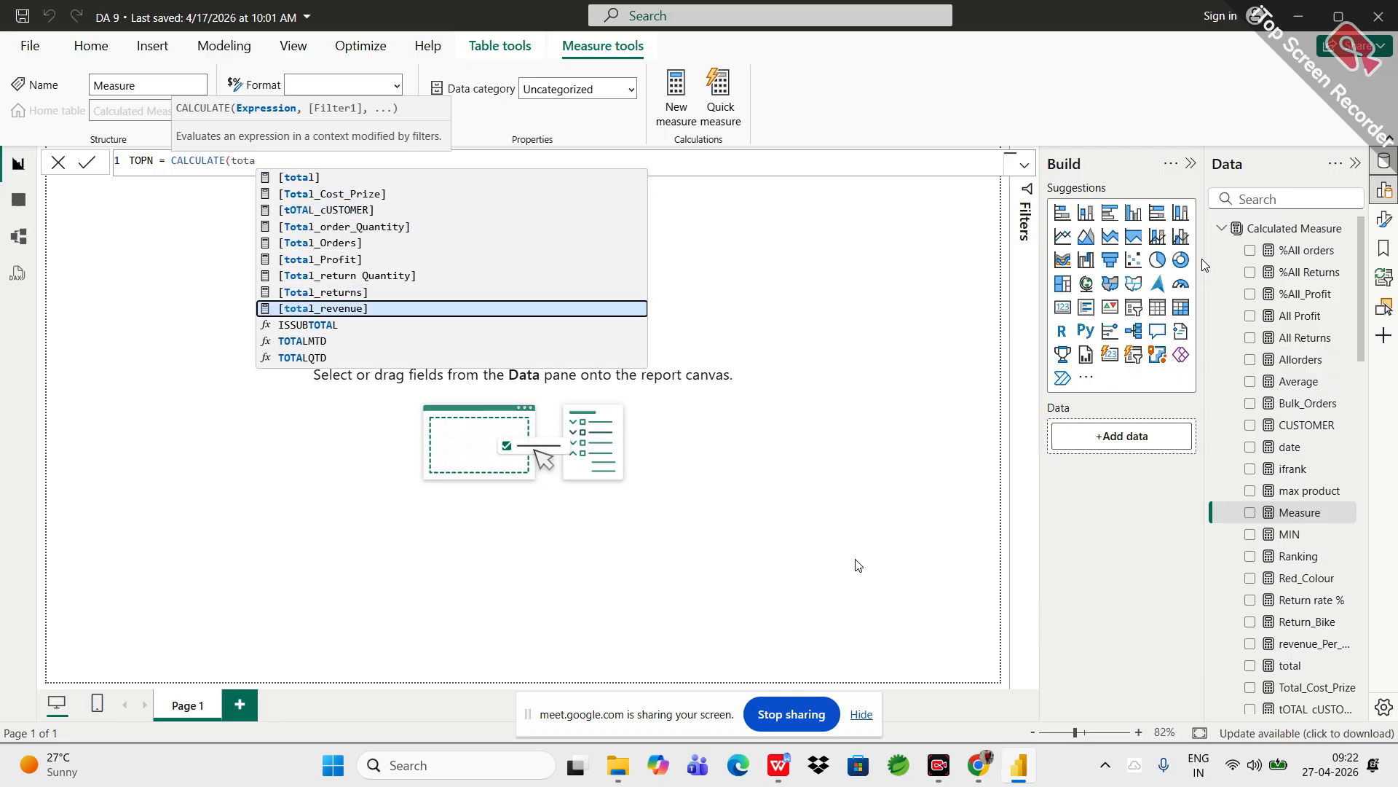
pyautogui.press('Tab')
pyautogui.write(',')
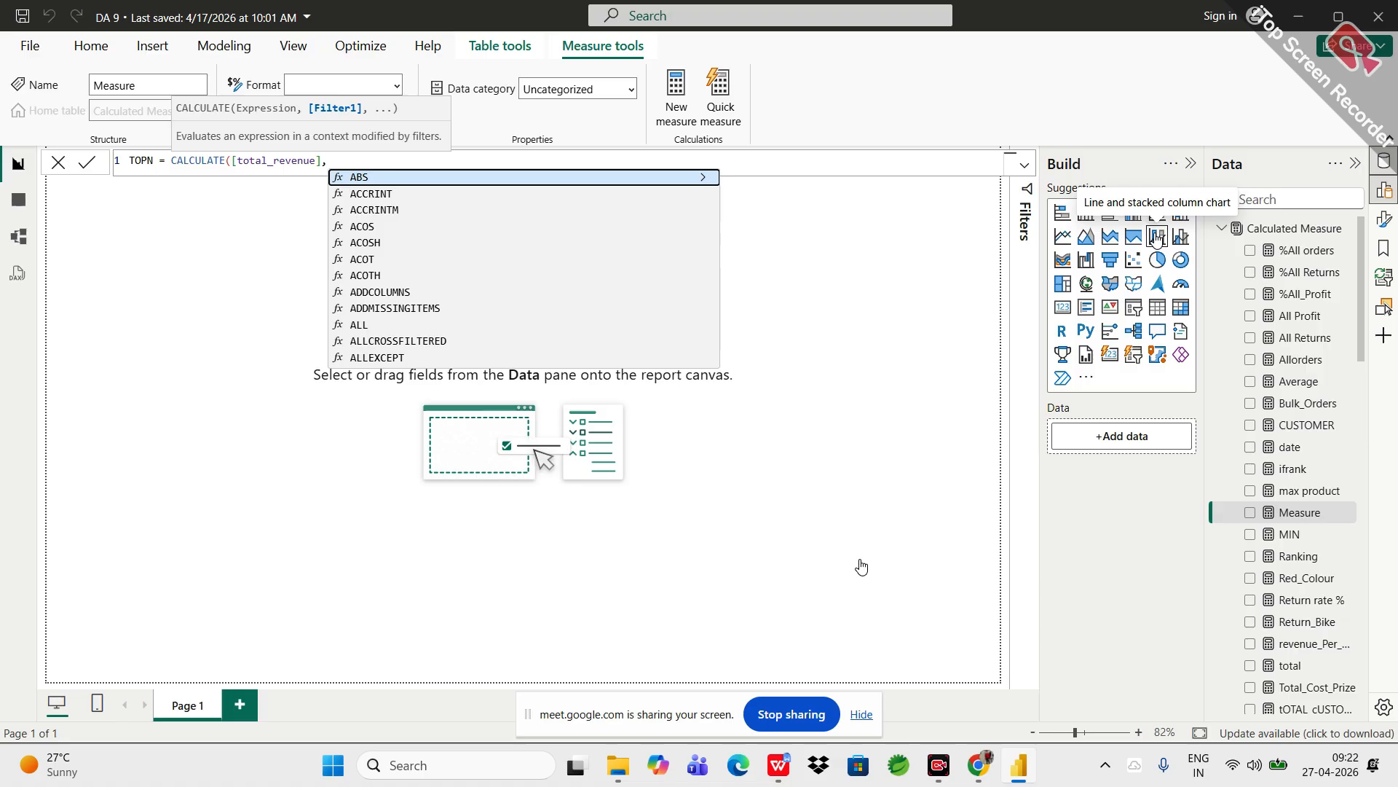
# - Begin a TOPN function as CALCULATE's filter argument, with 5 as its N_Value
pyautogui.write('top')
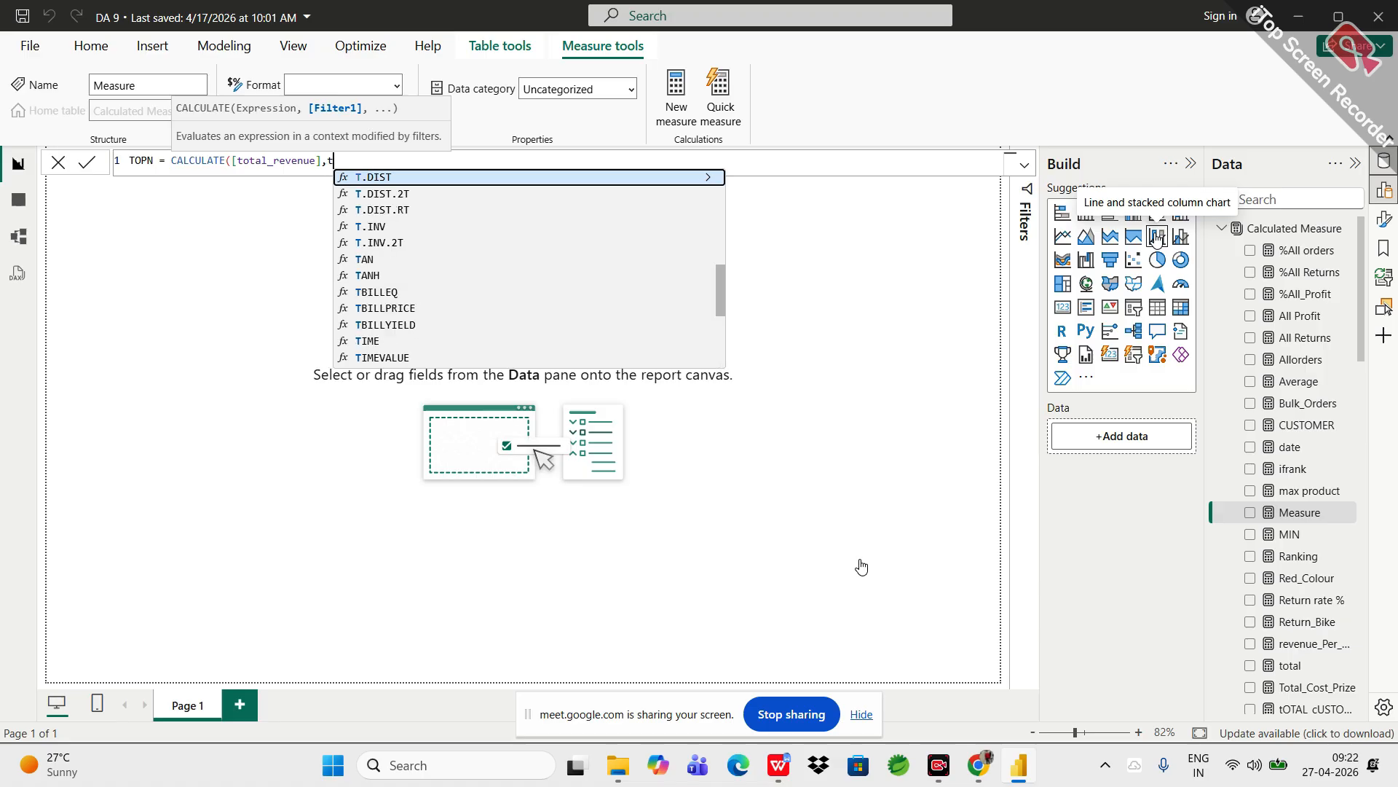
pyautogui.hotkey('shift', 'Return')
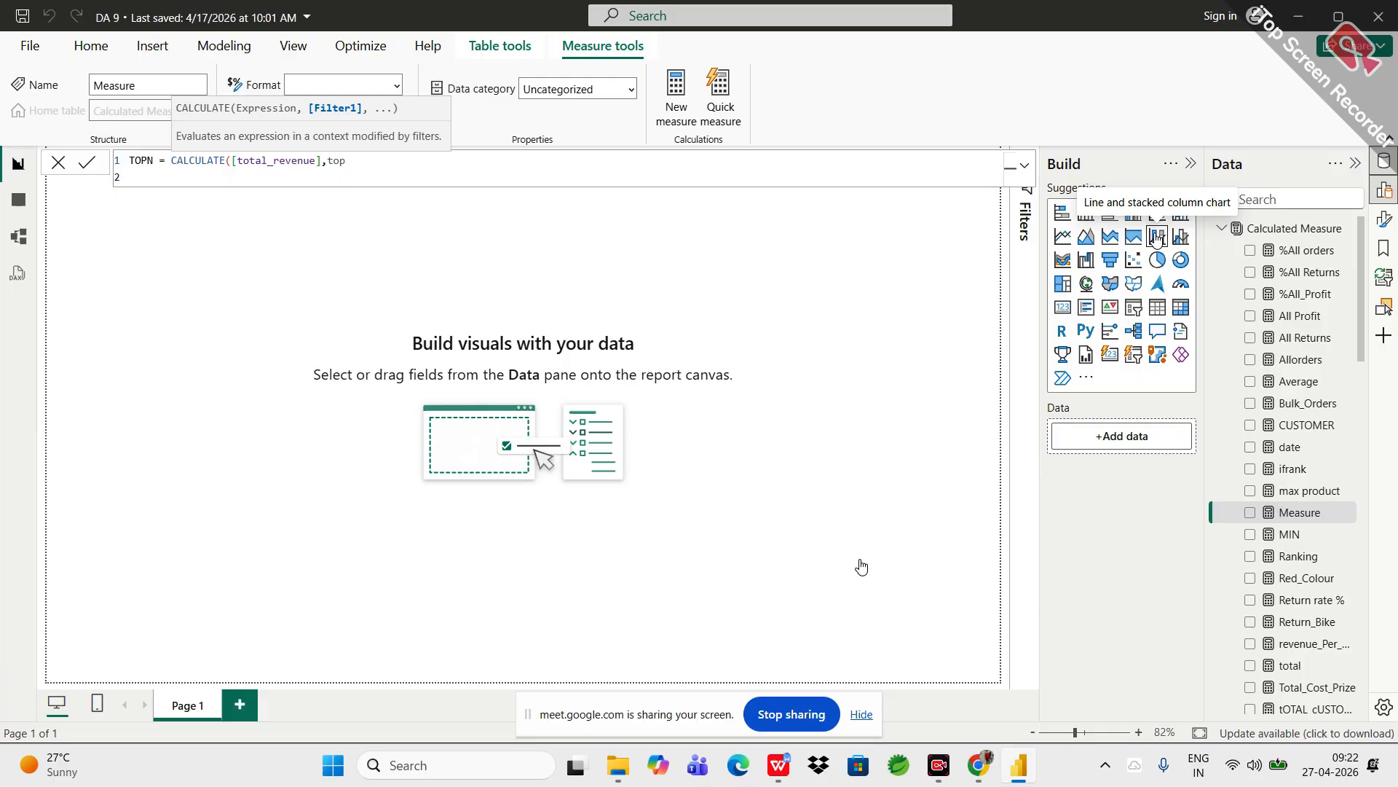
pyautogui.press('BackSpace')
pyautogui.press('BackSpace')
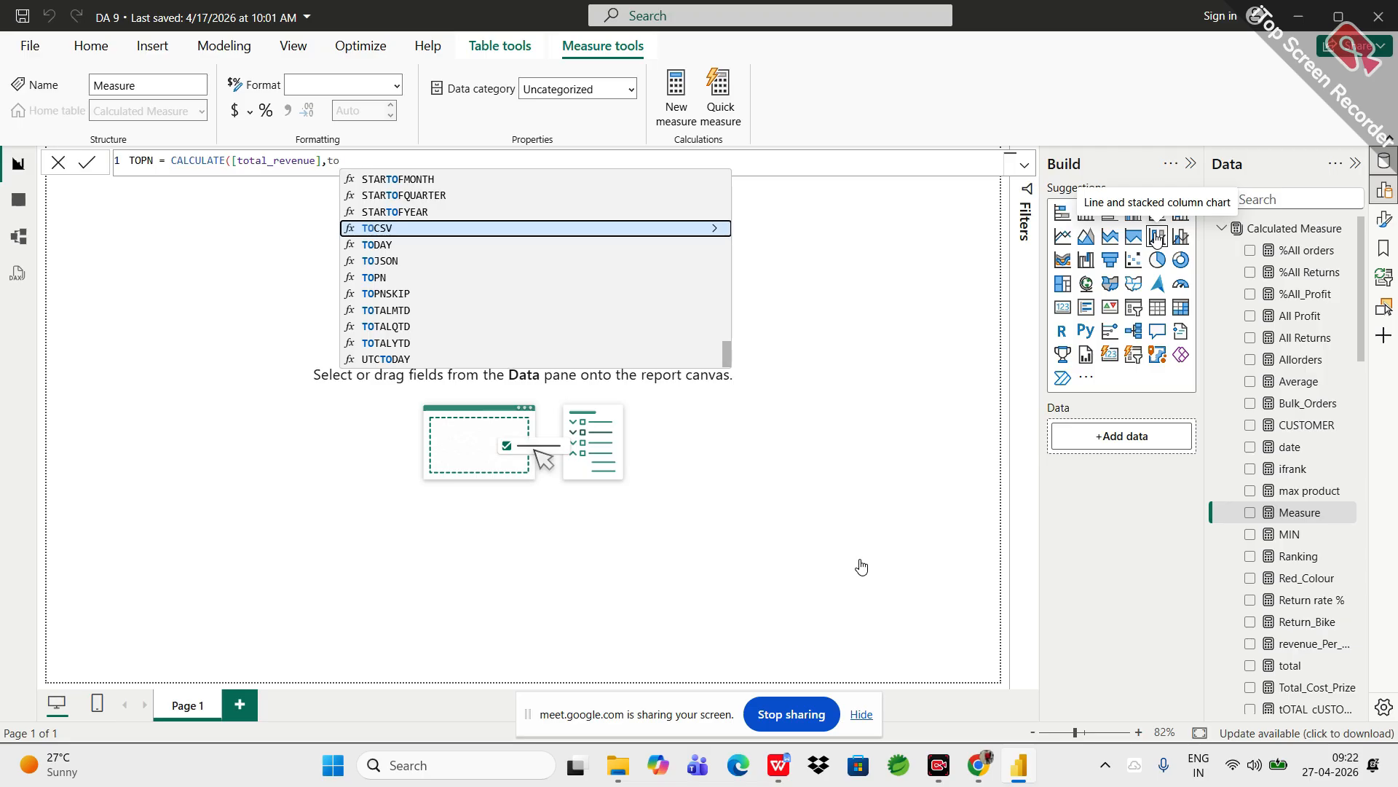
pyautogui.write('p')
pyautogui.press('Tab')
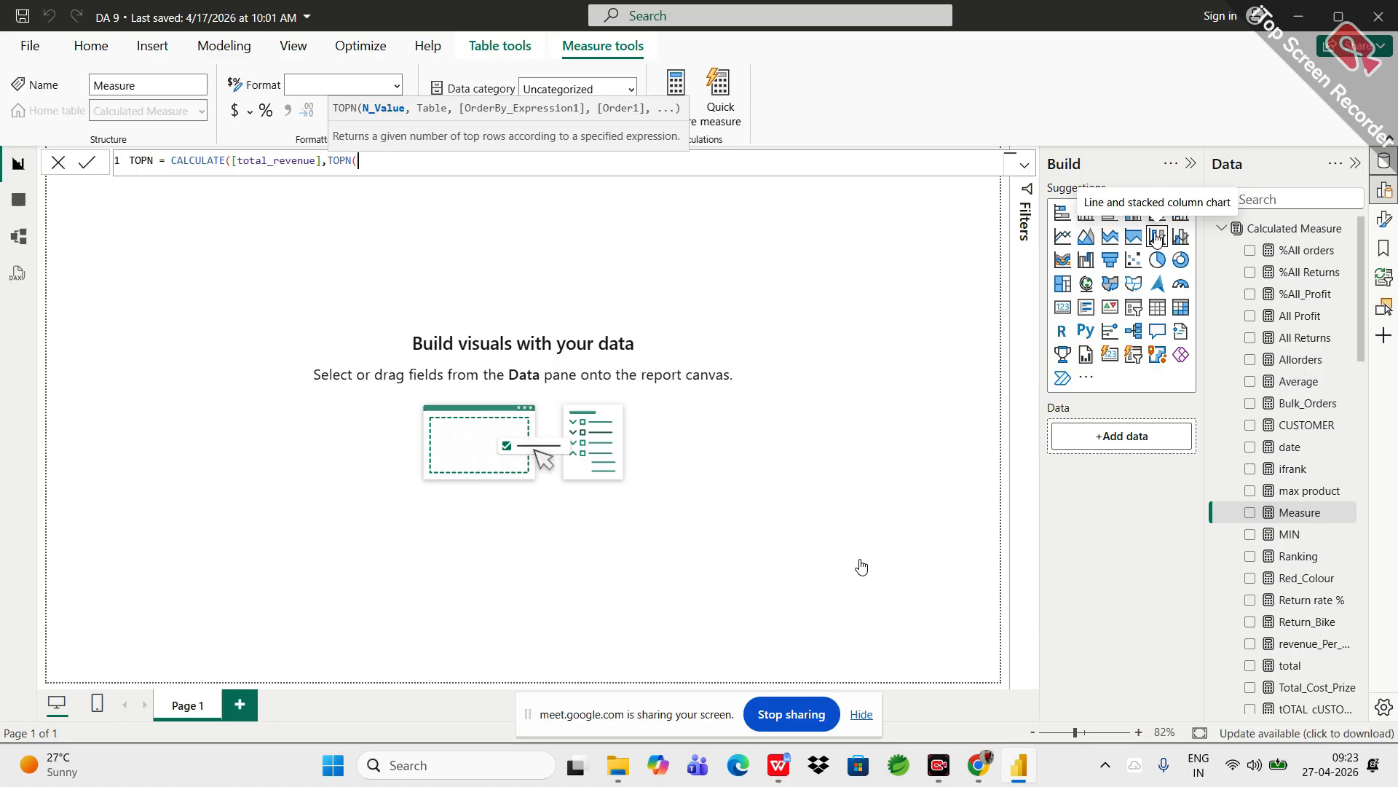
pyautogui.write('5')
pyautogui.write(',')
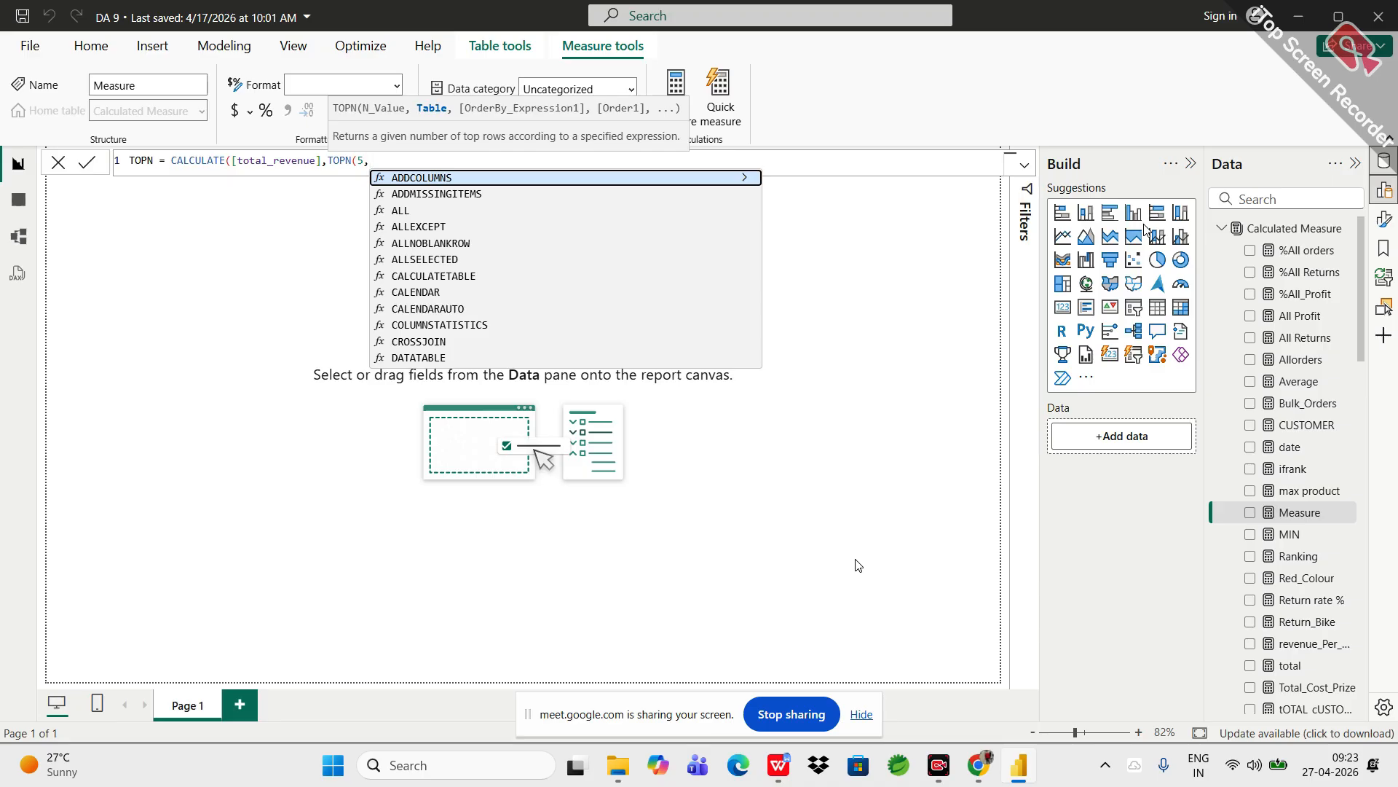
# - Enter ALL('Customer Lookup') as the table argument of TOPN
pyautogui.write('all')
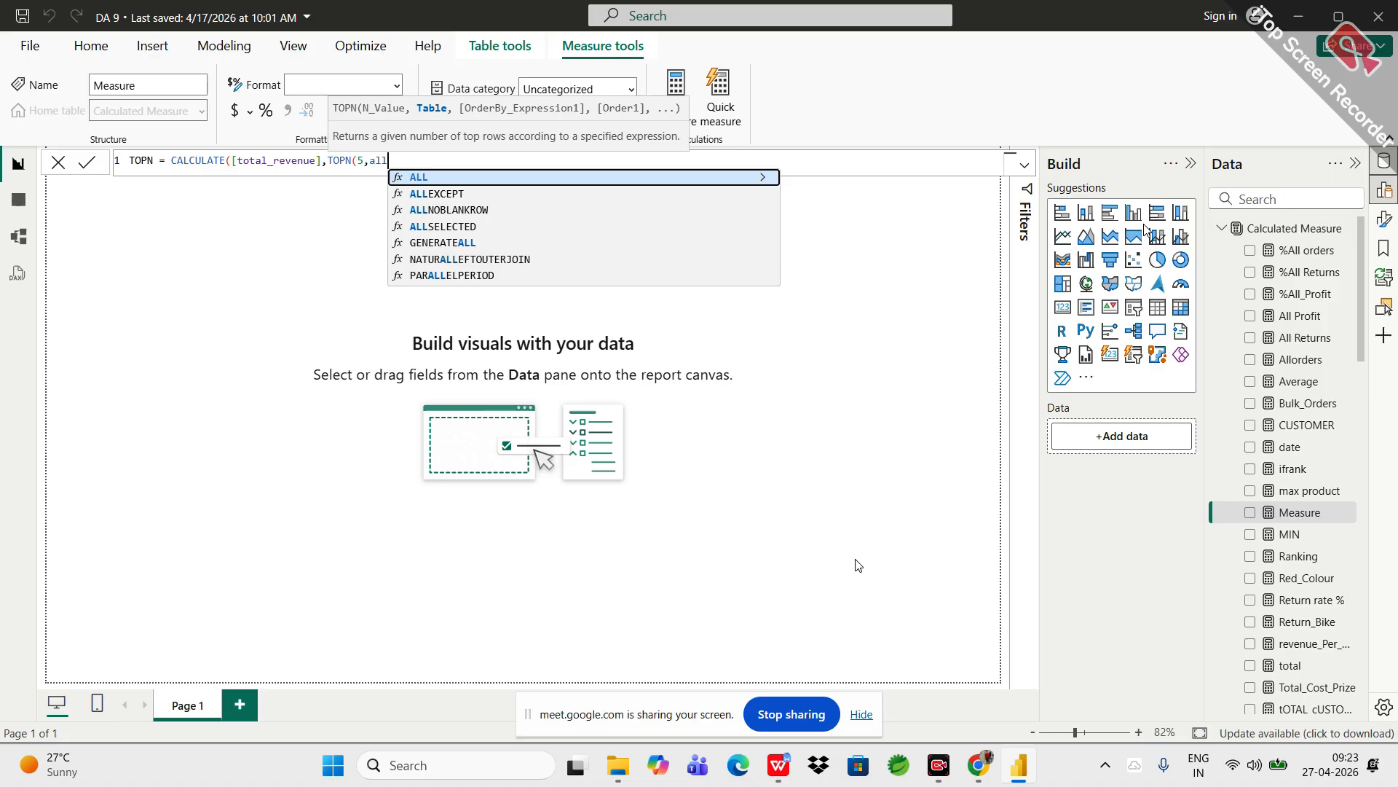
pyautogui.press('Tab')
pyautogui.press('Down')
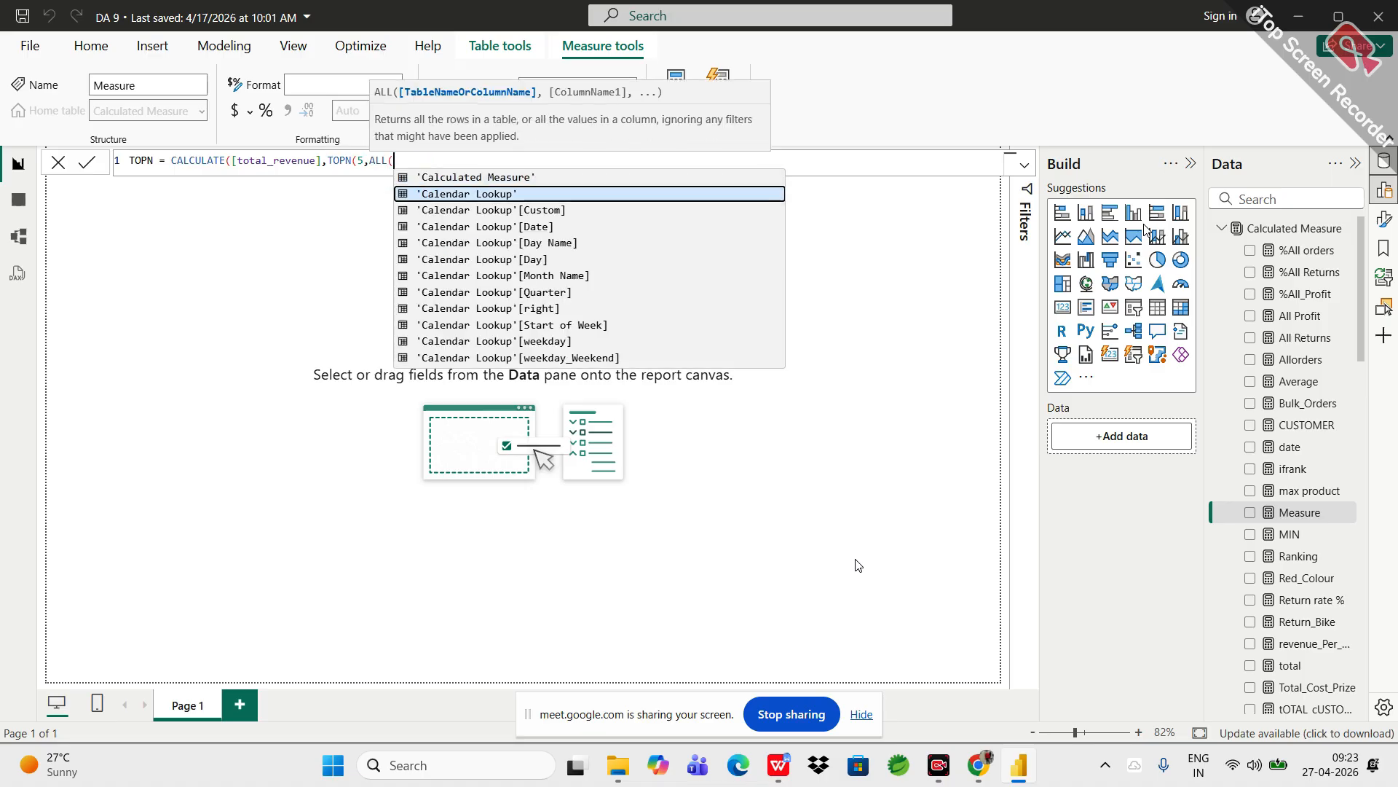
pyautogui.write('cust')
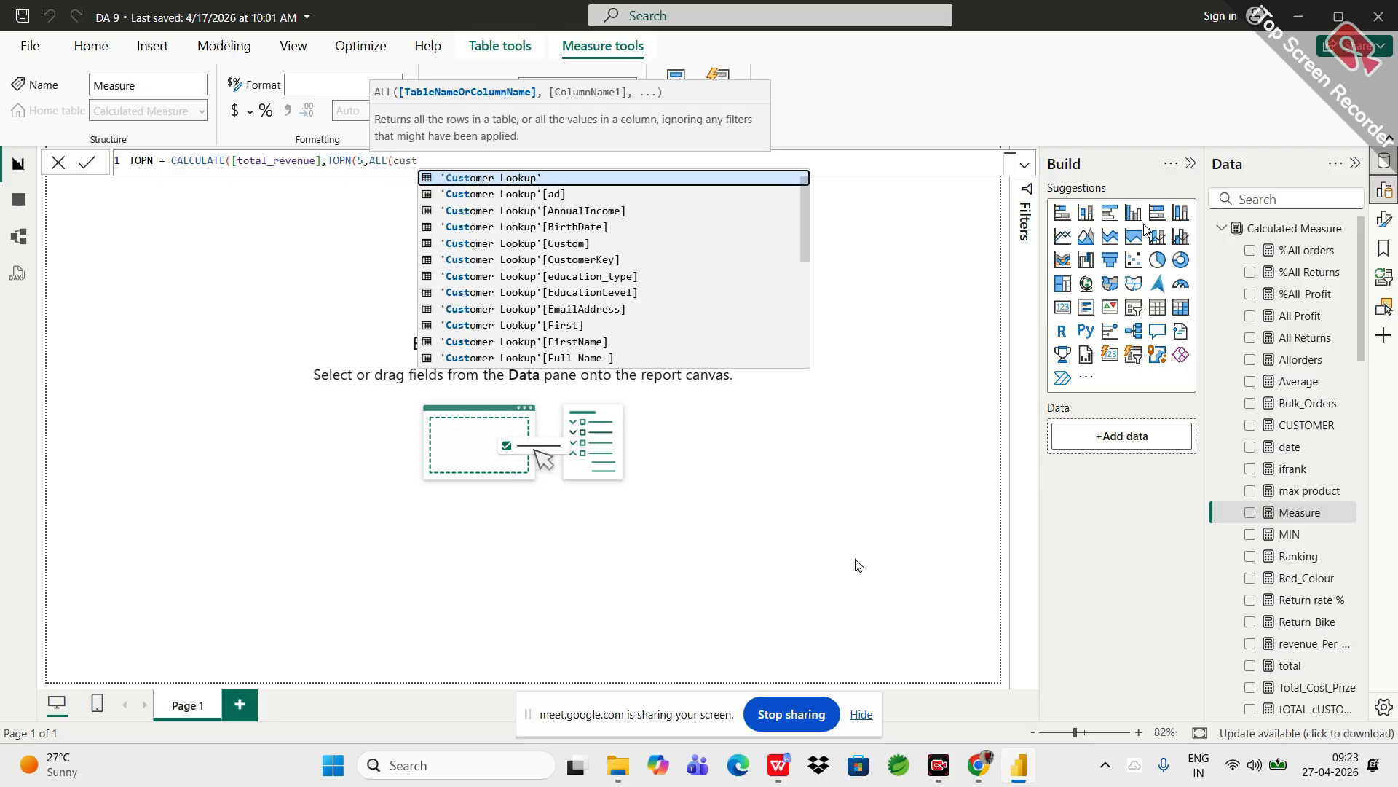
pyautogui.press('Tab')
pyautogui.write(')')
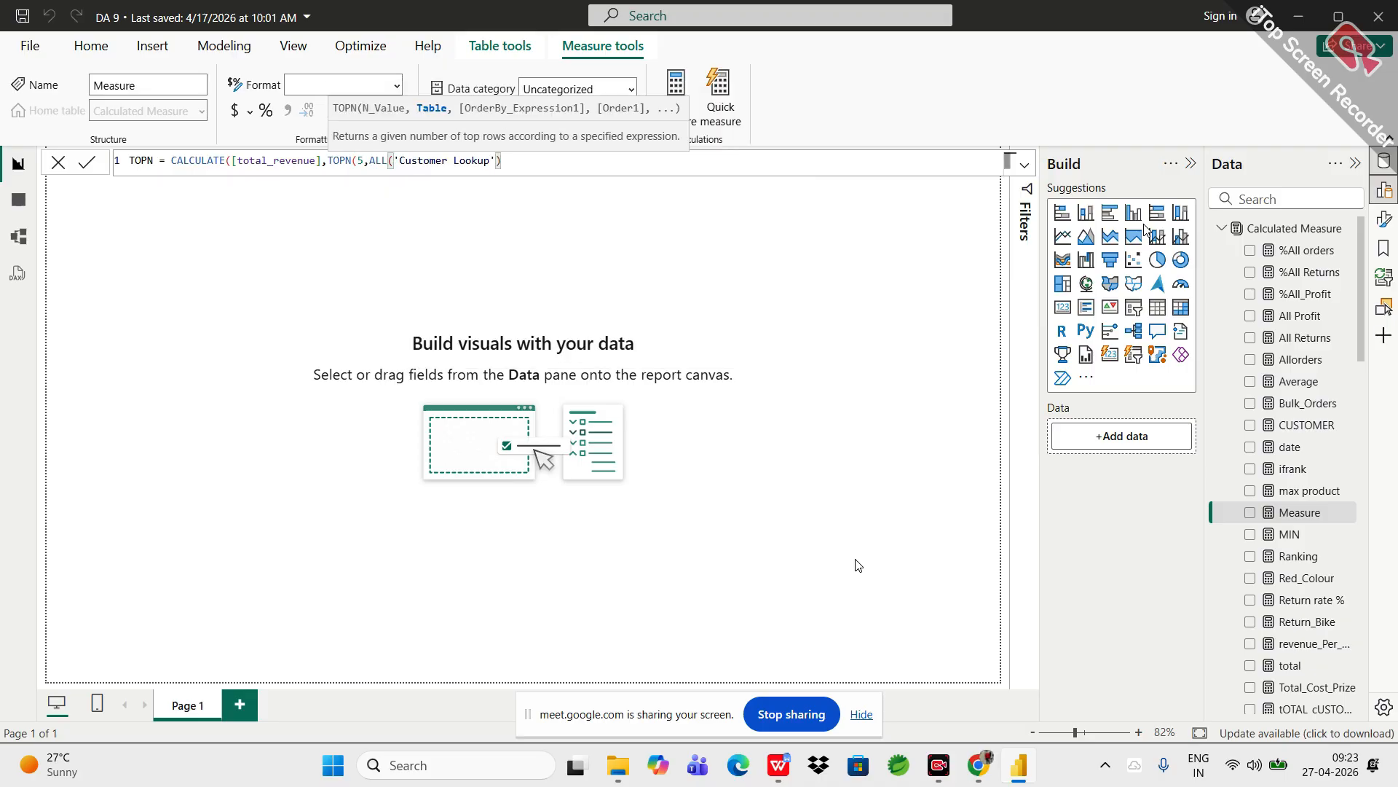
pyautogui.write(',')
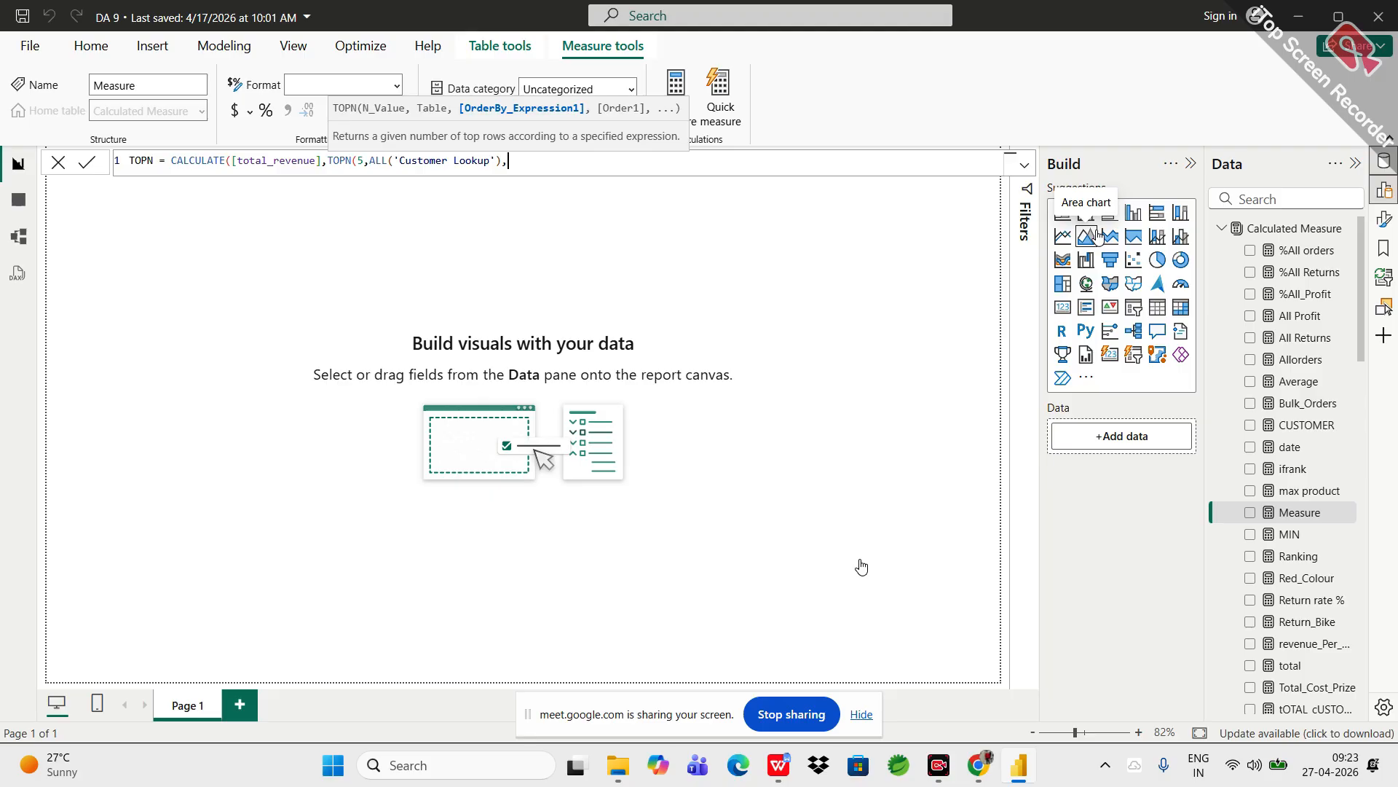
# - Use the [total_revenue] measure as the order-by expression of TOPN
pyautogui.write('tota')
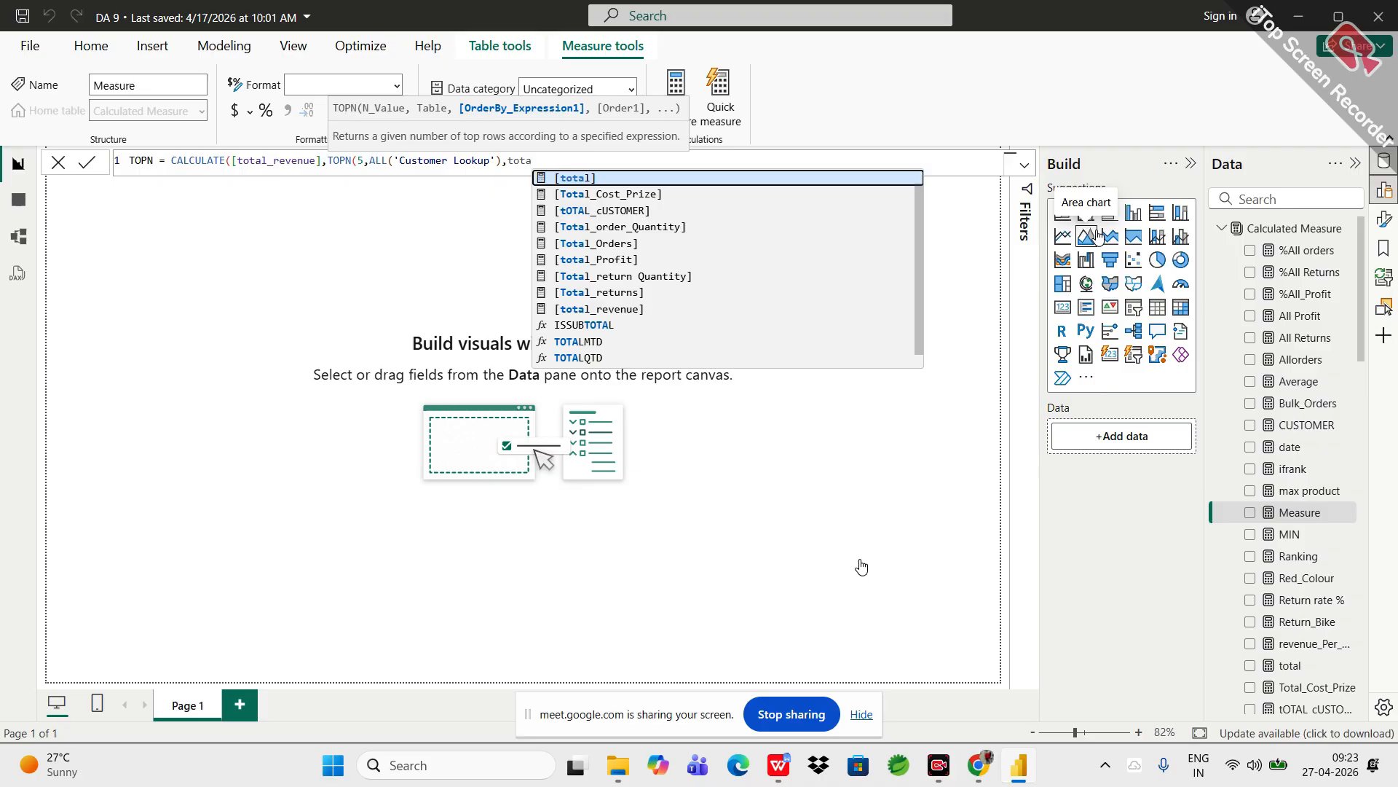
pyautogui.press('Down')
pyautogui.press('Down')
pyautogui.press('Down')
pyautogui.press('Down')
pyautogui.press('Tab')
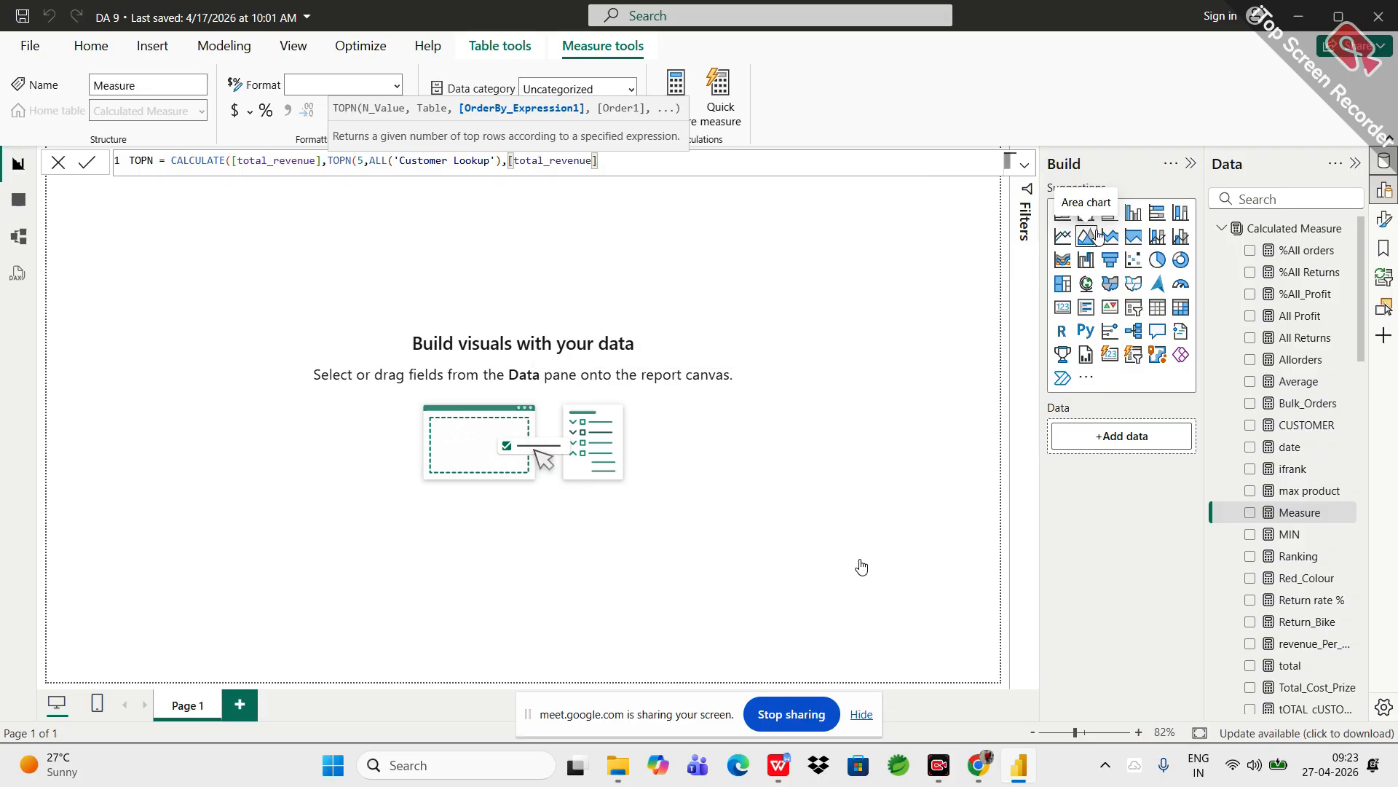
# - Set the TOPN sort order to DESC, close both functions and commit the measure
pyautogui.write(',')
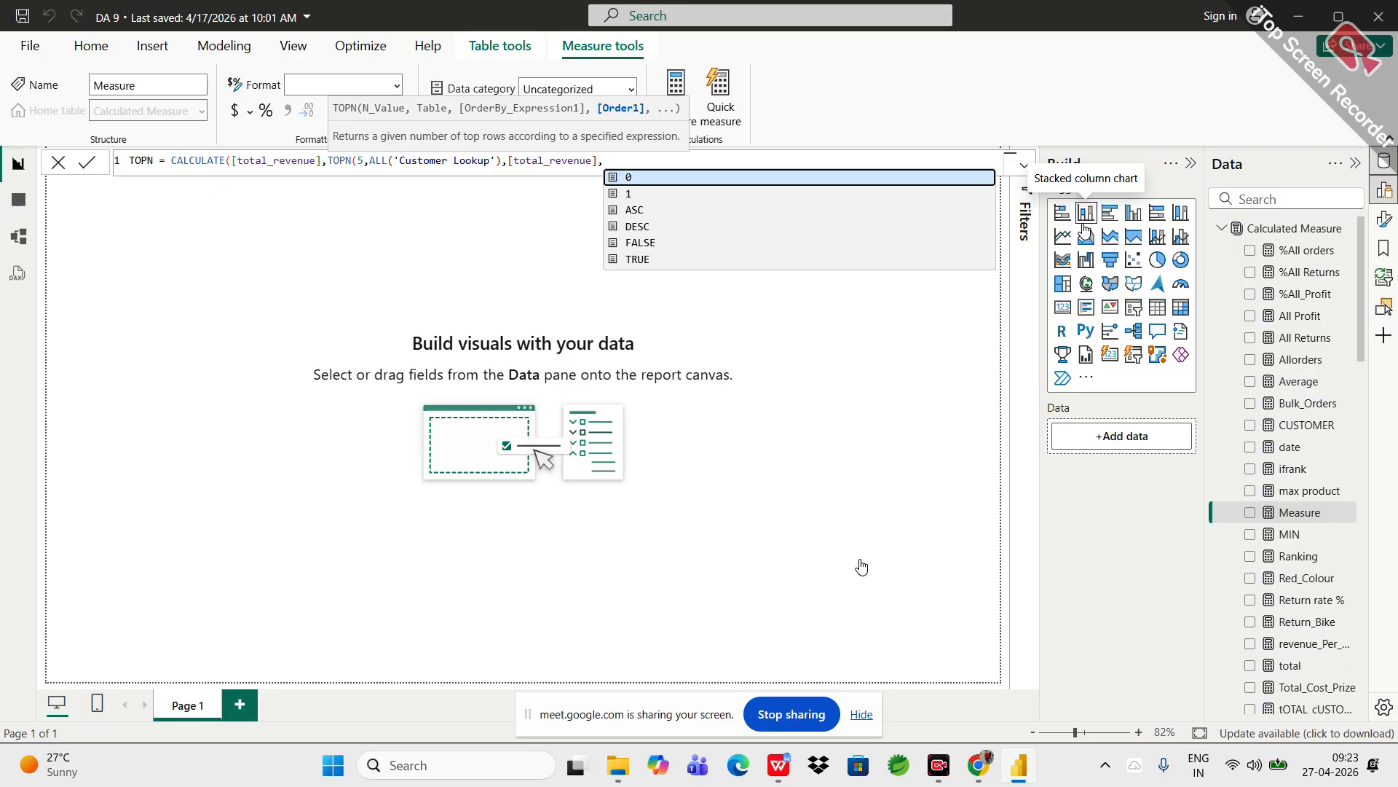
pyautogui.press('Down')
pyautogui.press('Down')
pyautogui.press('Down')
pyautogui.press('Tab')
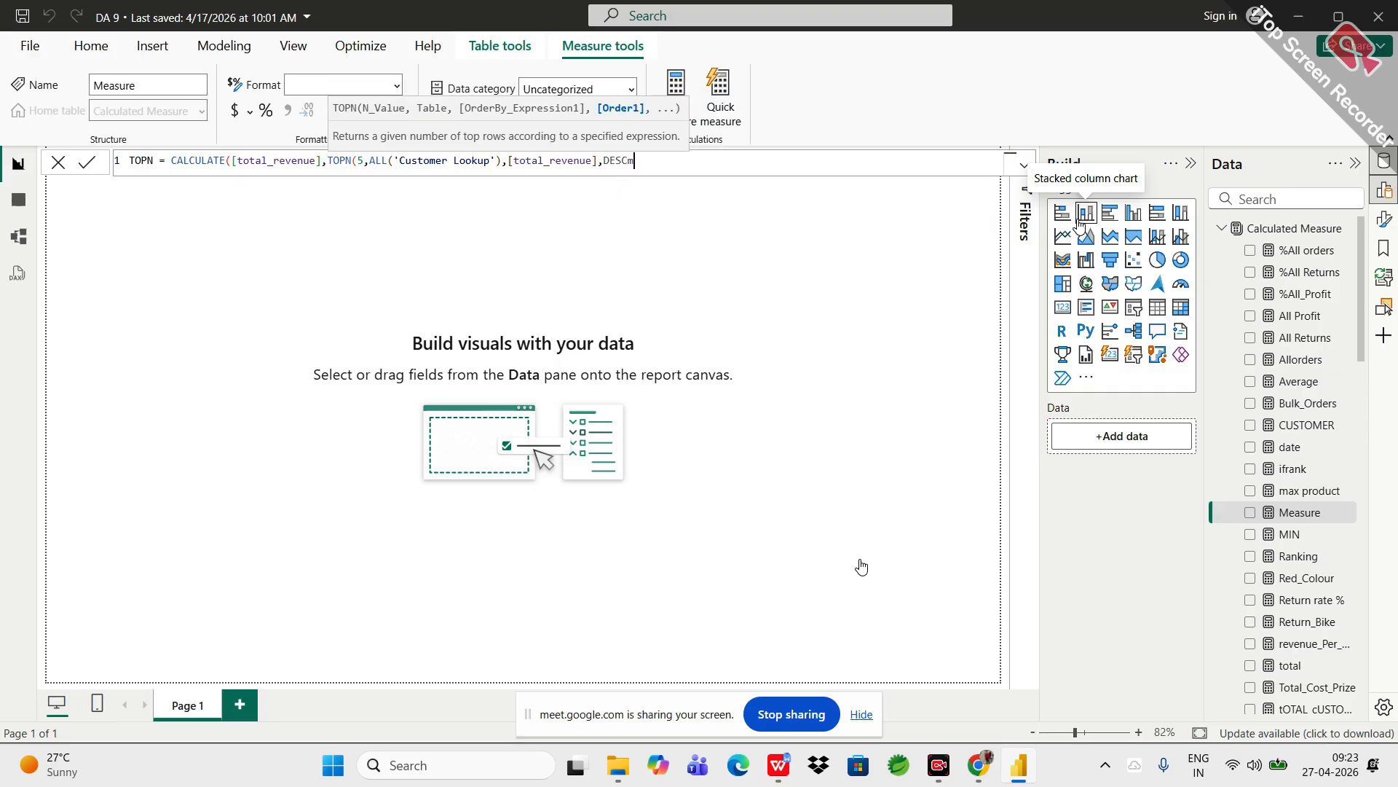
pyautogui.write(',')
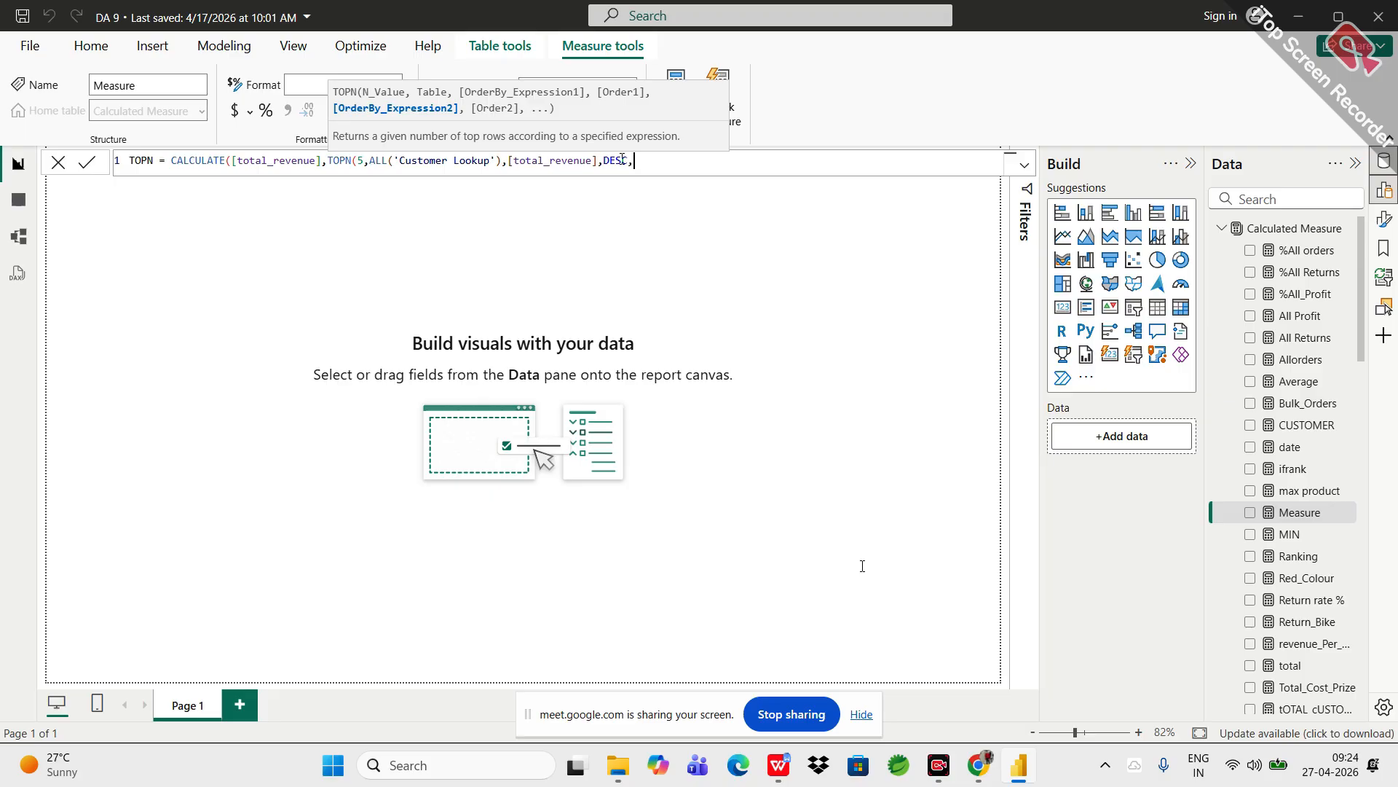
pyautogui.press('BackSpace')
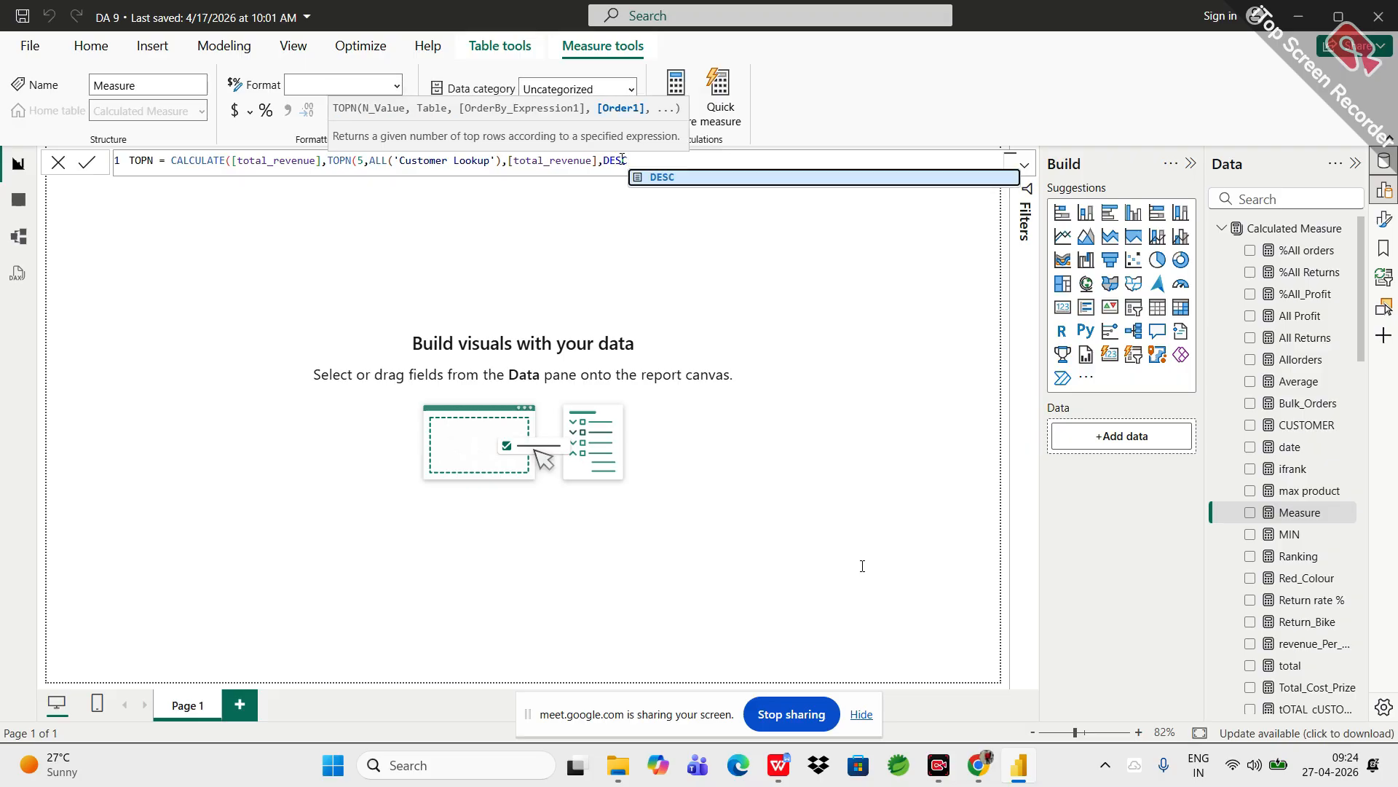
pyautogui.write('))')
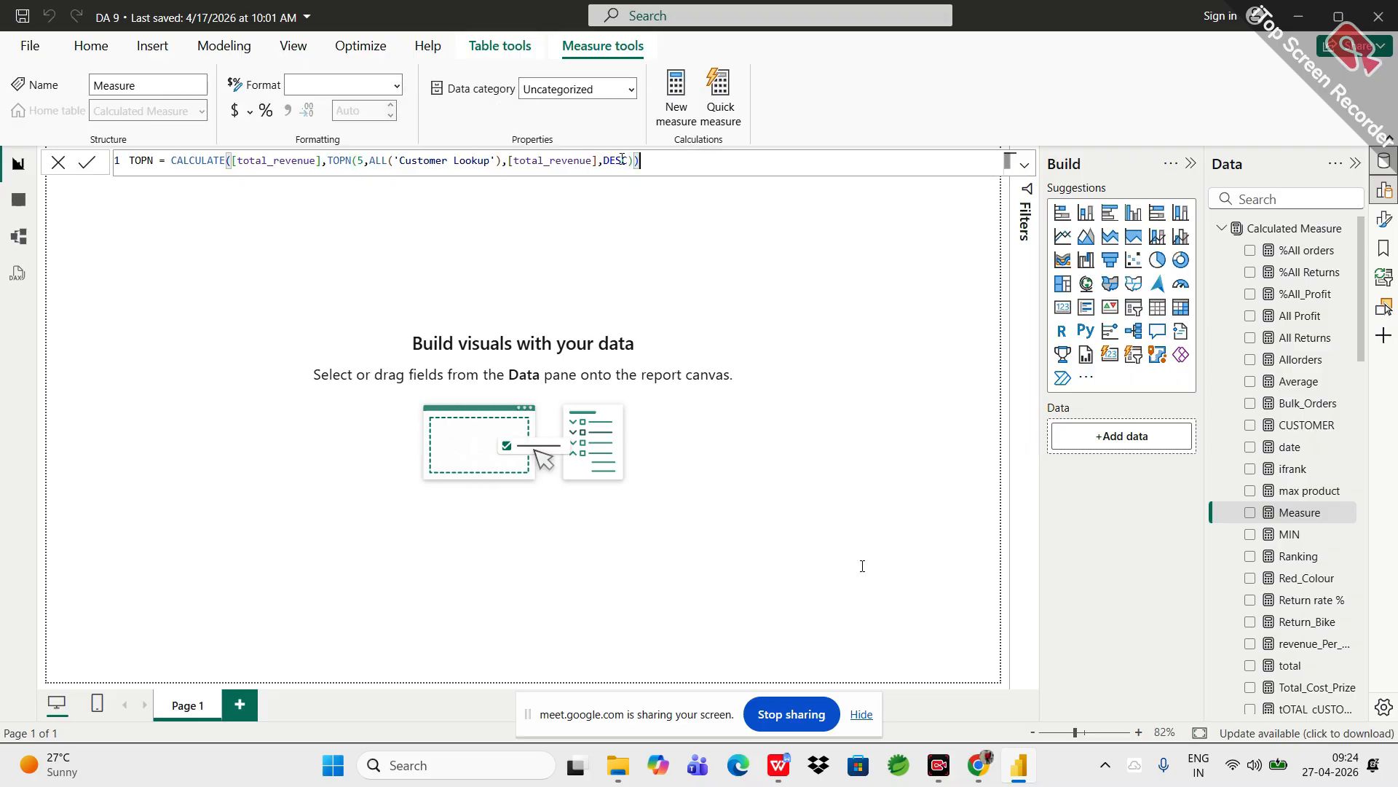
pyautogui.press('Return')
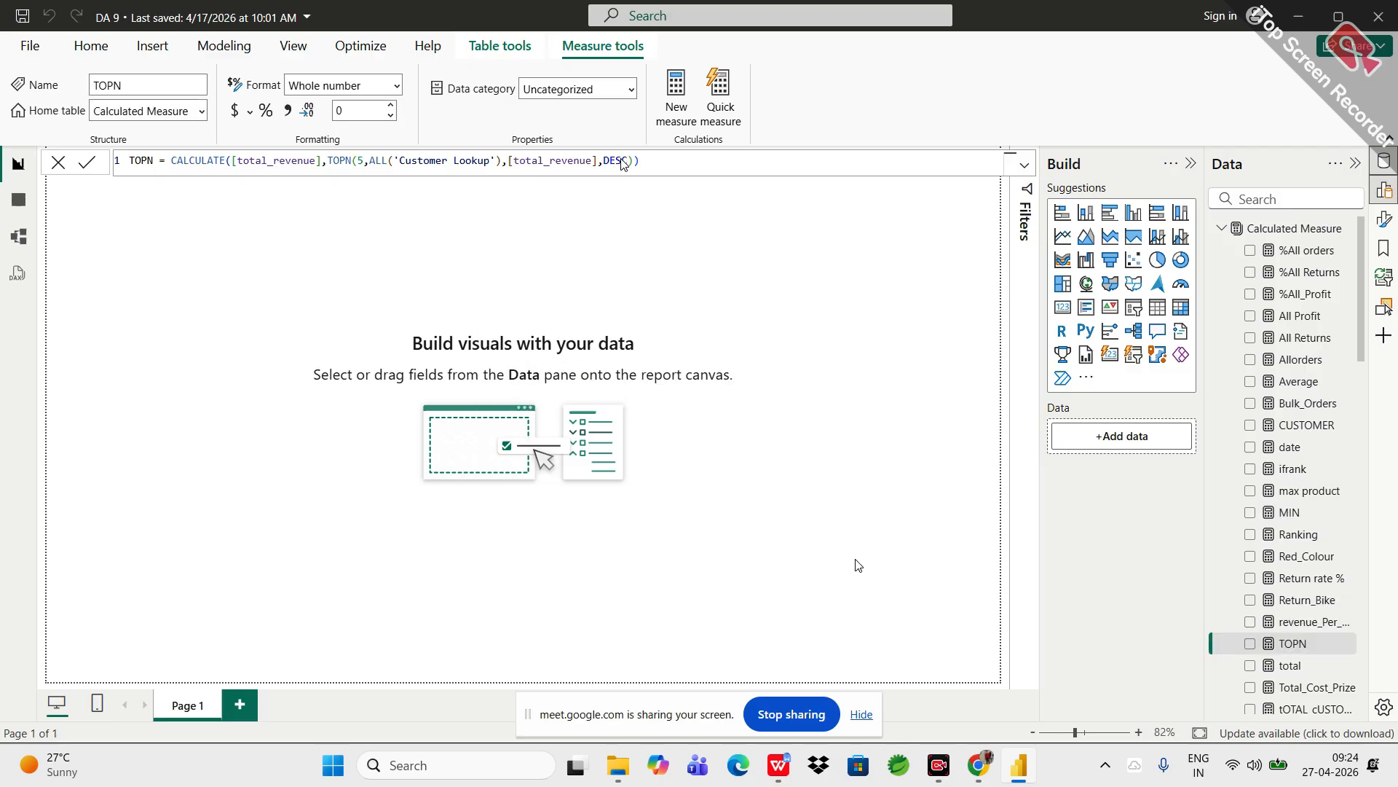
# - Insert a table visual in the middle of the page with CustomerKey from Customer Lookup and the TOPN measure as columns
pyautogui.click(1157, 308)
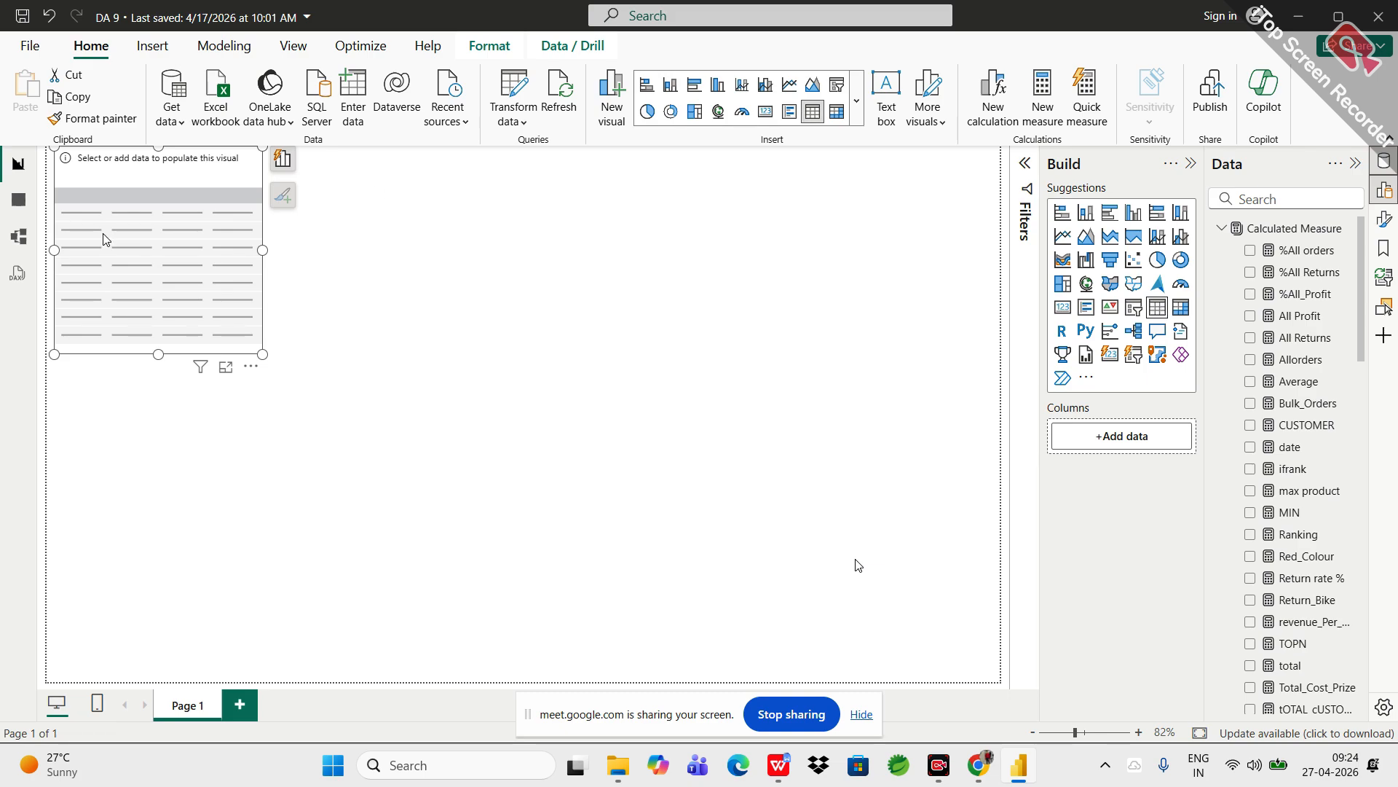
pyautogui.moveTo(103, 233); pyautogui.dragTo(485, 380)
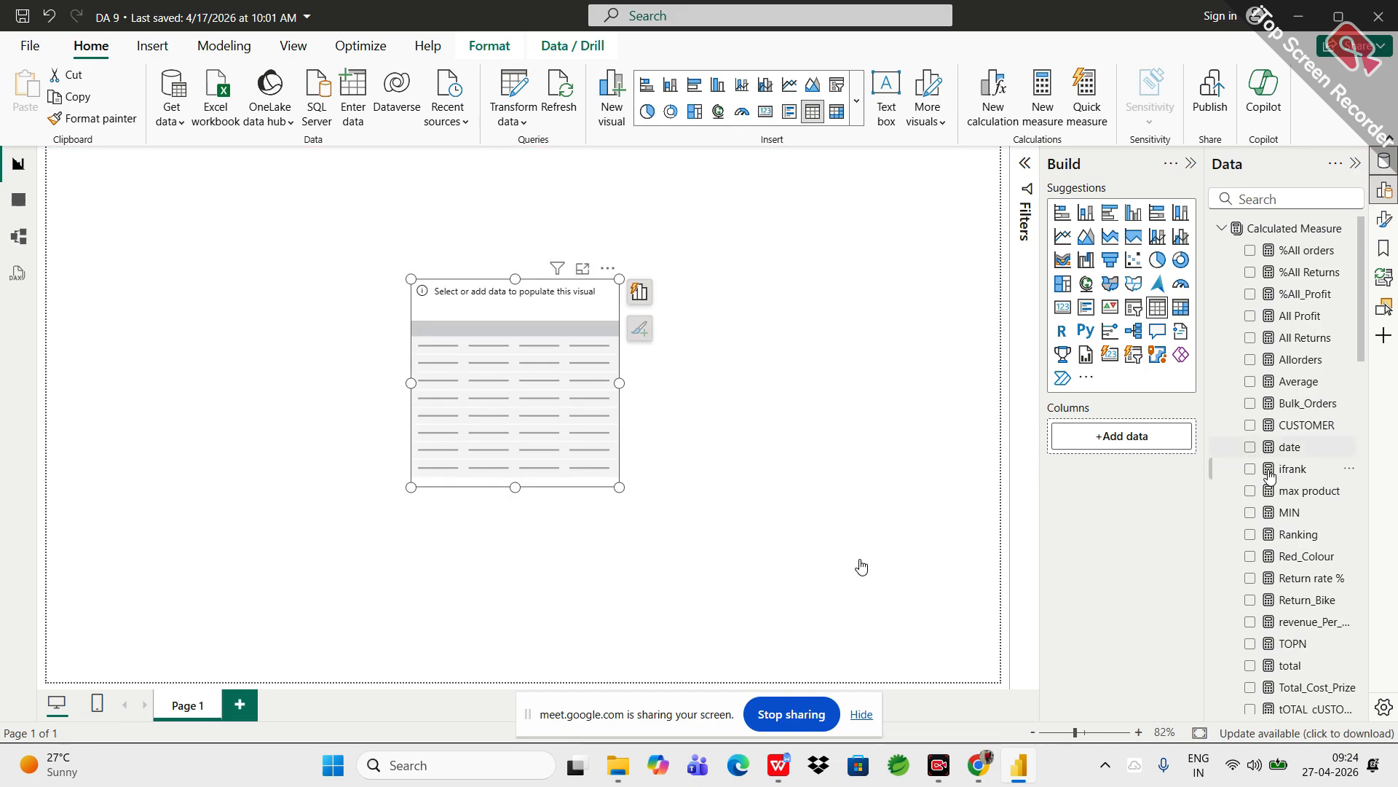
pyautogui.scroll(-12, 1271, 481)
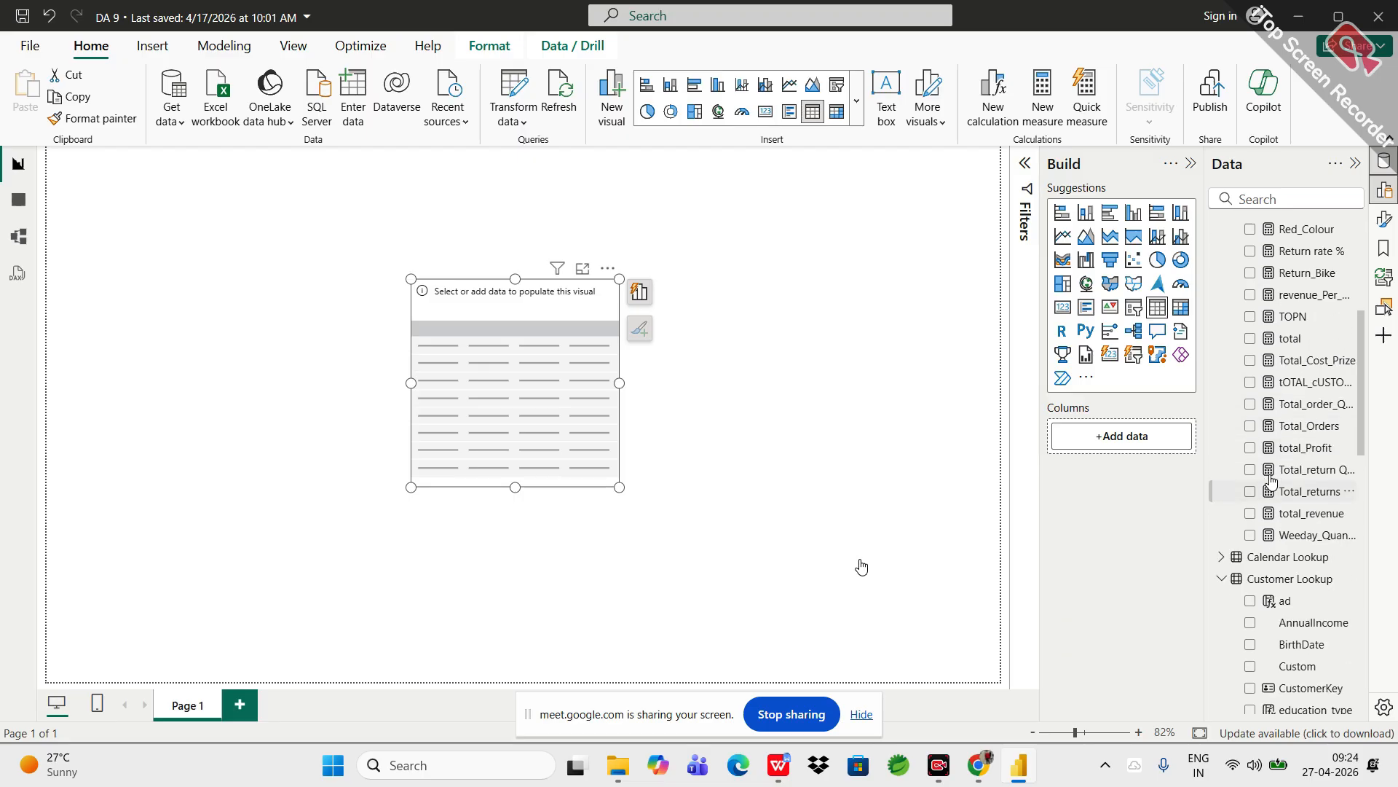
pyautogui.scroll(-3, 1271, 480)
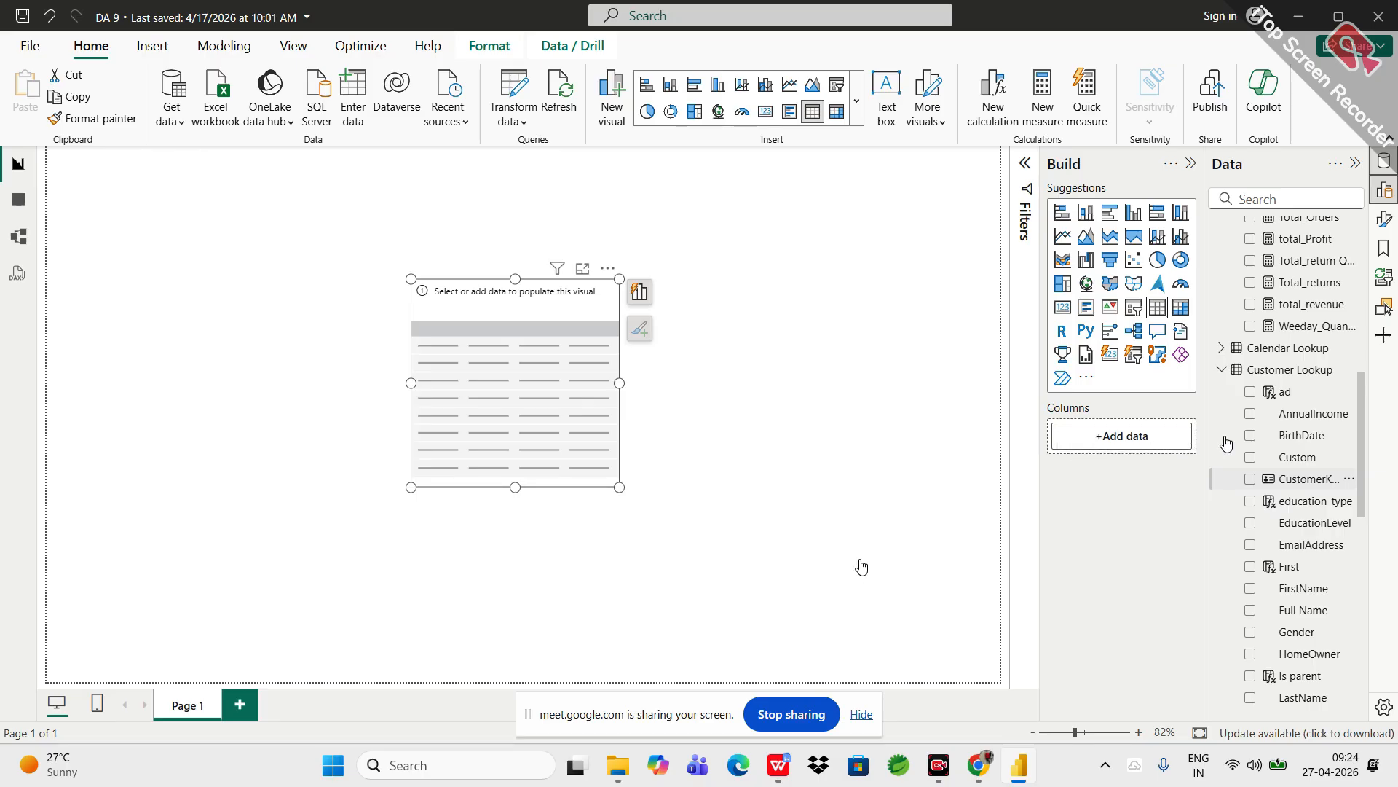
pyautogui.click(1250, 478)
pyautogui.scroll(4, 1329, 389)
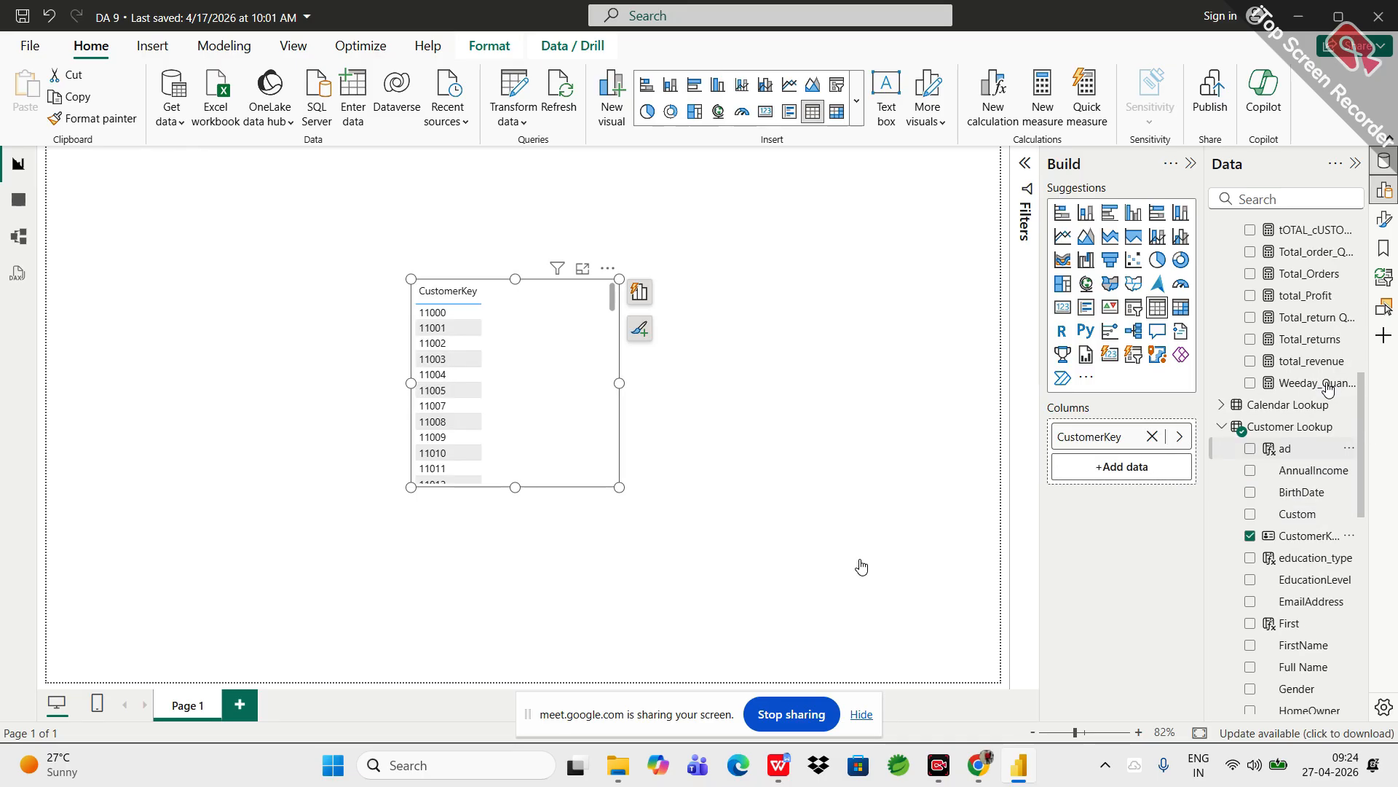
pyautogui.moveTo(1297, 343); pyautogui.dragTo(1139, 460)
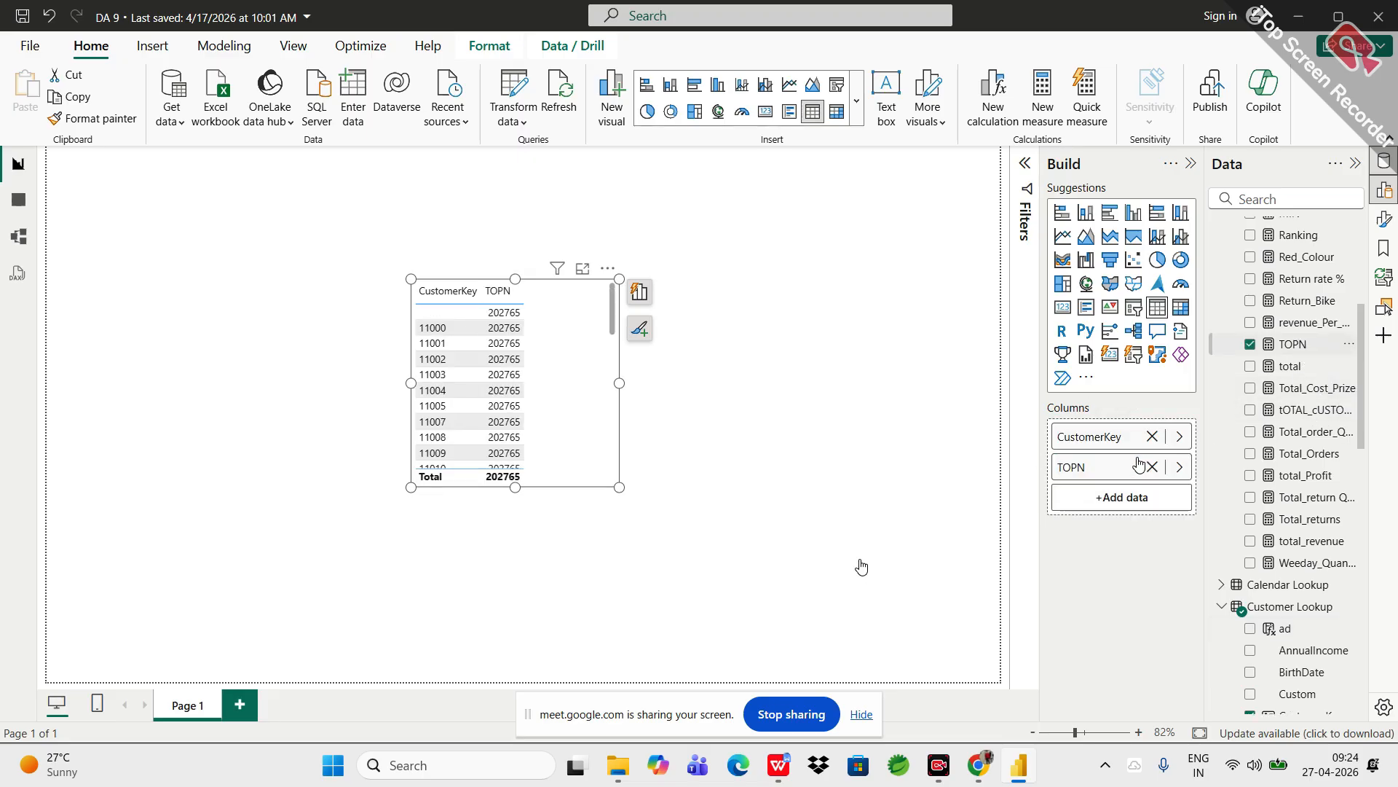
# - Examine the TOPN values across the CustomerKey rows of the table visual
pyautogui.click(517, 387)
pyautogui.scroll(-2, 495, 392)
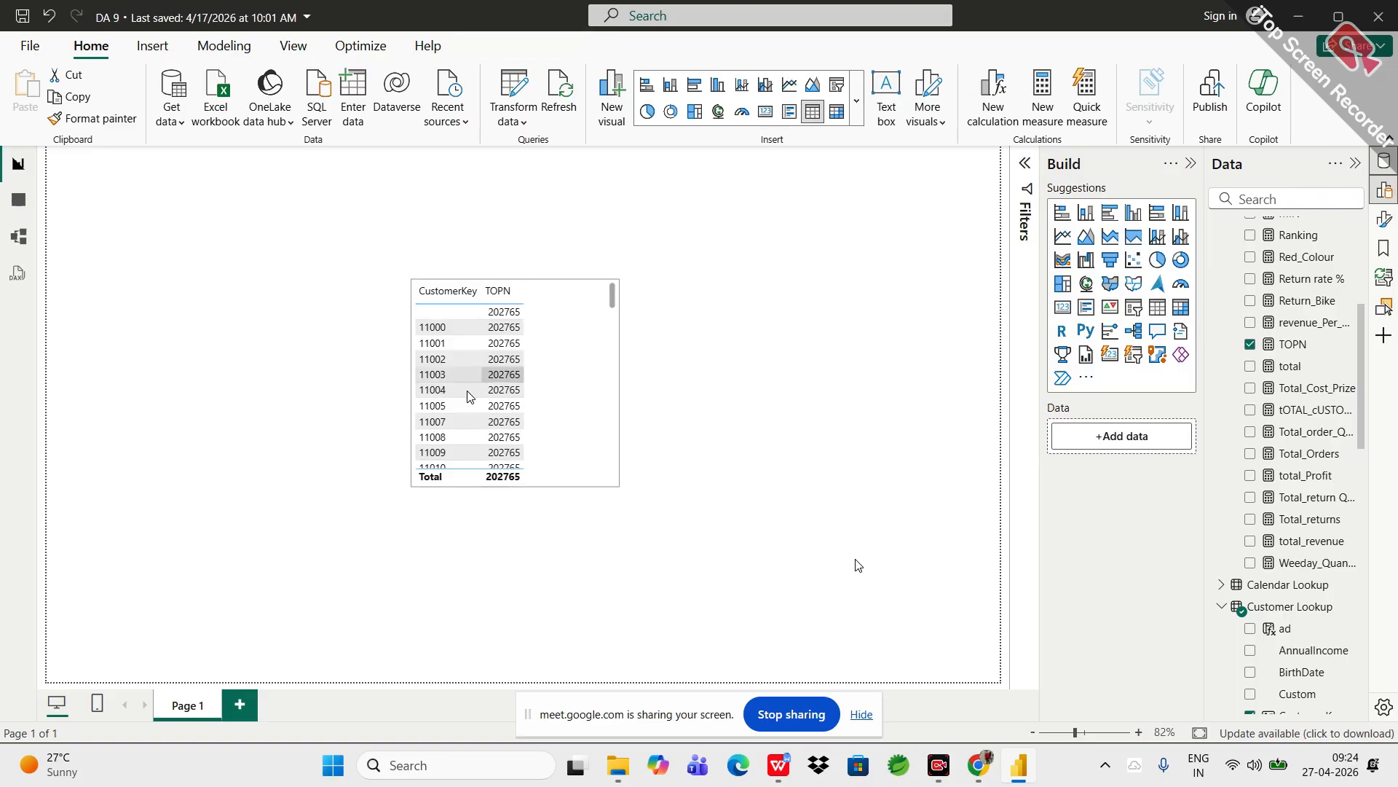
pyautogui.scroll(-15, 438, 402)
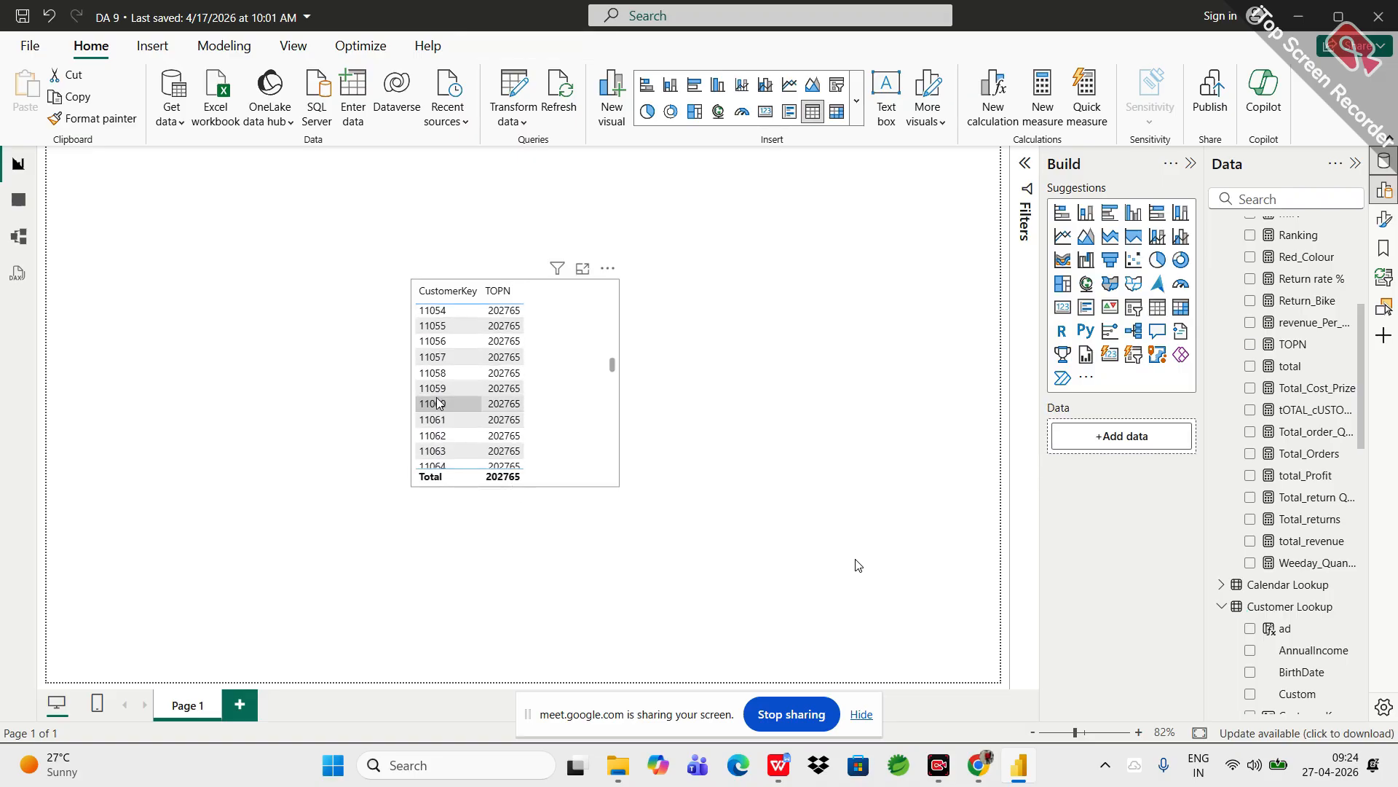
pyautogui.scroll(15, 438, 402)
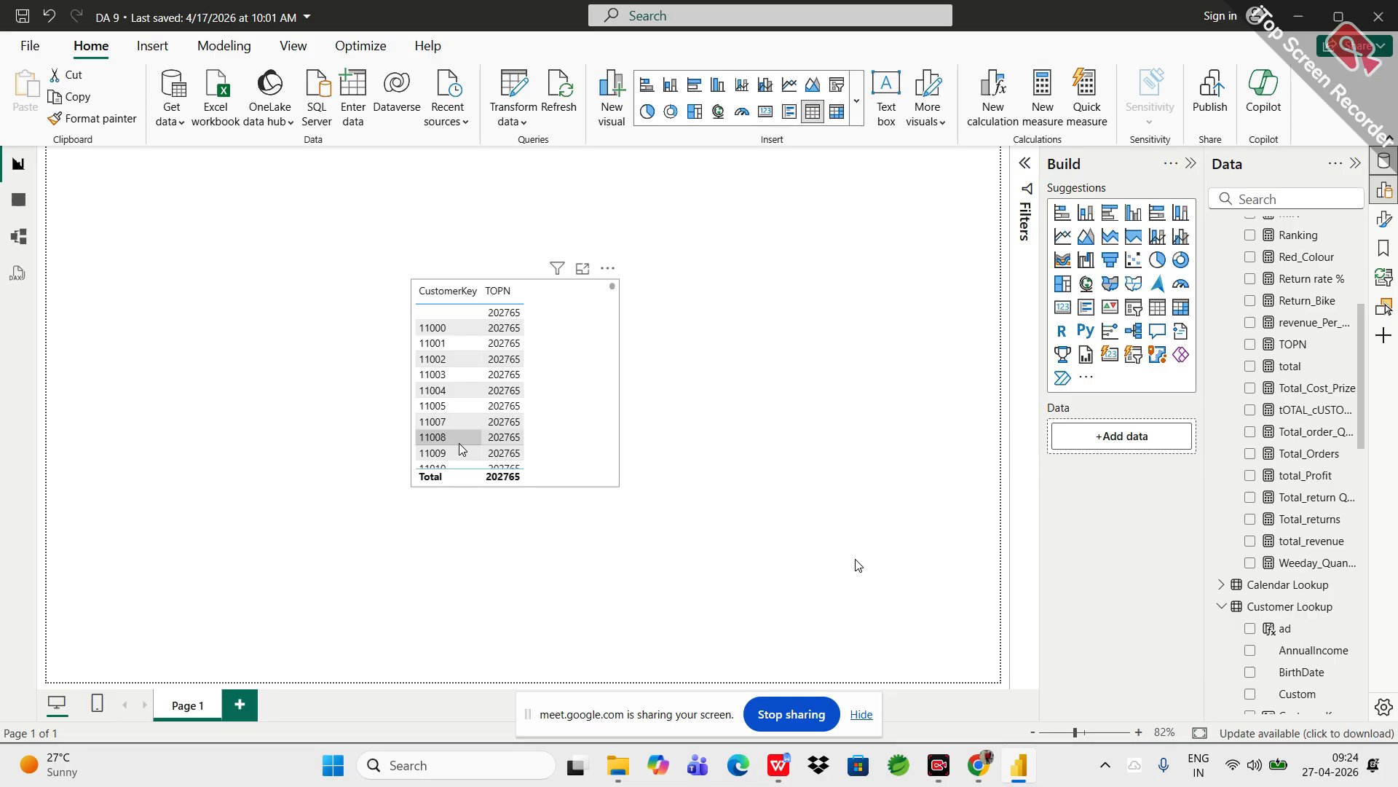
pyautogui.scroll(-1, 459, 446)
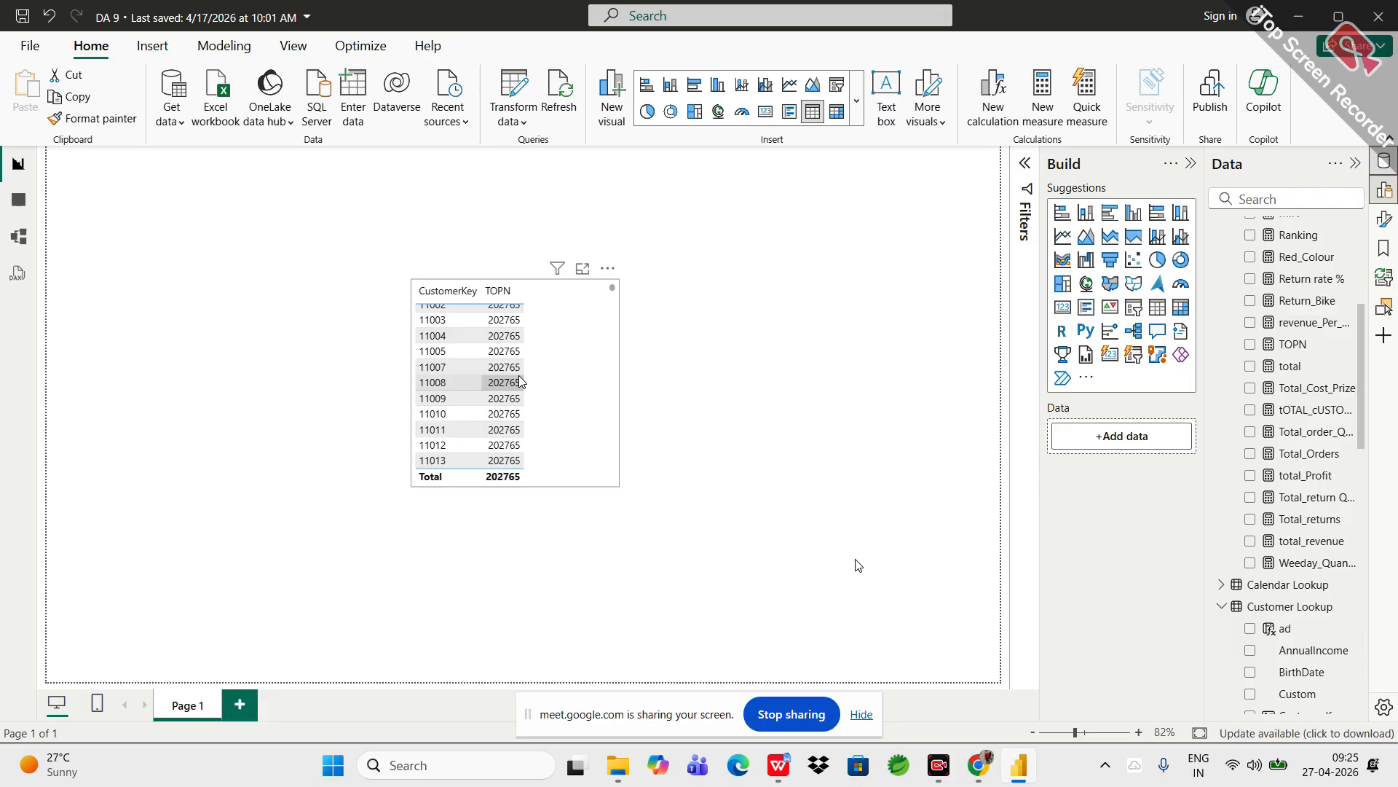
pyautogui.scroll(-20, 520, 380)
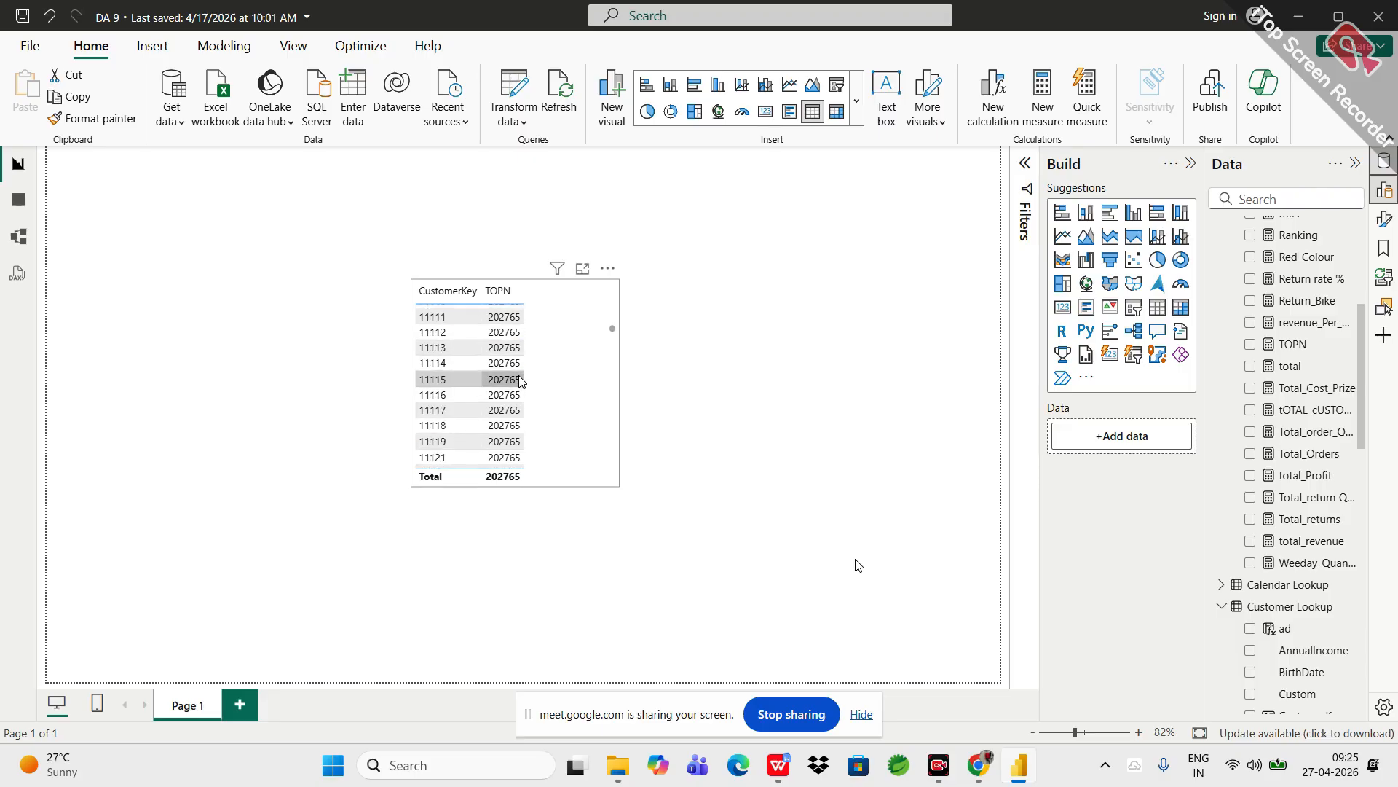
pyautogui.scroll(-10, 520, 381)
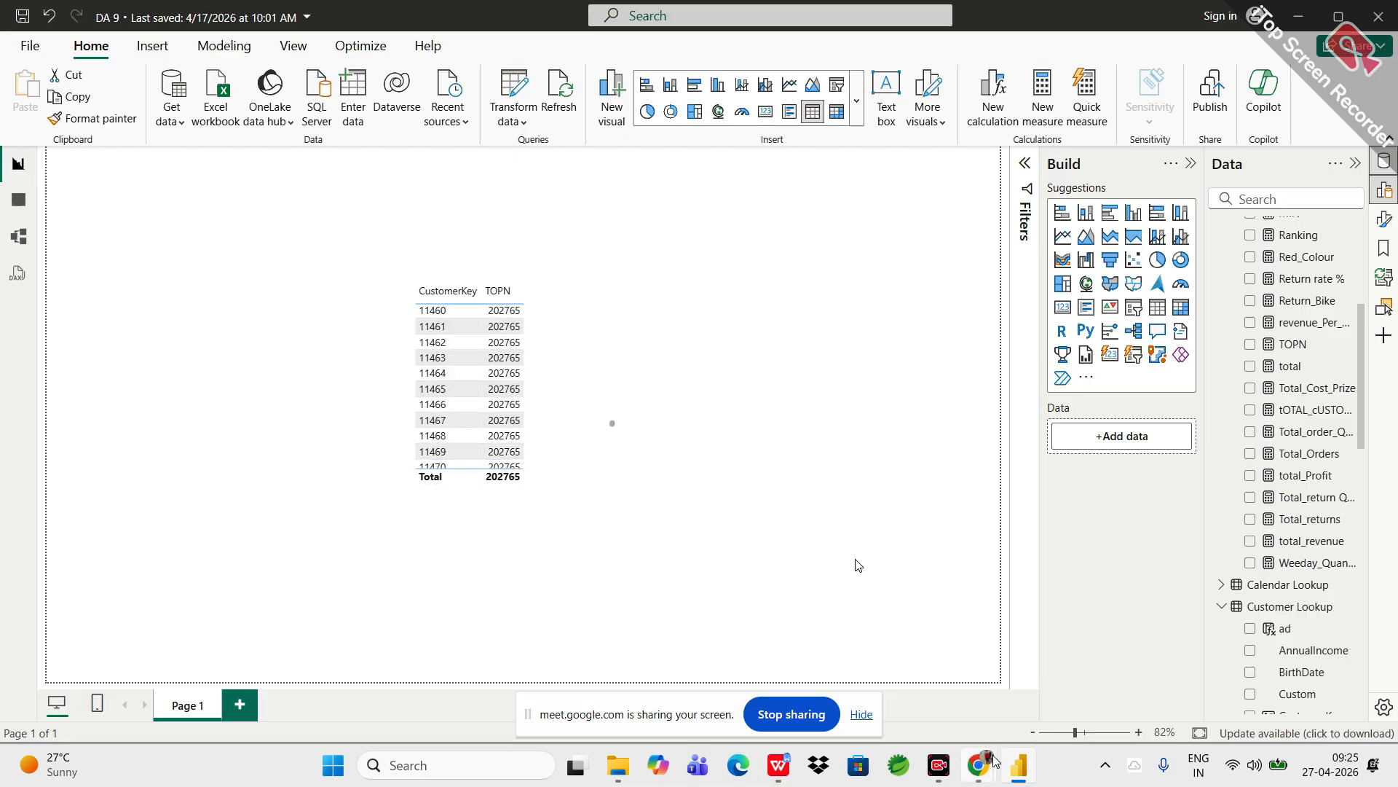
# - Switch to the Google Meet call and look through the list of people in the meeting
pyautogui.moveTo(979, 778)
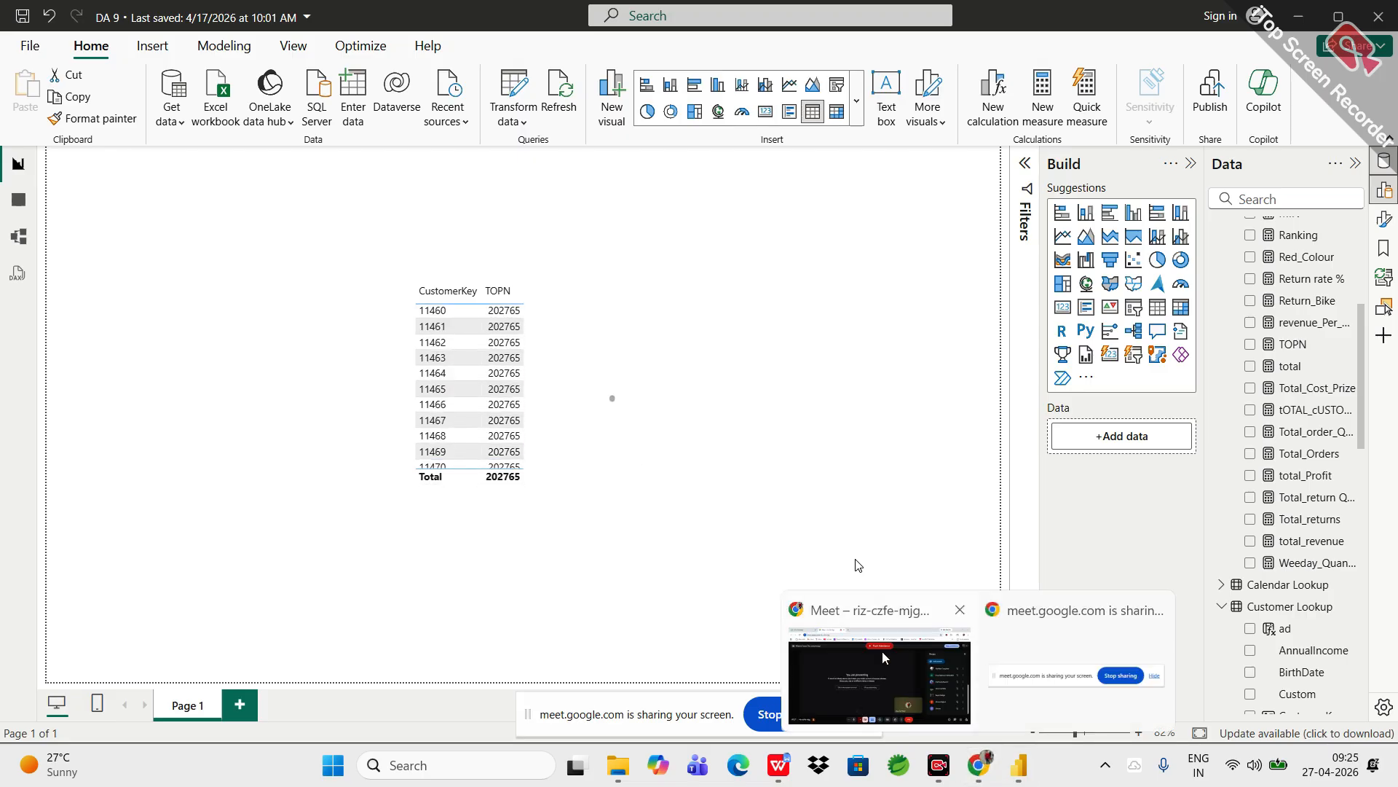
pyautogui.click(881, 651)
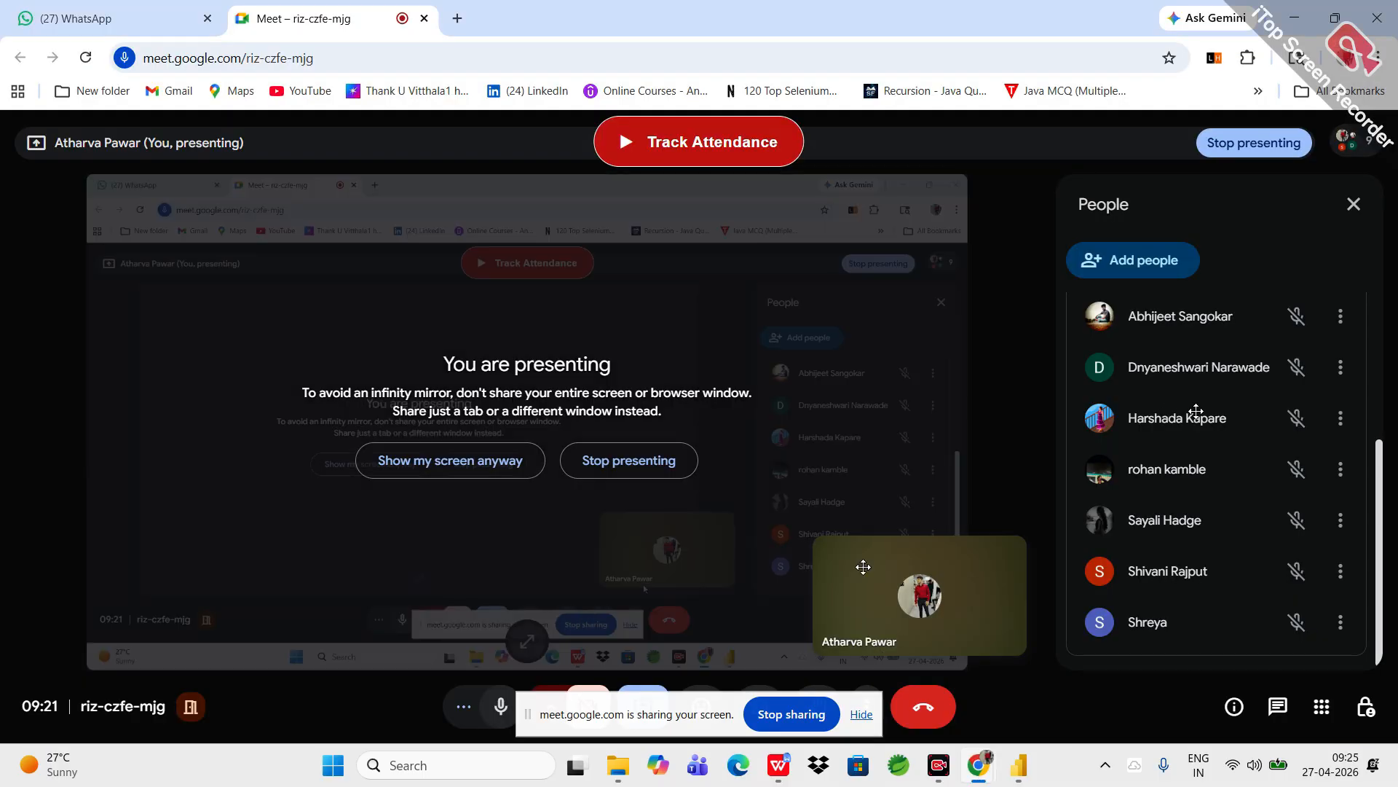
pyautogui.scroll(5, 1196, 412)
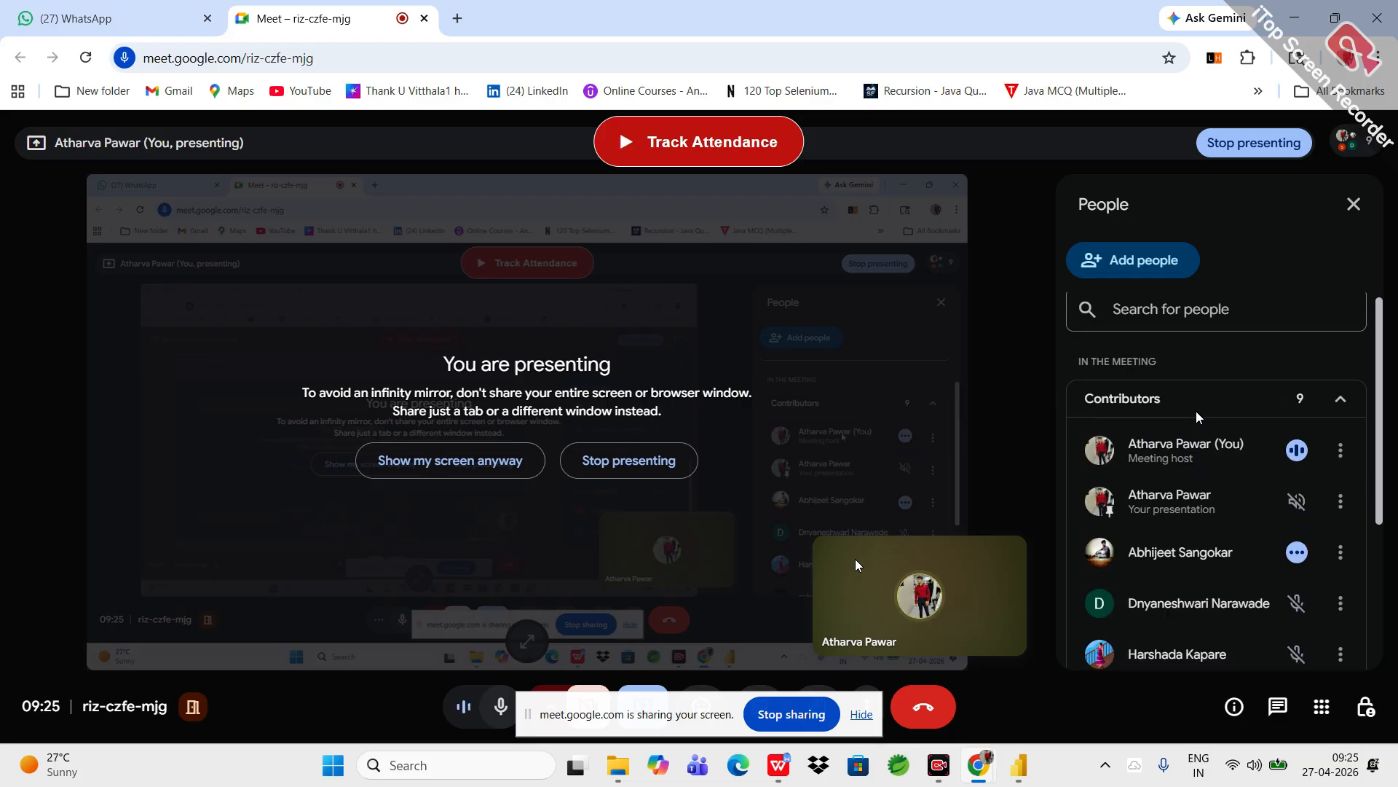
pyautogui.scroll(-3, 1197, 417)
pyautogui.scroll(-2, 1196, 416)
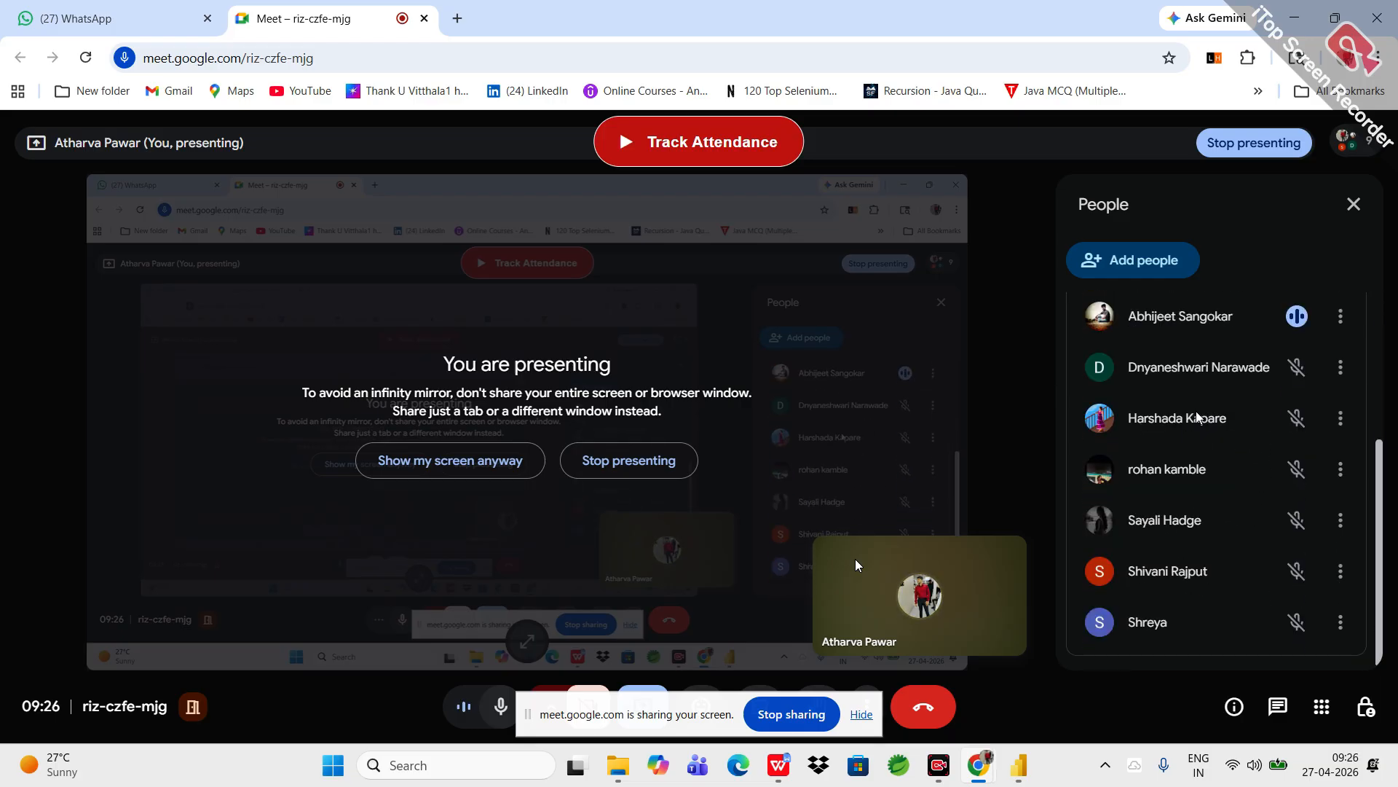
pyautogui.scroll(2, 1196, 415)
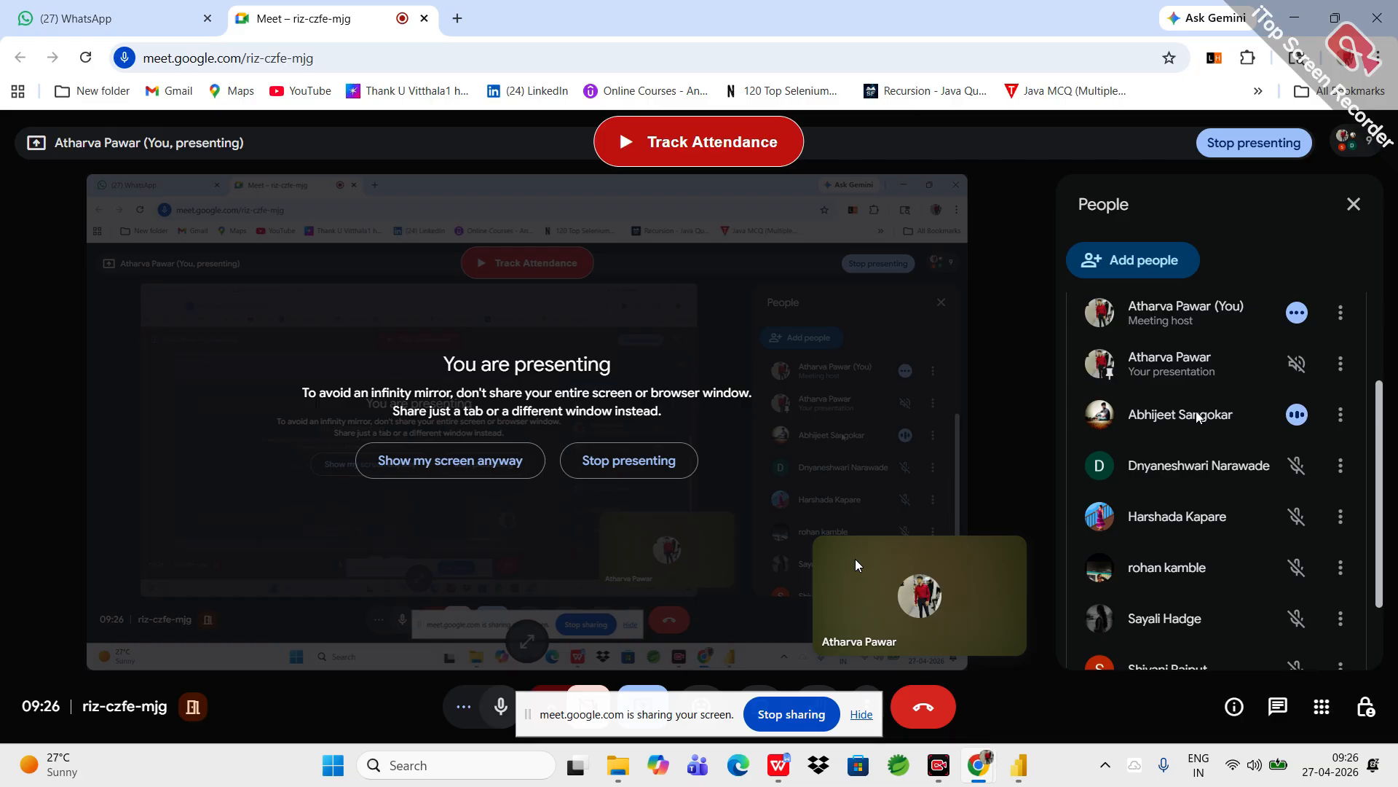
# - Return to the Power BI report and remove the table visual showing CustomerKey and TOPN from the page
pyautogui.scroll(-1, 1196, 413)
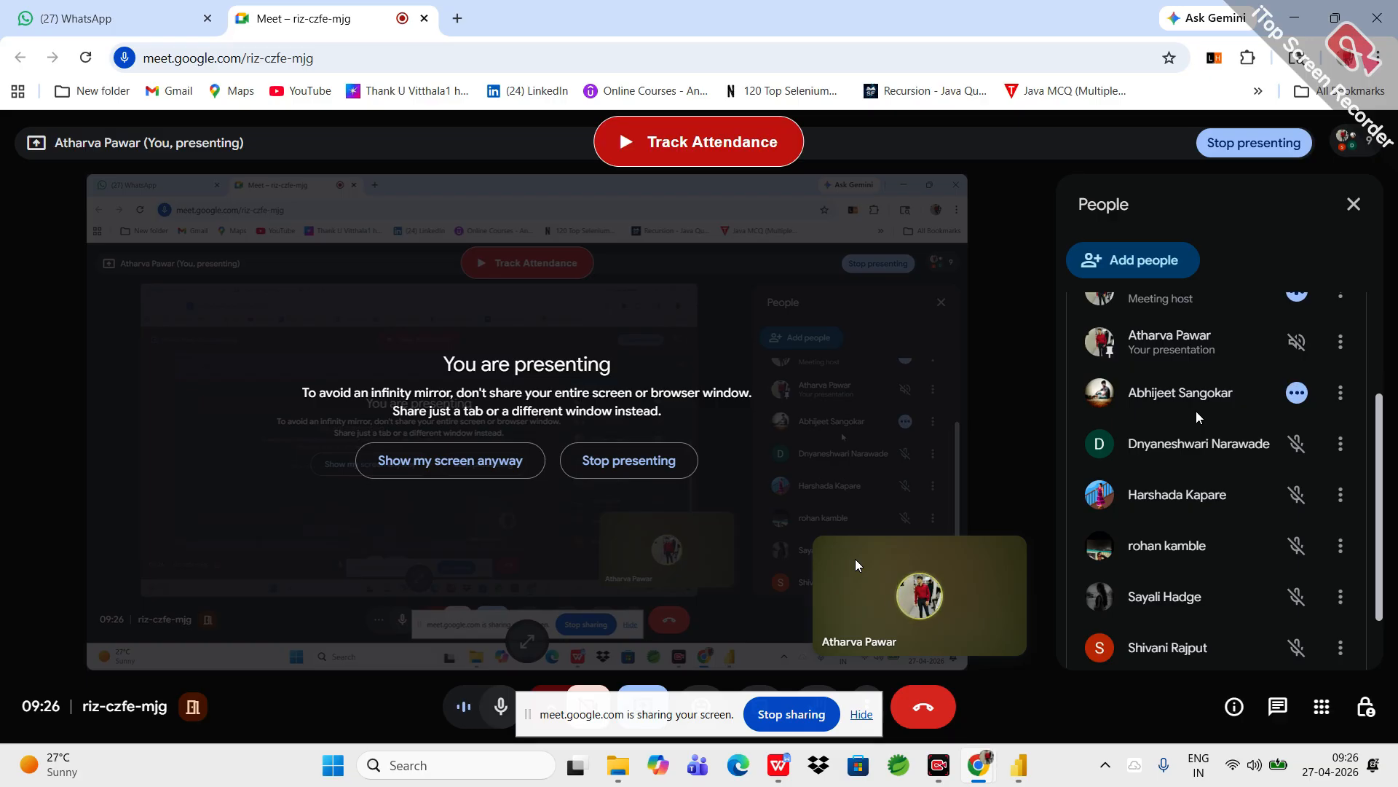
pyautogui.click(1014, 766)
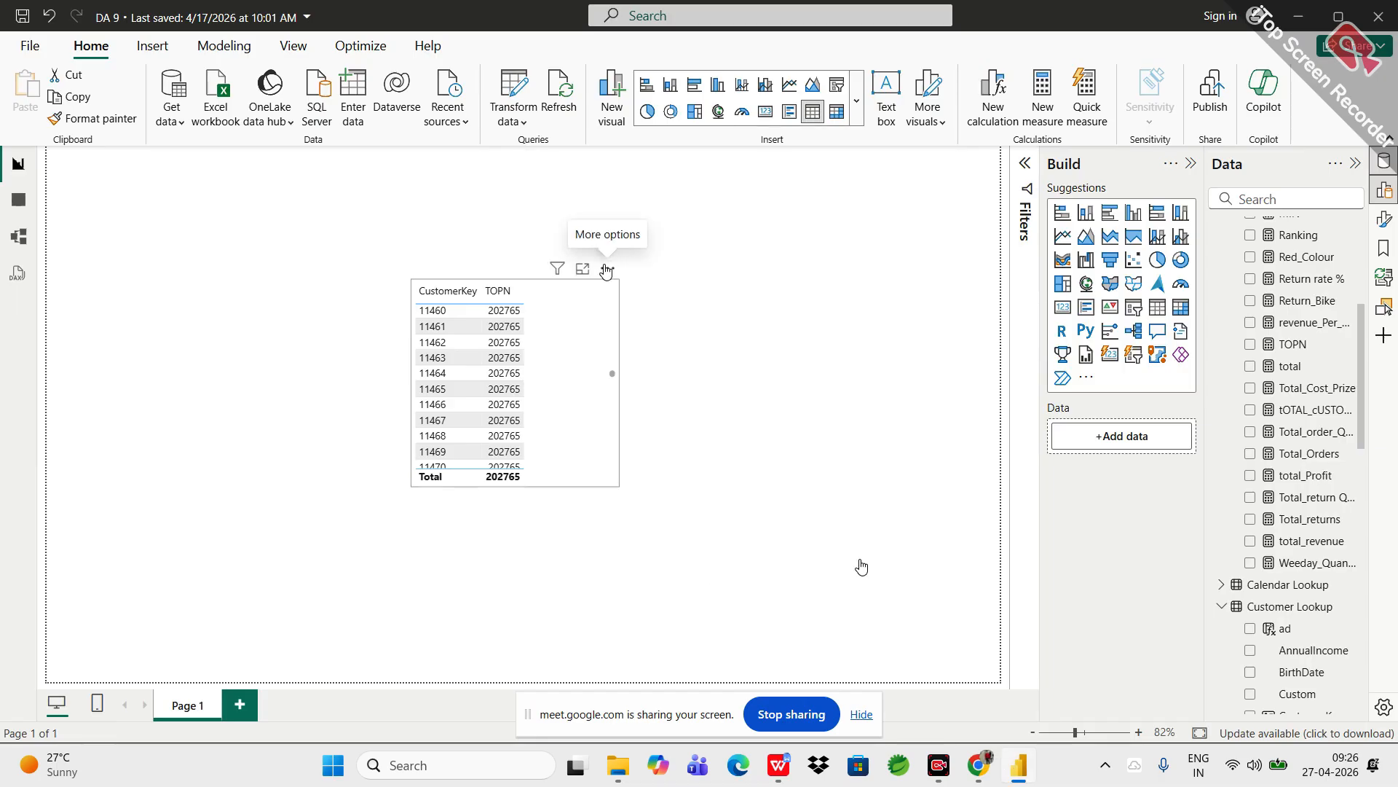
pyautogui.click(606, 270)
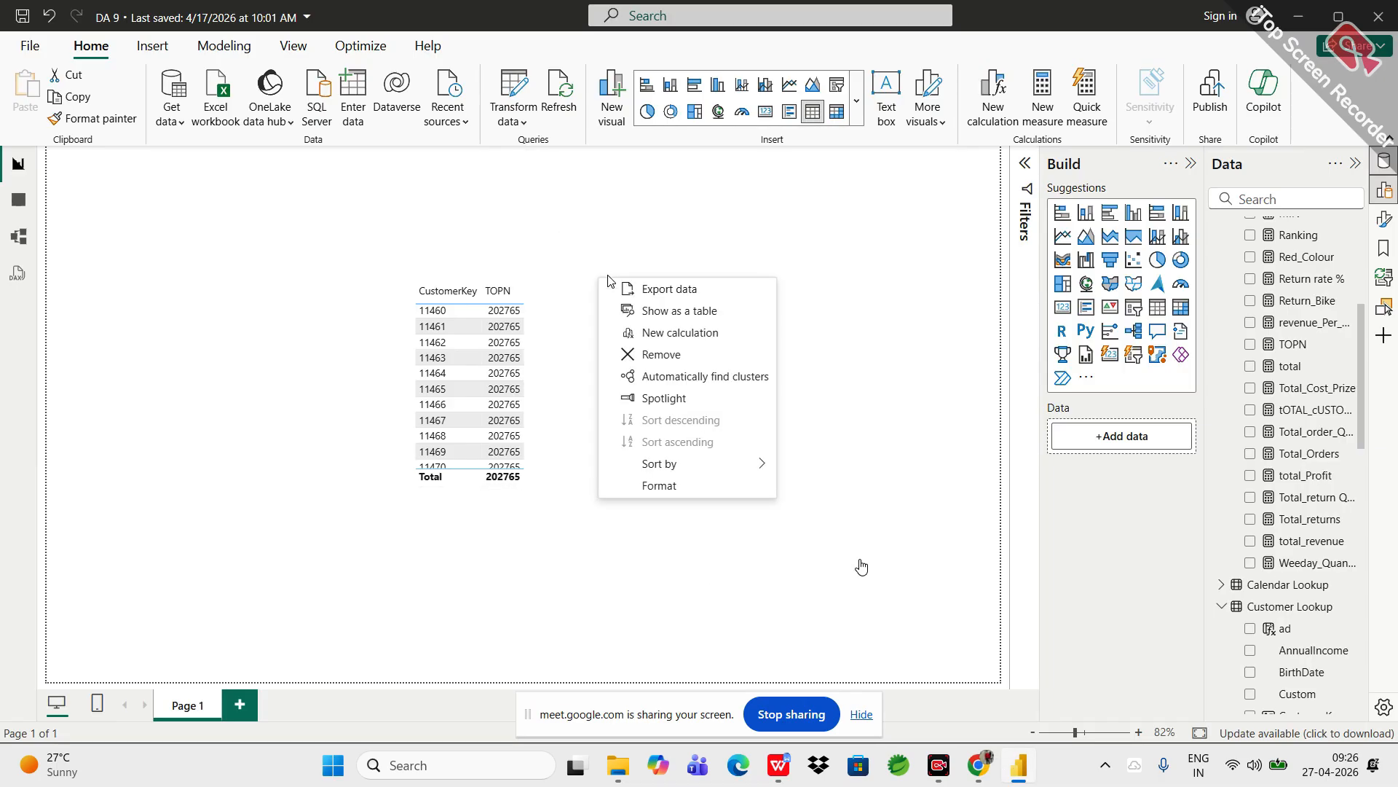
pyautogui.click(637, 355)
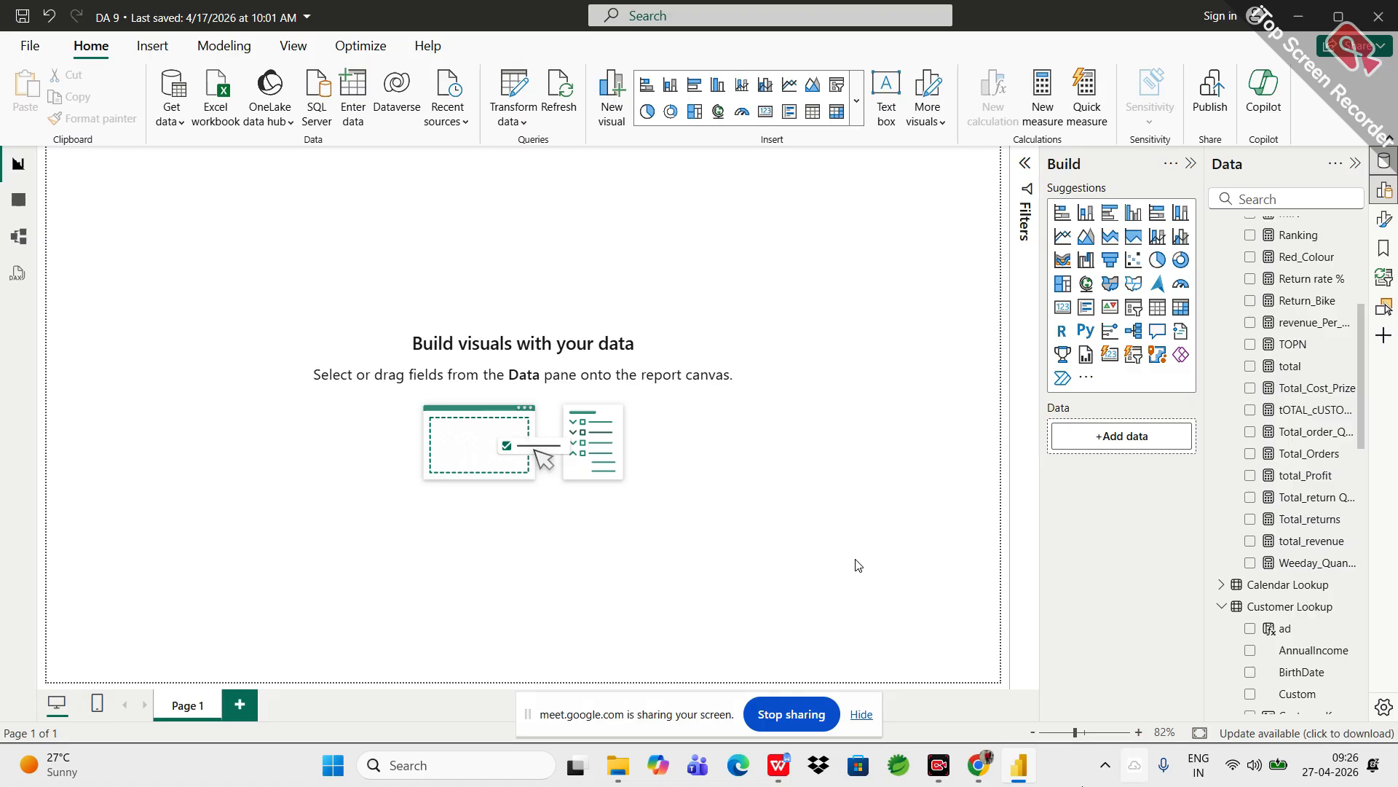
# - Switch to the Google Meet call and check the contributors in the people list
pyautogui.moveTo(1016, 779)
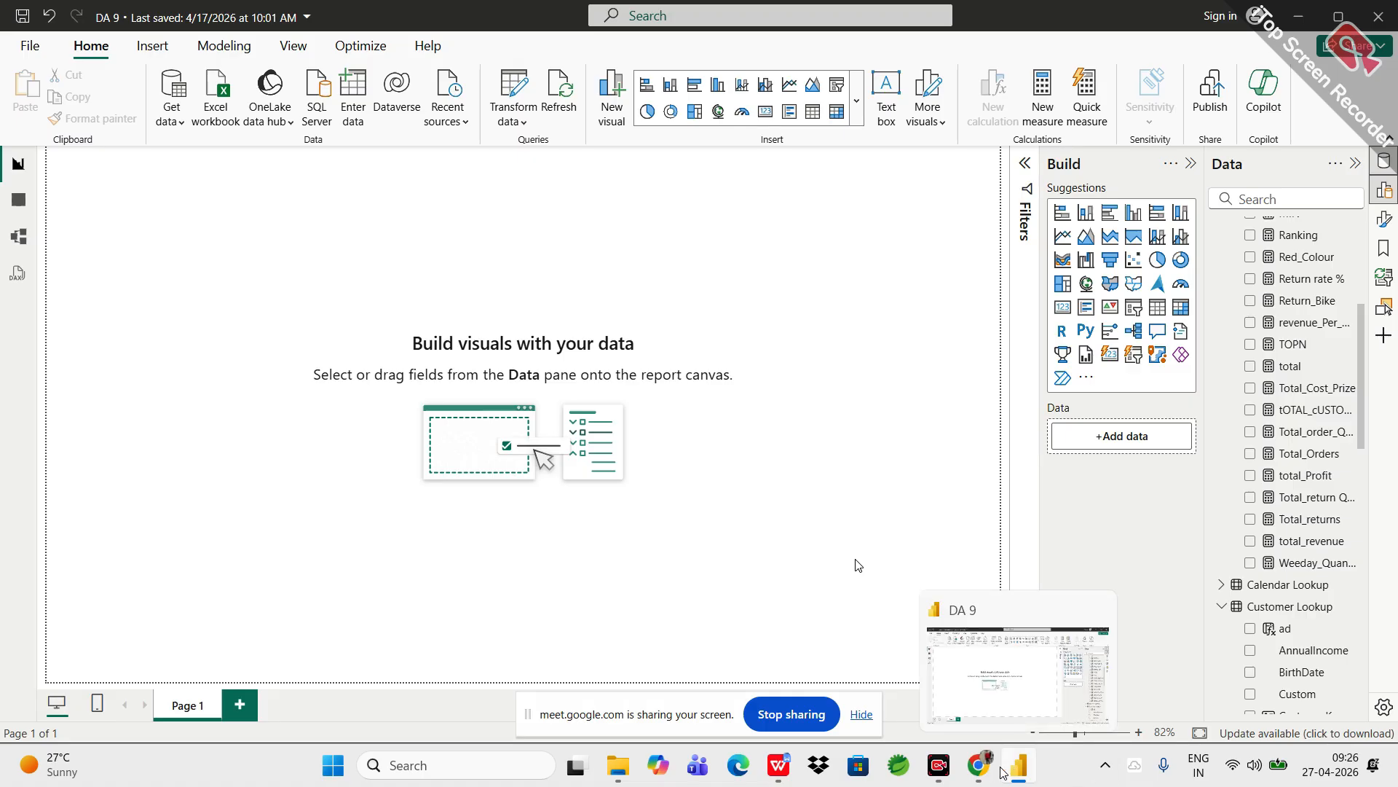
pyautogui.moveTo(978, 768)
pyautogui.click(929, 710)
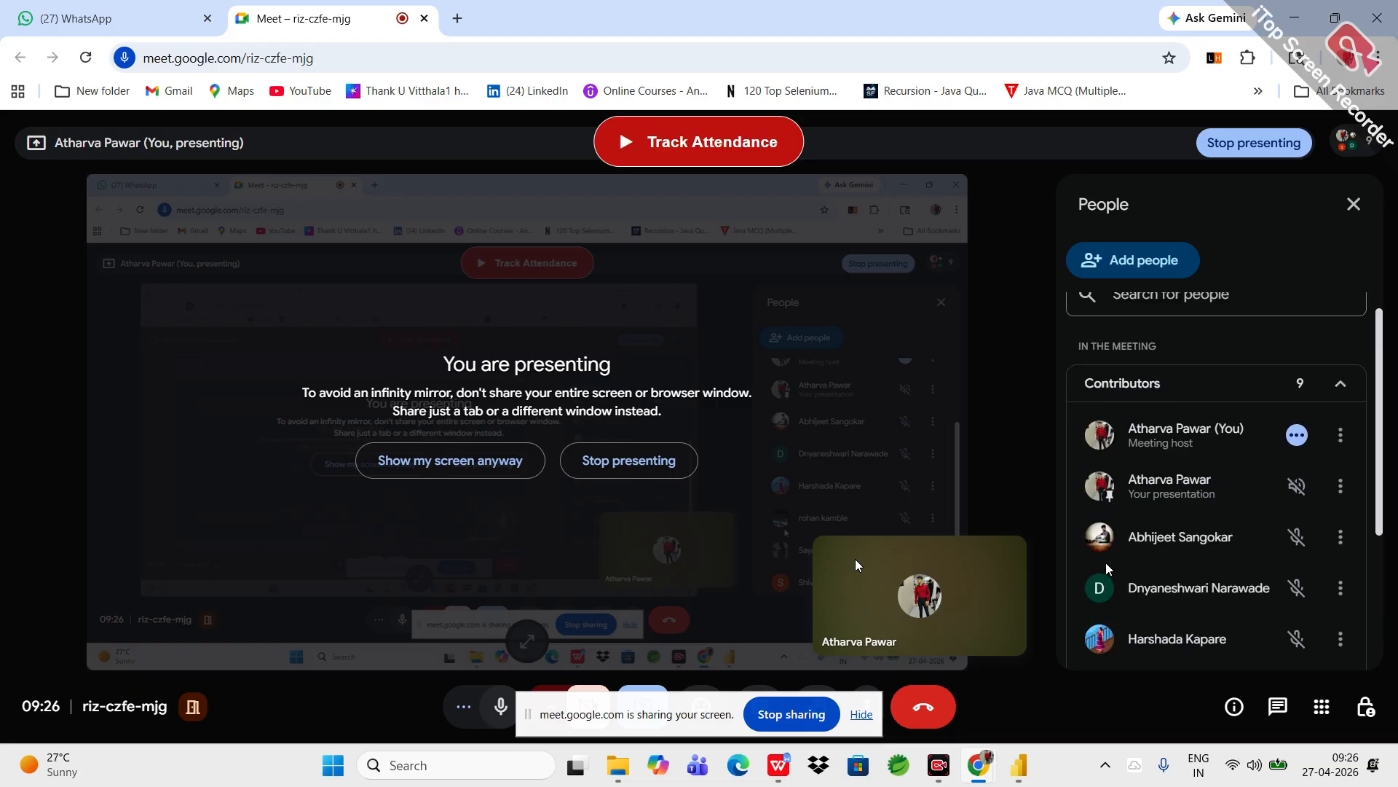
pyautogui.scroll(-3, 1106, 564)
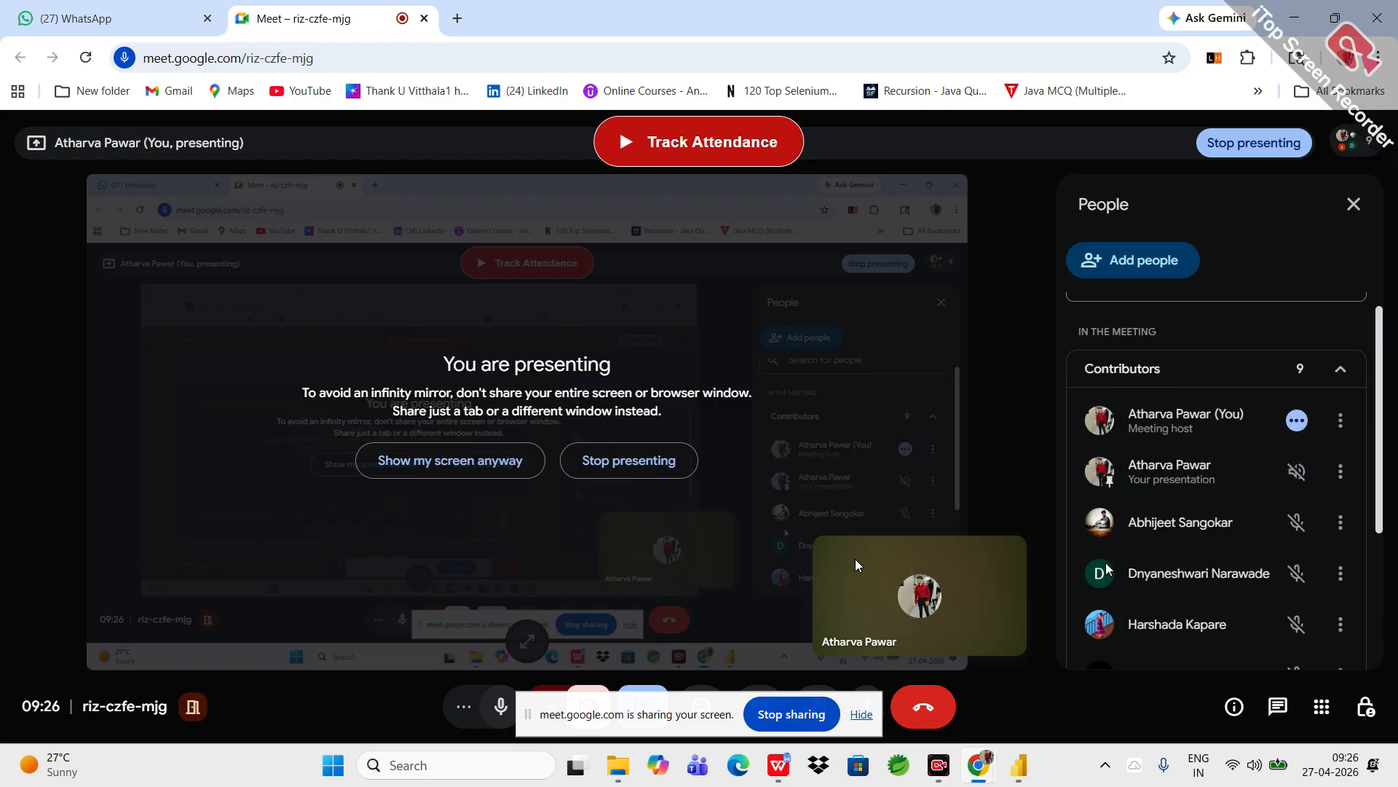
# - Switch back to Power BI and create a measure named Rolling 90 days in the Calculated Measure table
pyautogui.click(1016, 768)
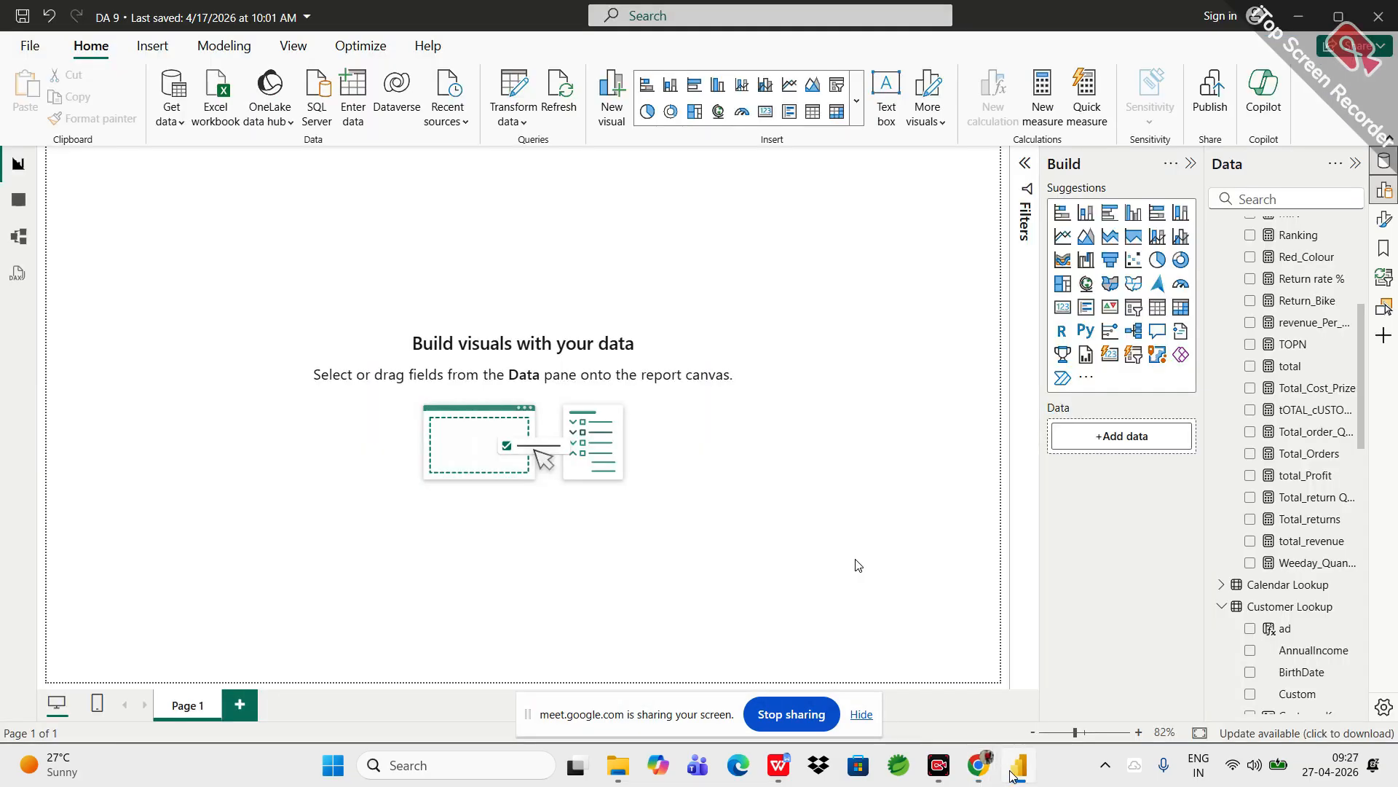
pyautogui.scroll(5, 1276, 517)
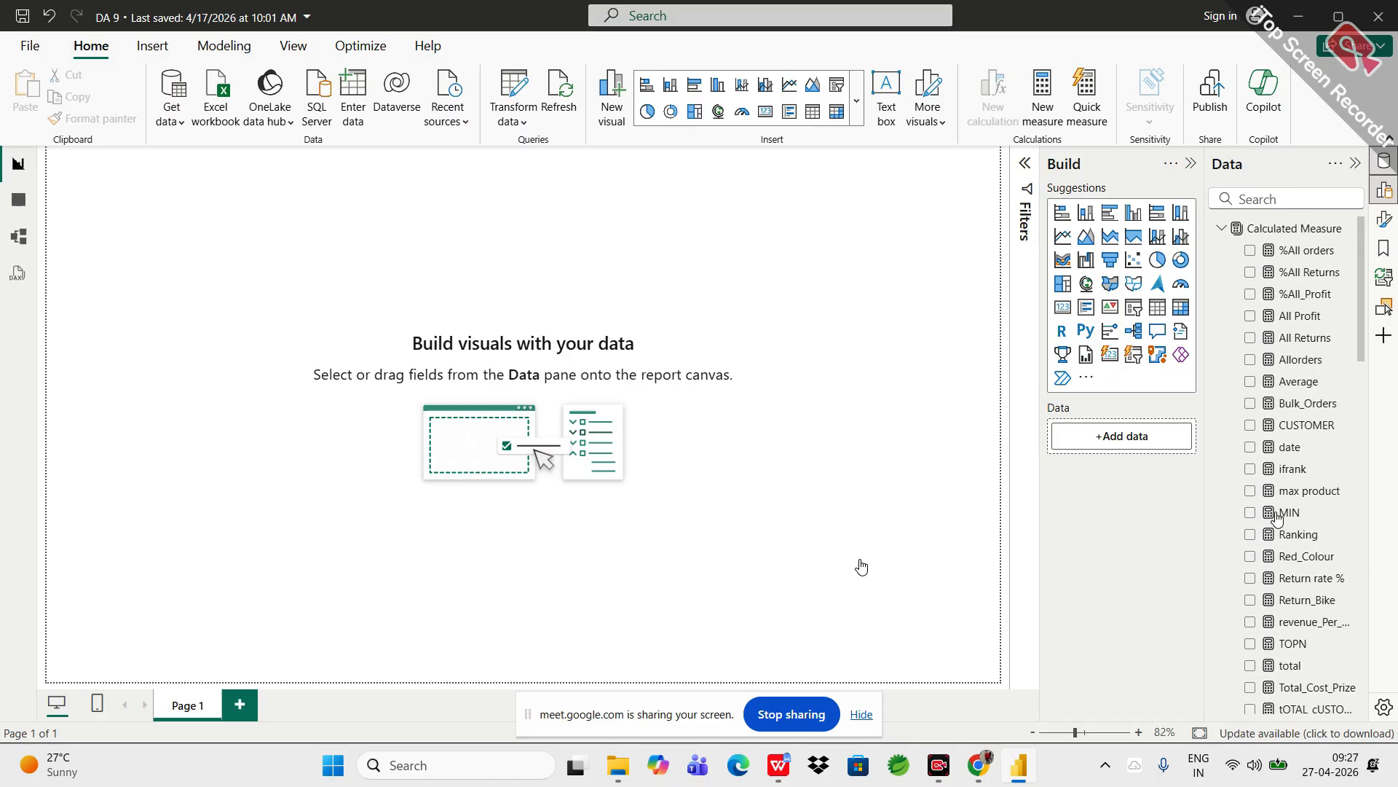
pyautogui.scroll(-2, 1276, 518)
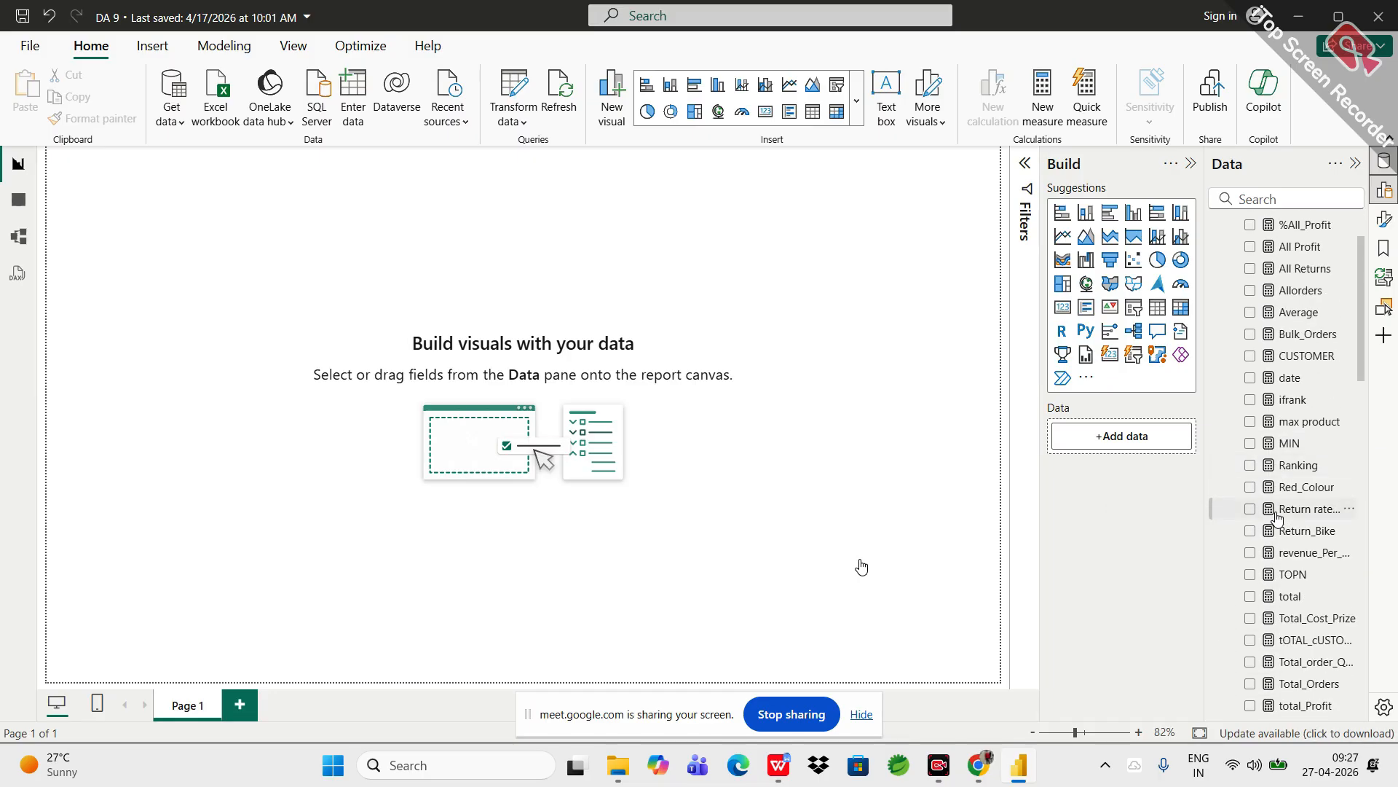
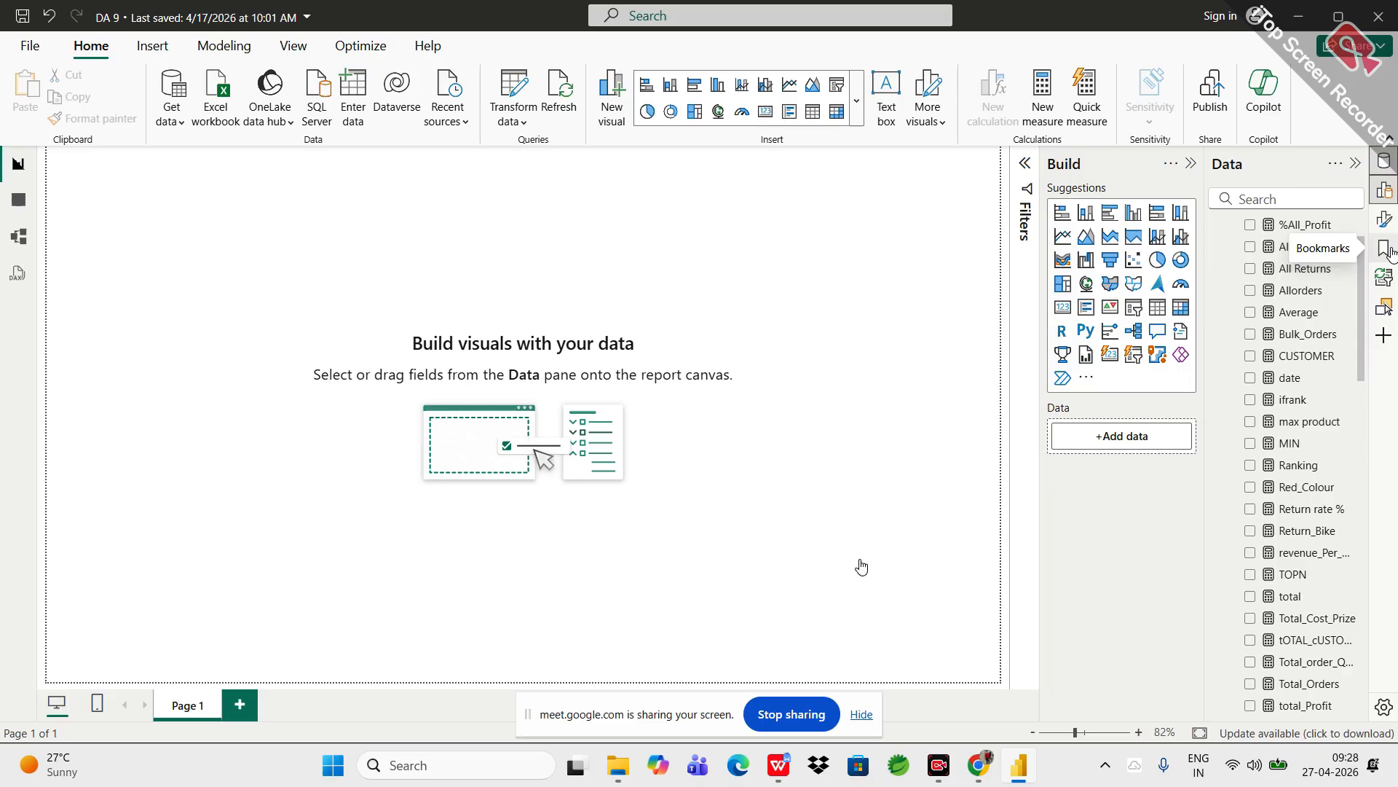
pyautogui.scroll(2, 1257, 241)
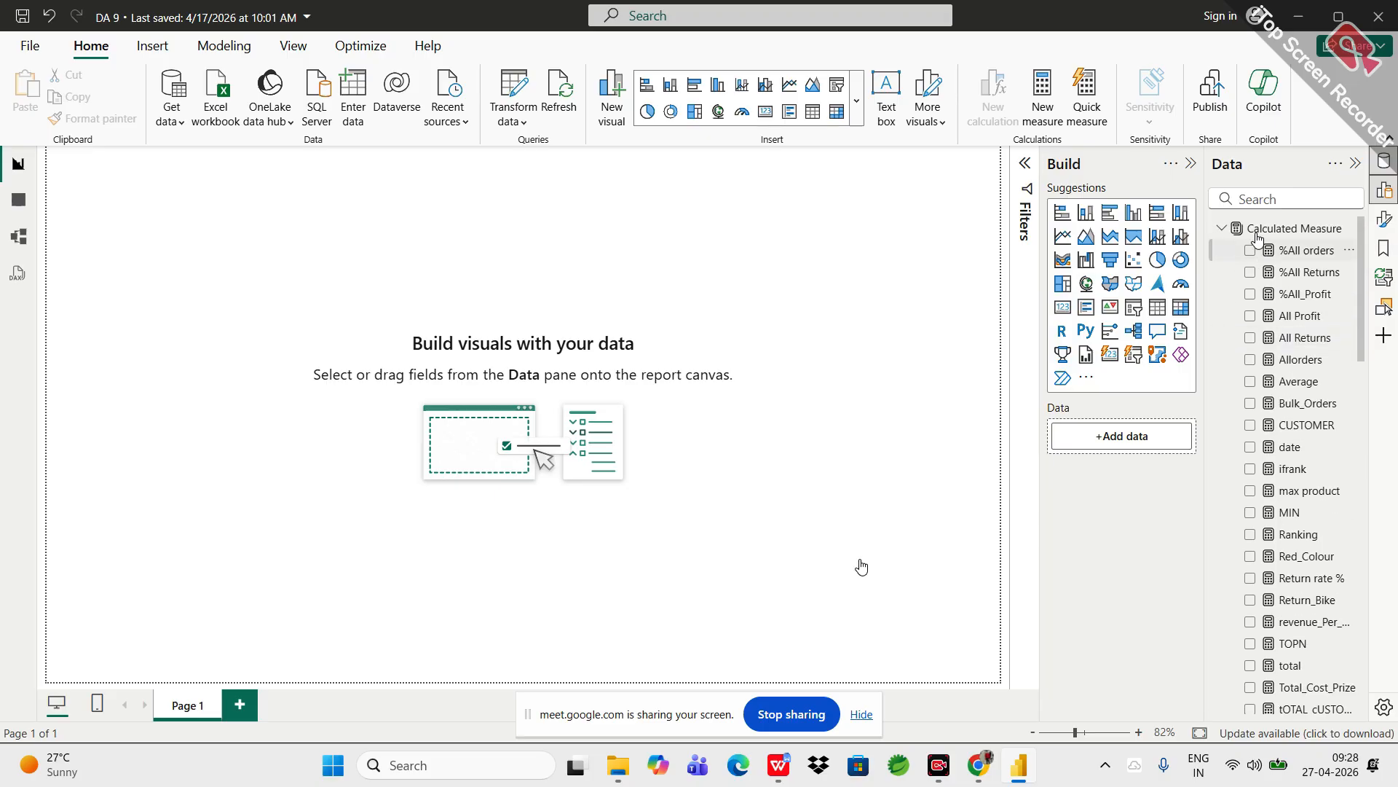
pyautogui.rightClick(1252, 226)
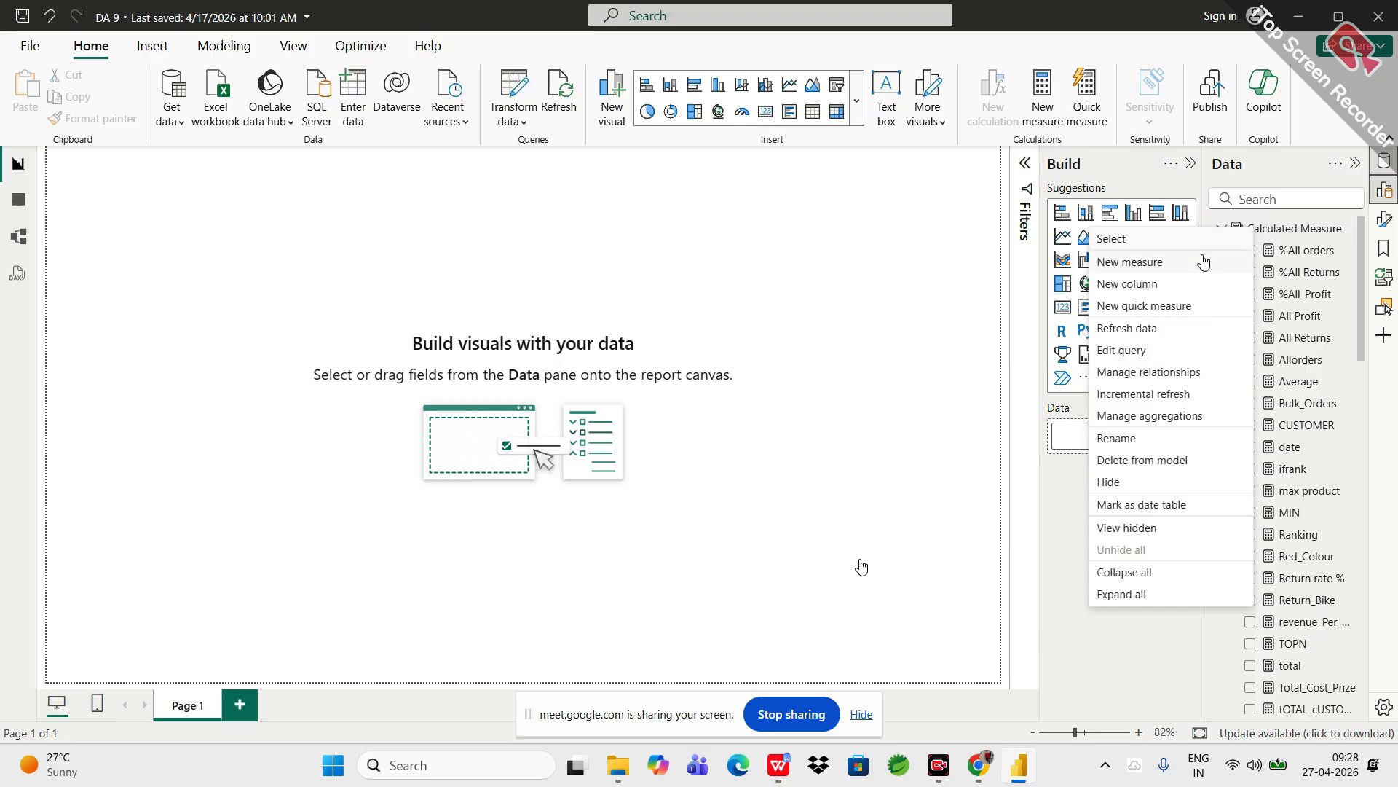
pyautogui.click(1196, 264)
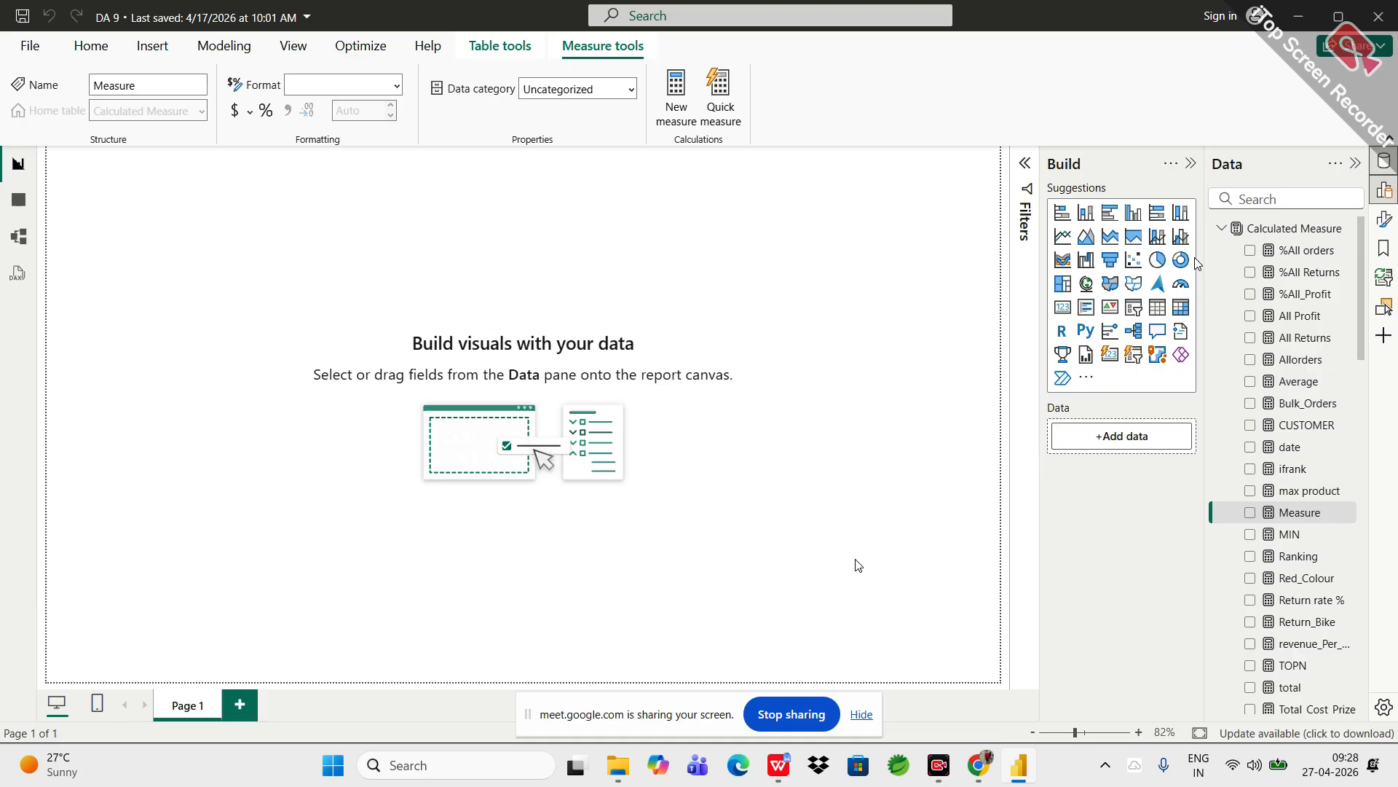
pyautogui.press('BackSpace')
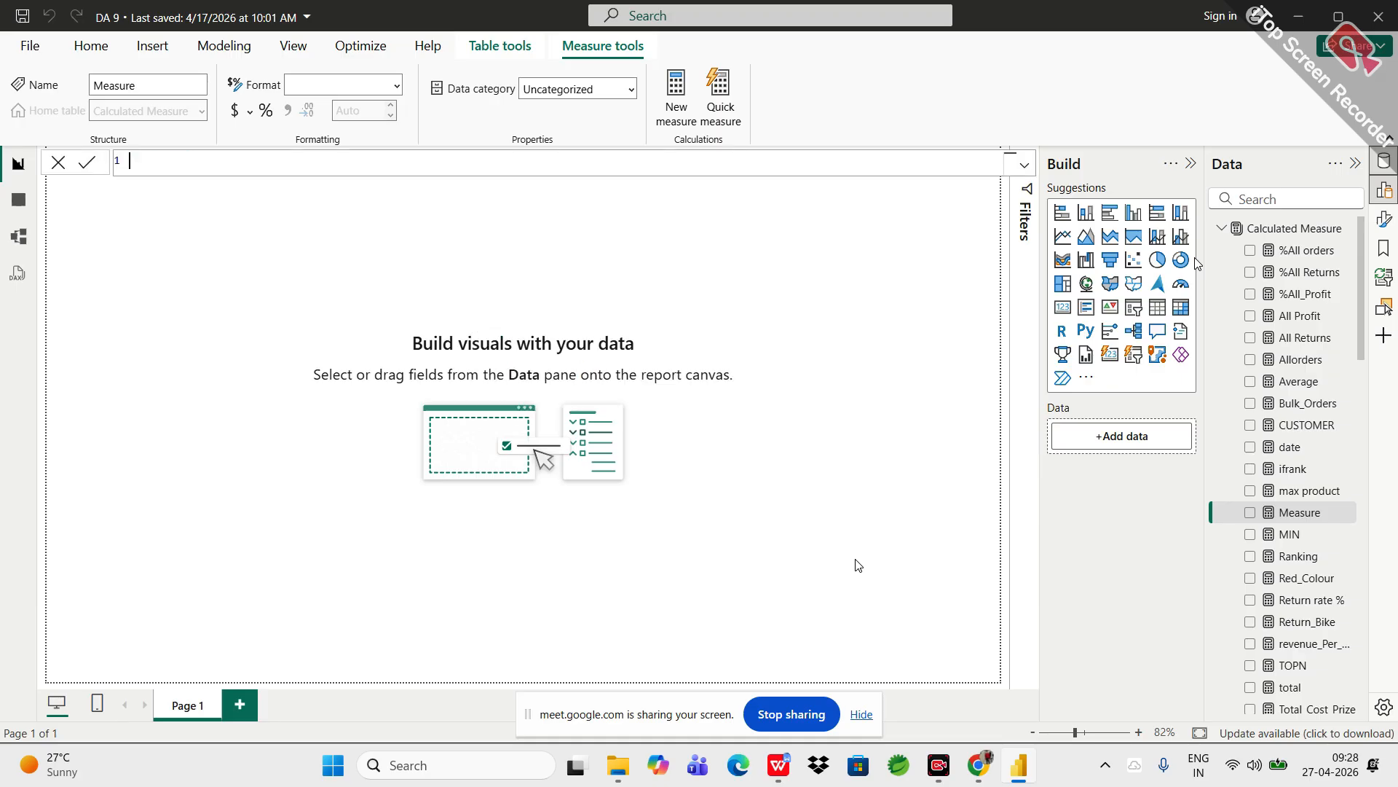
pyautogui.write('Rolling 90 days =')
# - Begin the measure's formula with a CALCULATE function that takes the total_revenue measure as its expression
pyautogui.write('cal')
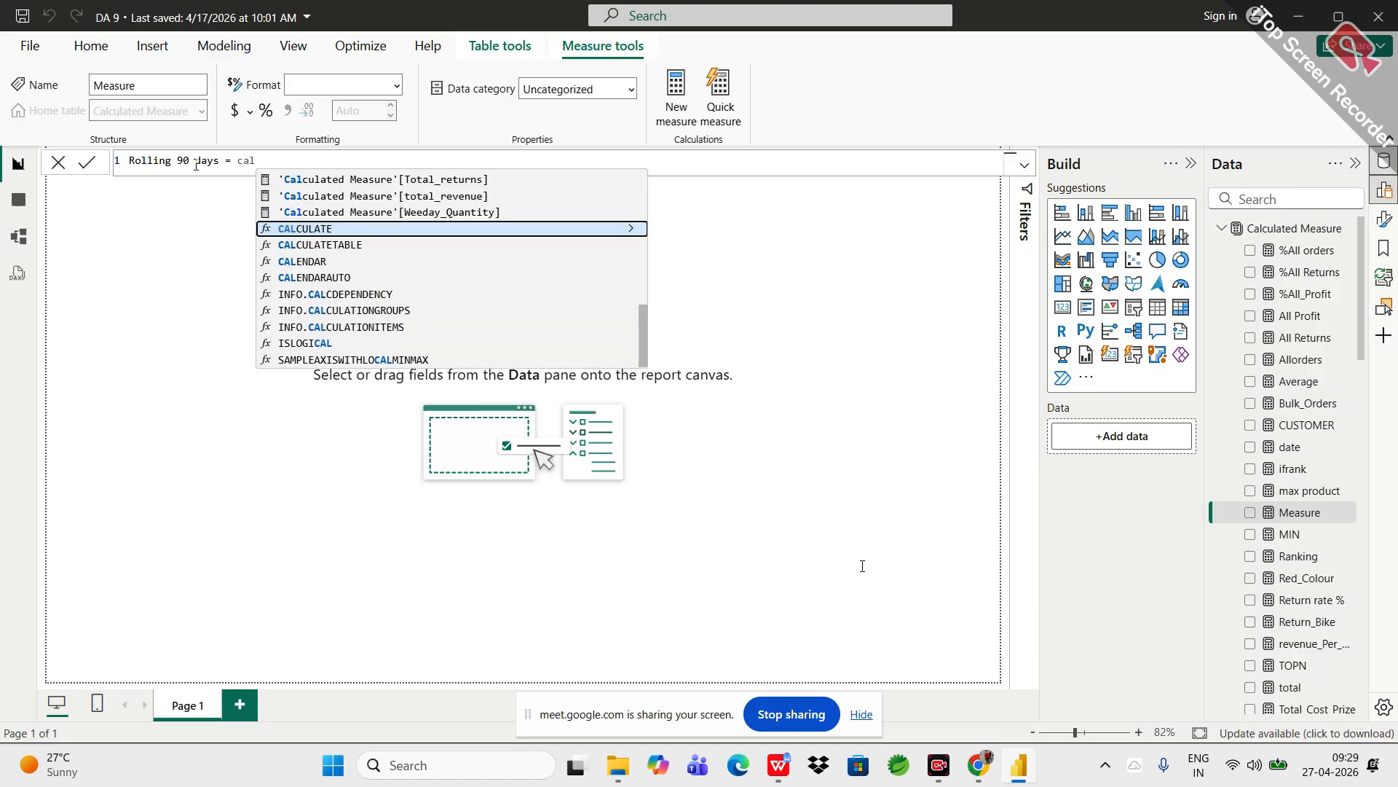
pyautogui.press('Tab')
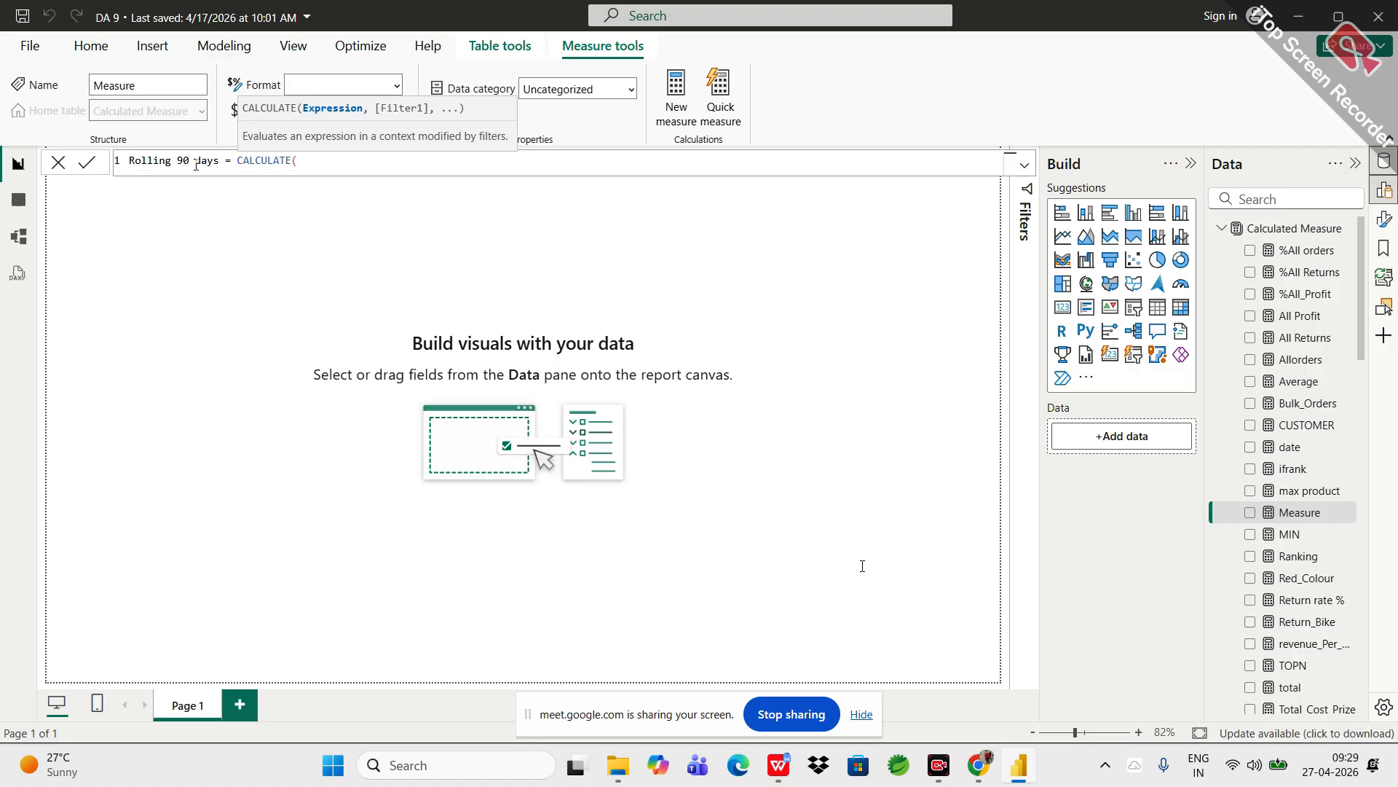
pyautogui.write('tota')
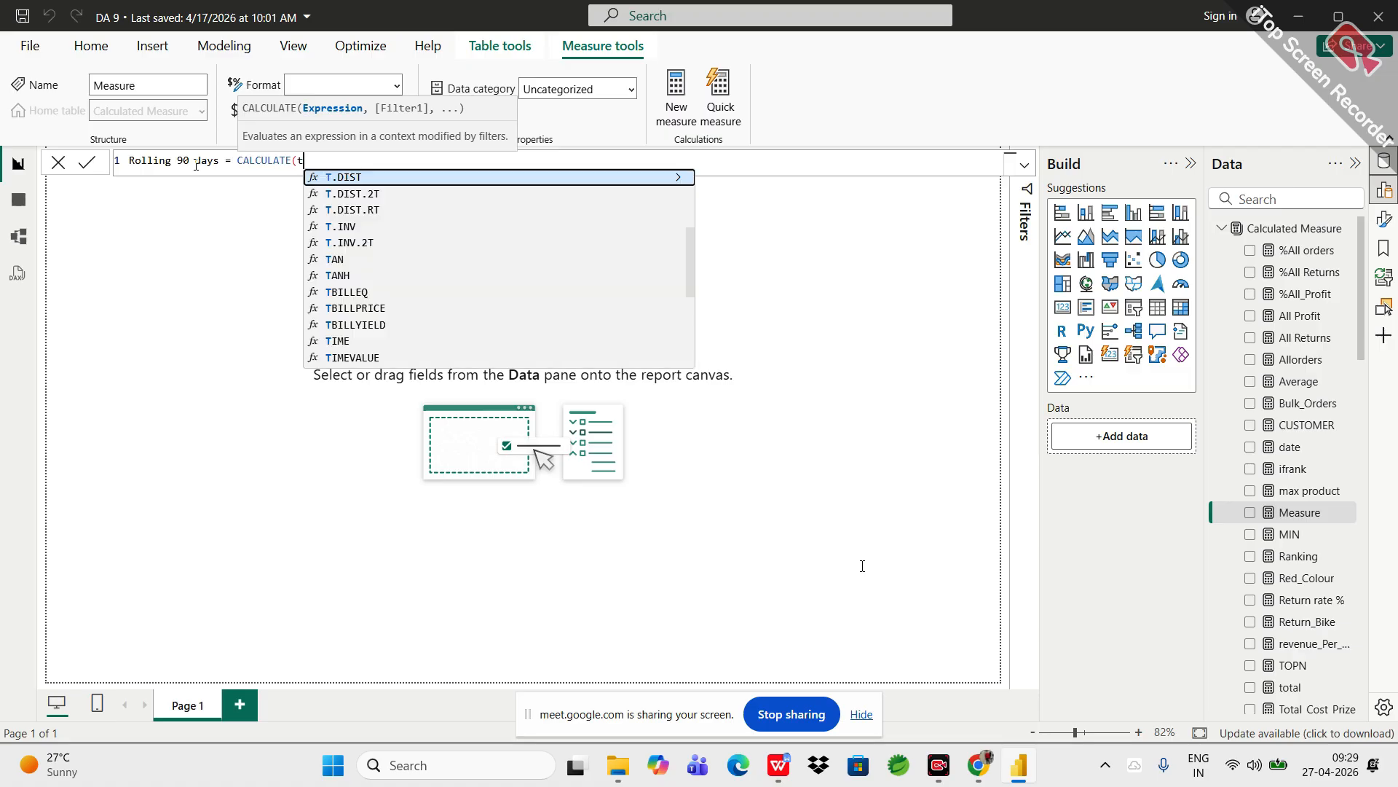
pyautogui.press('Down')
pyautogui.press('Down')
pyautogui.press('Down')
pyautogui.press('Down')
pyautogui.press('Down')
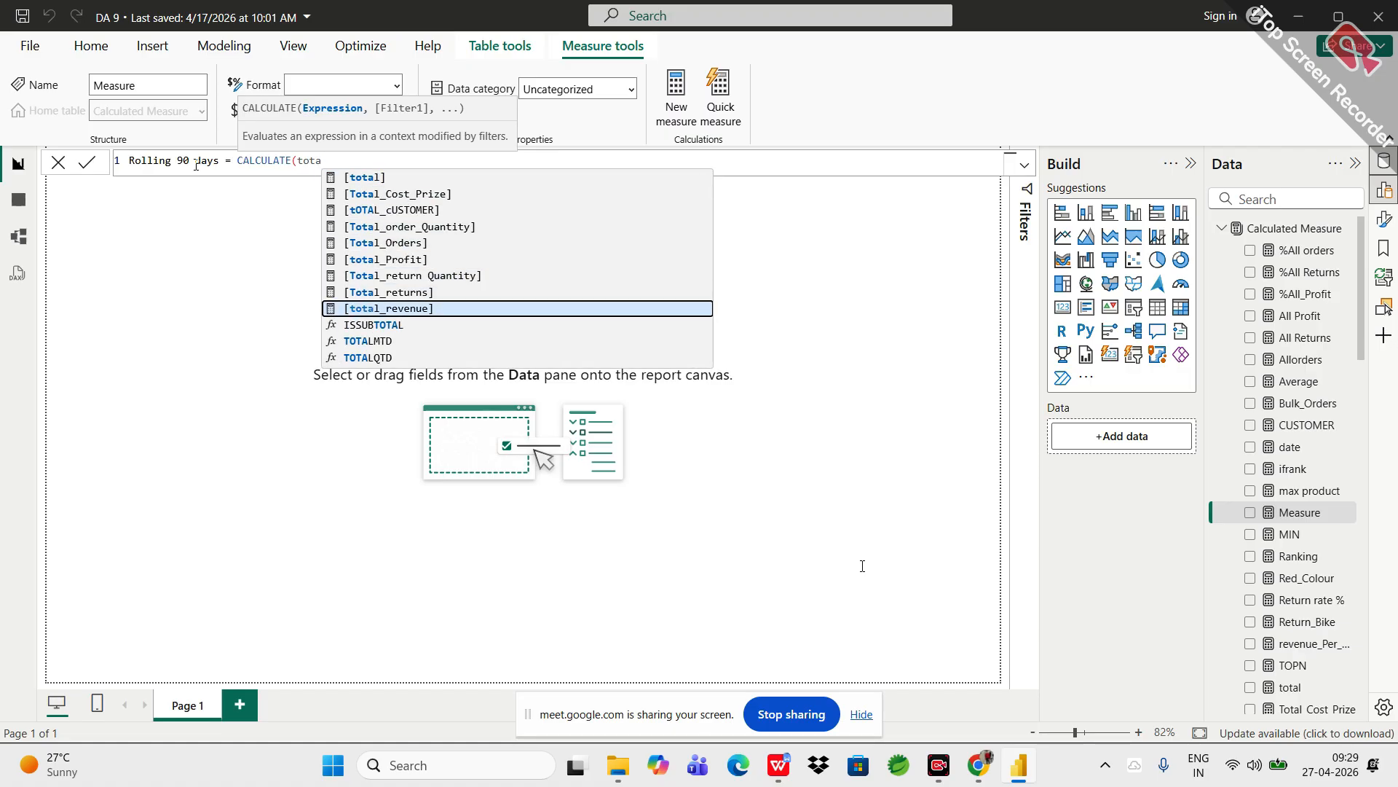
pyautogui.press('Tab')
pyautogui.write(',')
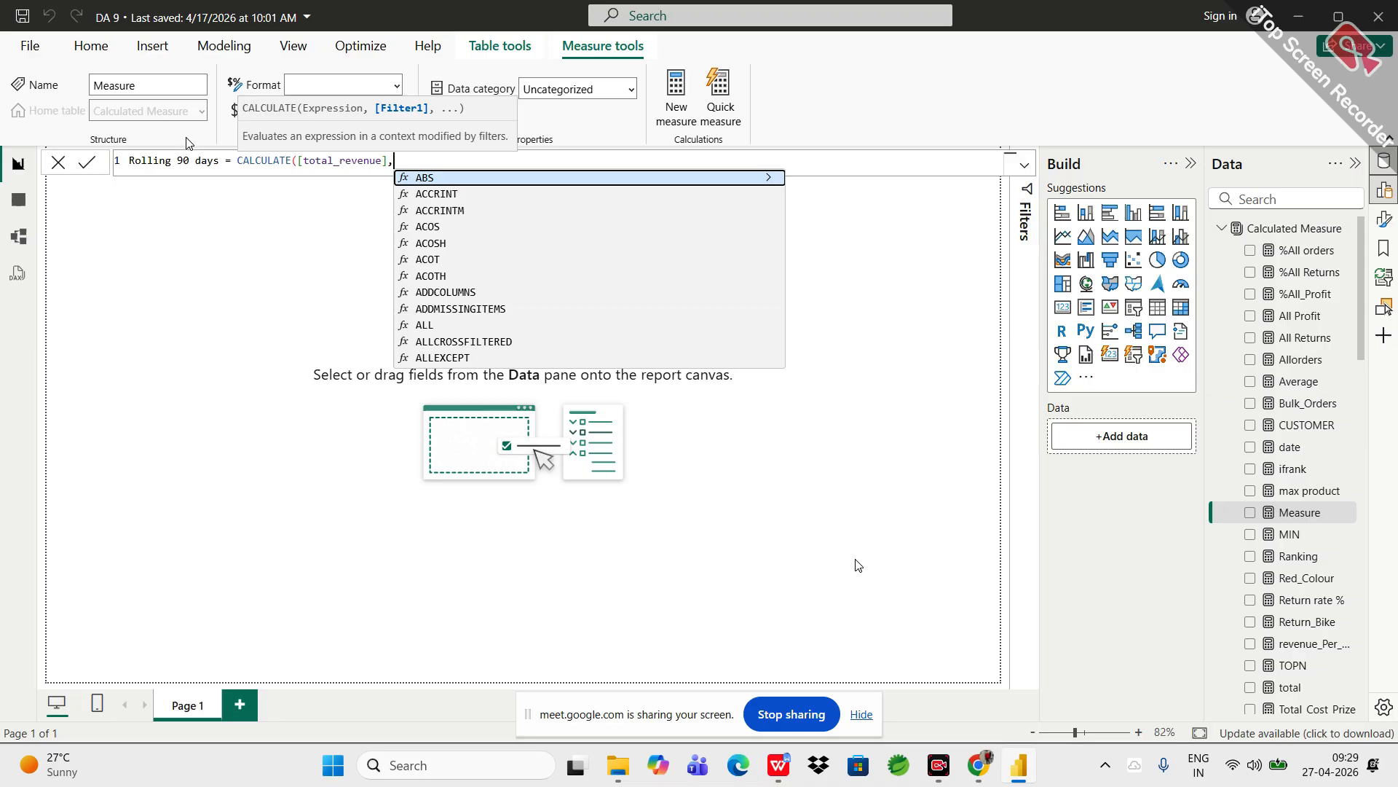
# - Add the DATESINPERIOD function as the filter argument of CALCULATE, after total_revenue
pyautogui.moveTo(177, 160); pyautogui.dragTo(218, 160)
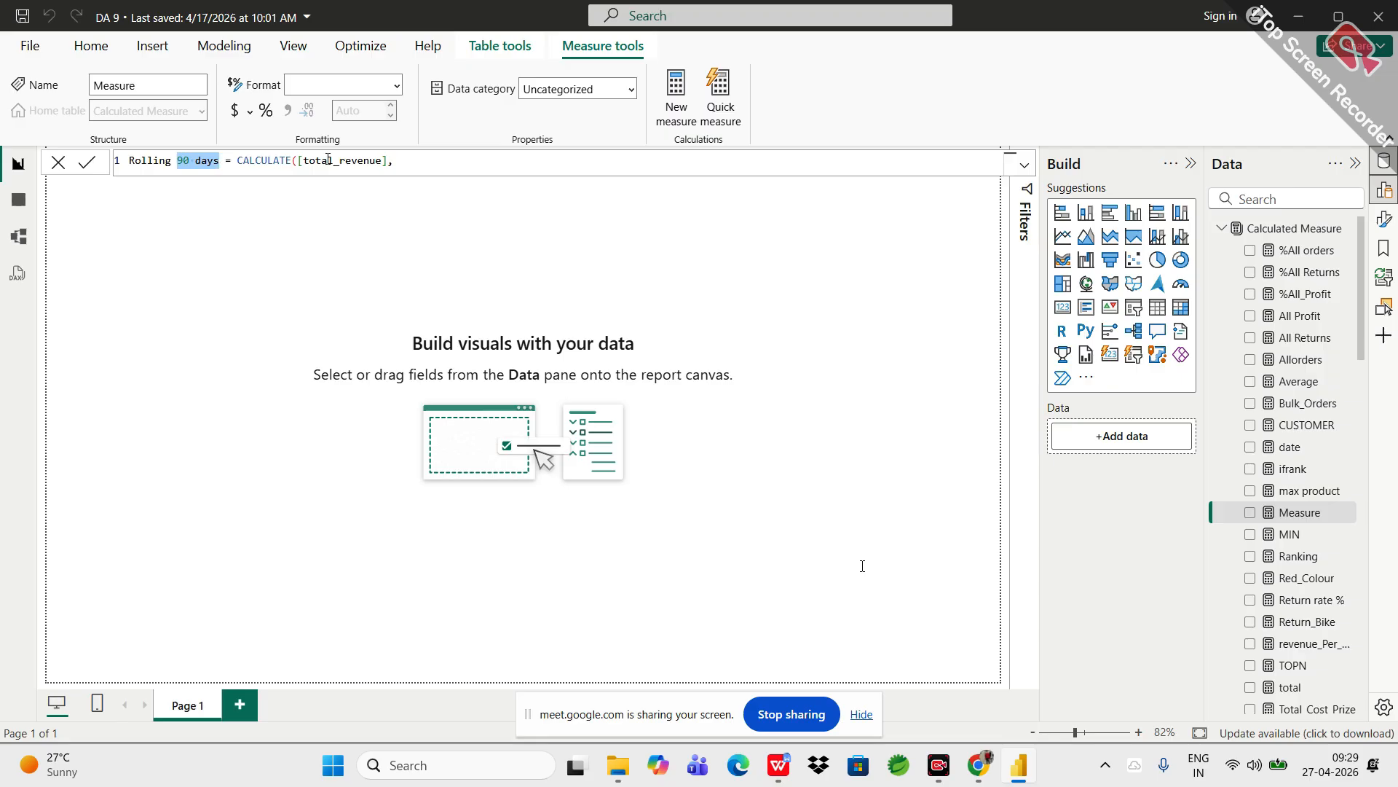
pyautogui.click(407, 172)
pyautogui.write('d')
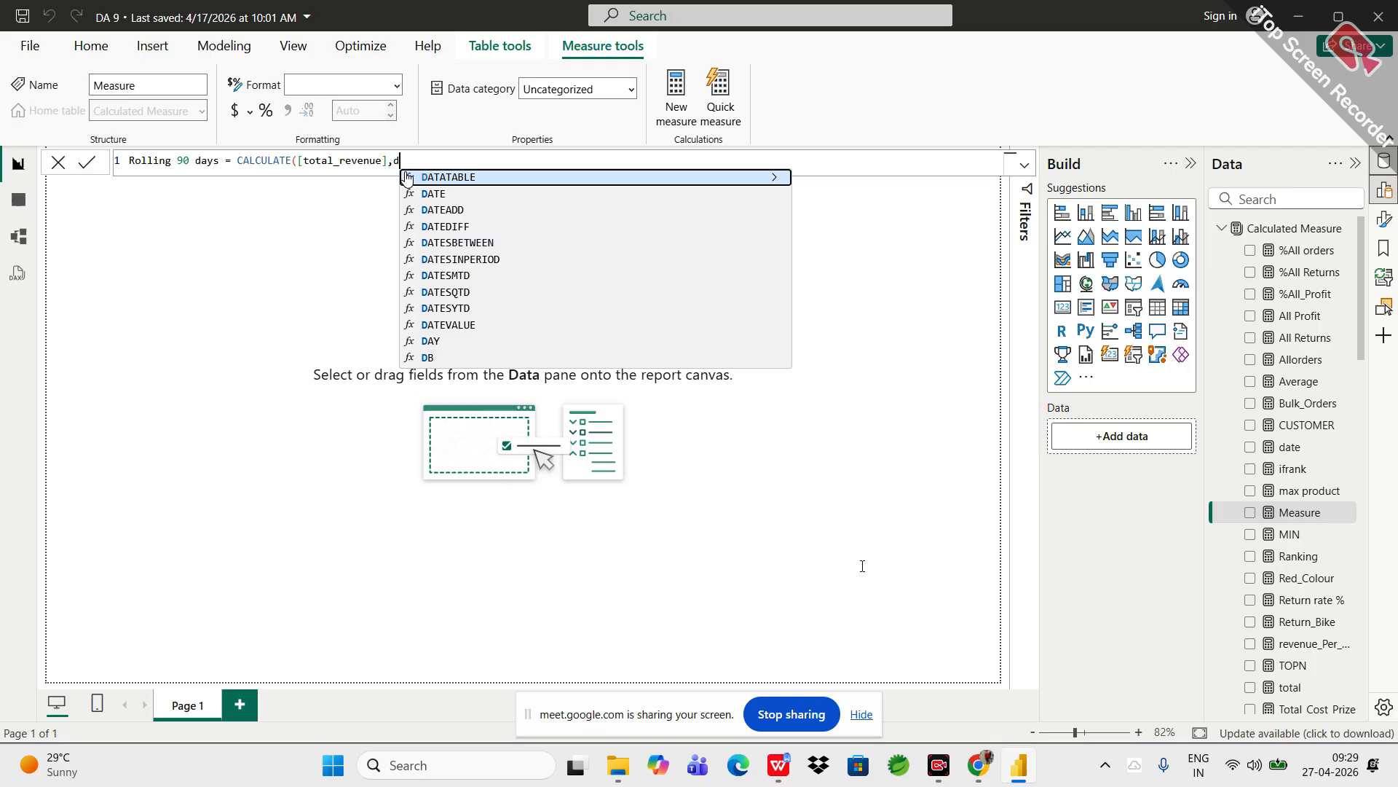
pyautogui.write('ates')
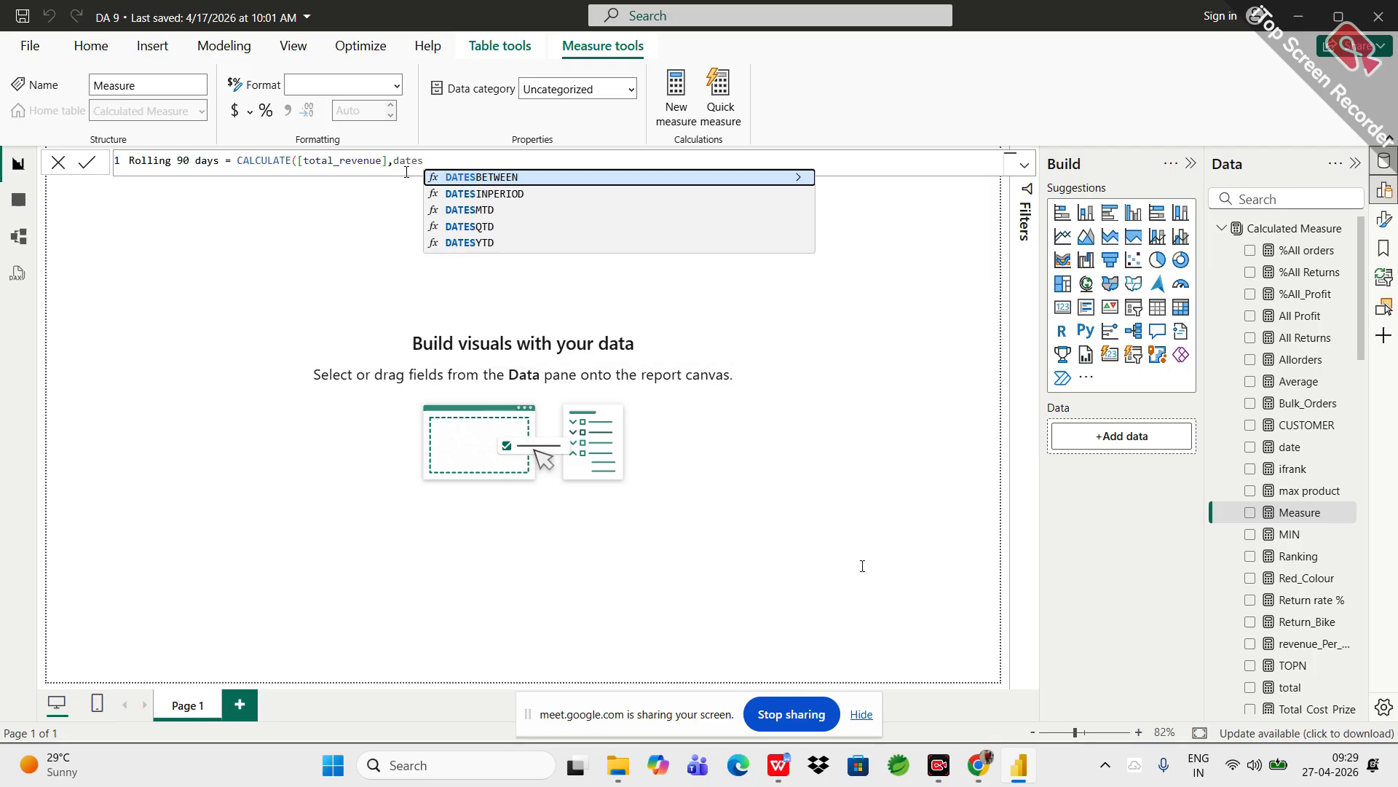
pyautogui.press('Down')
pyautogui.press('Tab')
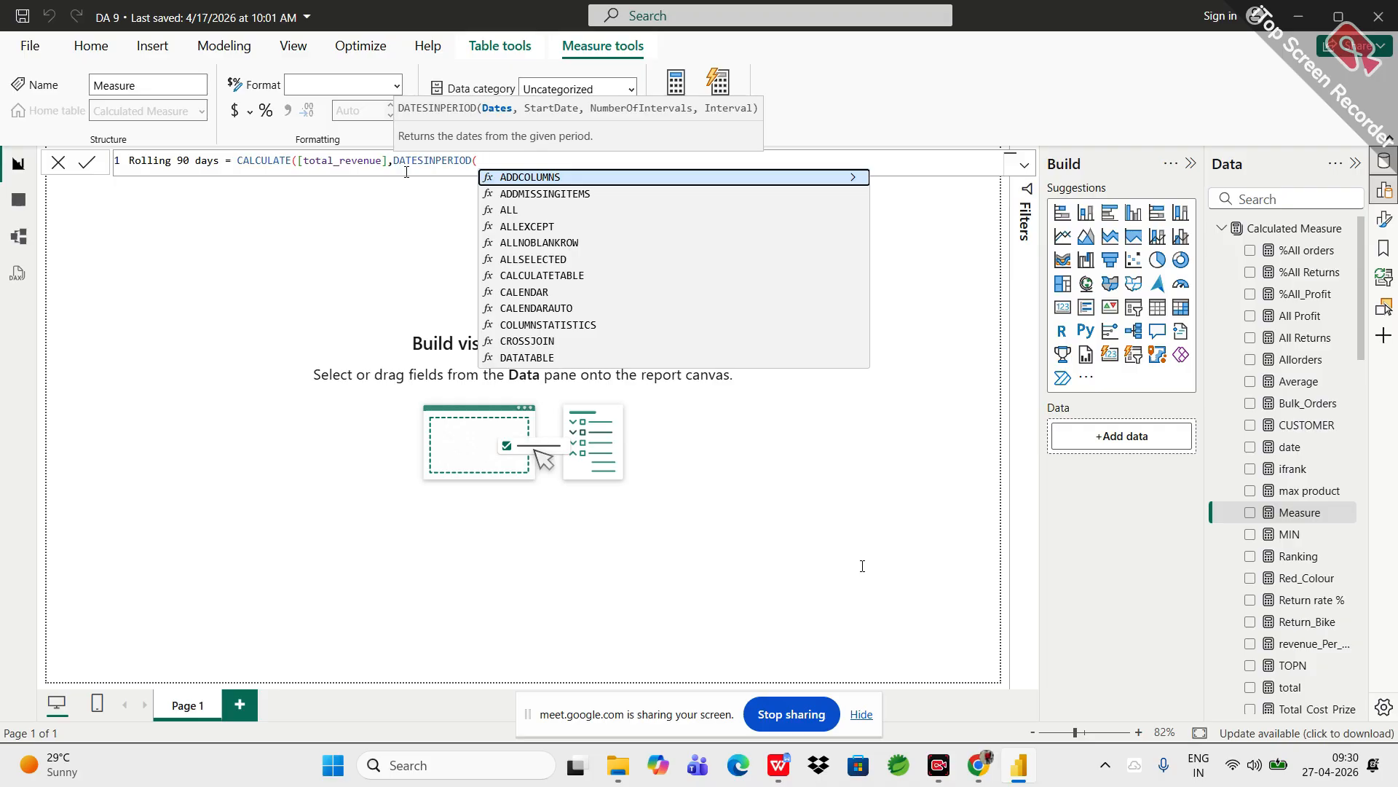
# - Enter the Date column of Calendar Lookup as the dates argument of DATESINPERIOD
pyautogui.write('cale')
pyautogui.press('Up')
pyautogui.press('Up')
pyautogui.press('Up')
pyautogui.press('Up')
pyautogui.press('Up')
pyautogui.press('Up')
pyautogui.press('Up')
pyautogui.press('Up')
pyautogui.press('Up')
pyautogui.press('Up')
pyautogui.press('Up')
pyautogui.press('Up')
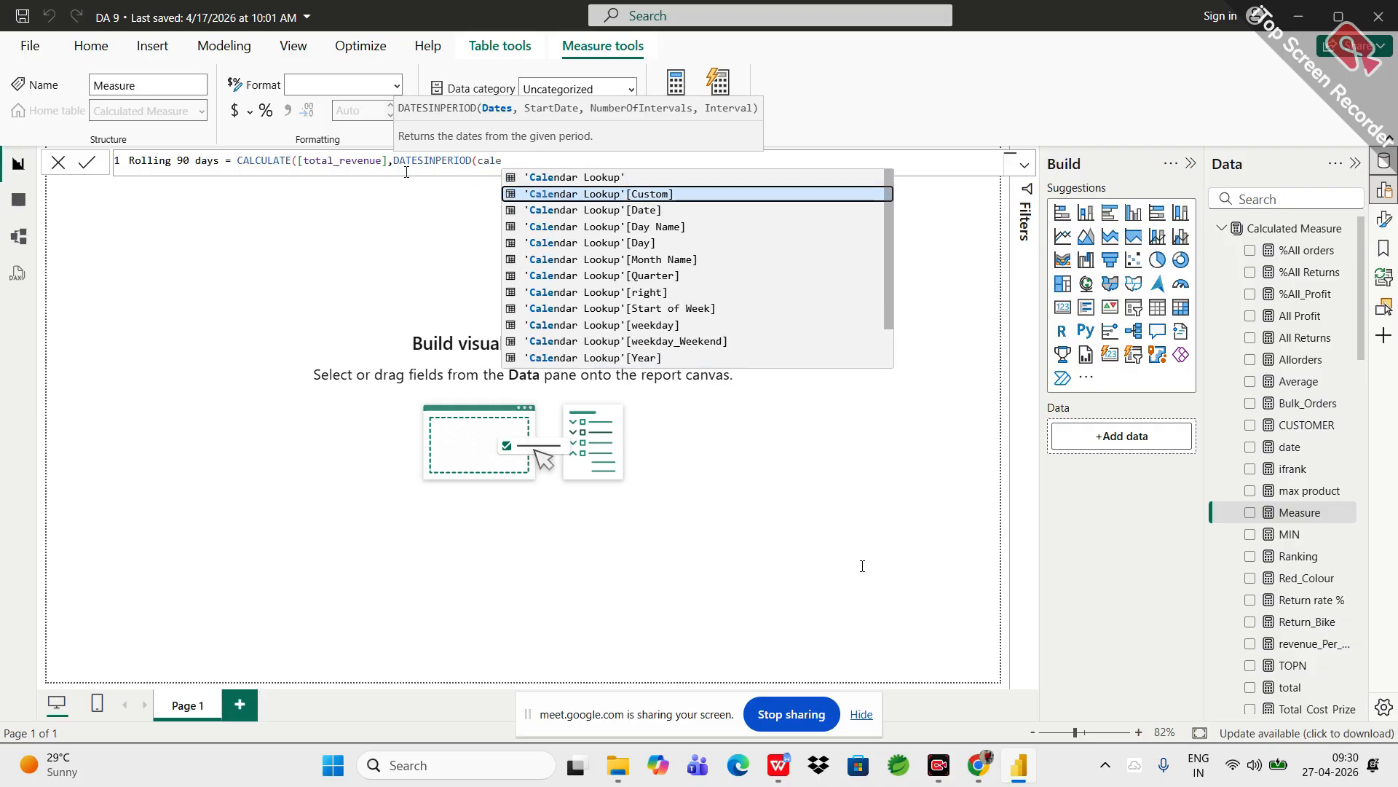
pyautogui.press('Down')
pyautogui.press('Tab')
pyautogui.write(',')
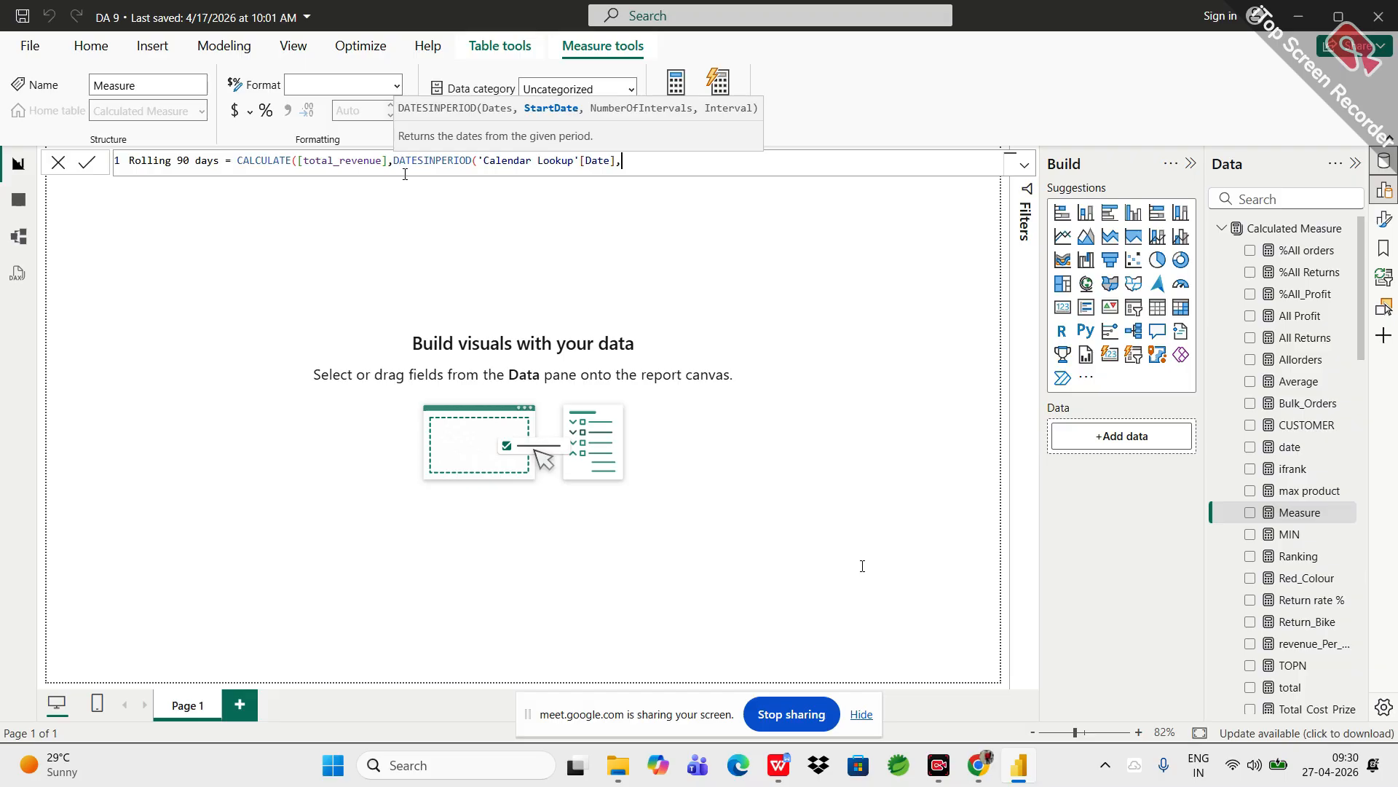
pyautogui.write('date')
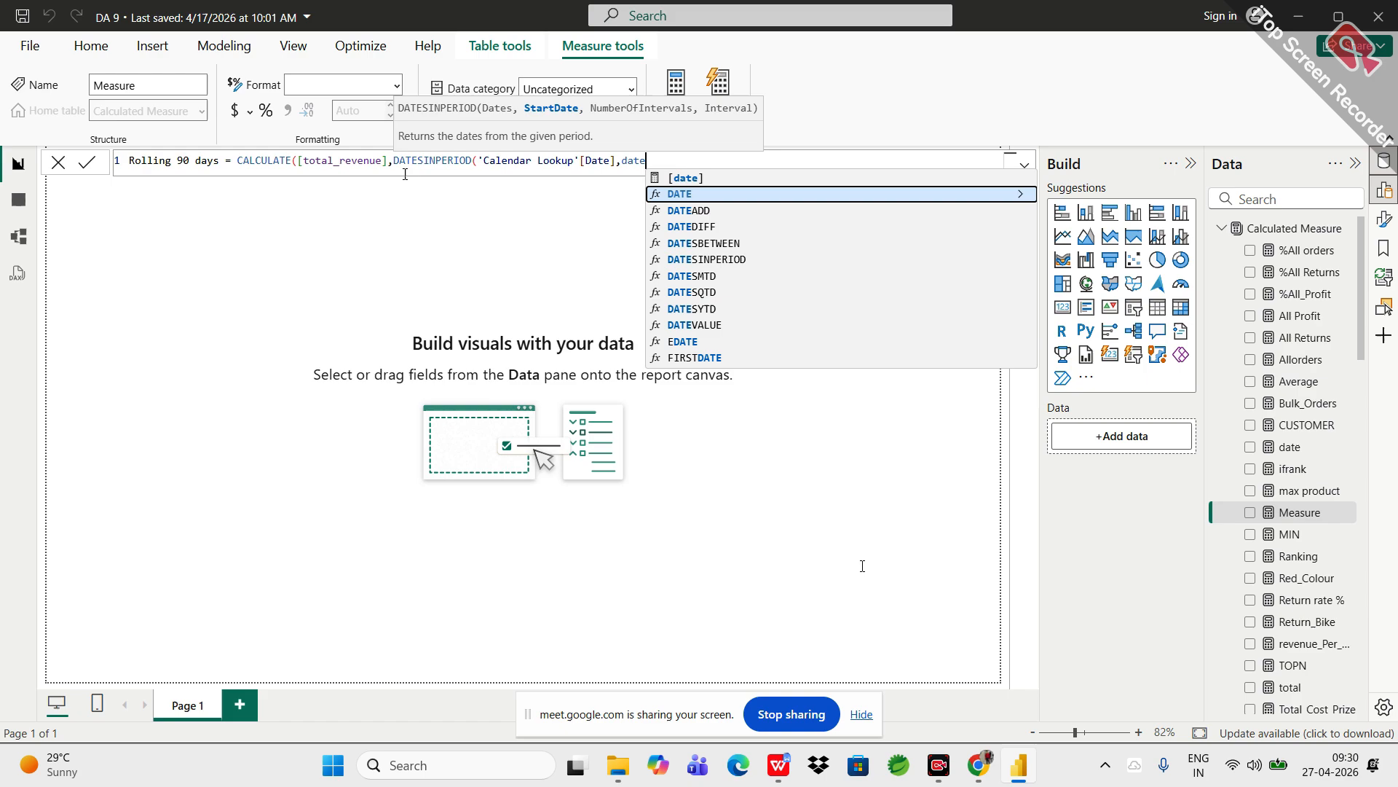
pyautogui.press('Tab')
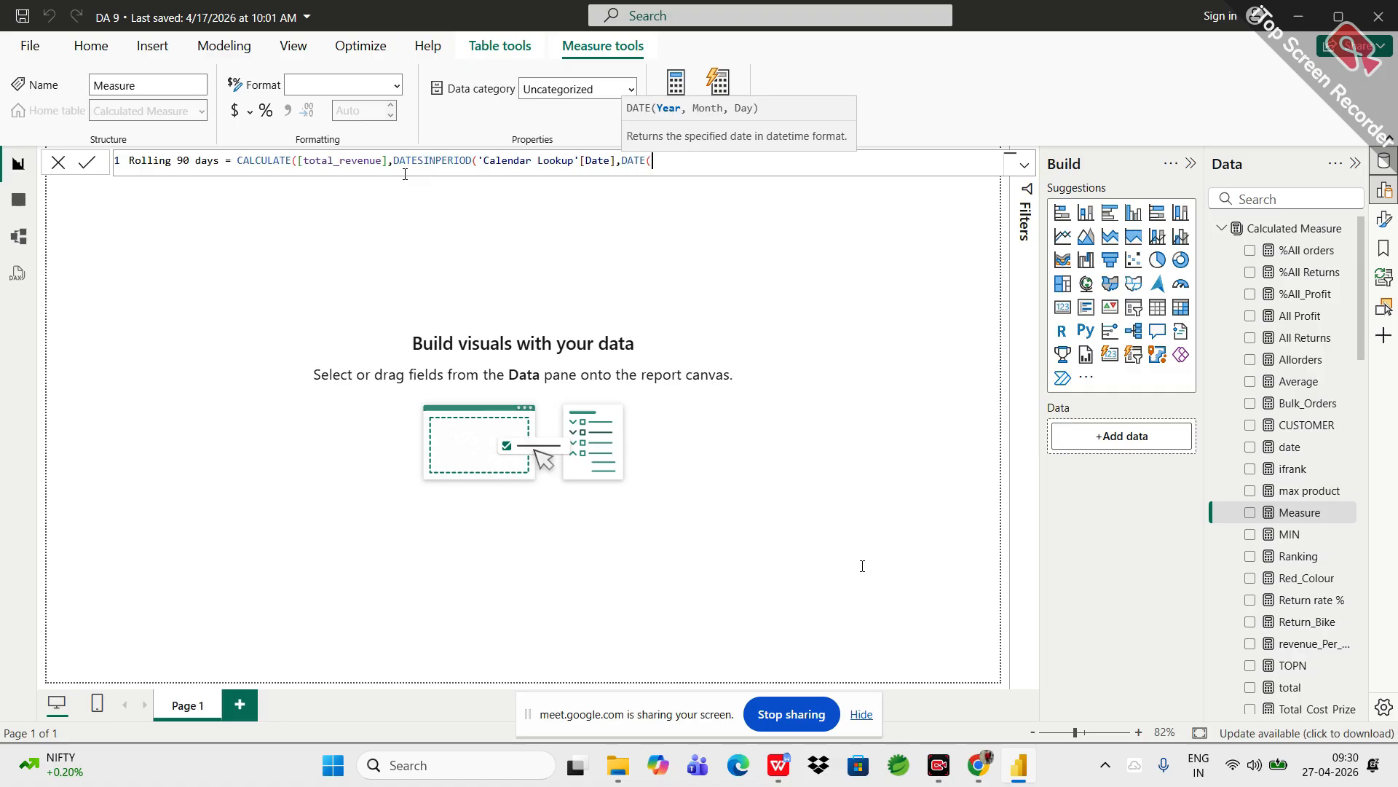
pyautogui.press('BackSpace')
pyautogui.press('BackSpace')
pyautogui.press('BackSpace')
pyautogui.press('BackSpace')
pyautogui.press('BackSpace')
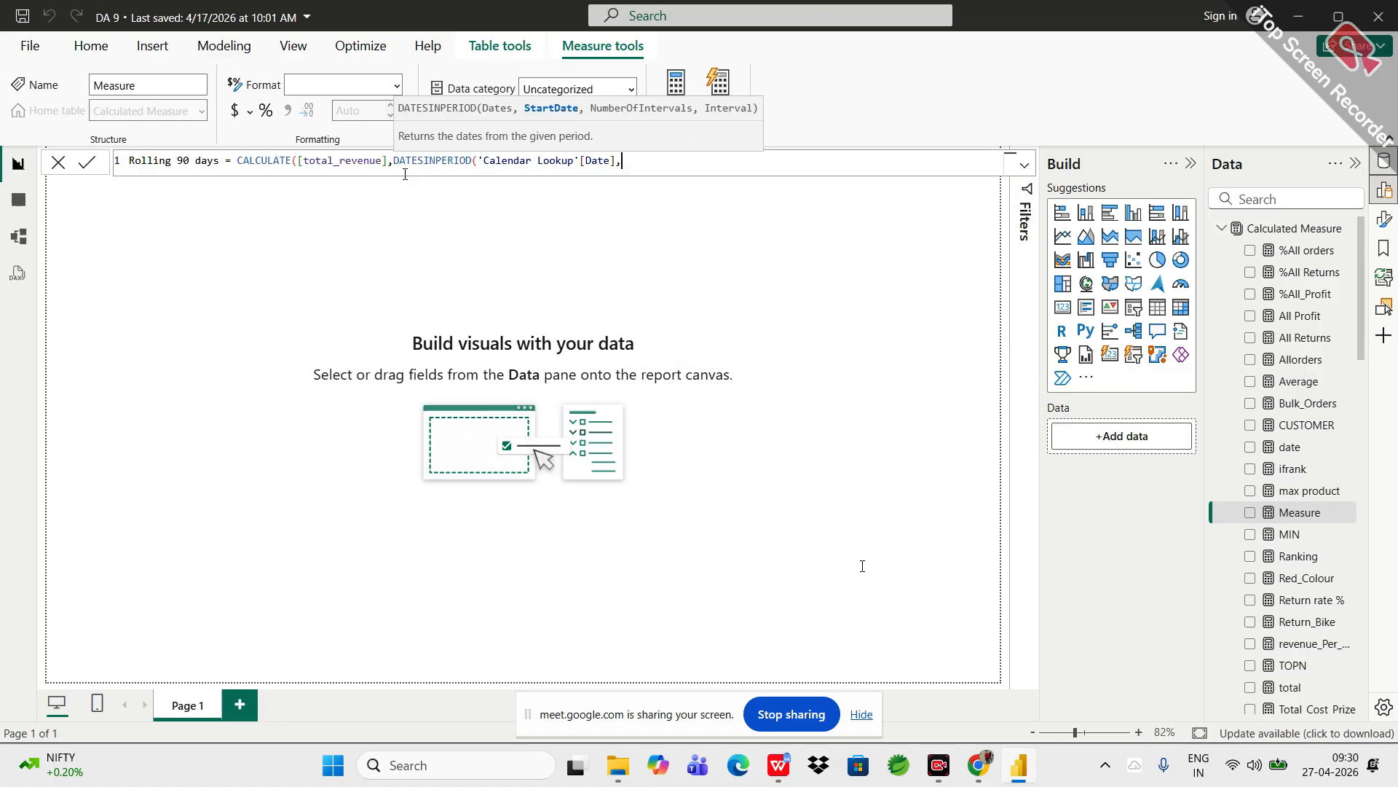
# - Set the start date of DATESINPERIOD to the MAX of the Calendar Lookup Date column
pyautogui.write('MAX(')
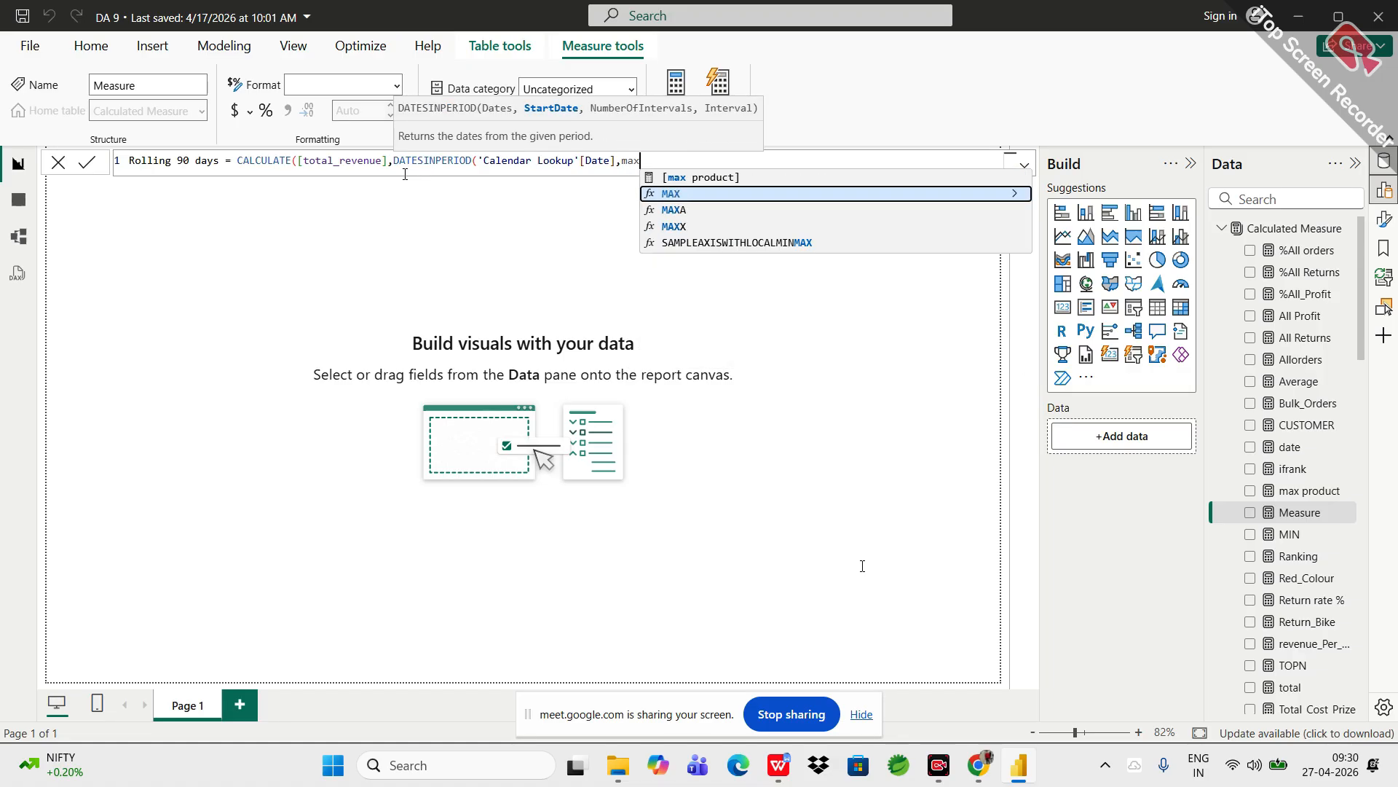
pyautogui.write('cale')
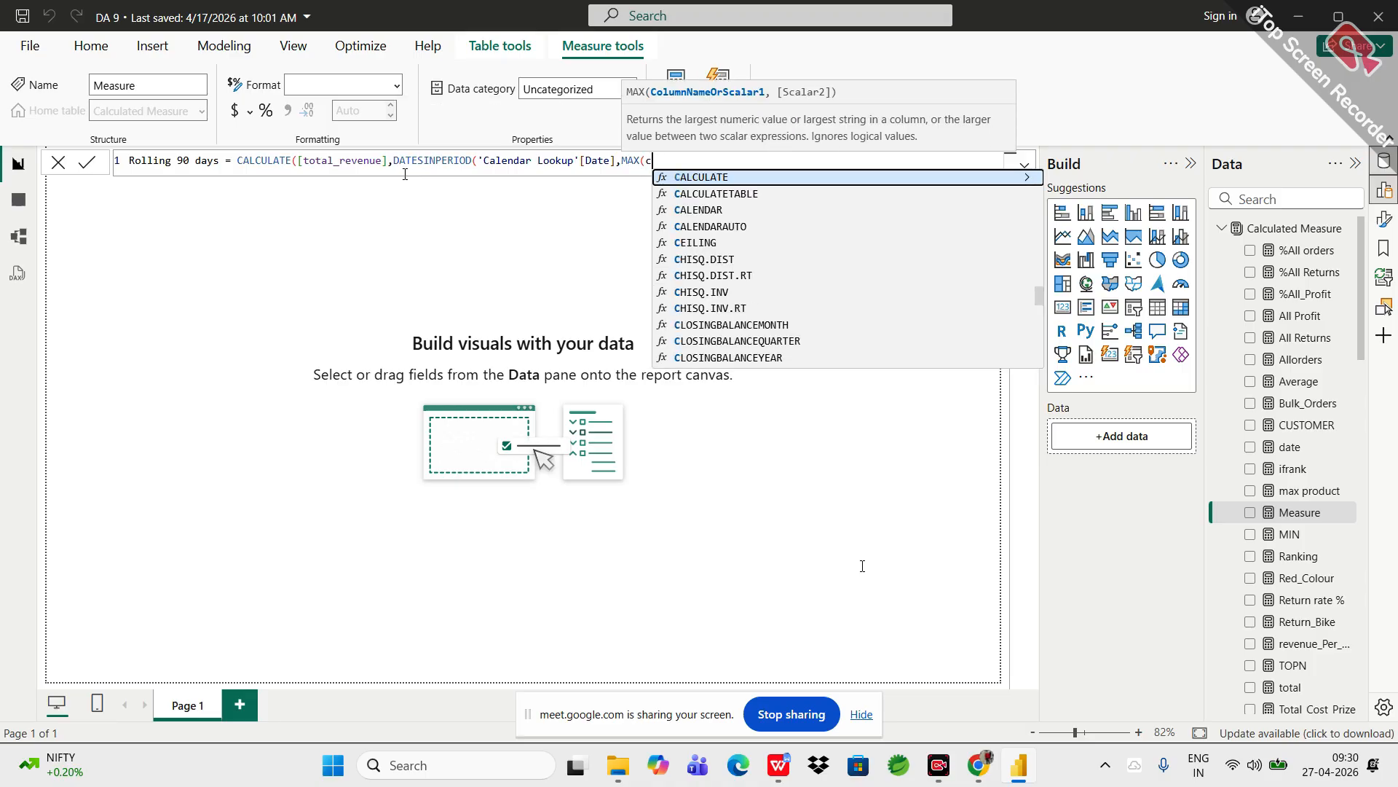
pyautogui.press('Up')
pyautogui.press('Up')
pyautogui.press('Up')
pyautogui.press('Up')
pyautogui.press('Up')
pyautogui.press('Up')
pyautogui.press('Up')
pyautogui.press('Up')
pyautogui.press('Up')
pyautogui.press('Up')
pyautogui.press('Up')
pyautogui.press('Up')
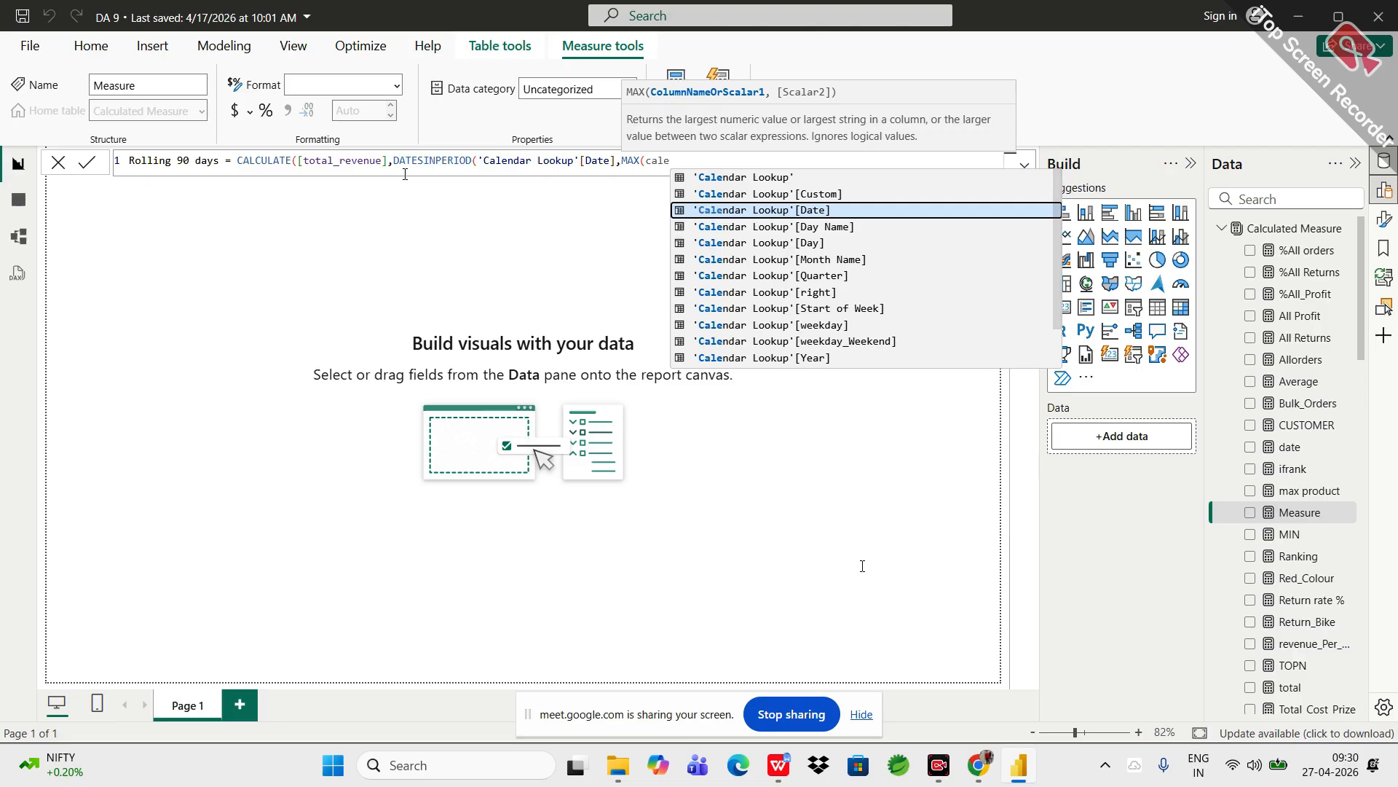
pyautogui.press('Tab')
pyautogui.write(')')
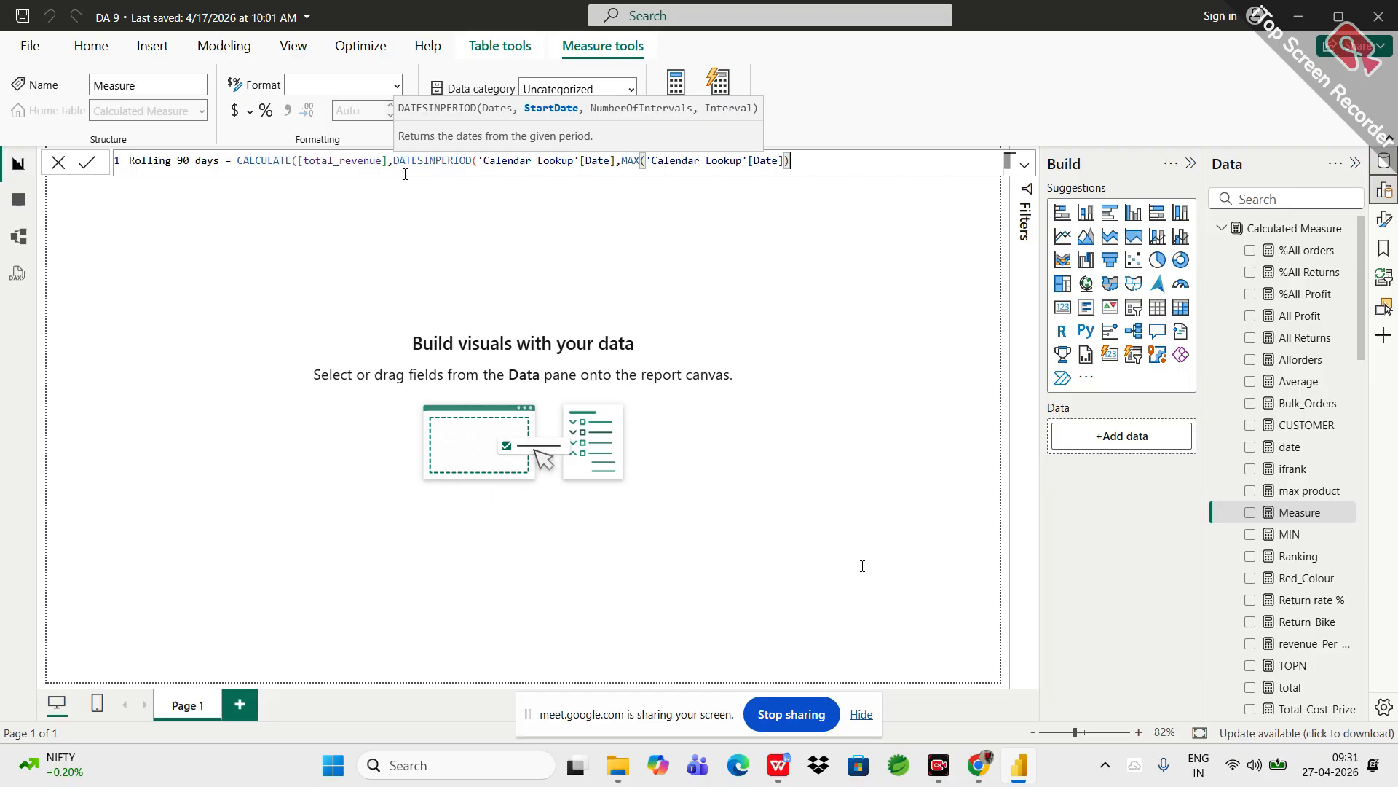
# - Complete DATESINPERIOD with -90 as the number of intervals and DAY as the interval, and commit the Rolling 90 days measure
pyautogui.write(',')
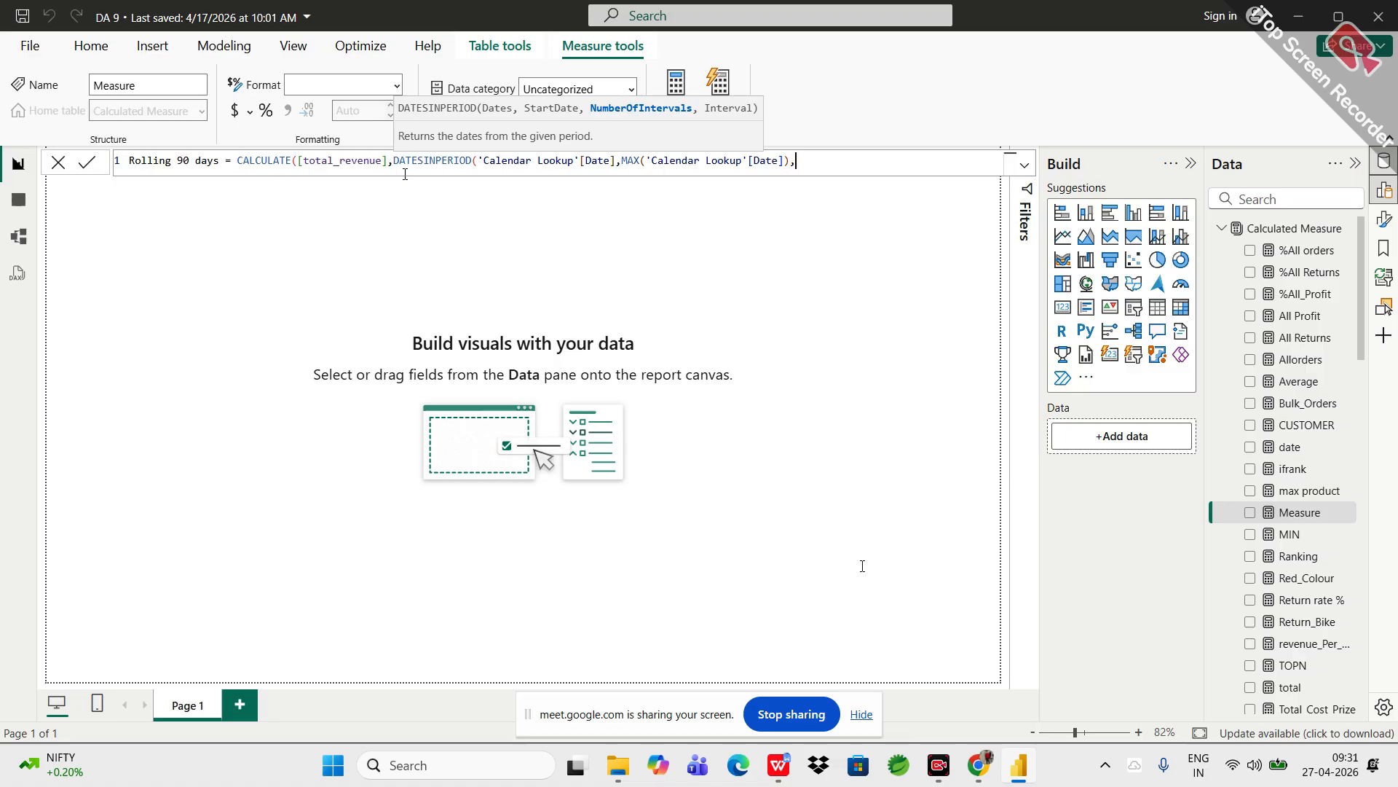
pyautogui.write('-90,')
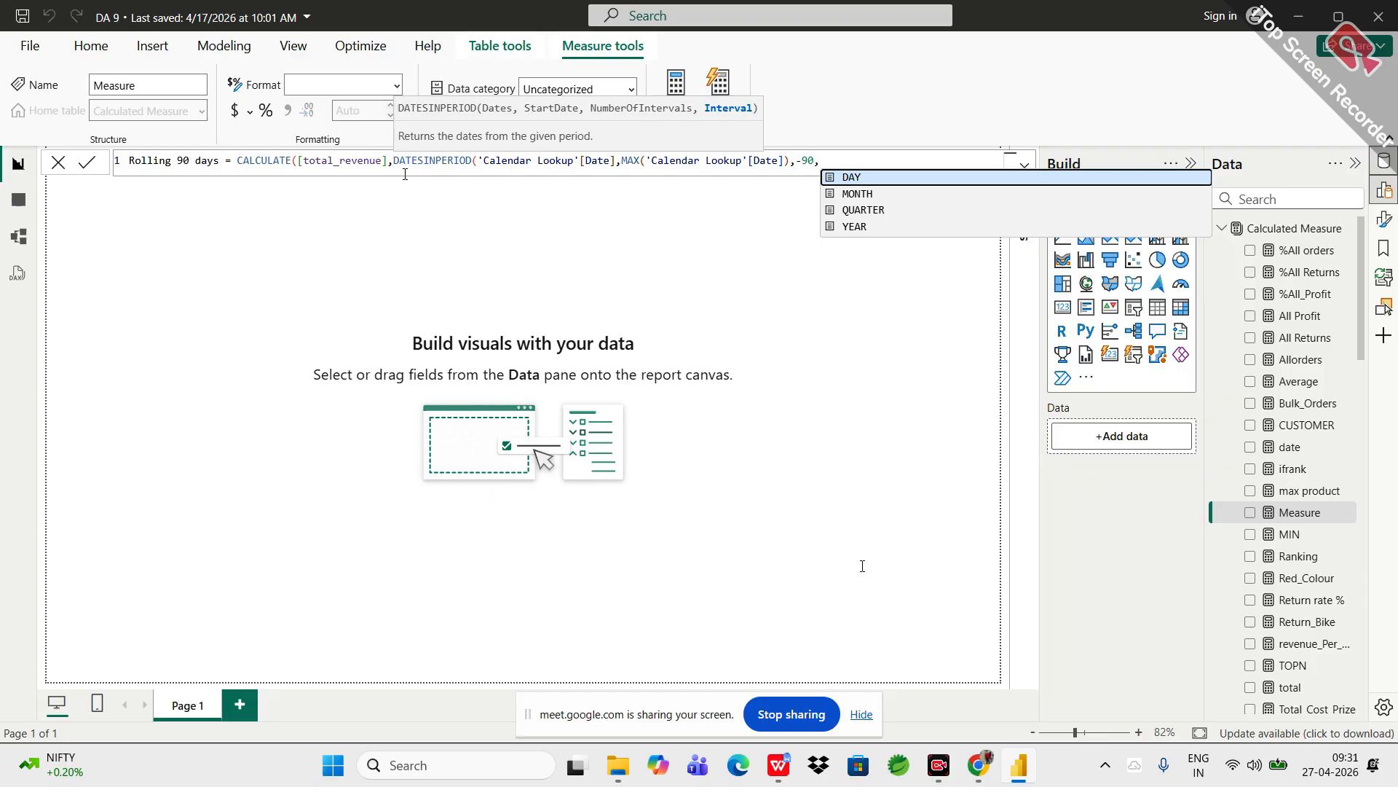
pyautogui.press('Tab')
pyautogui.write('))')
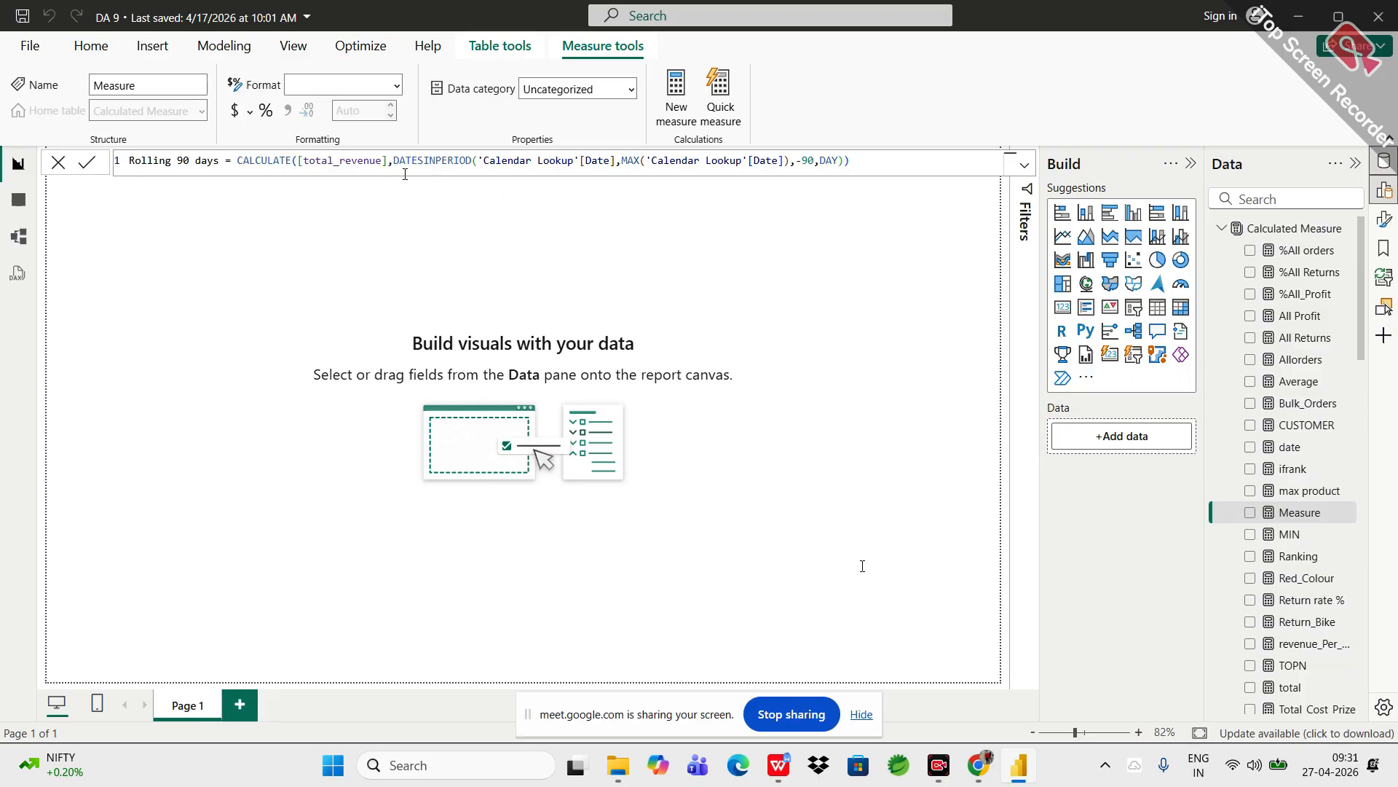
pyautogui.press('Return')
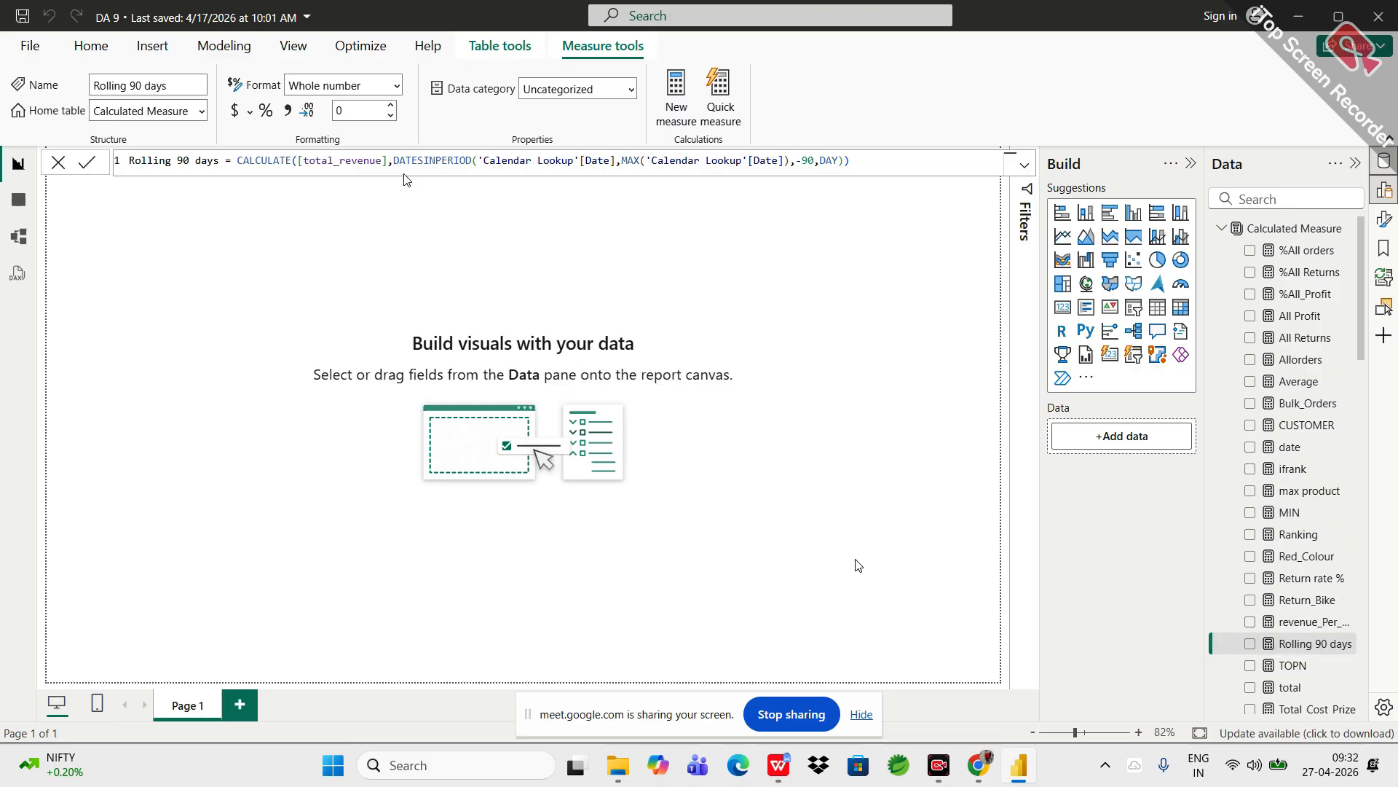
# - Add a card visual showing the Rolling 90 days measure near the middle of the canvas and widen it toward the page's left edge
pyautogui.click(1063, 315)
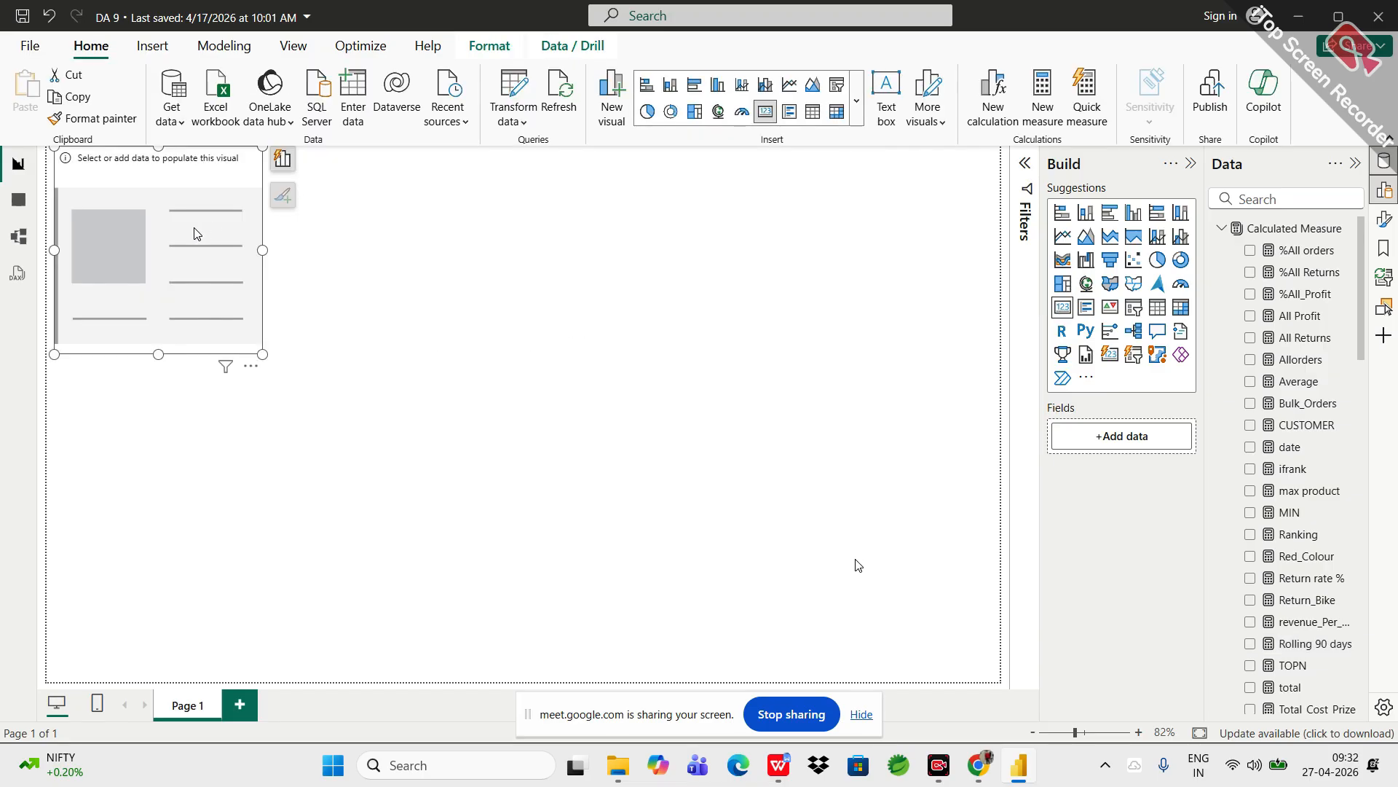
pyautogui.moveTo(195, 232); pyautogui.dragTo(572, 363)
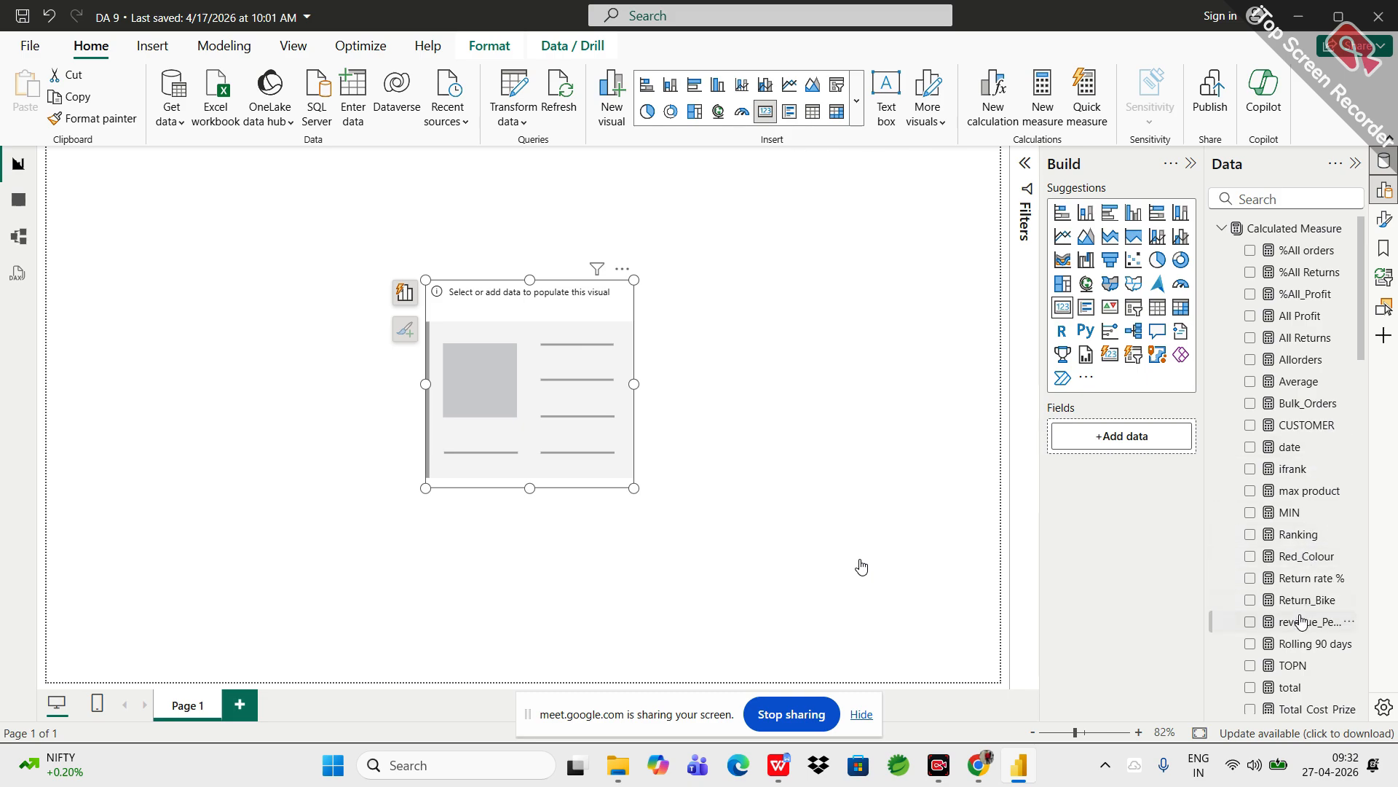
pyautogui.moveTo(1304, 644); pyautogui.dragTo(1129, 435)
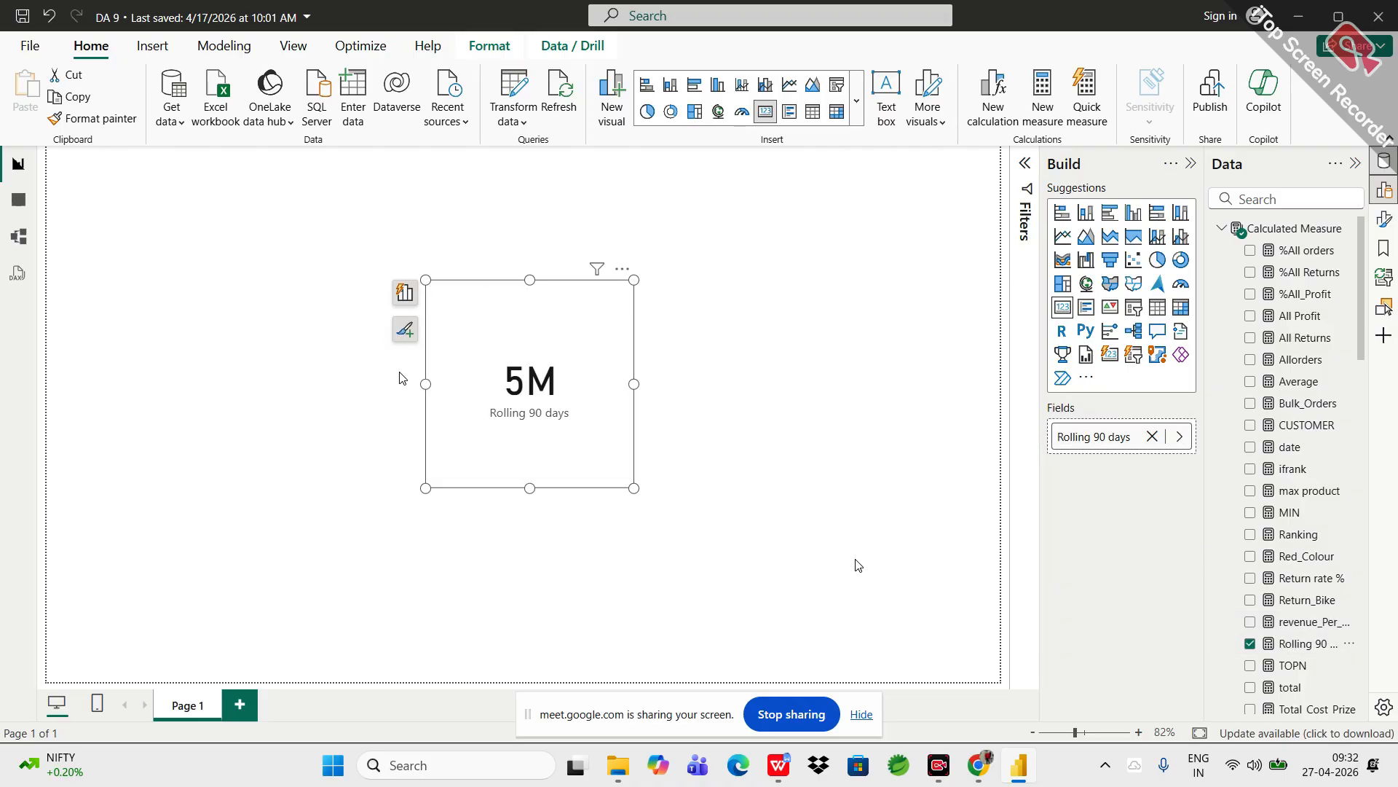
pyautogui.moveTo(421, 382); pyautogui.dragTo(186, 340)
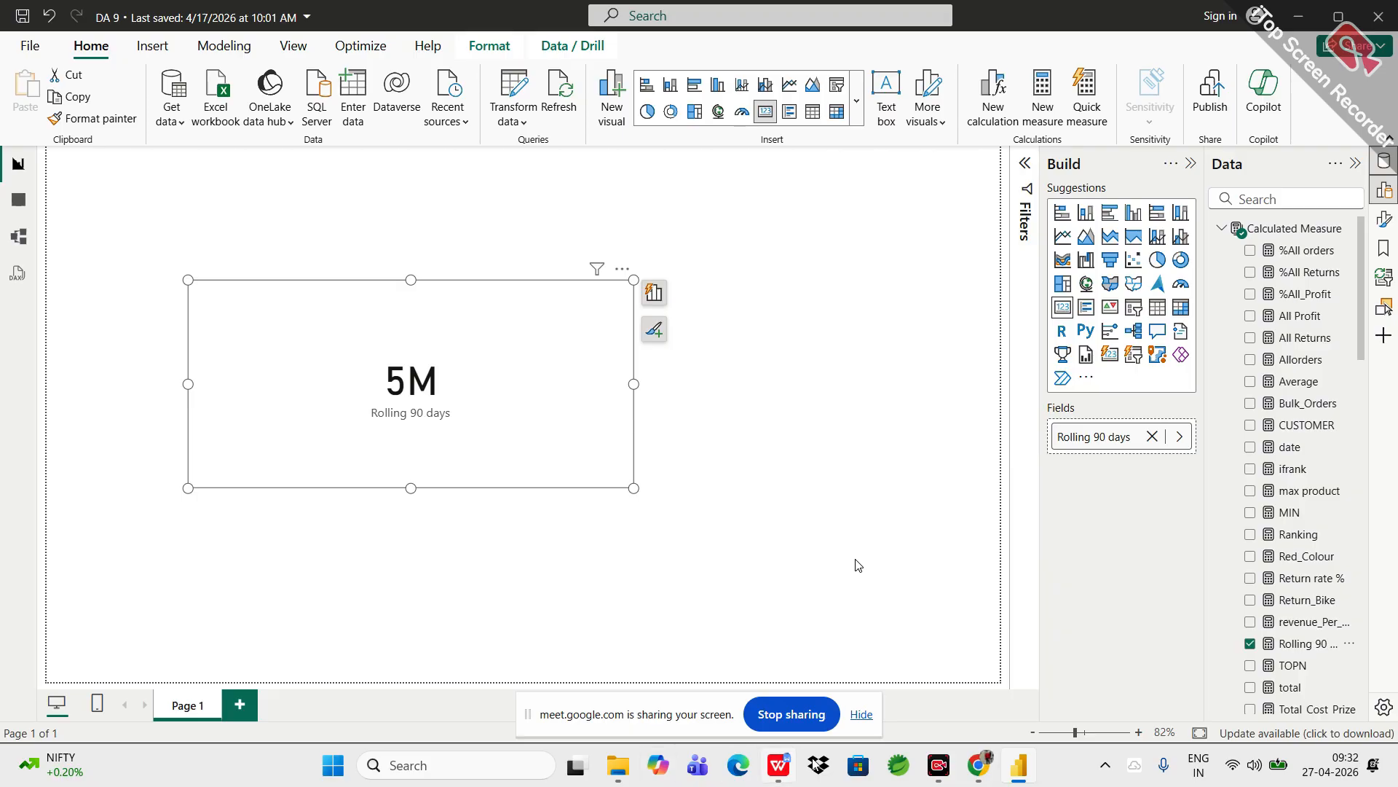
# - Switch to the Google Meet call in Chrome, look through the list of meeting contributors, and hide the screen-sharing notice
pyautogui.moveTo(978, 765)
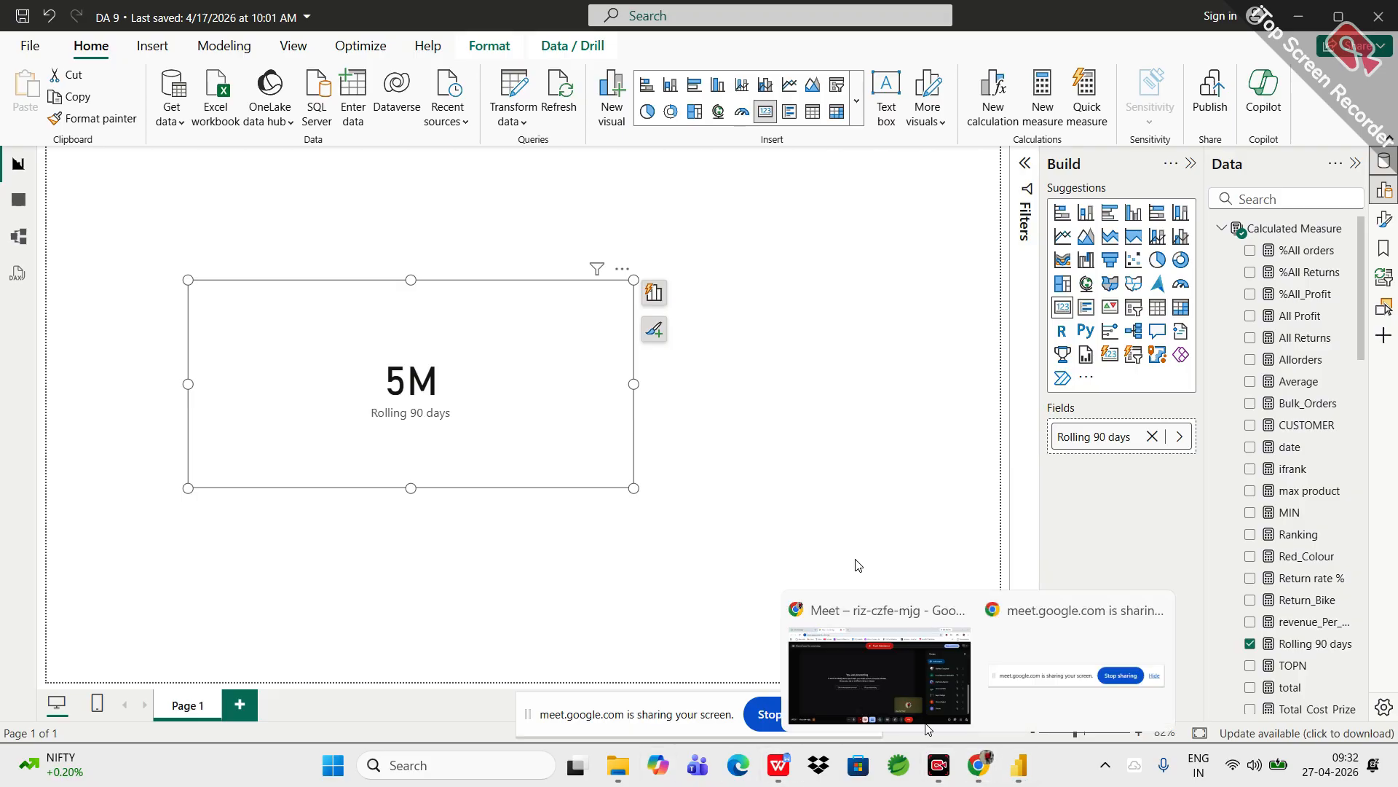
pyautogui.click(915, 680)
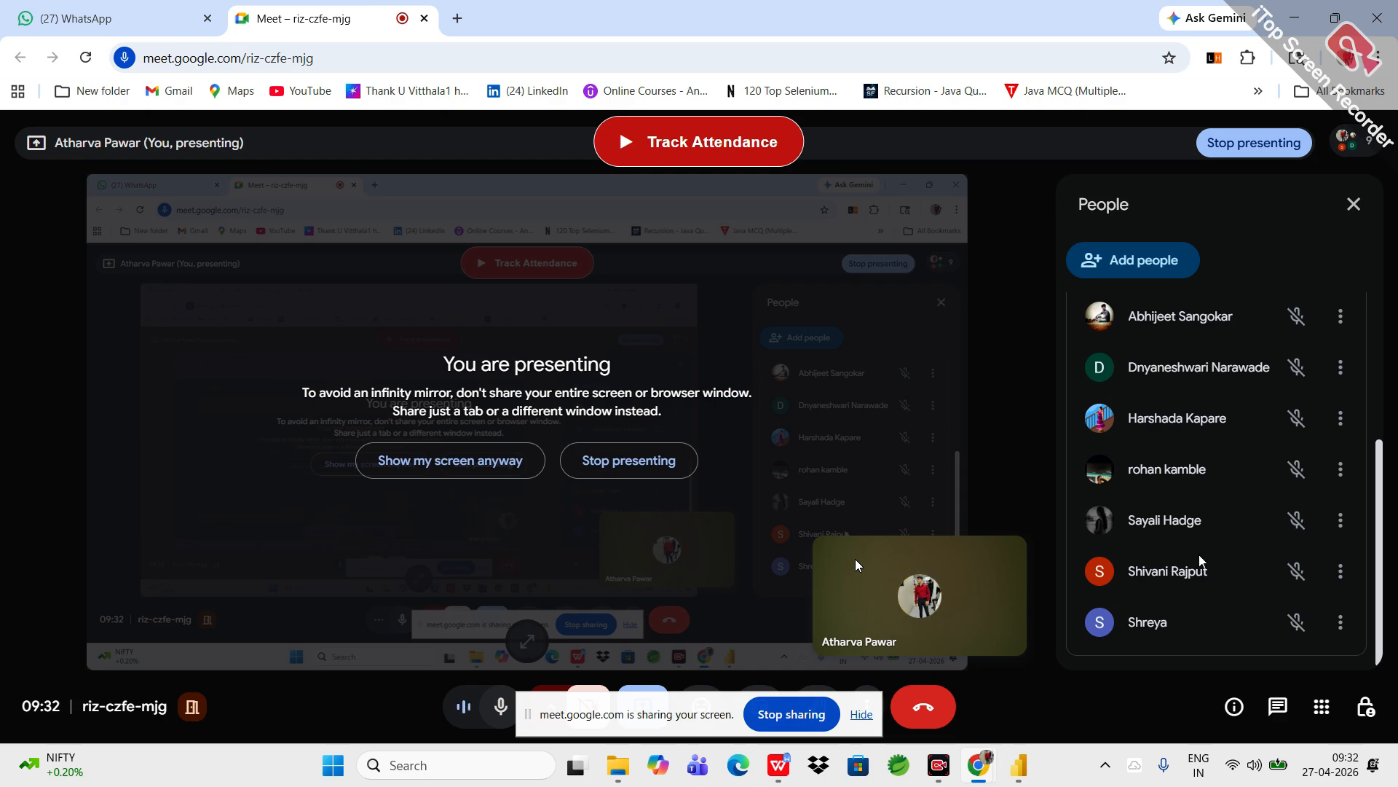
pyautogui.scroll(1, 1200, 561)
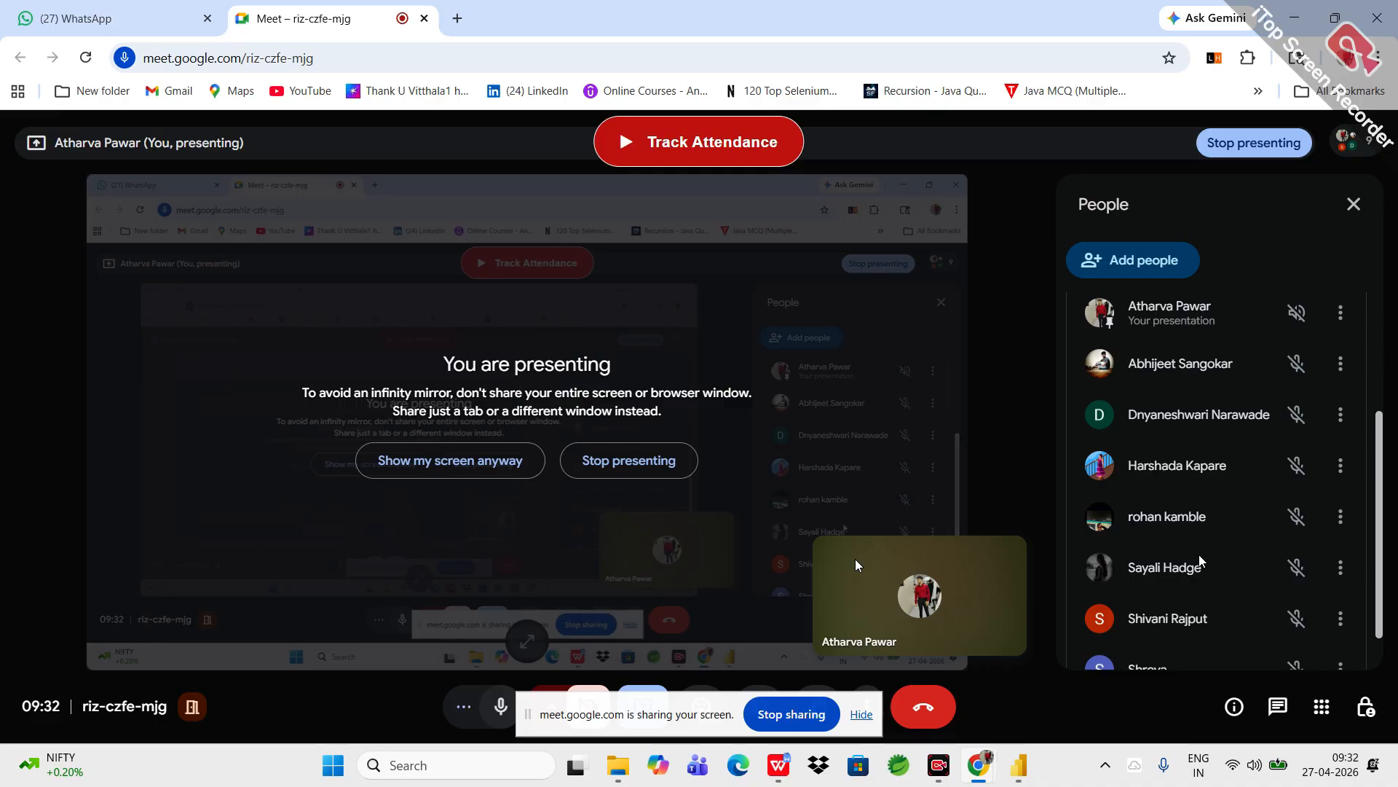
pyautogui.scroll(-2, 1200, 559)
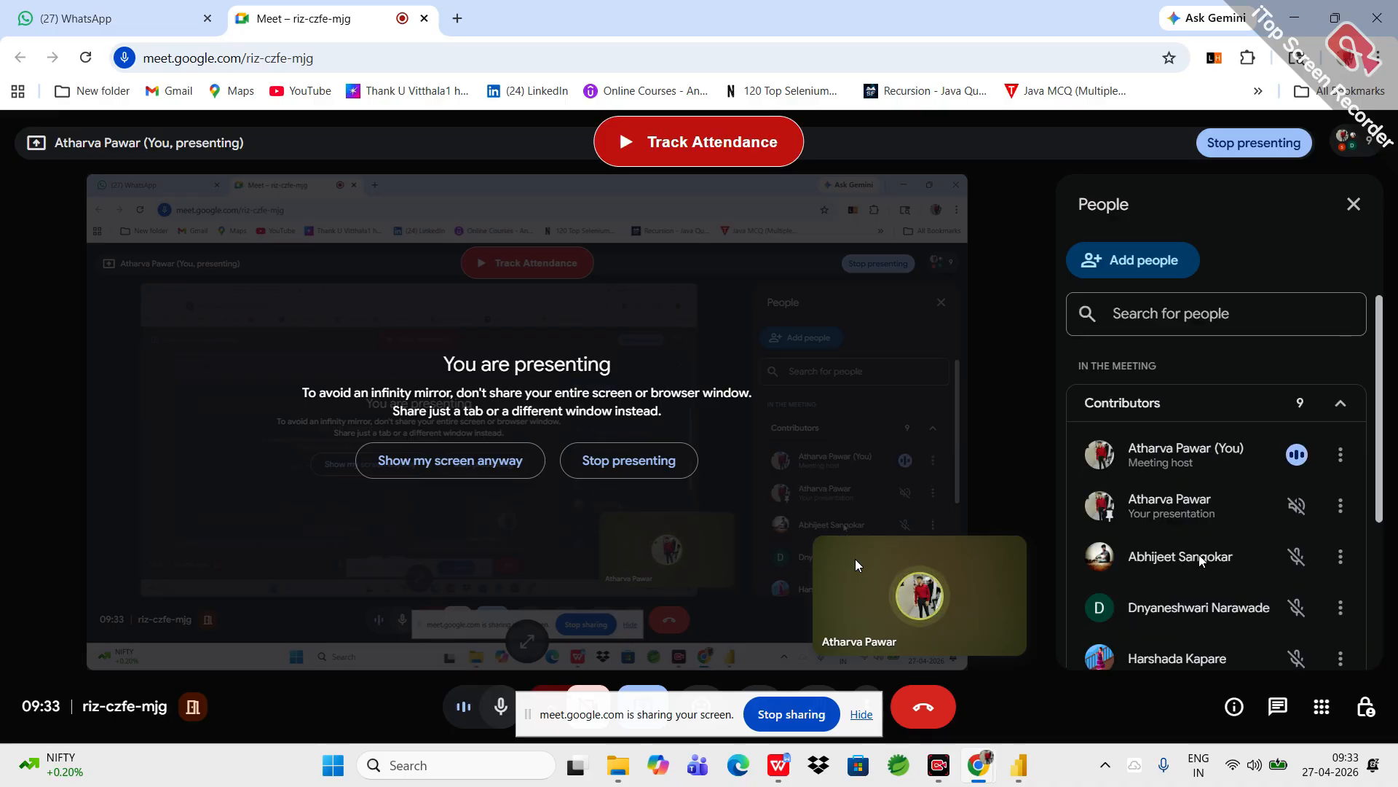
pyautogui.scroll(-3, 1200, 558)
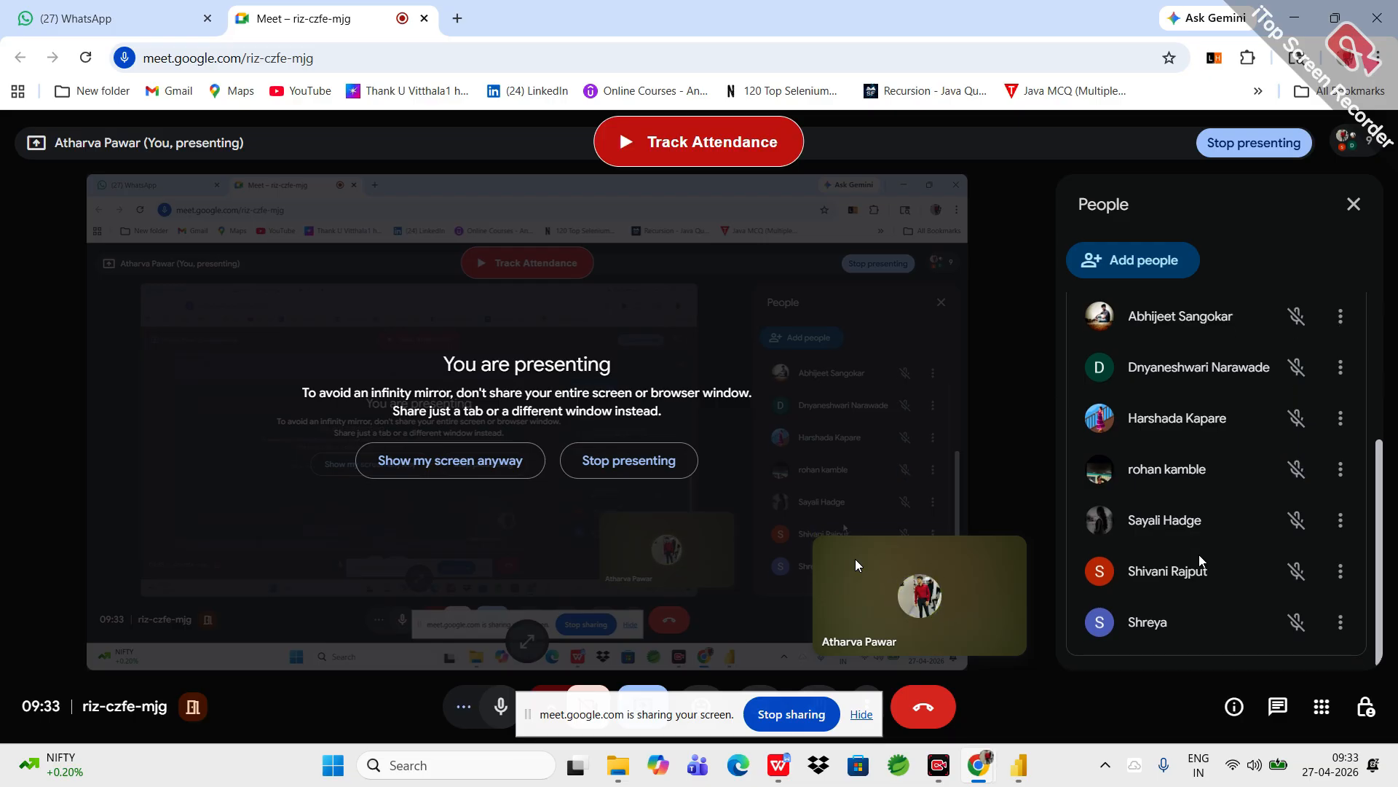
pyautogui.scroll(1, 1198, 553)
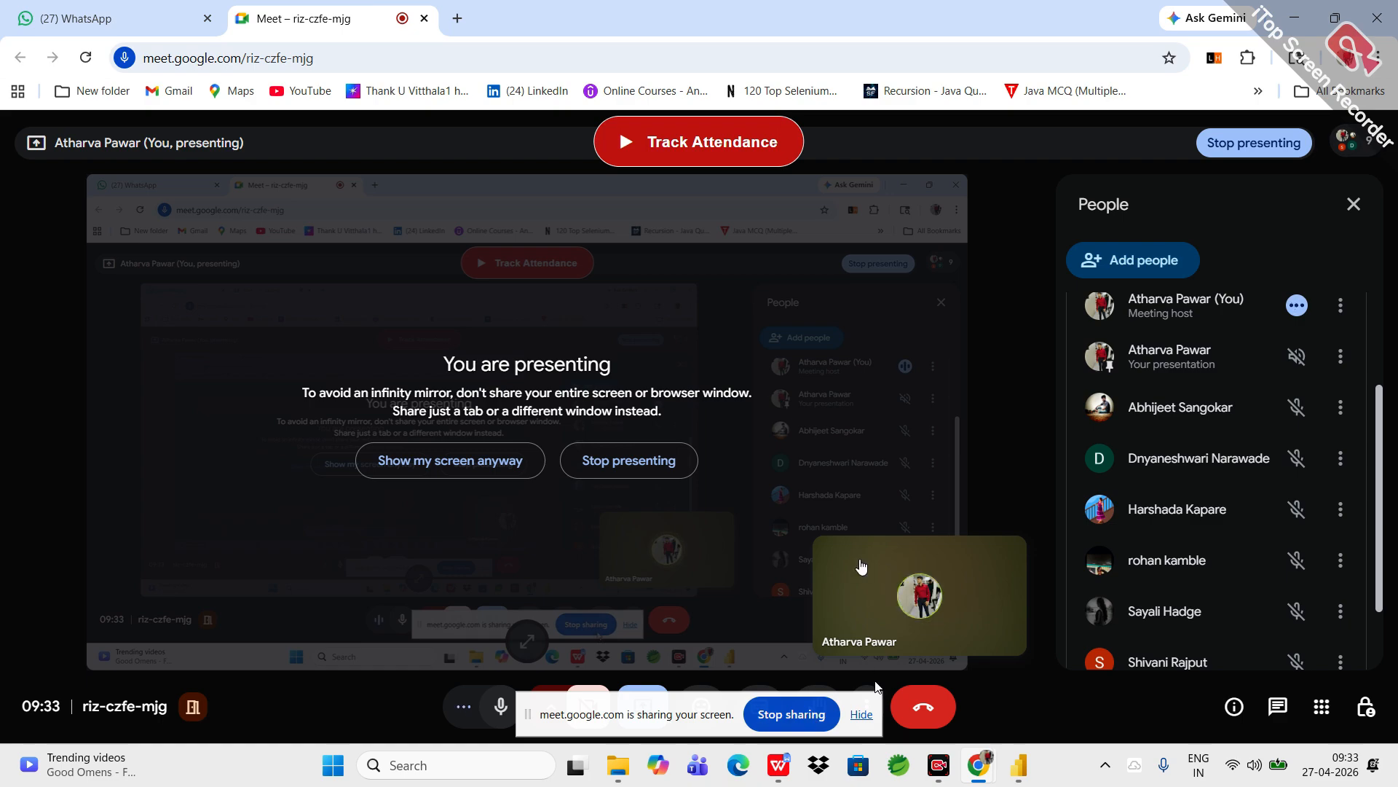
pyautogui.click(862, 713)
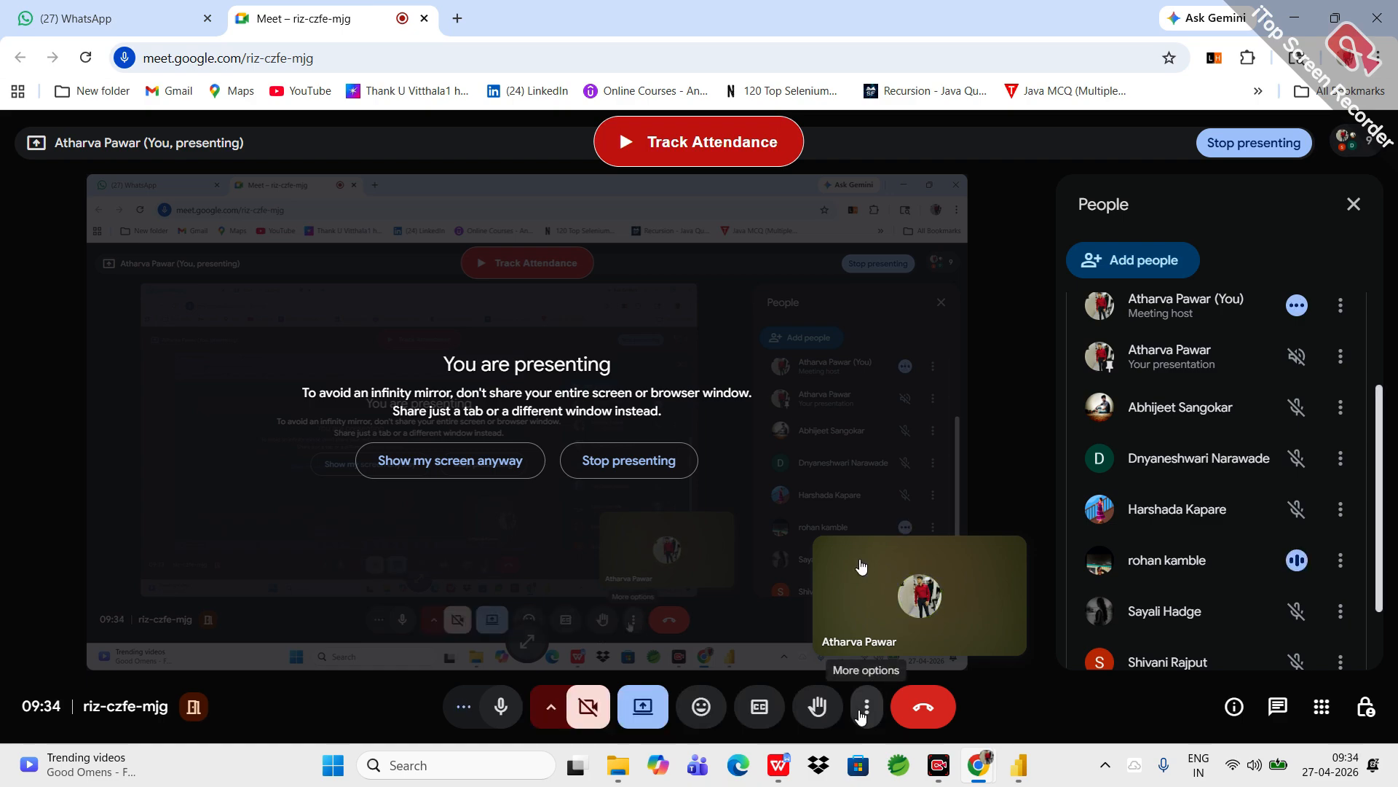
pyautogui.scroll(-2, 1068, 609)
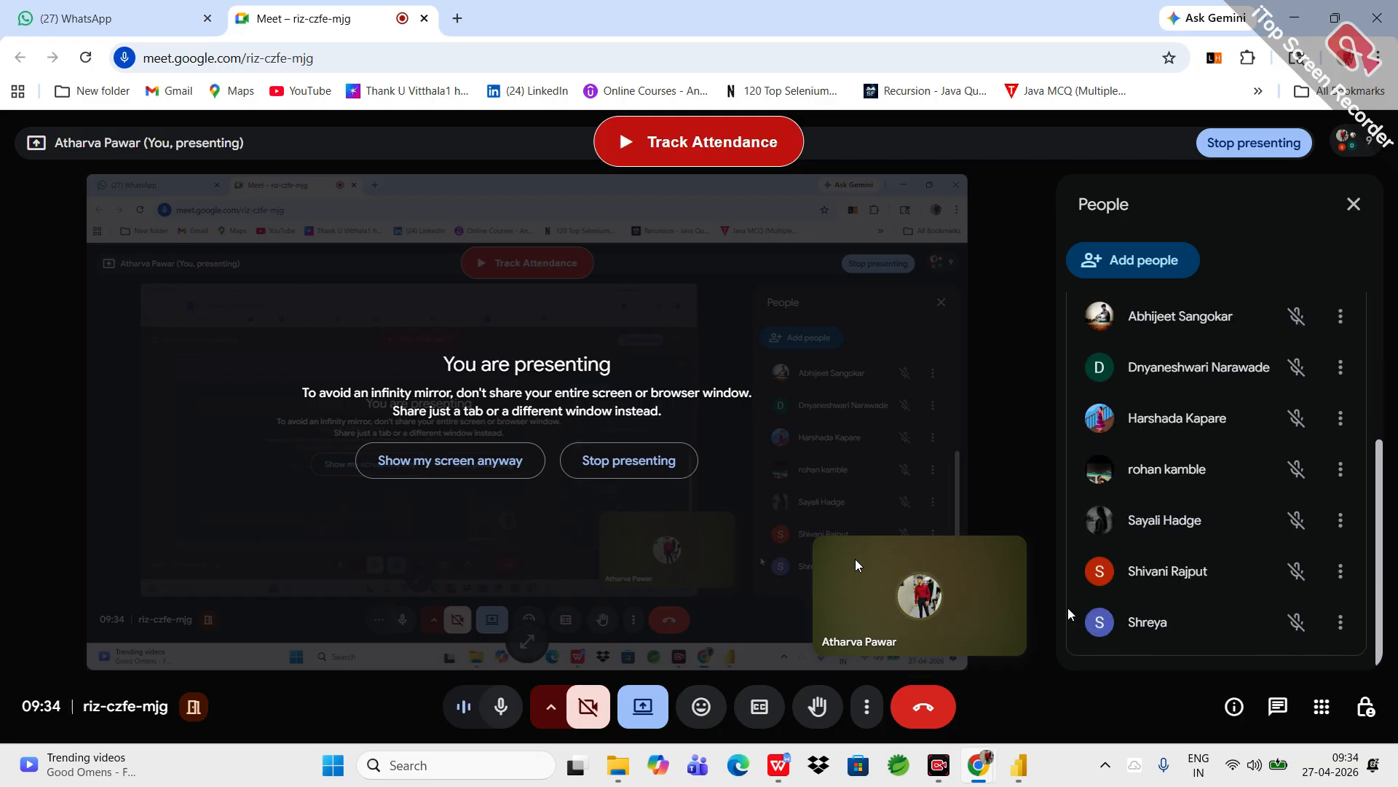
pyautogui.scroll(1, 1068, 607)
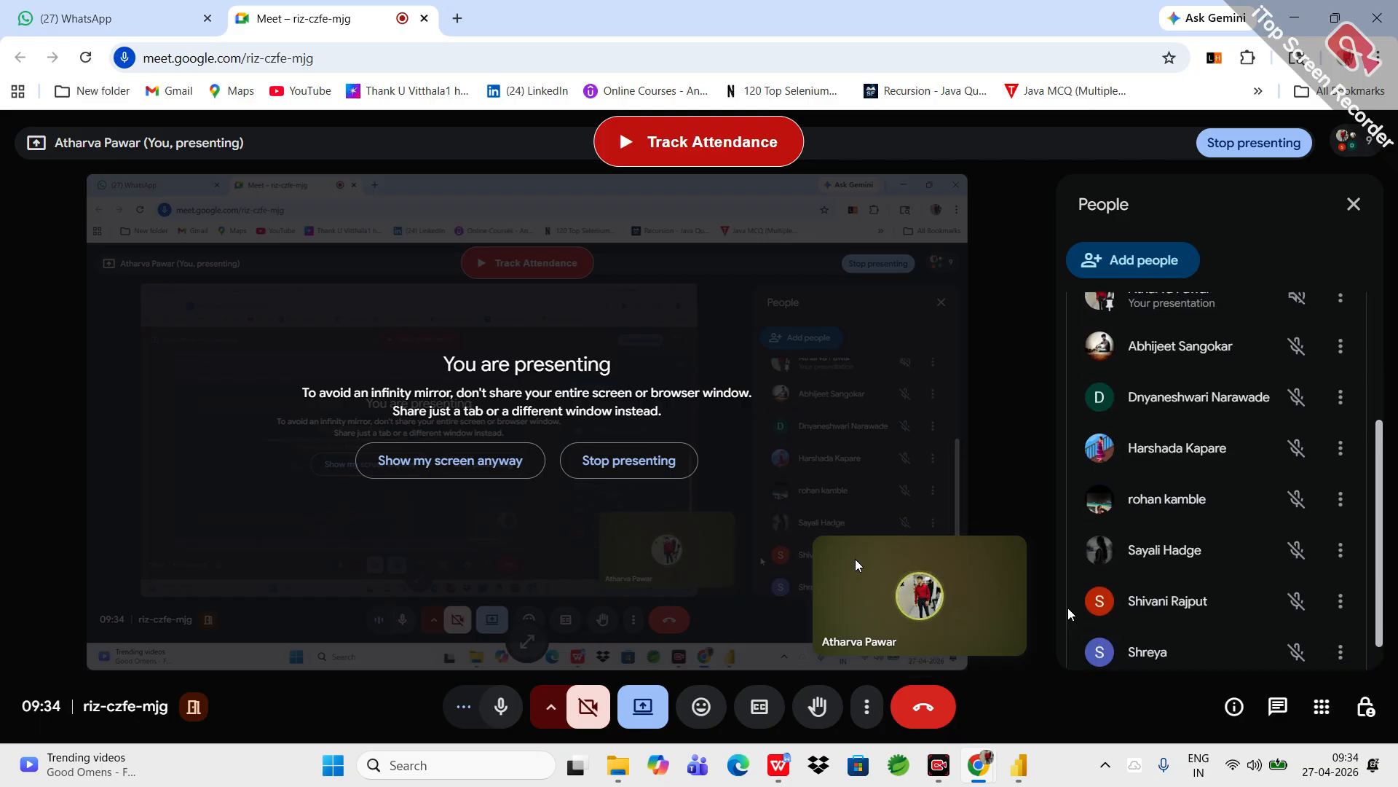
pyautogui.scroll(-1, 1068, 607)
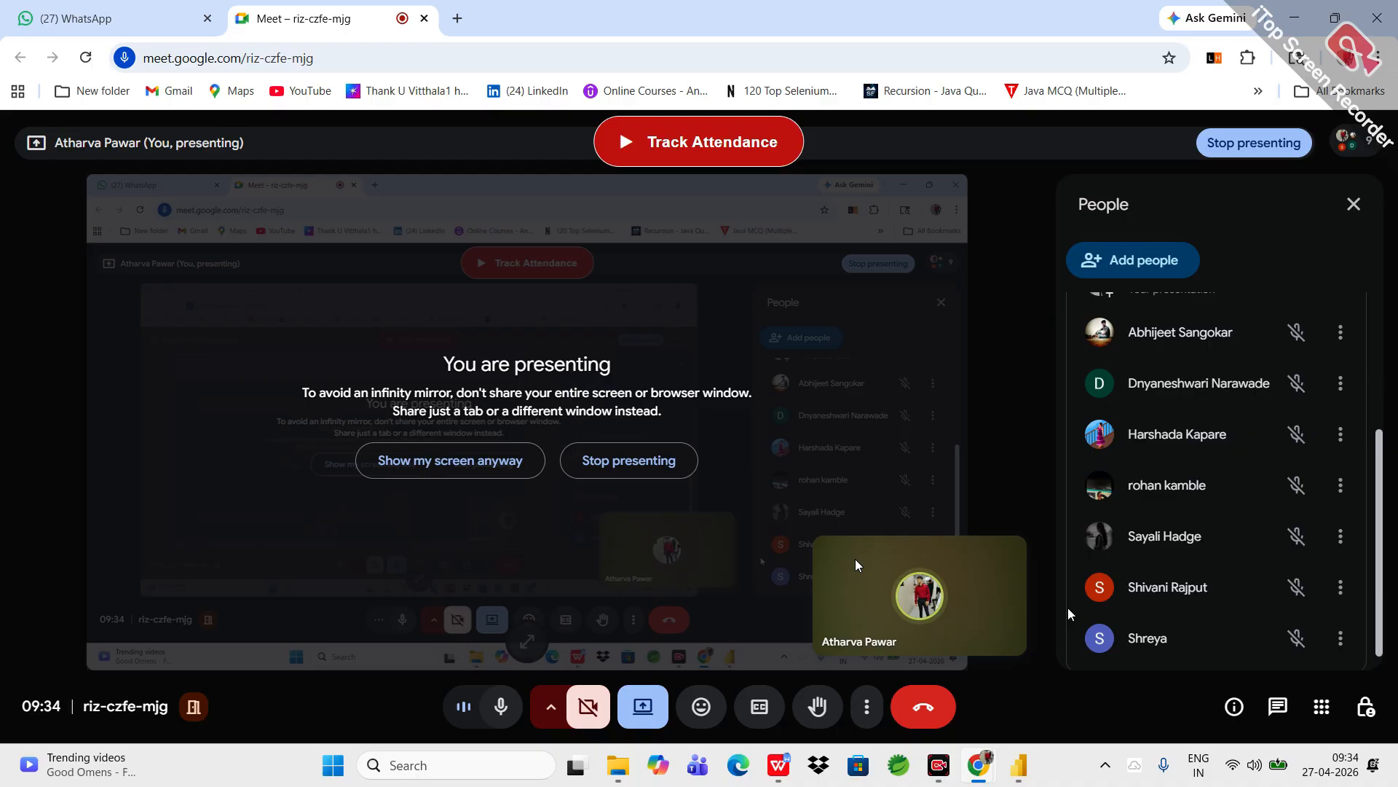